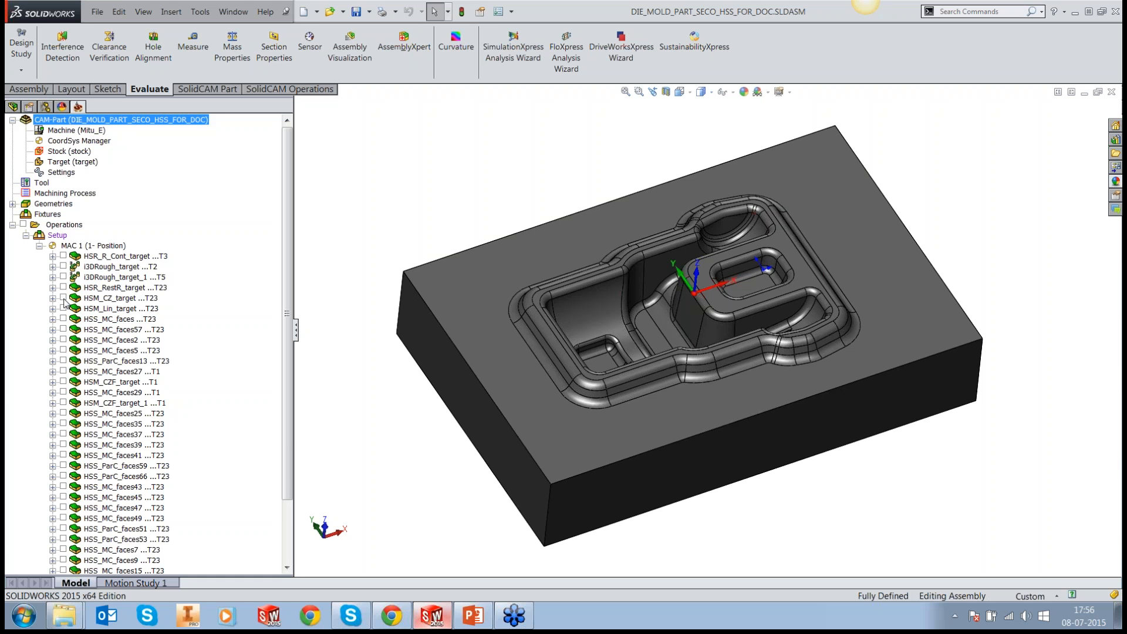
Step: Display the HSM_CZ_target toolpath and examine its constant-Z passes and link moves close up inside the cavity
click(63, 298)
click(85, 298)
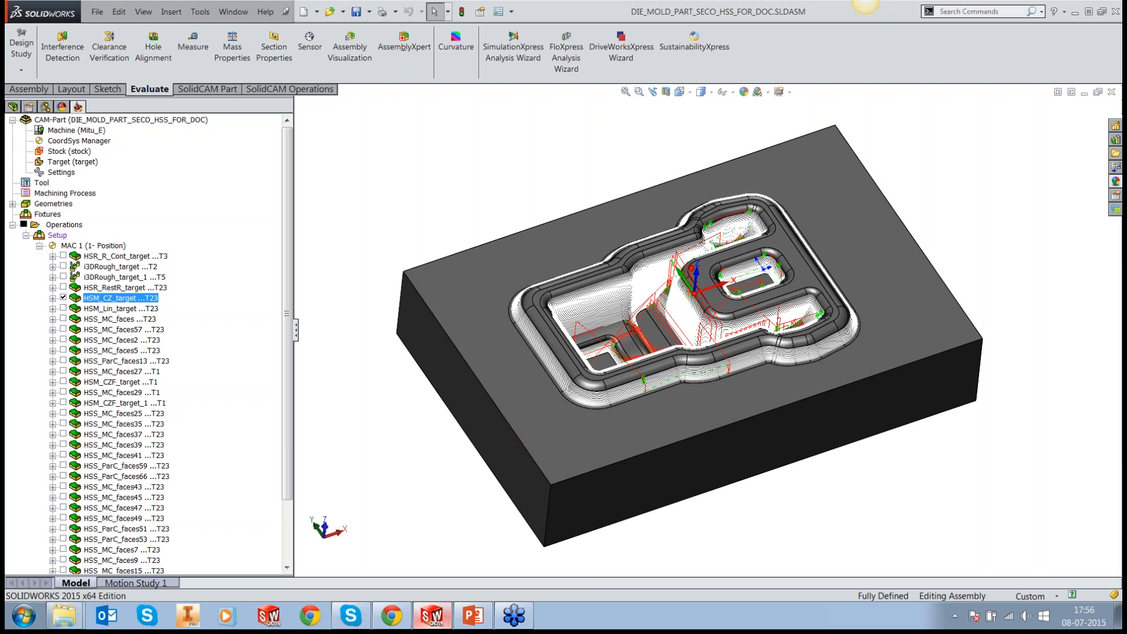
middle_drag(734, 320, 760, 330)
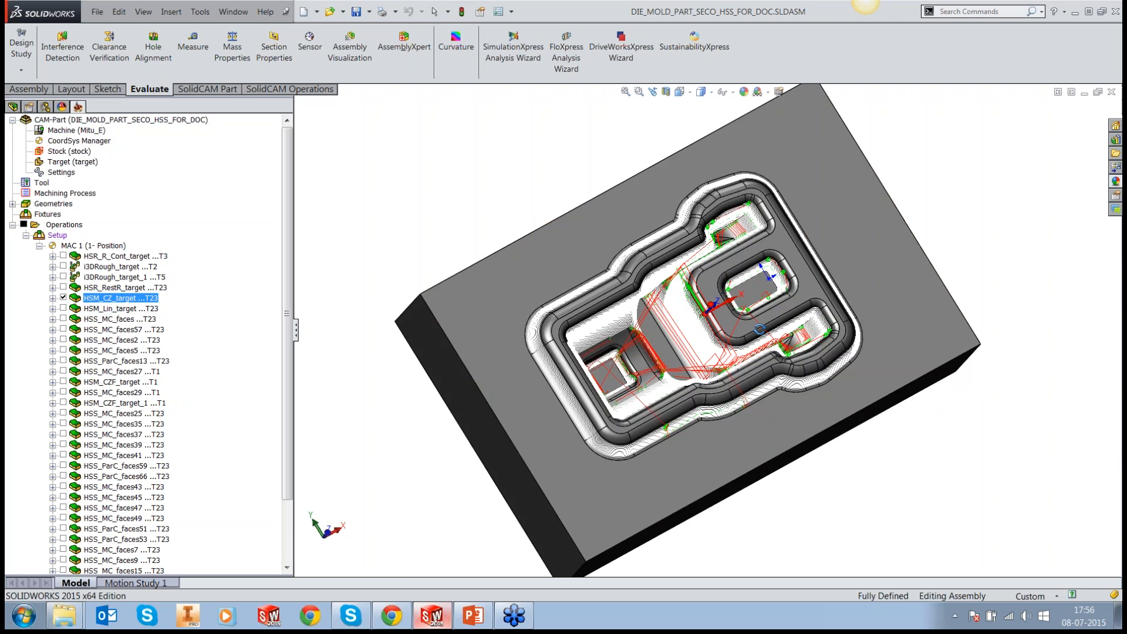
scroll(702, 247, down, 5)
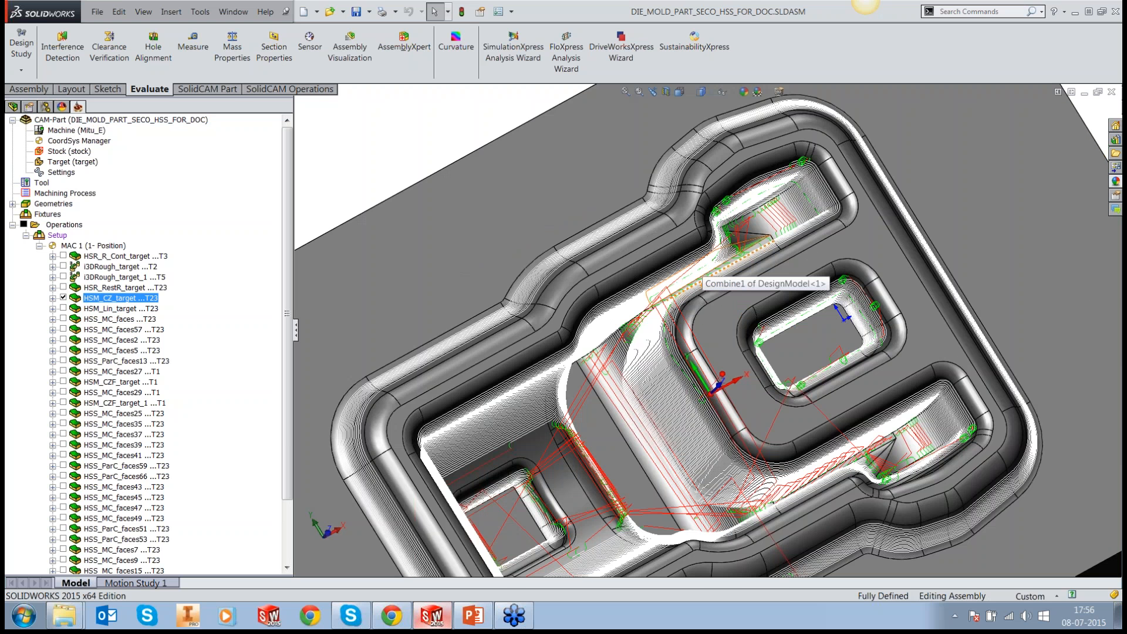
scroll(738, 264, down, 5)
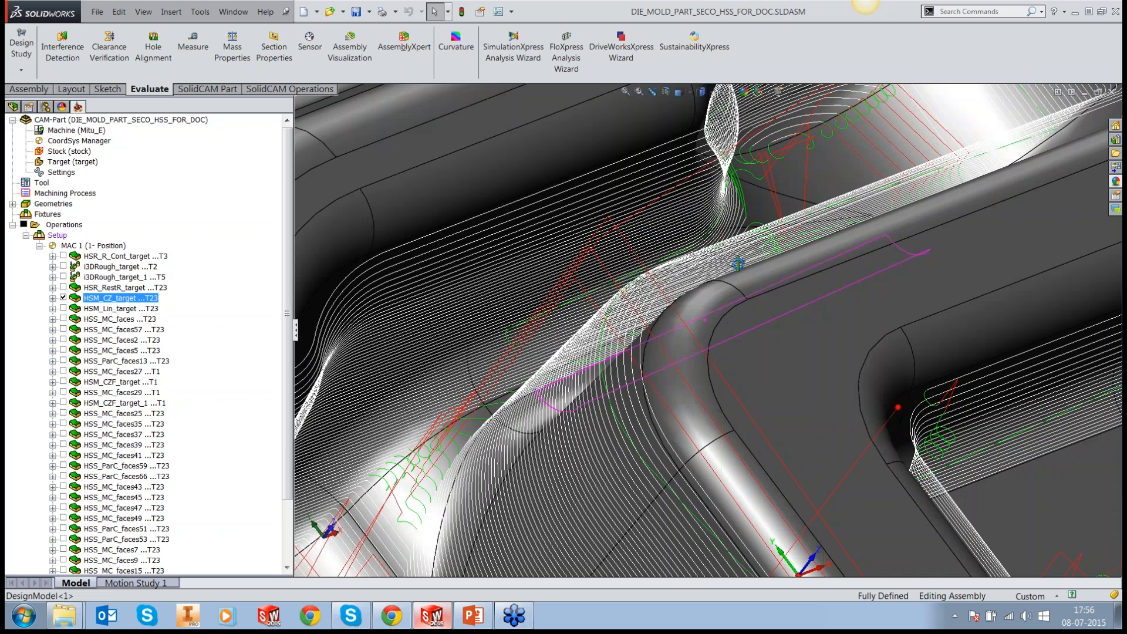
scroll(738, 264, down, 5)
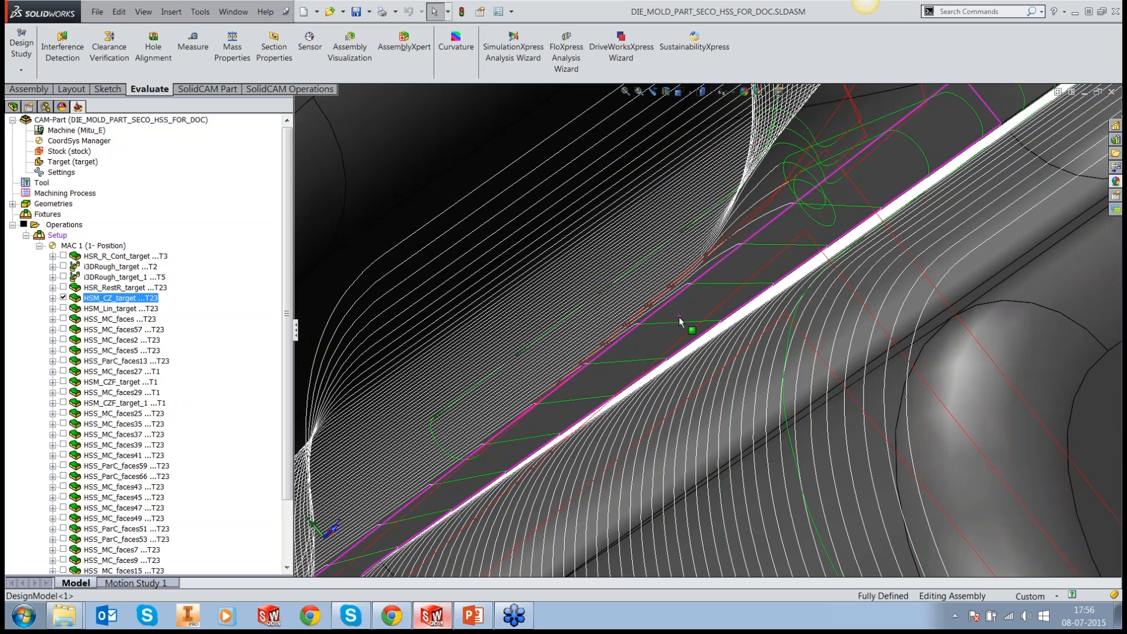
middle_drag(679, 316, 691, 296)
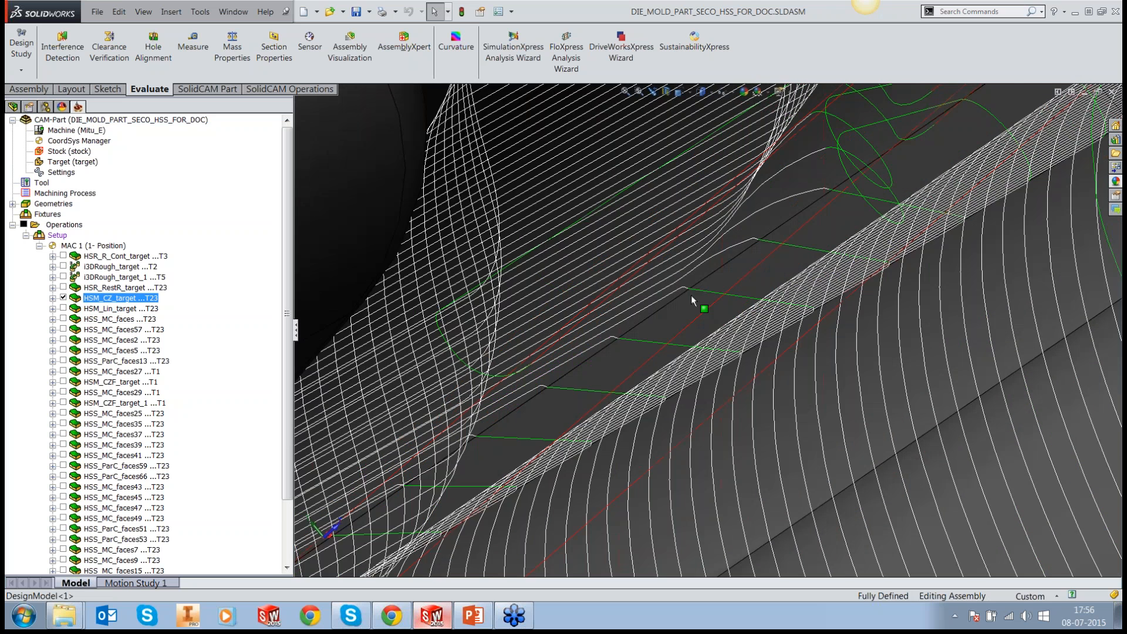
scroll(692, 295, down, 2)
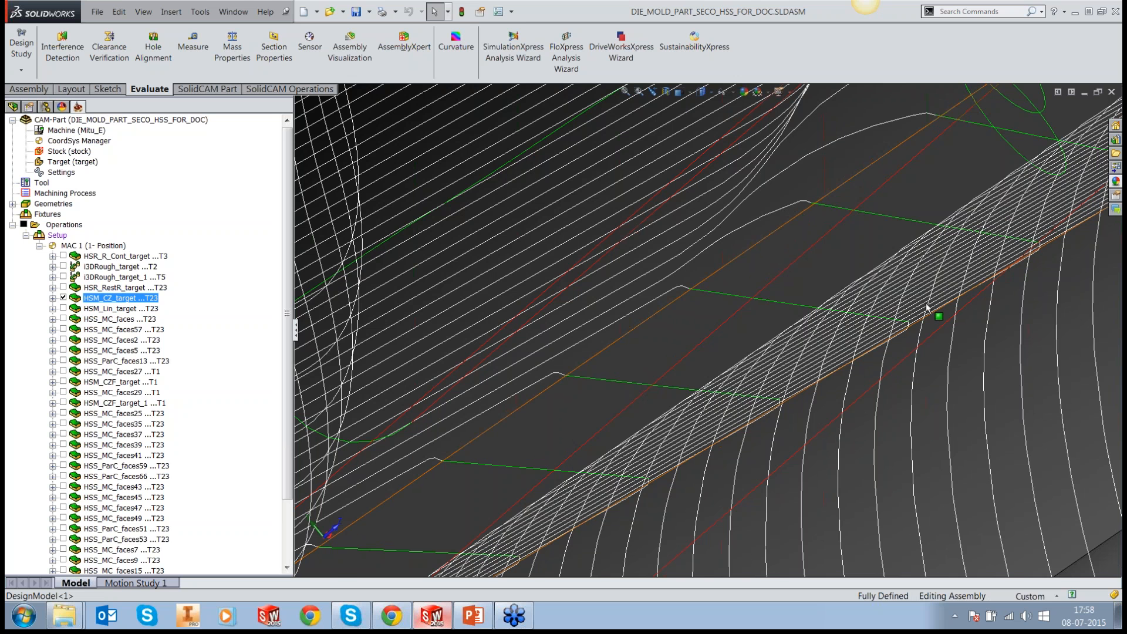
Step: Review the whole HSM_CZ_target toolpath, hide it, and inspect the bare die geometry and its flat surrounding face
scroll(927, 307, up, 2)
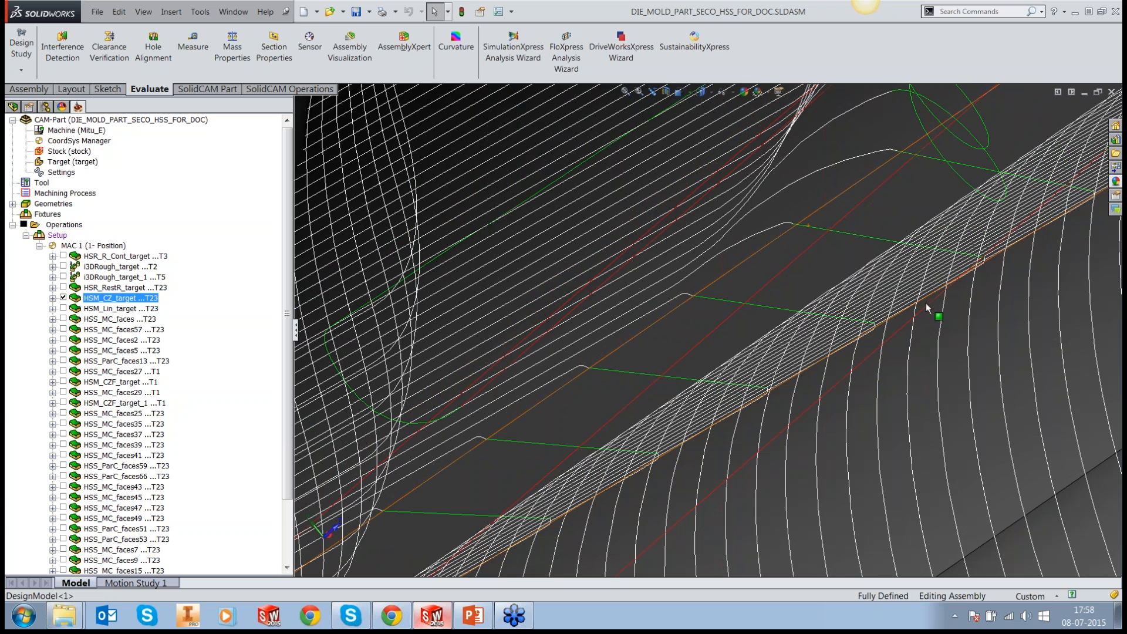
scroll(926, 307, up, 3)
scroll(916, 326, up, 5)
middle_drag(916, 327, 800, 395)
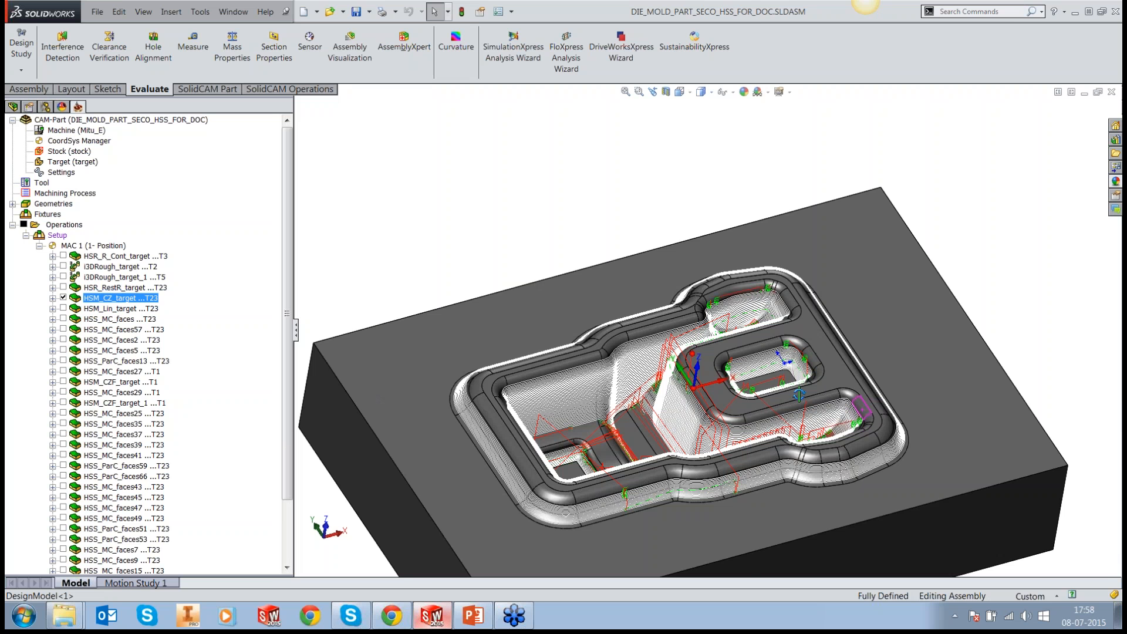
scroll(769, 475, down, 3)
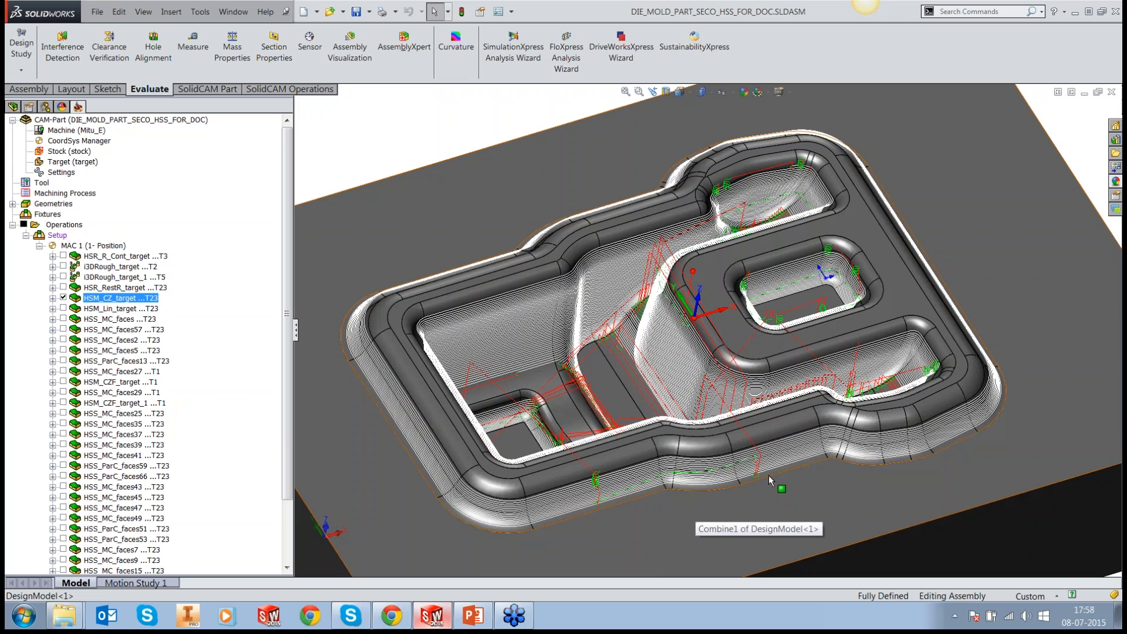
click(63, 297)
middle_drag(387, 305, 887, 346)
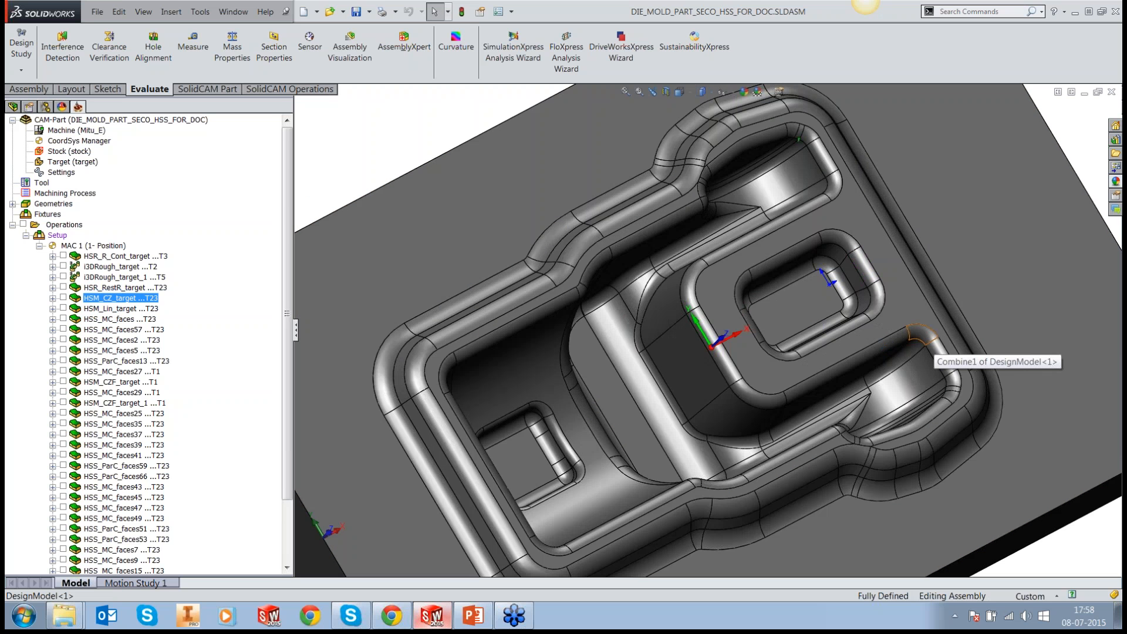
click(413, 305)
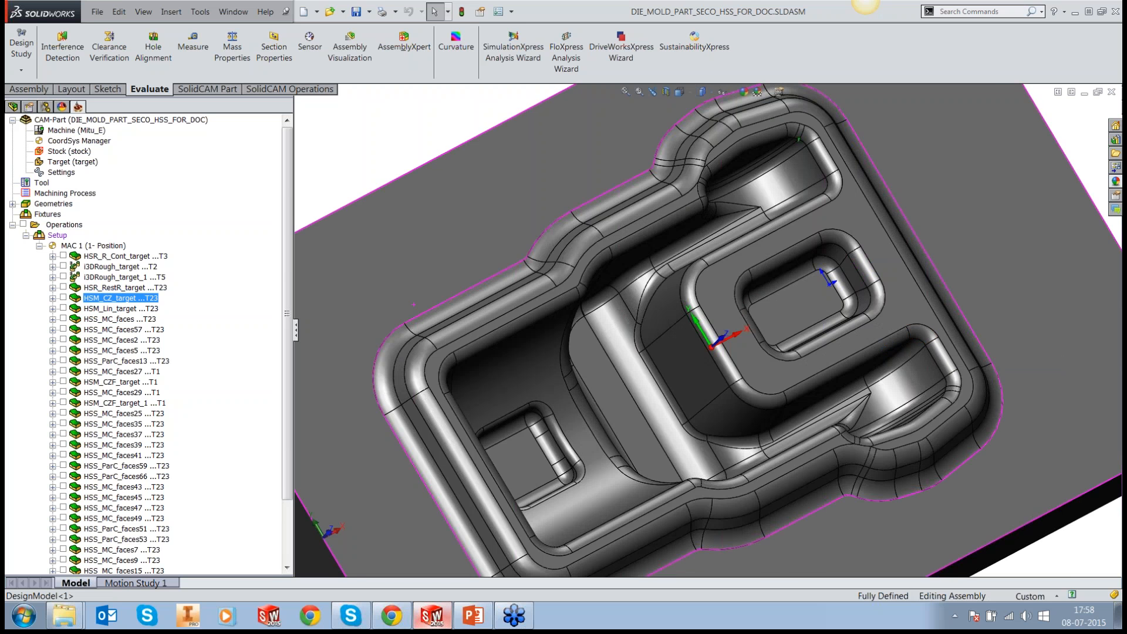
middle_drag(413, 305, 413, 279)
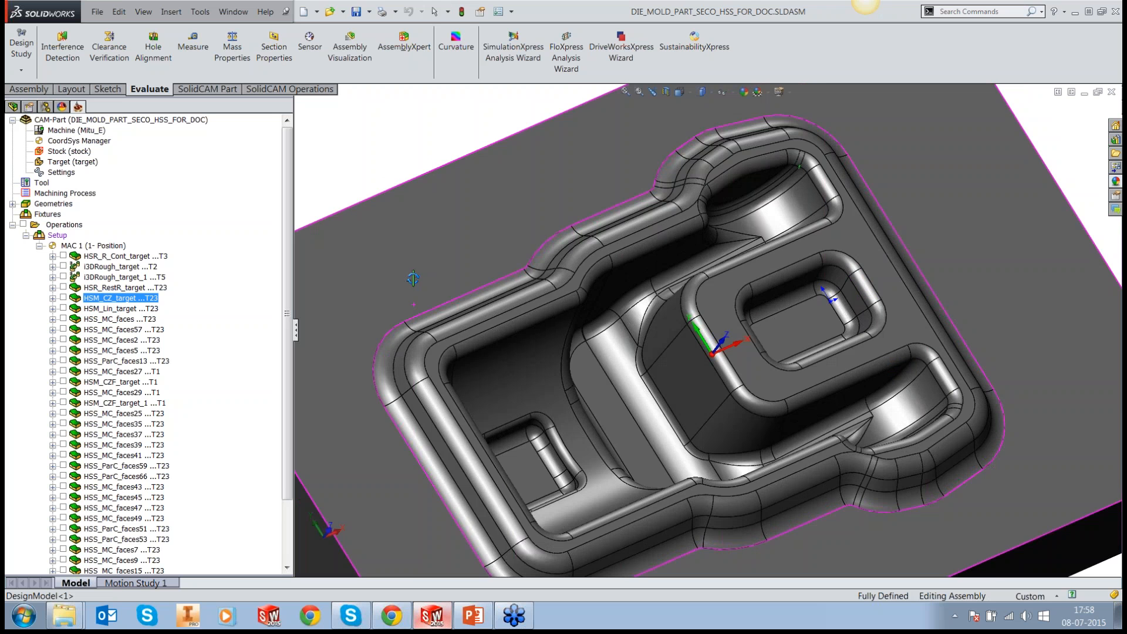
scroll(414, 278, down, 1)
key(Escape)
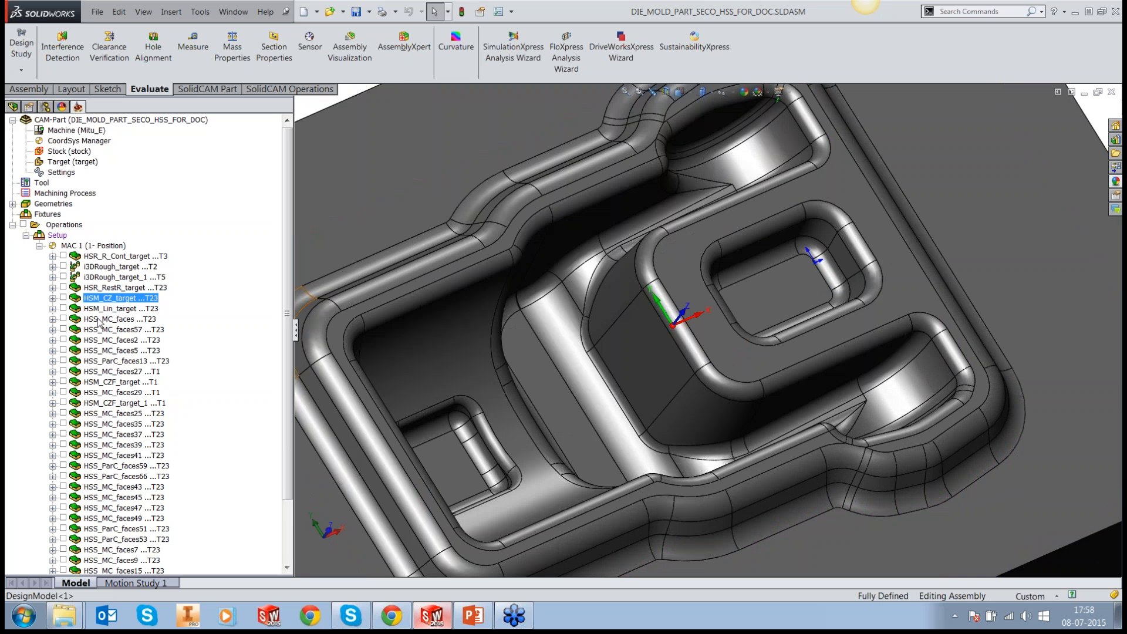
Step: Display the HSS_MC_faces toolpath, inspect its passes around the upper outer wall of the rim, and hide it again
click(99, 320)
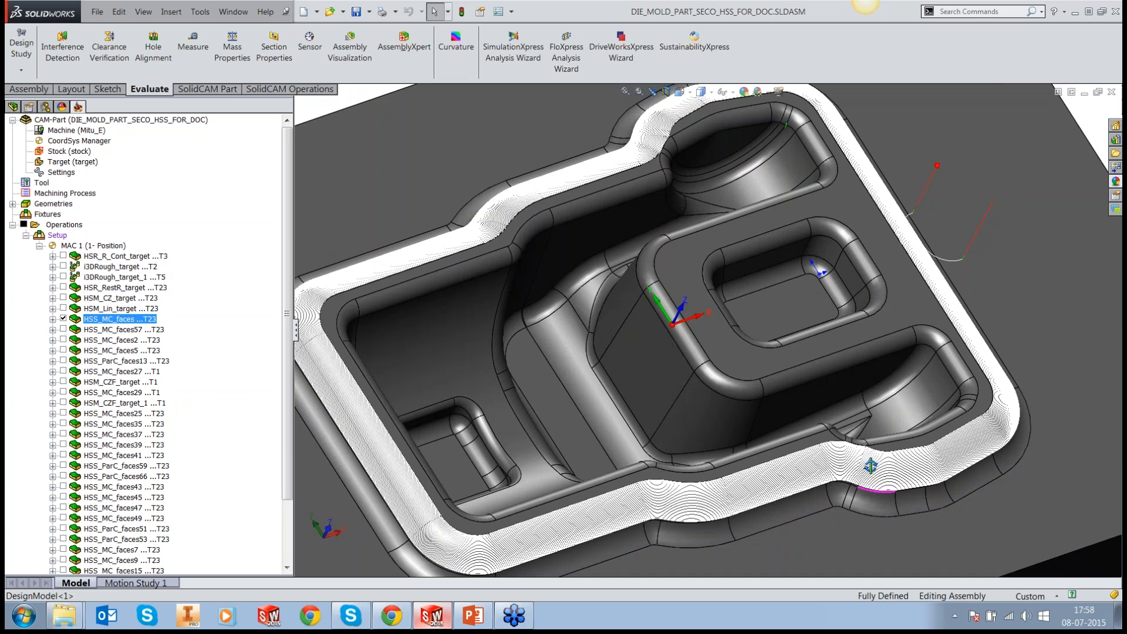
middle_drag(871, 465, 911, 235)
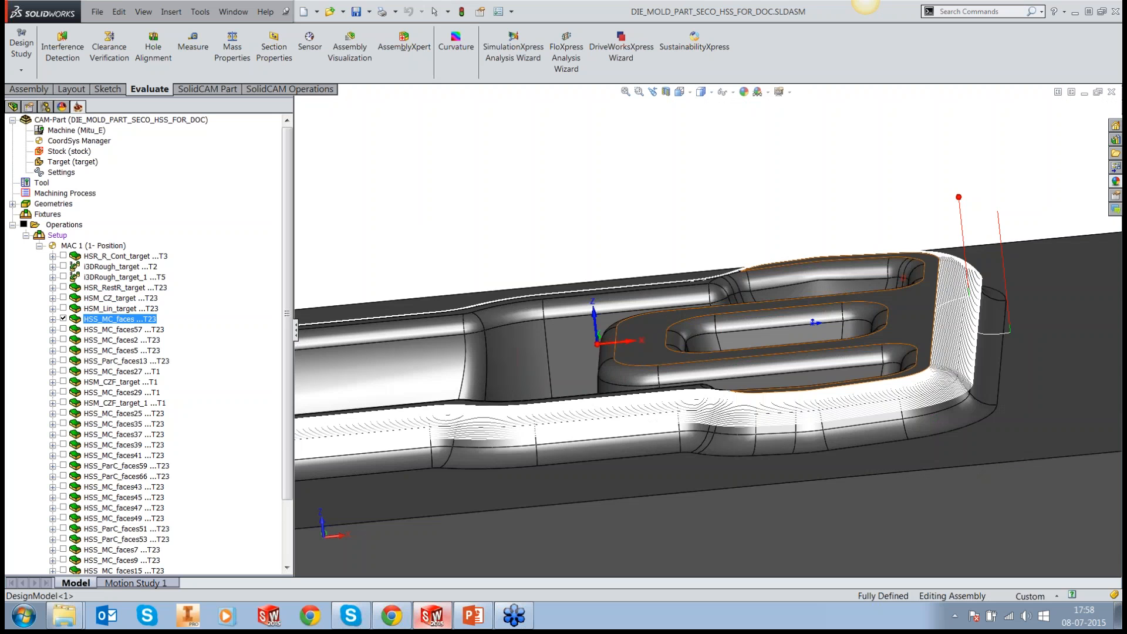
middle_drag(943, 365, 976, 423)
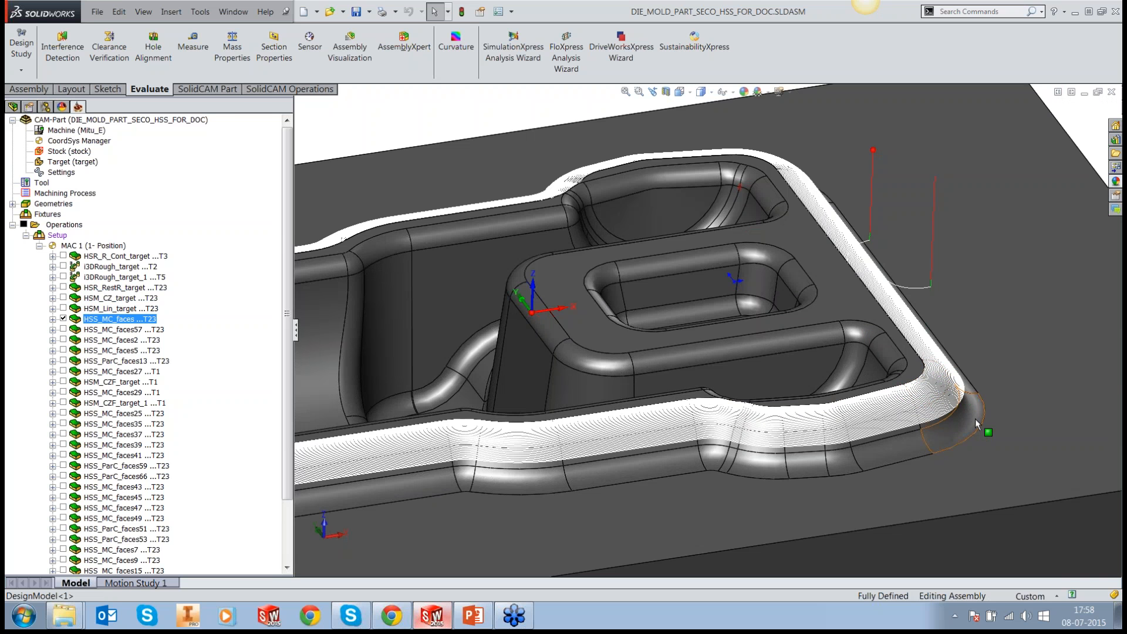
scroll(896, 375, up, 1)
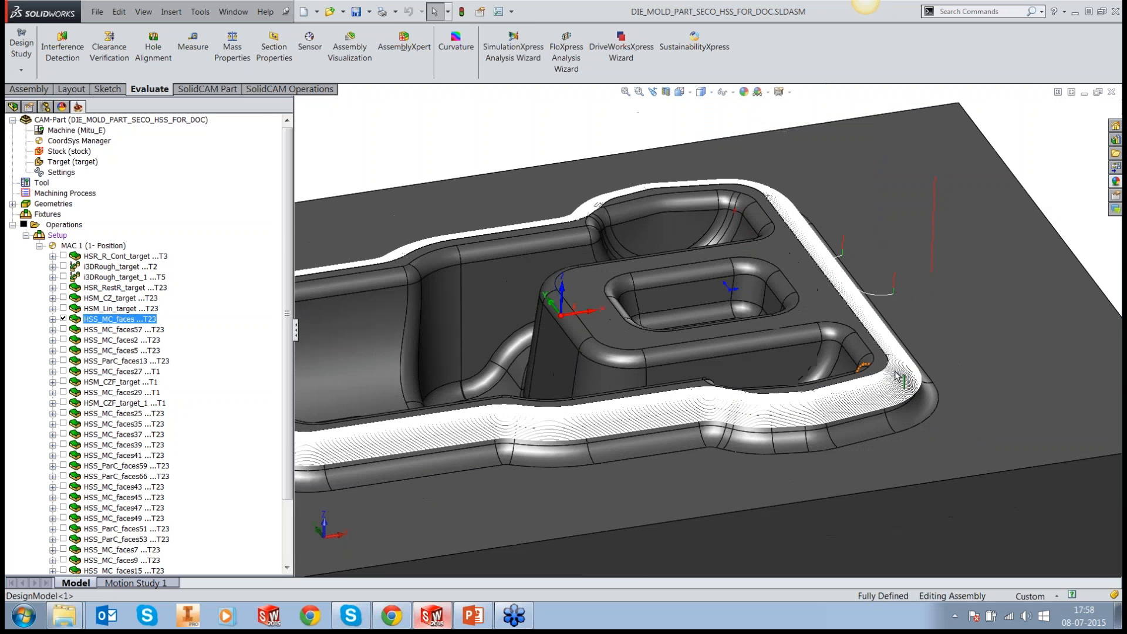
click(64, 320)
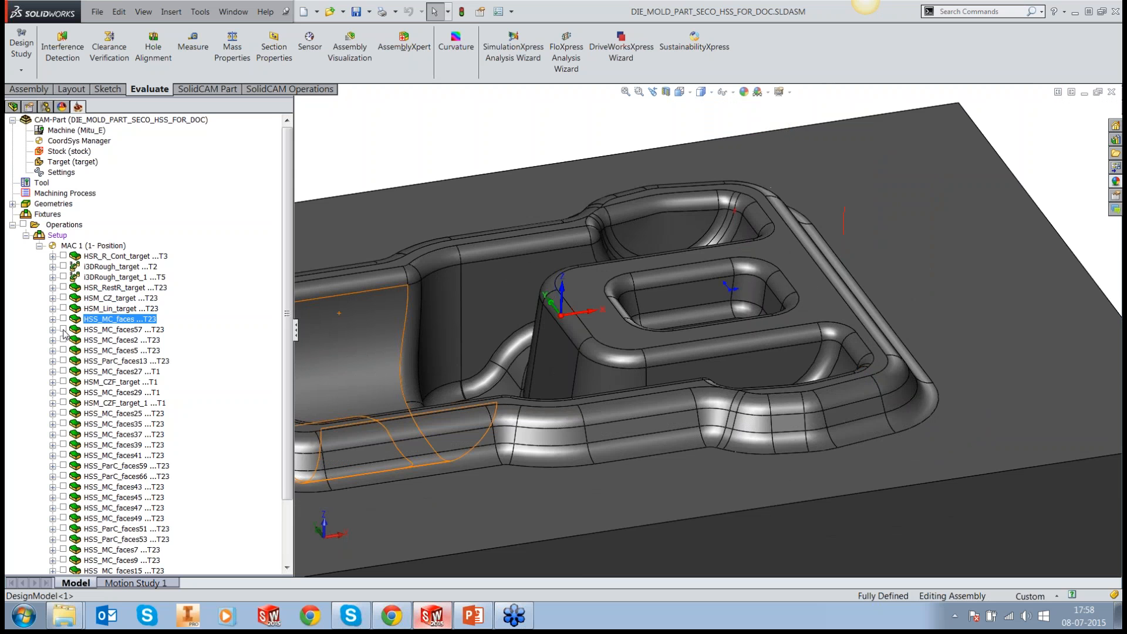
Step: Display the HSS_MC_faces57 toolpath, inspect its passes along the lower outer wall, and hide it again
click(64, 329)
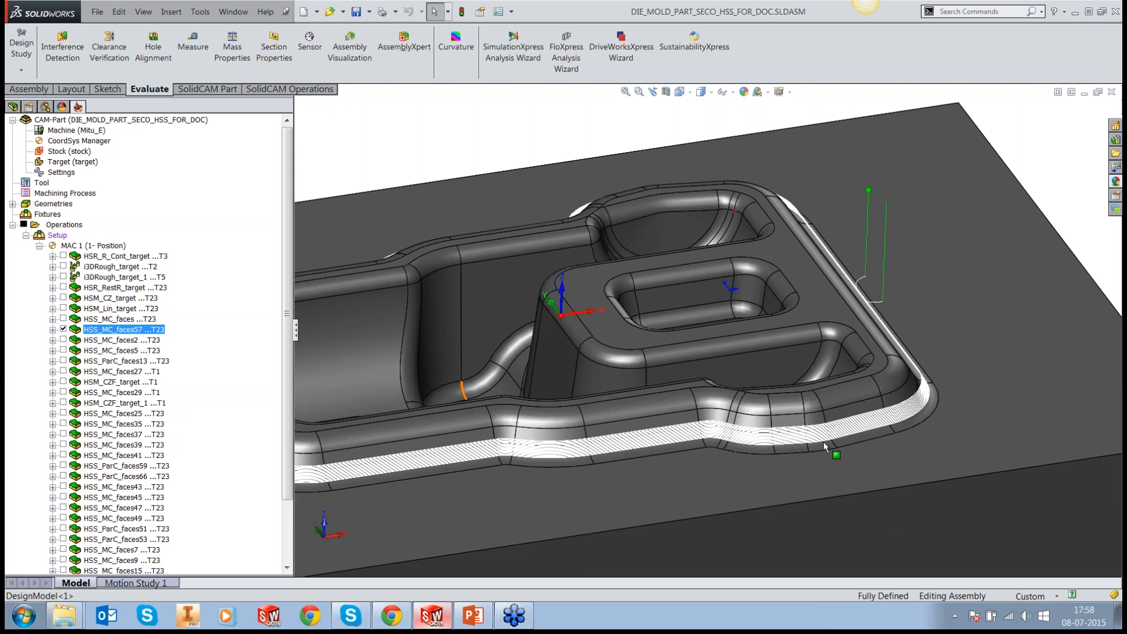
middle_drag(828, 441, 871, 422)
scroll(660, 411, down, 2)
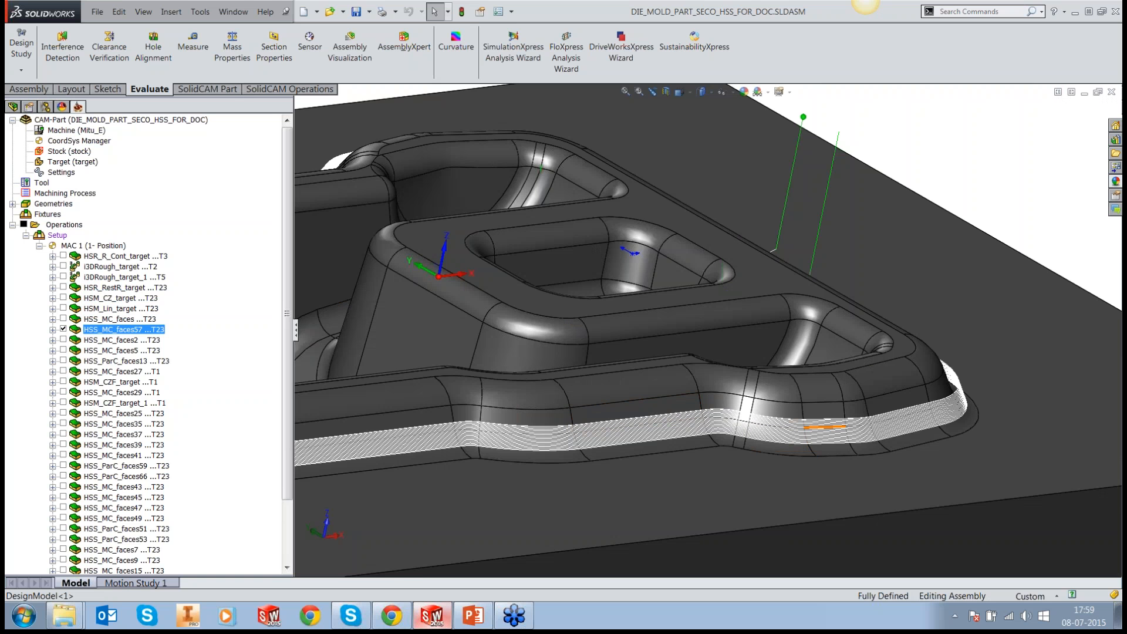
scroll(704, 332, up, 2)
scroll(705, 332, up, 2)
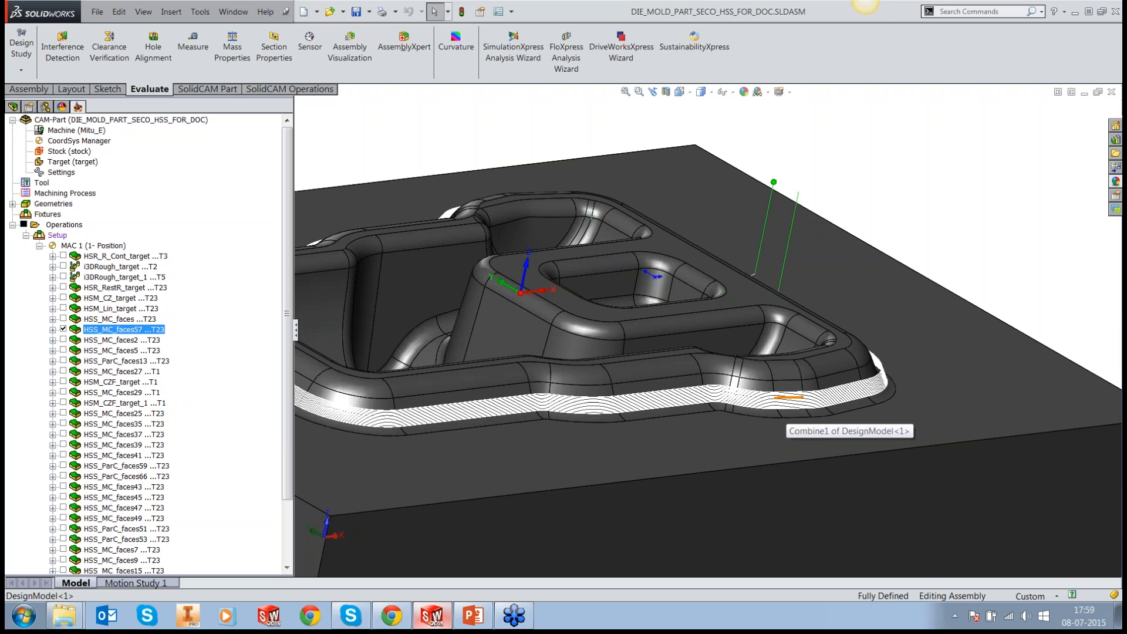
click(63, 328)
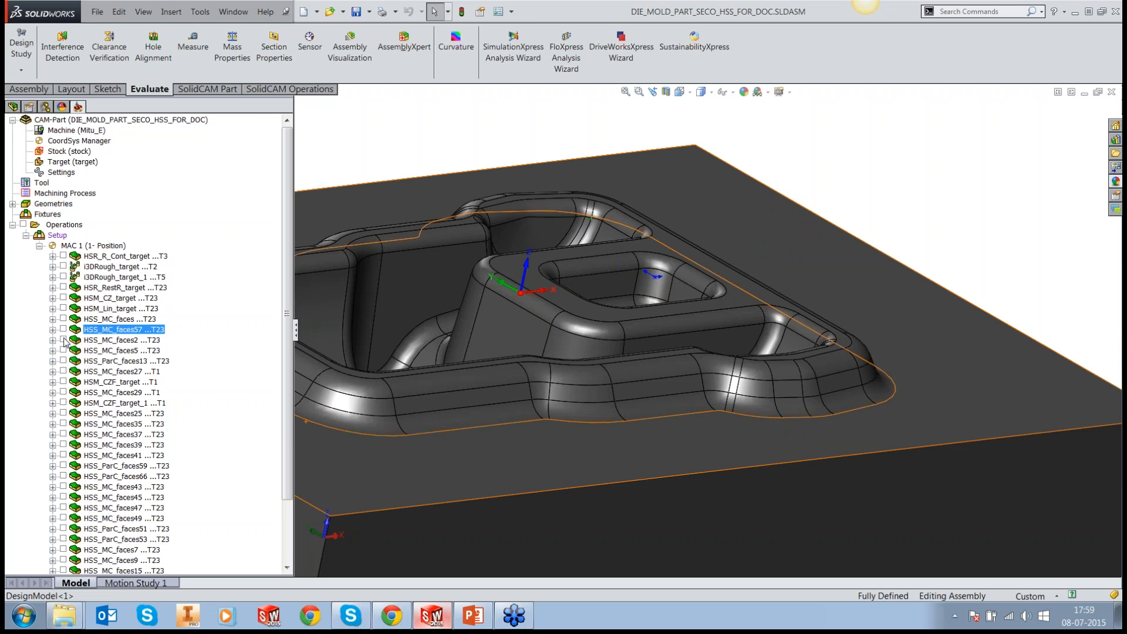
Step: Display the HSS_MC_faces2 toolpath and examine its passes along the upper inner walls of the cavity
click(63, 340)
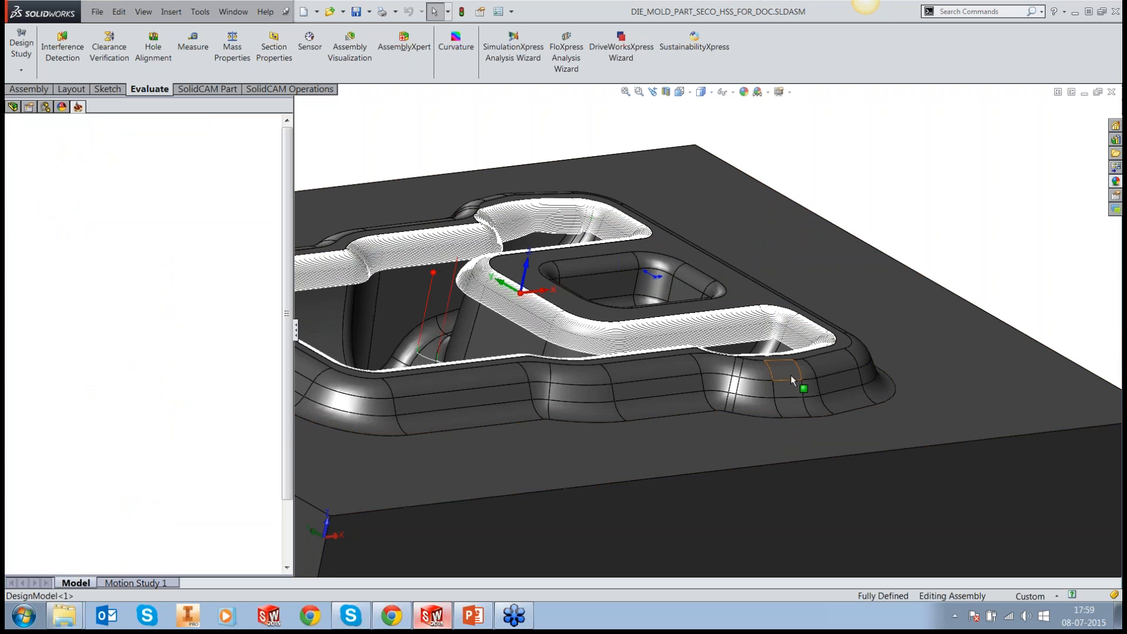
middle_drag(791, 375, 763, 391)
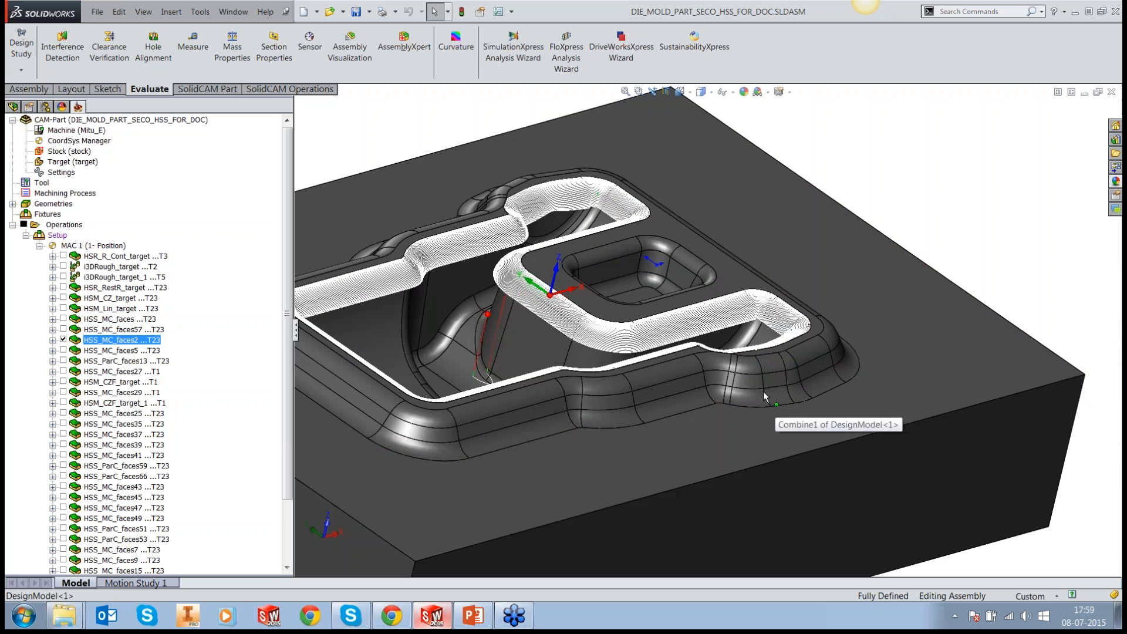
scroll(327, 274, down, 1)
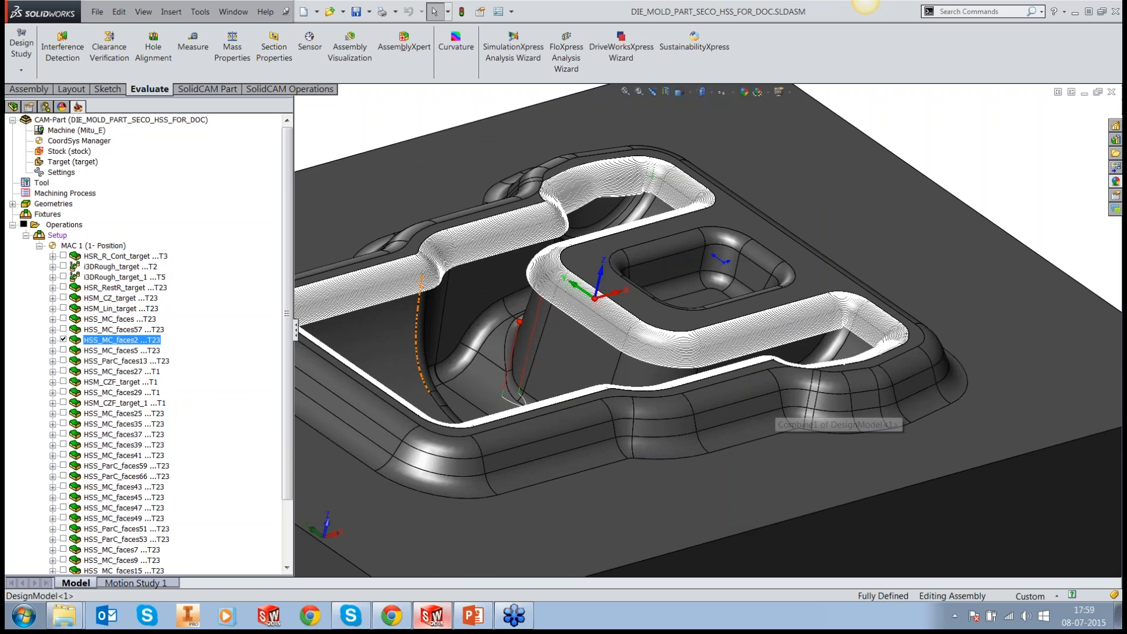
scroll(415, 297, down, 2)
scroll(416, 296, down, 3)
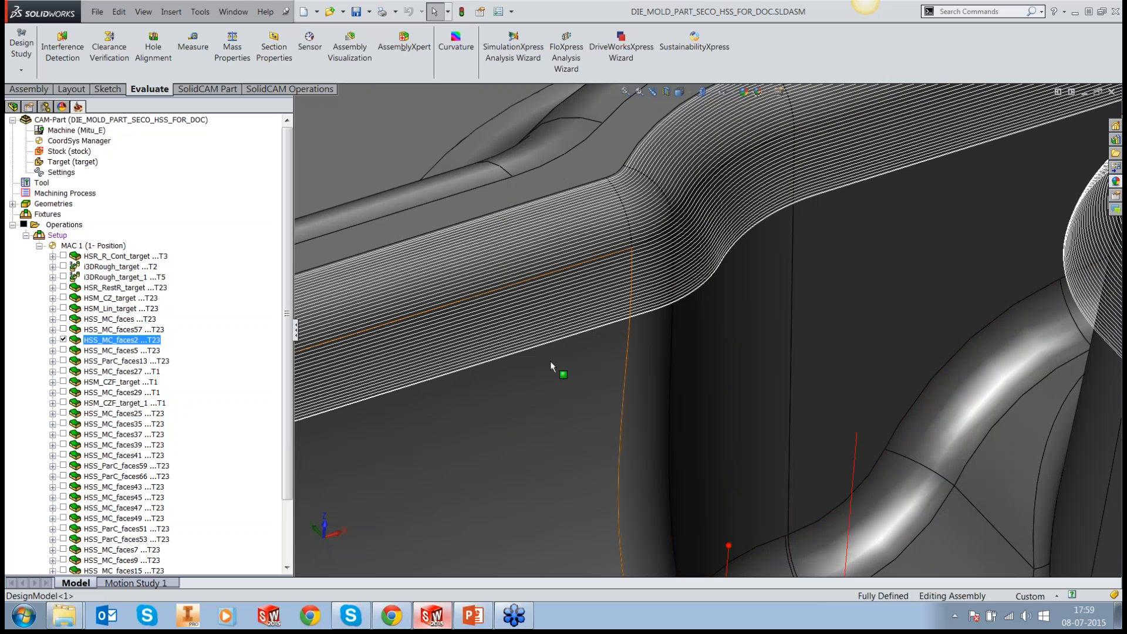
scroll(551, 363, up, 1)
key(f)
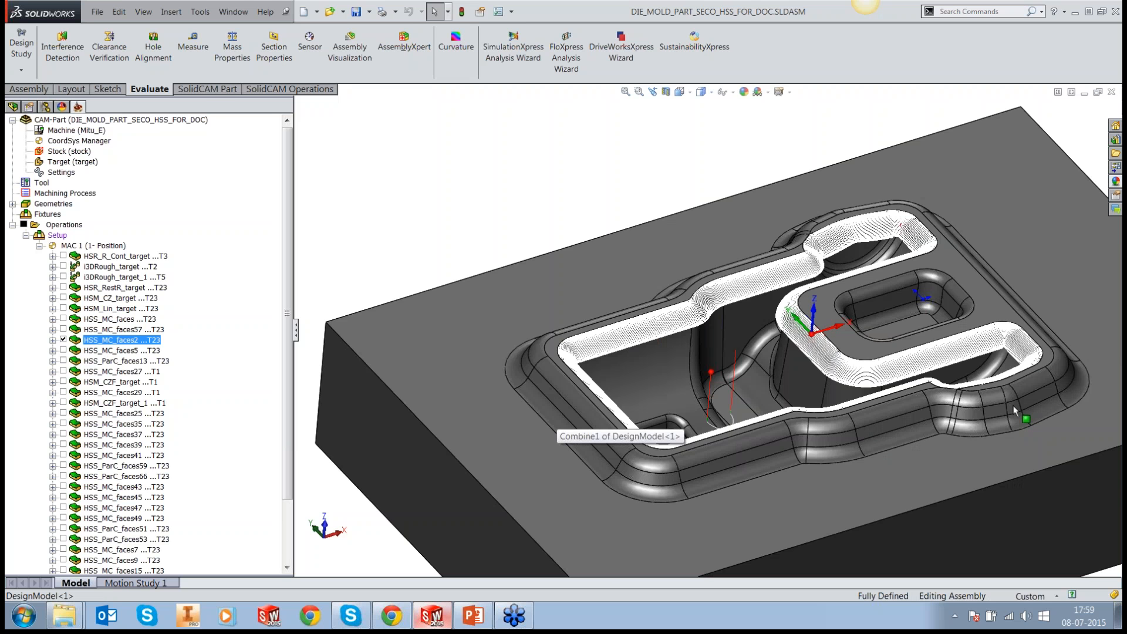
scroll(1016, 411, down, 1)
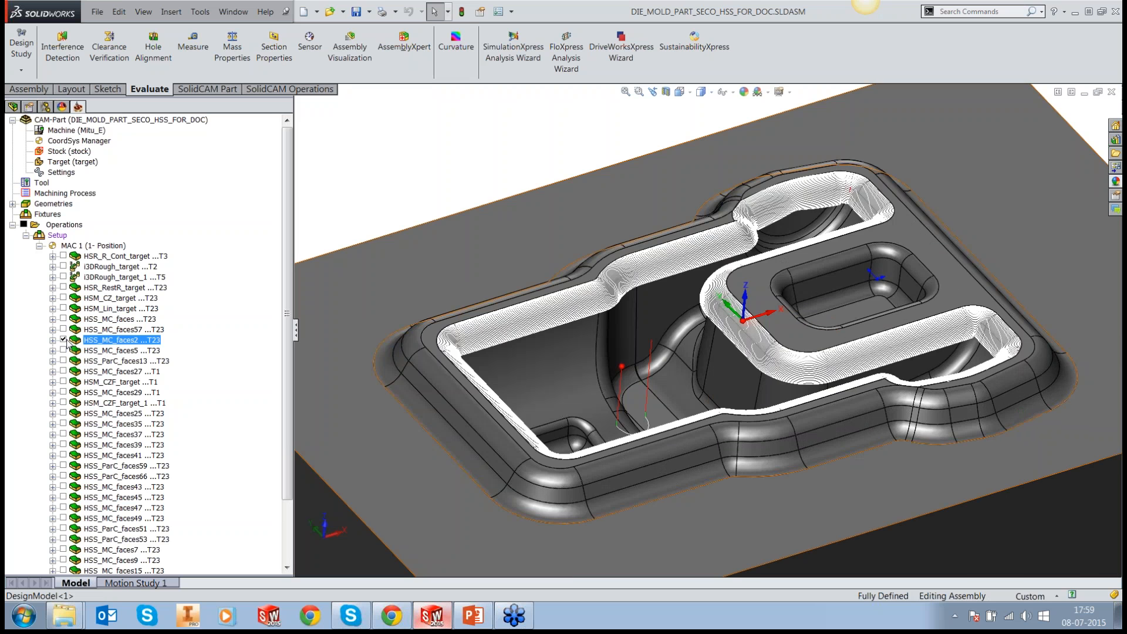
Step: Display only the HSS_MC_faces5 toolpath and view it around the outer base of the rim
click(63, 350)
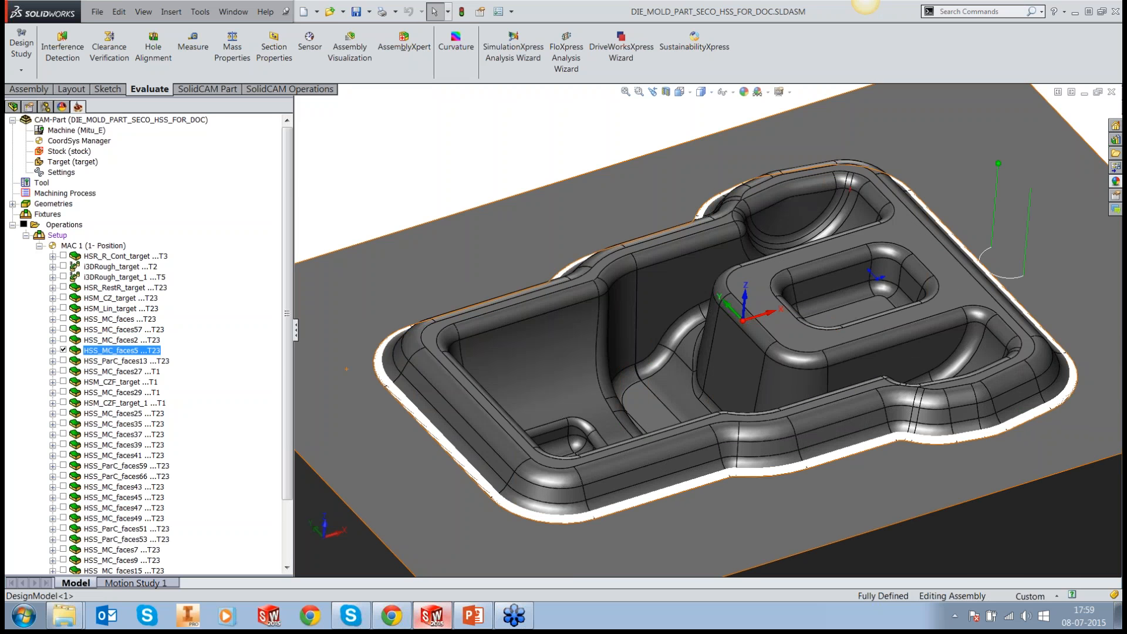
scroll(575, 526, down, 2)
scroll(576, 524, down, 1)
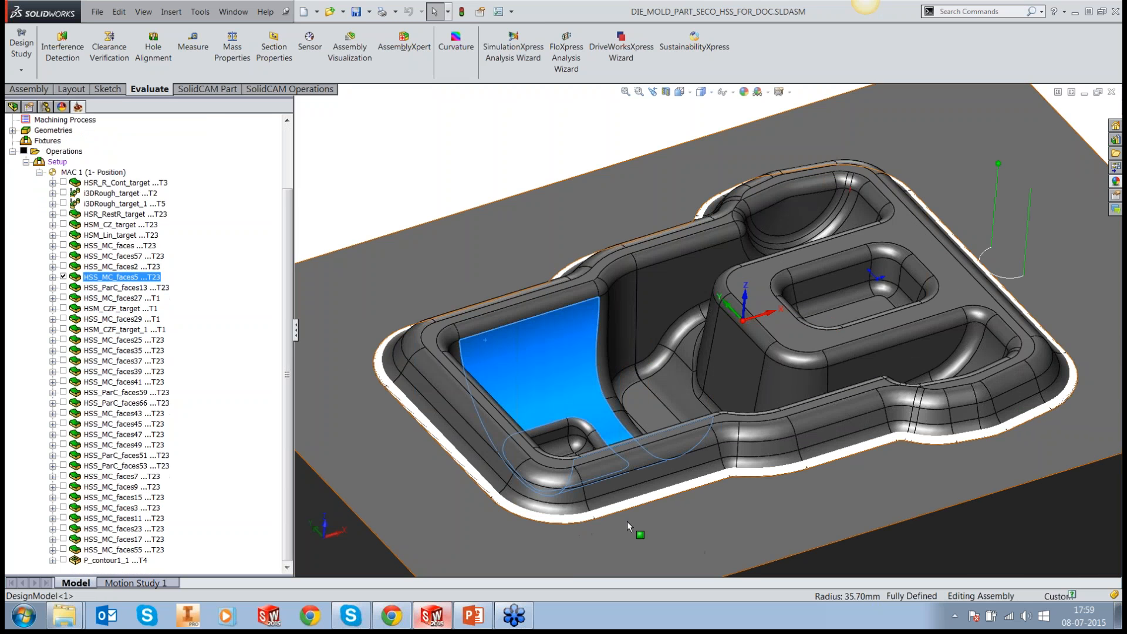
scroll(627, 520, down, 3)
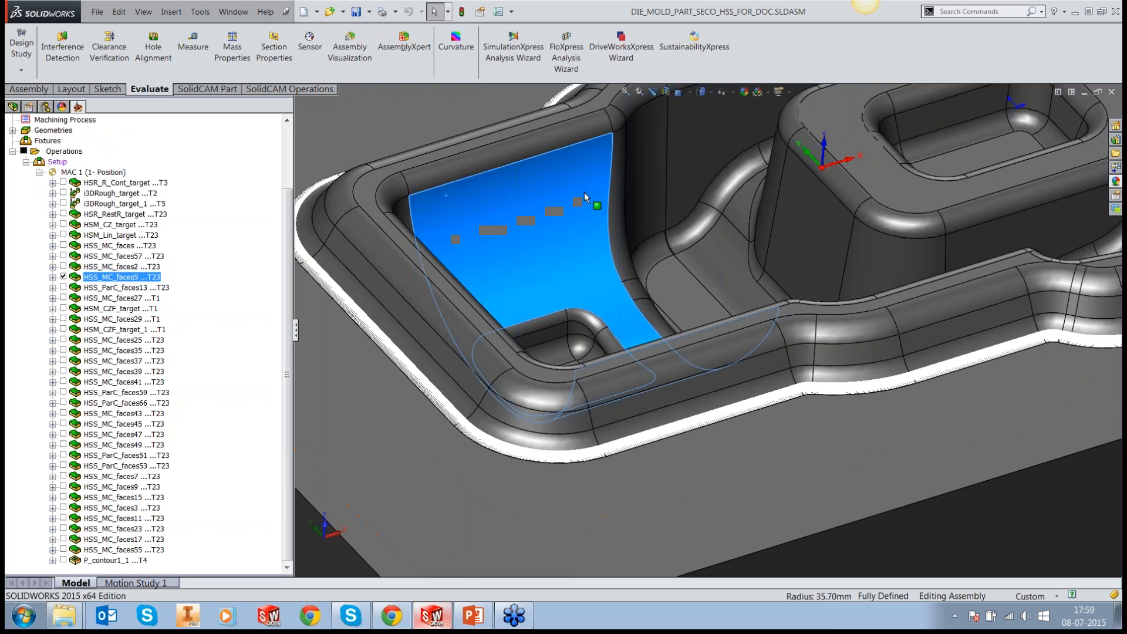
ctrl+middle_drag(583, 192, 651, 163)
Step: Pick fillet faces along the rim's outer base to check the surfaces covered by HSS_MC_faces5, and view the whole part
click(615, 413)
click(687, 400)
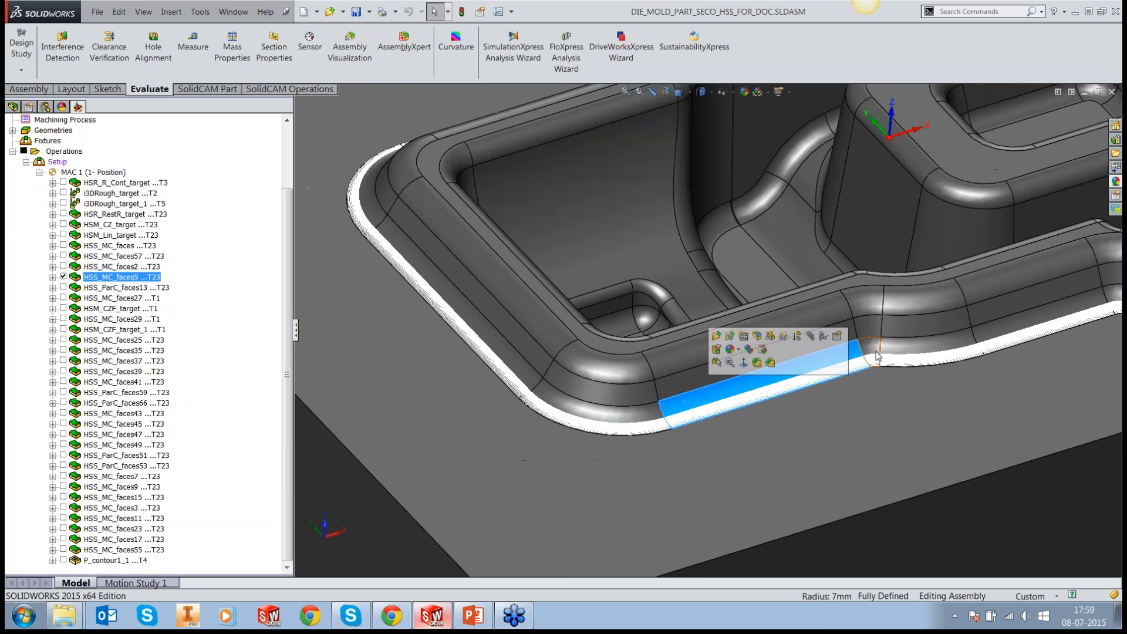
click(875, 352)
click(897, 354)
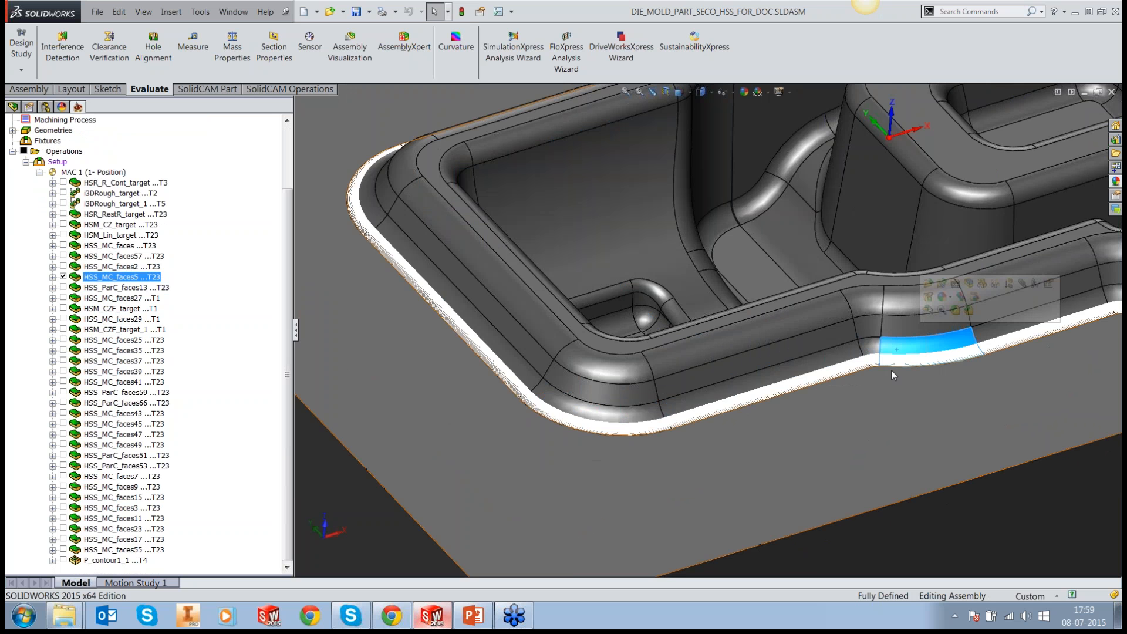
key(f)
scroll(958, 315, down, 2)
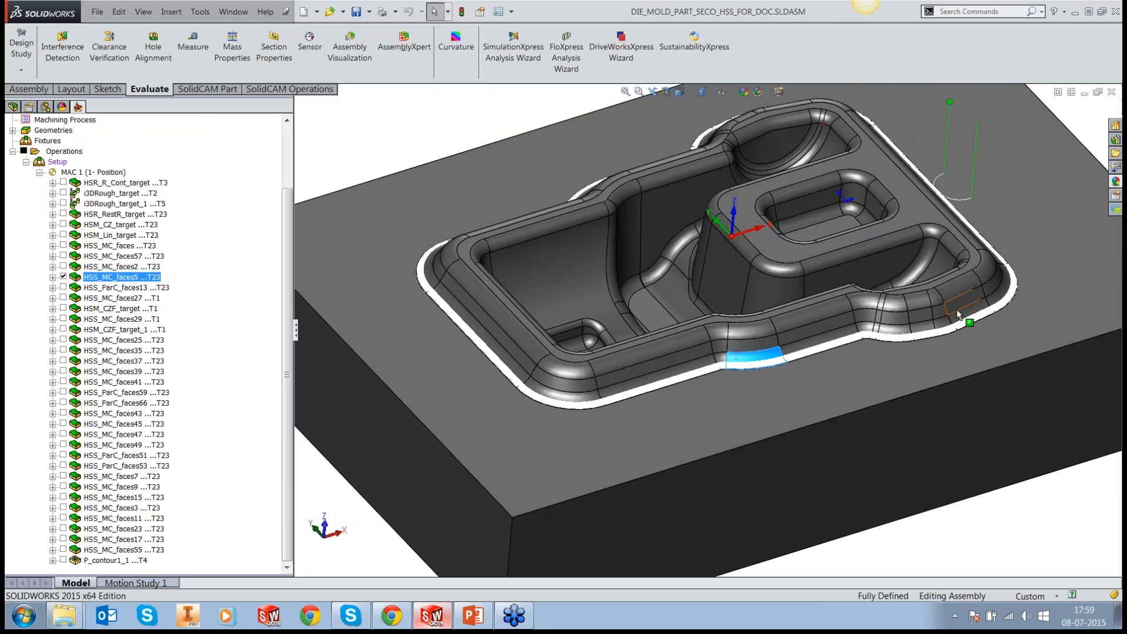
Step: Hide the HSS_MC_faces5 toolpath, pick the straight fillet face at the rim's outer base, and clear the selection
click(63, 277)
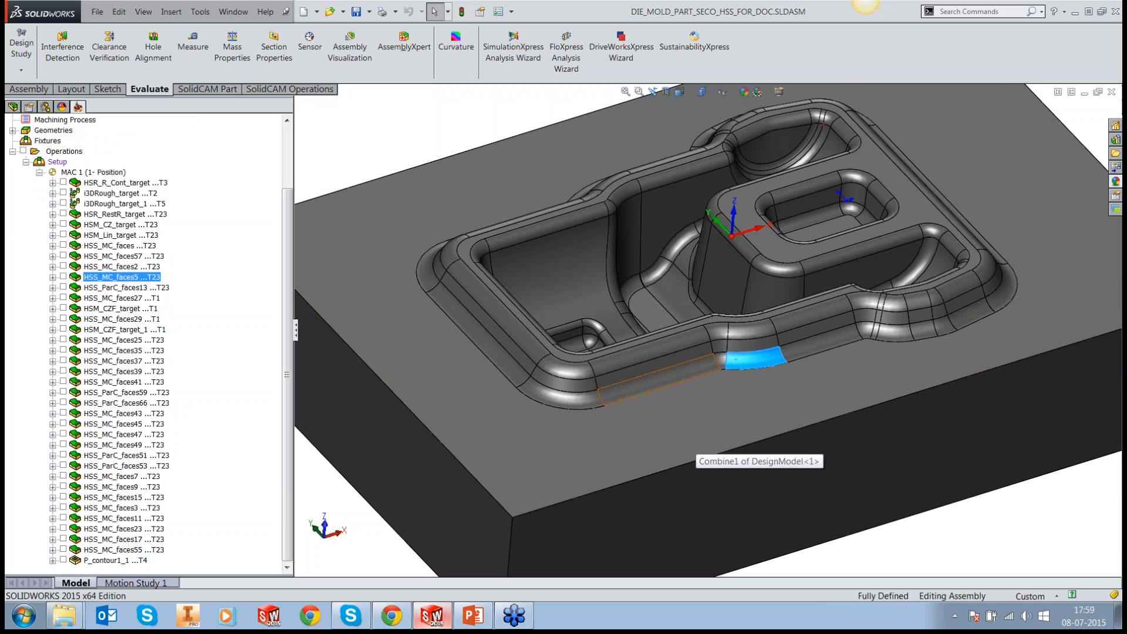
click(673, 377)
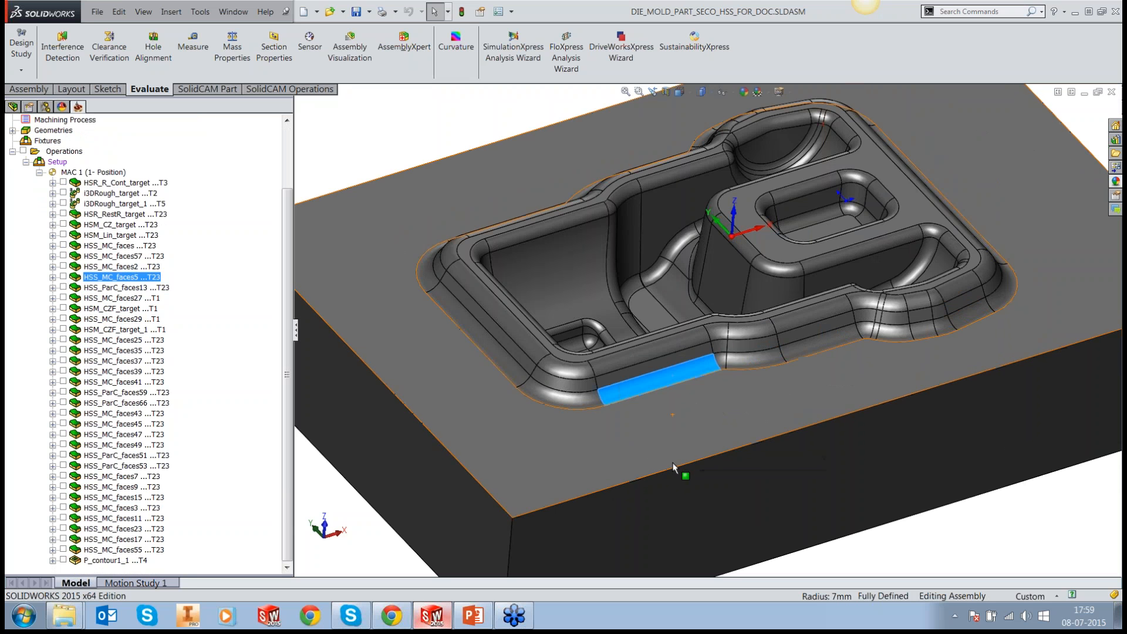
click(658, 416)
key(Escape)
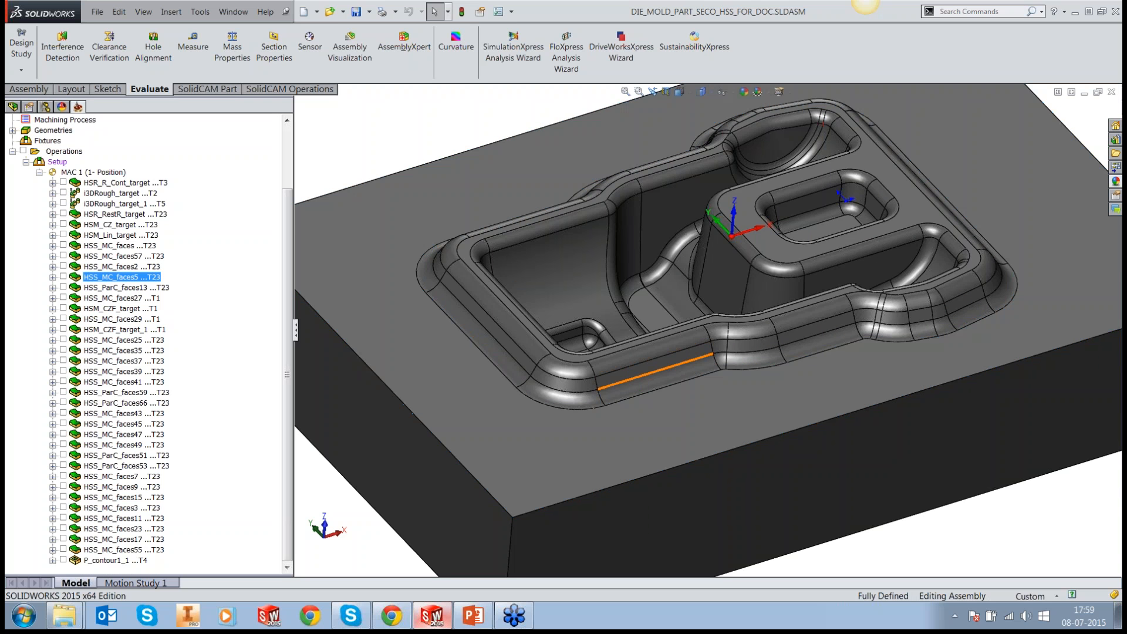
Step: Examine the lower edge where the rim's outer base fillet meets the flat surface of the block
scroll(627, 389, down, 2)
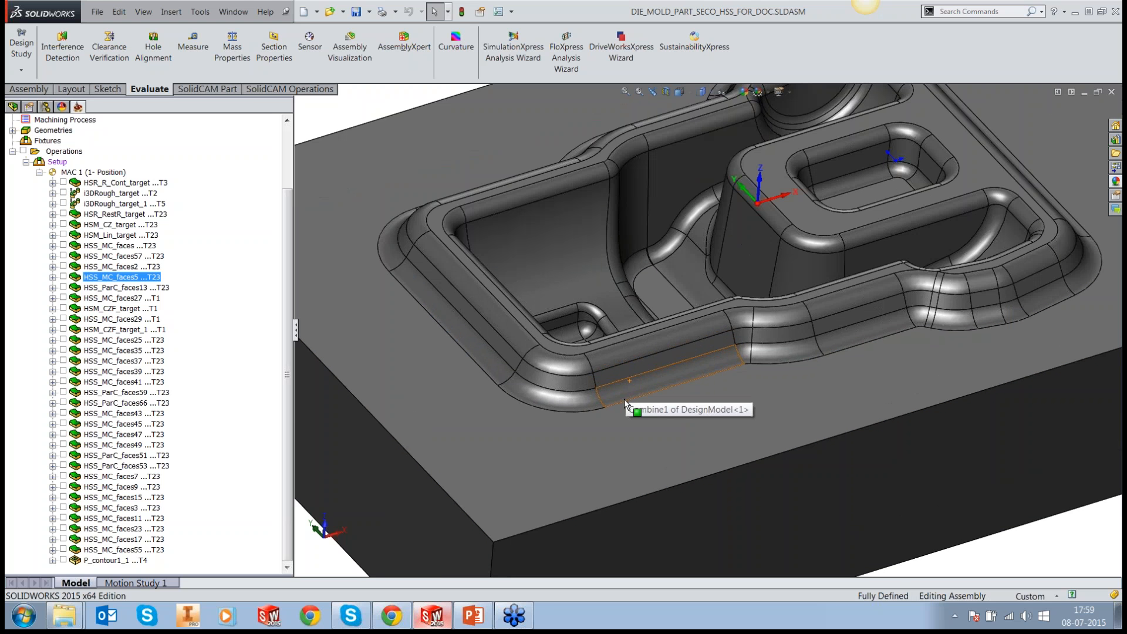
scroll(626, 402, down, 5)
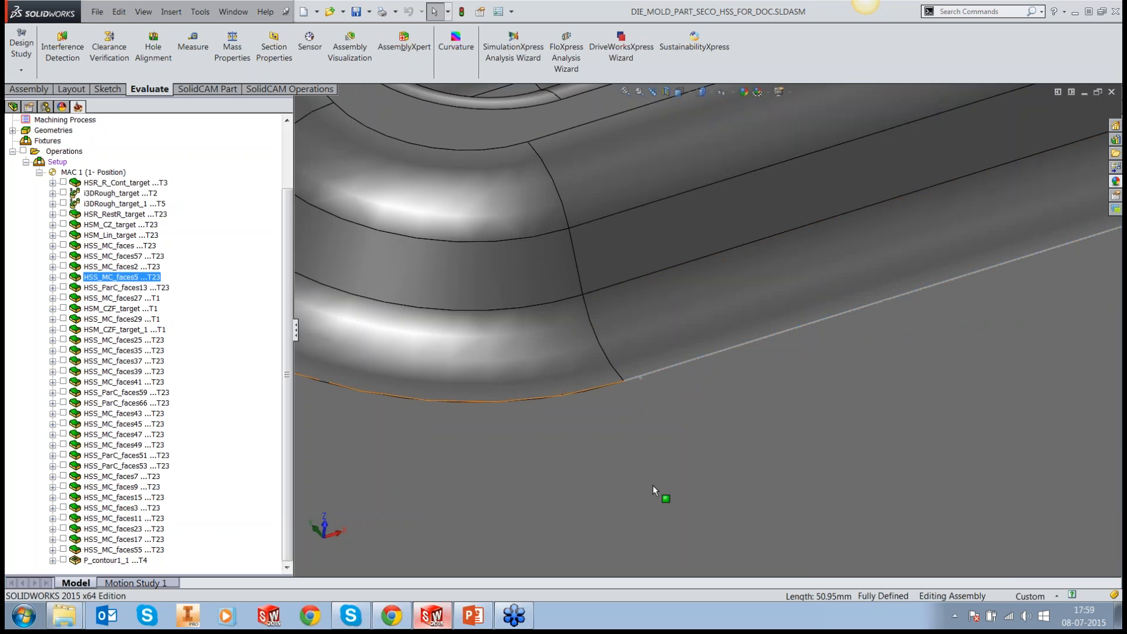
scroll(653, 486, up, 1)
scroll(653, 491, up, 2)
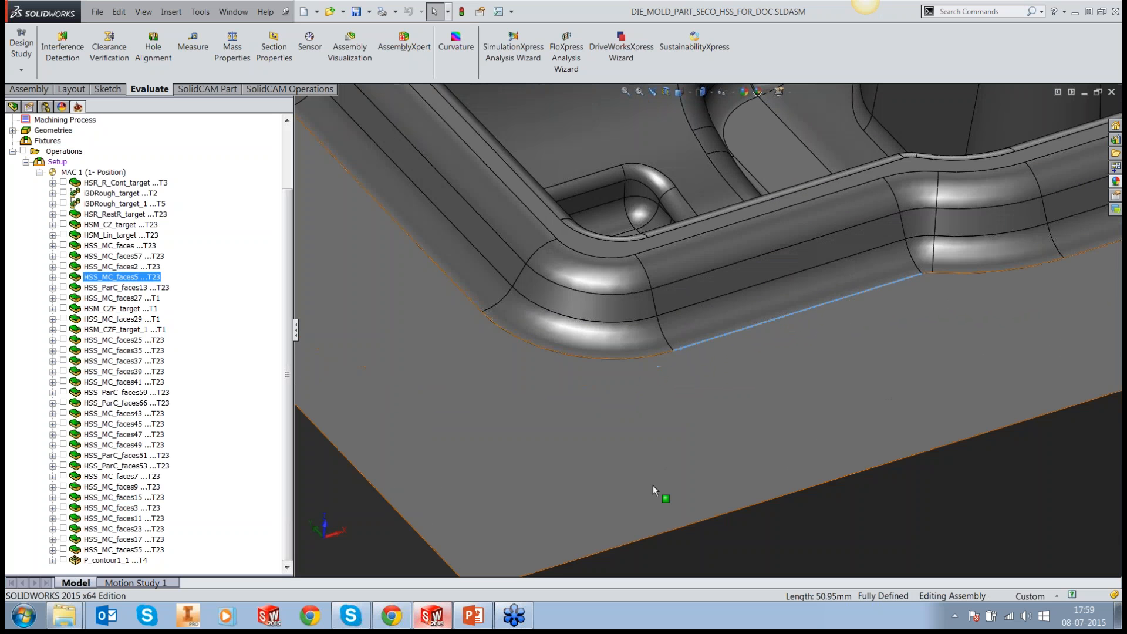
scroll(653, 485, up, 2)
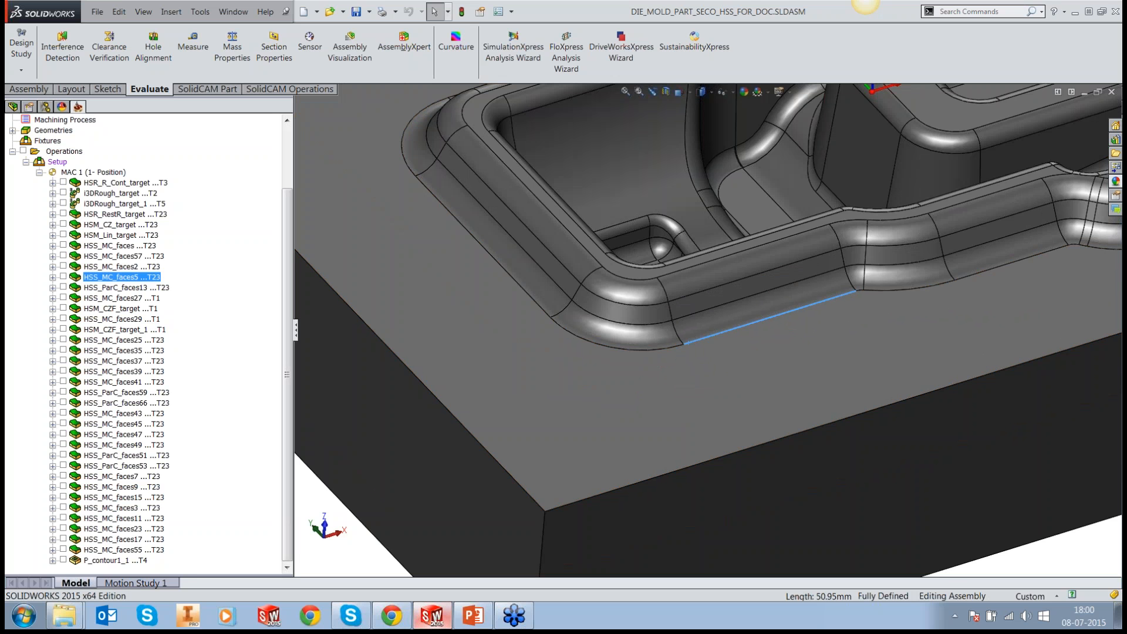
scroll(755, 338, up, 1)
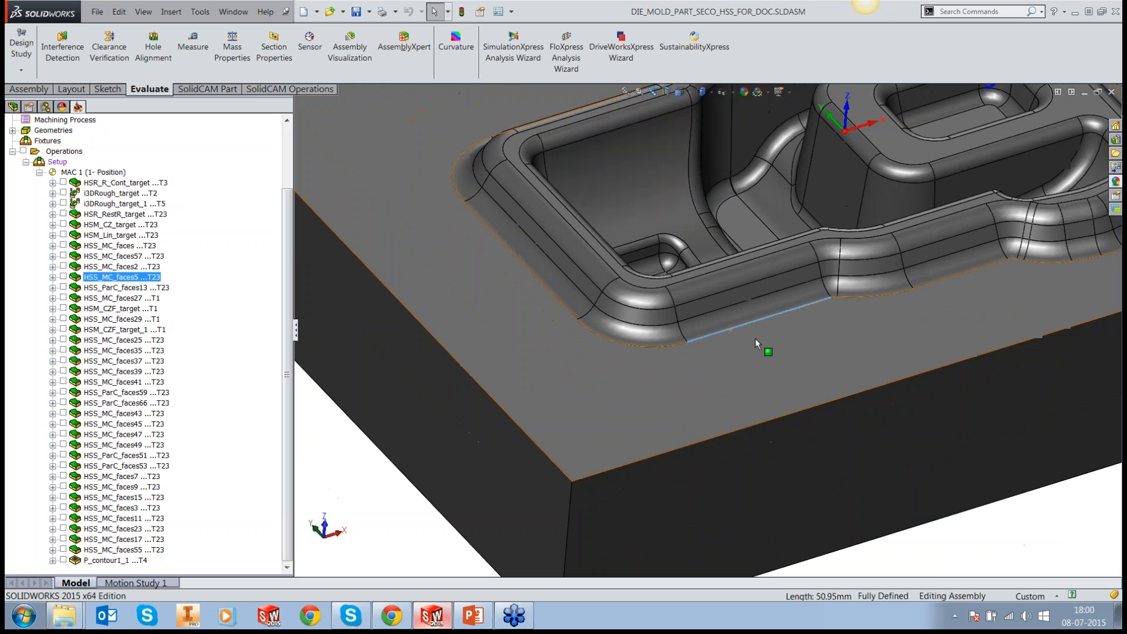
scroll(755, 338, up, 5)
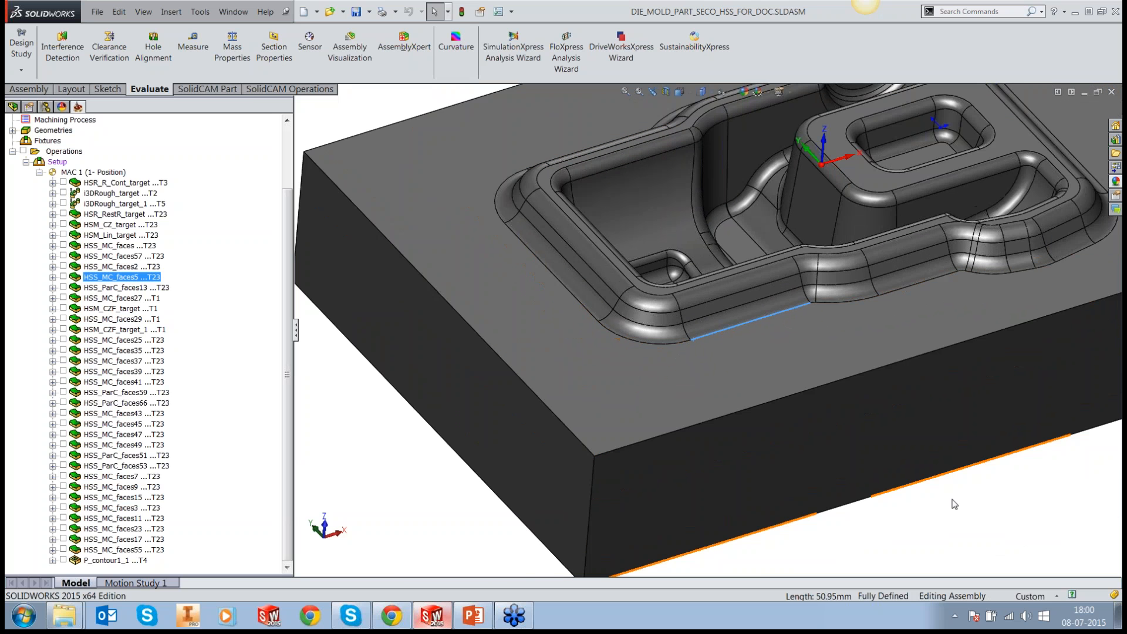
scroll(939, 201, down, 1)
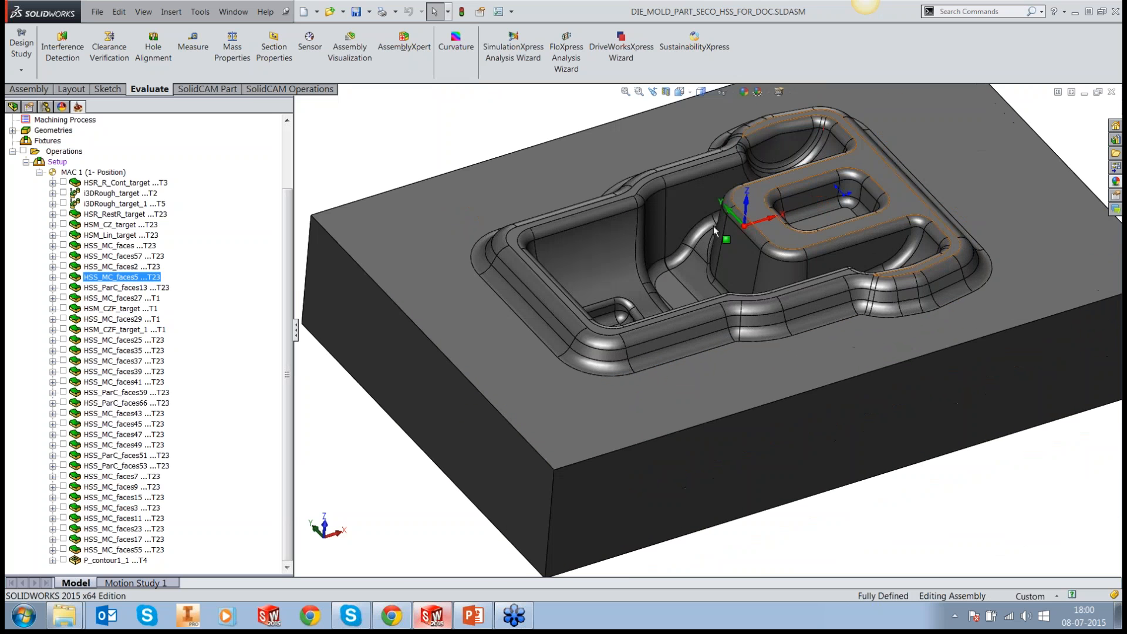
Step: Display the HSS_ParC_faces13 toolpath, inspect its parallel passes on the flat surface around the rim, and hide it again
click(66, 287)
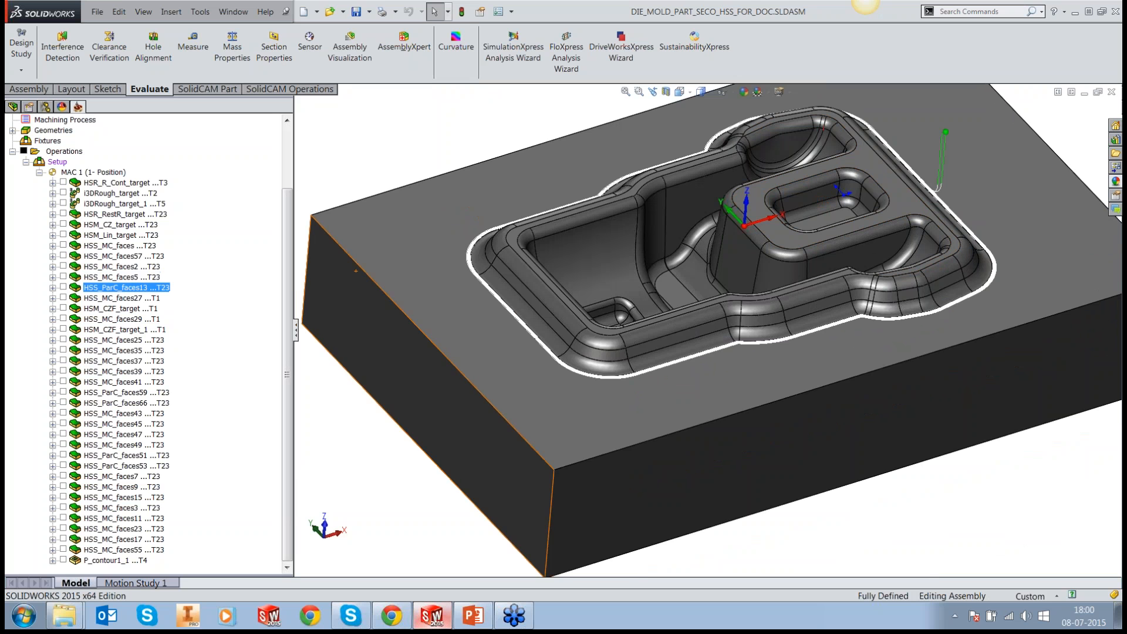
middle_drag(1013, 276, 963, 303)
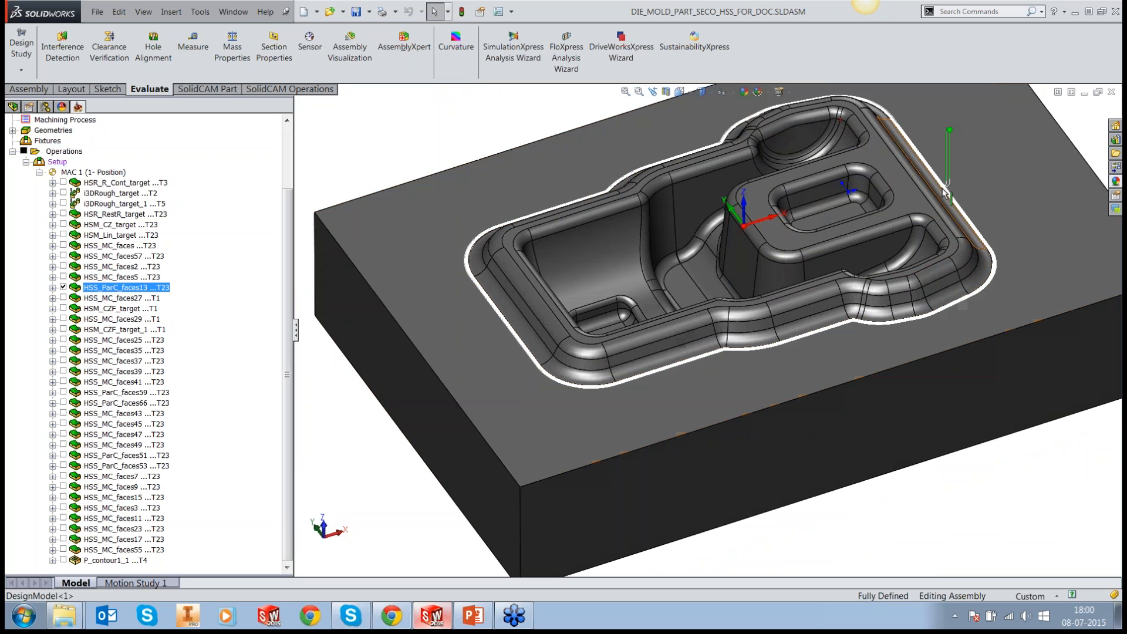
scroll(943, 192, down, 5)
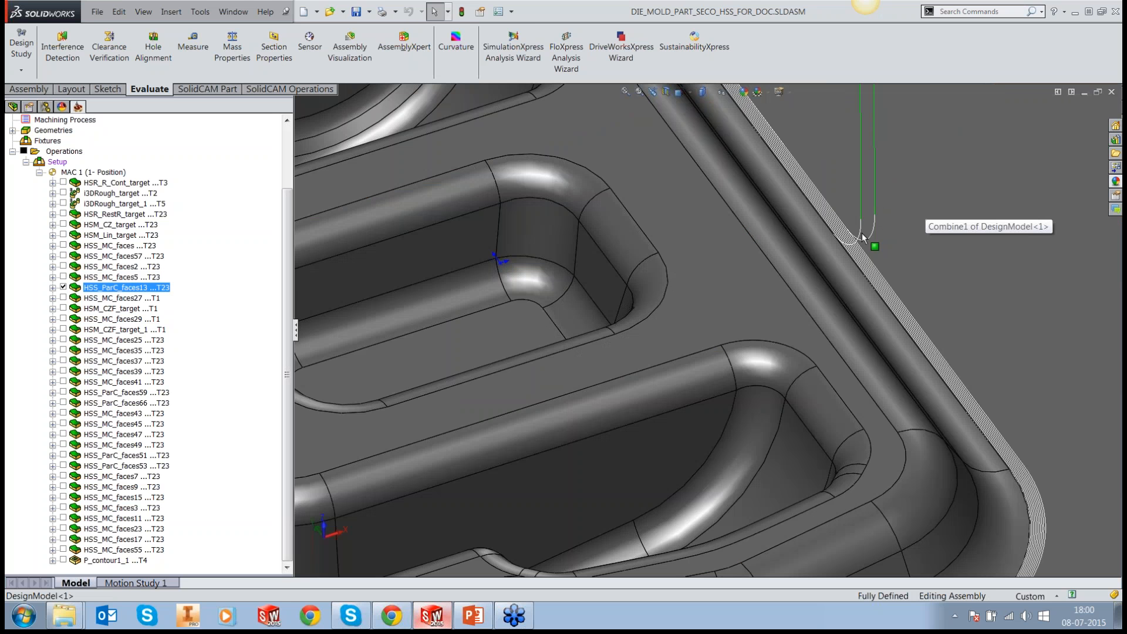
scroll(862, 232, down, 1)
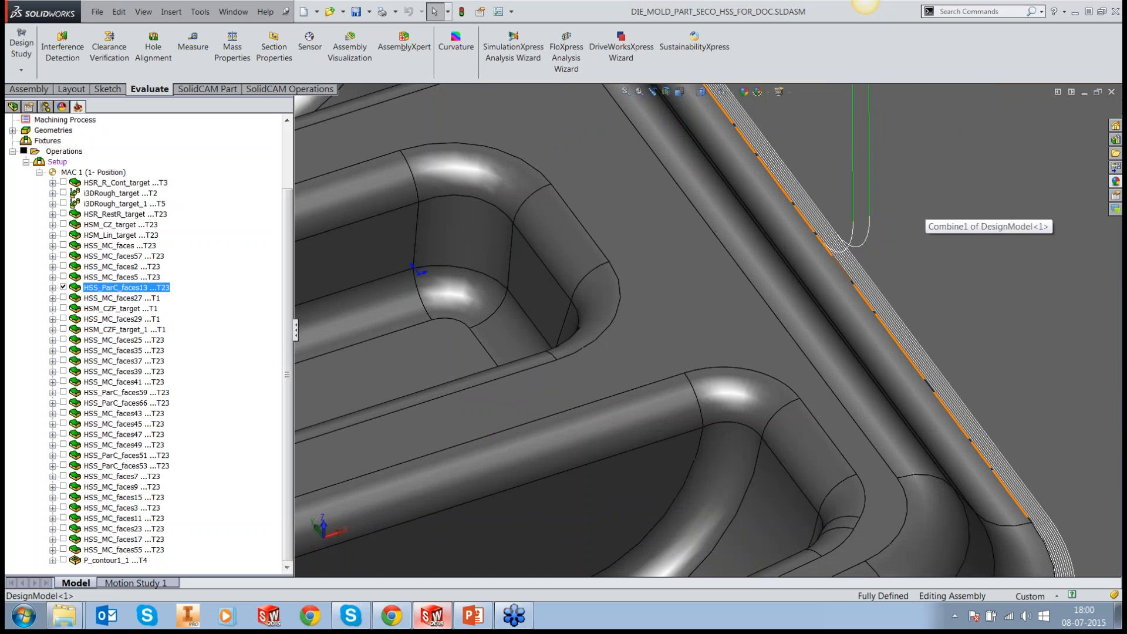
scroll(879, 295, up, 5)
scroll(879, 295, up, 5)
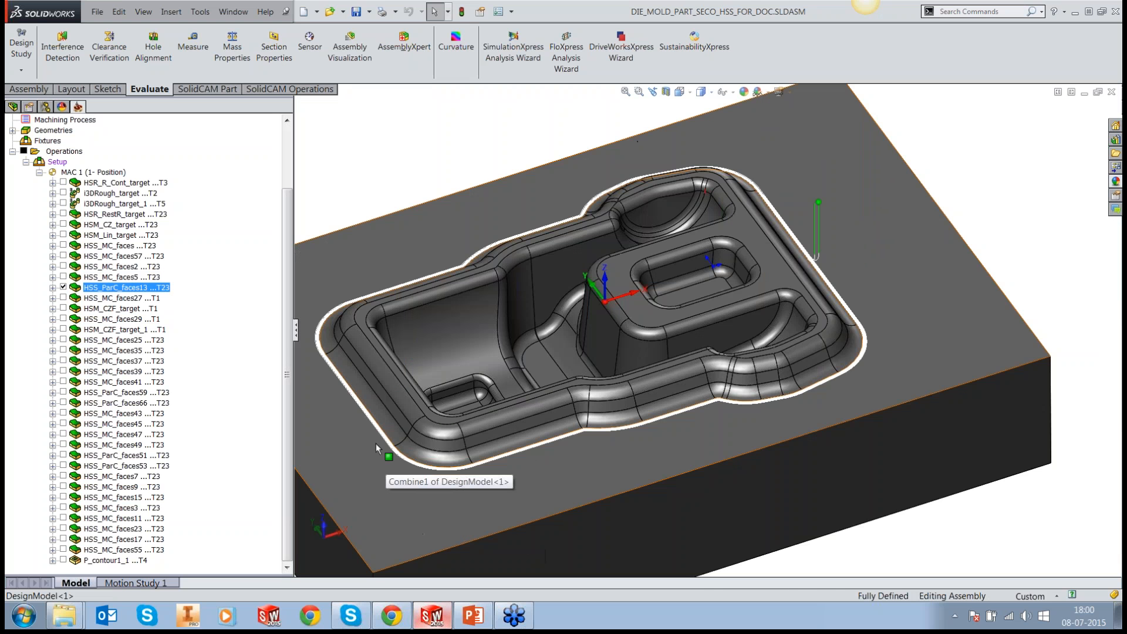
scroll(376, 443, down, 2)
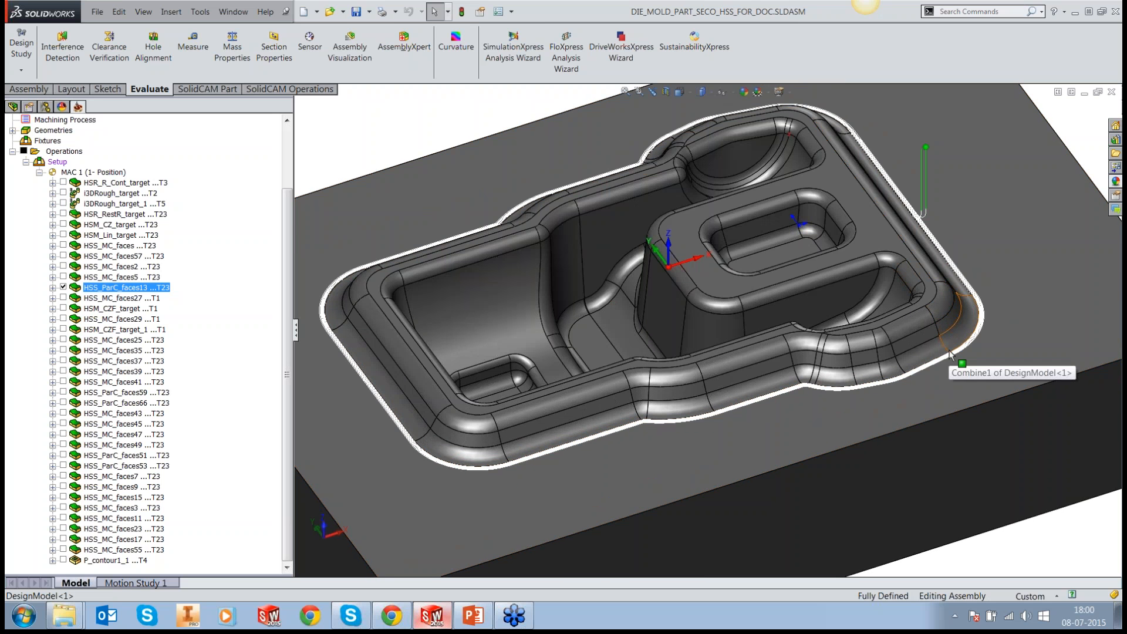
click(64, 287)
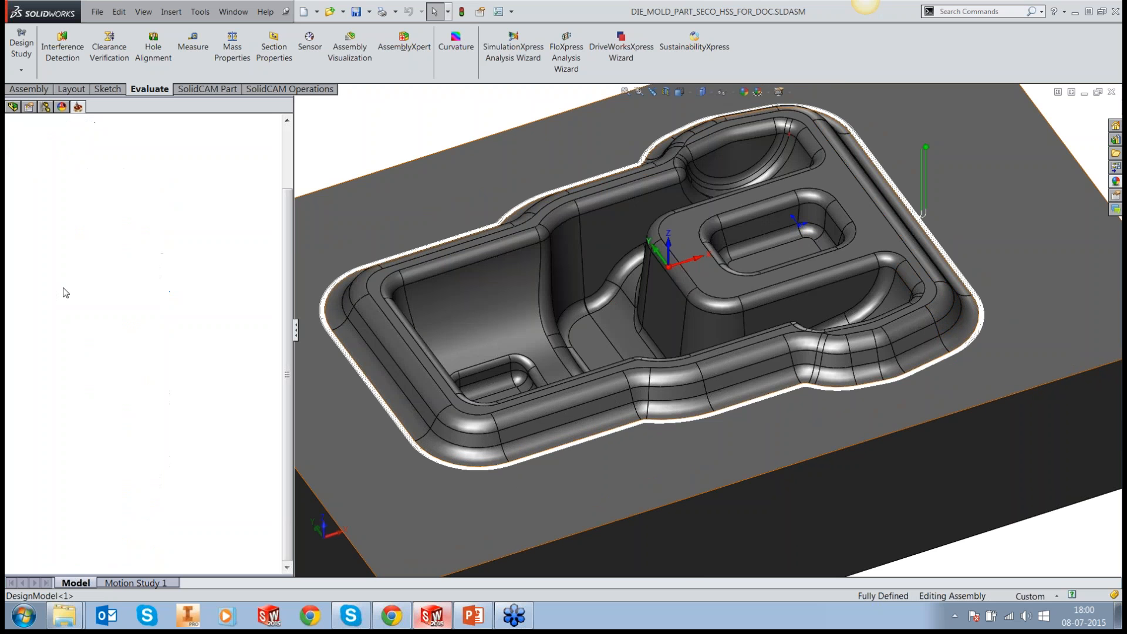
Step: Display and hide the HSS_MC_faces27 toolpath, and pick a wall and bottom fillet of the raised block's pocket to check its surfaces
click(63, 298)
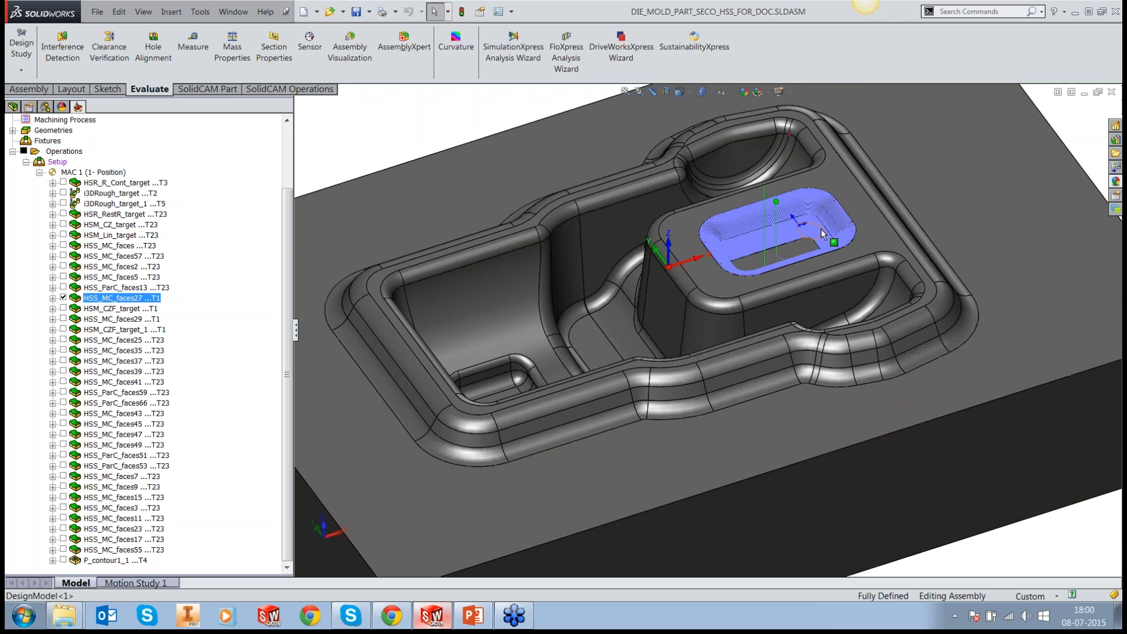
middle_drag(821, 228, 749, 230)
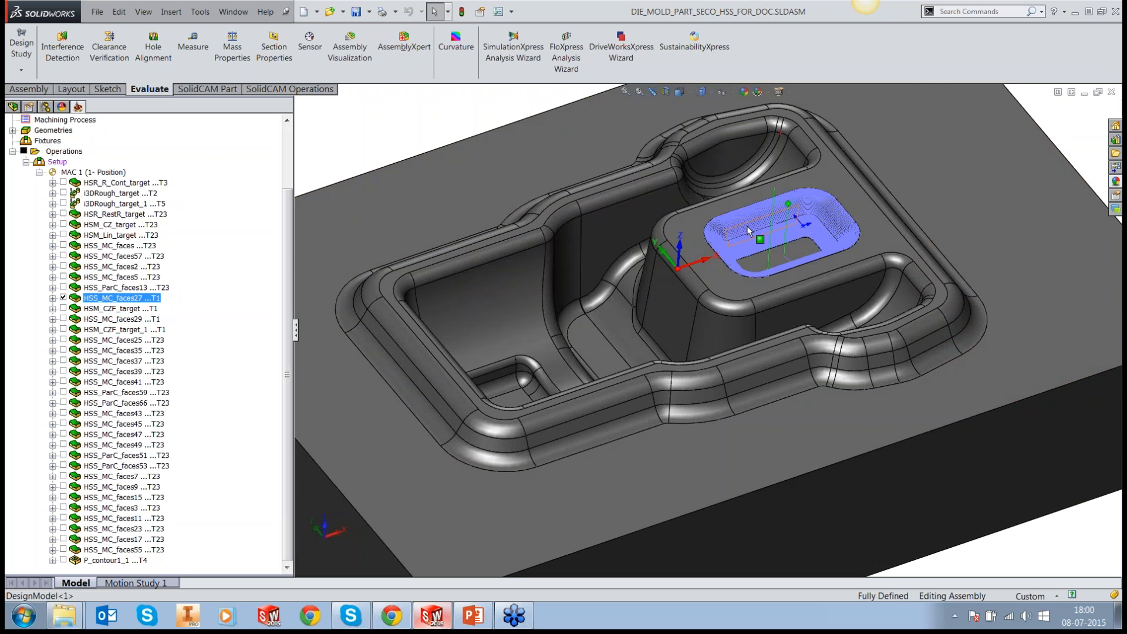
scroll(749, 230, down, 5)
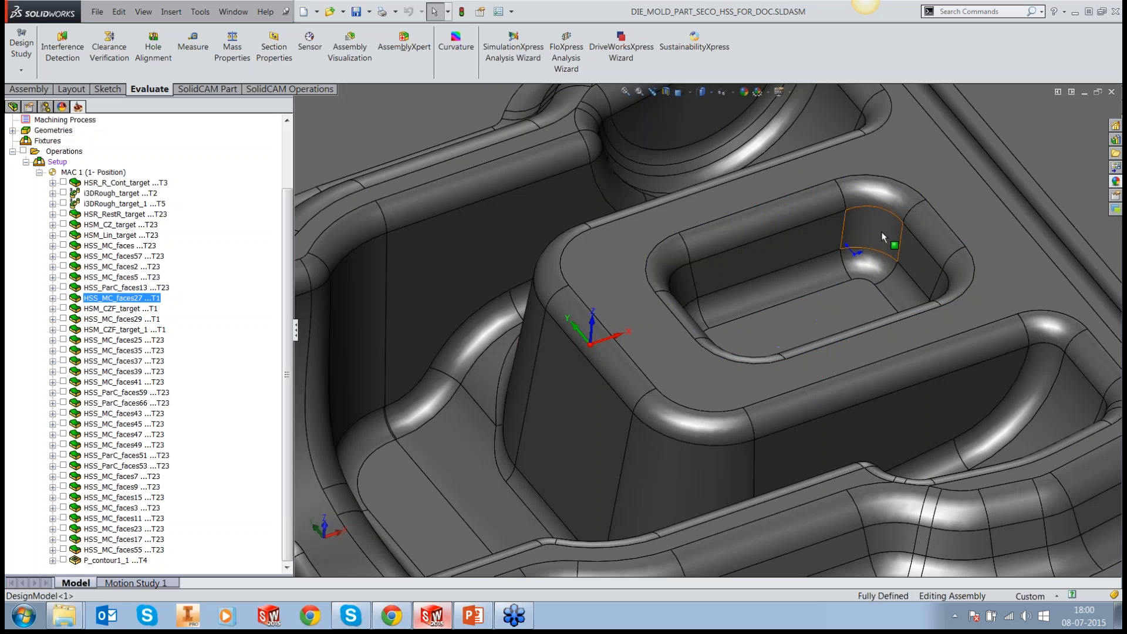
click(737, 257)
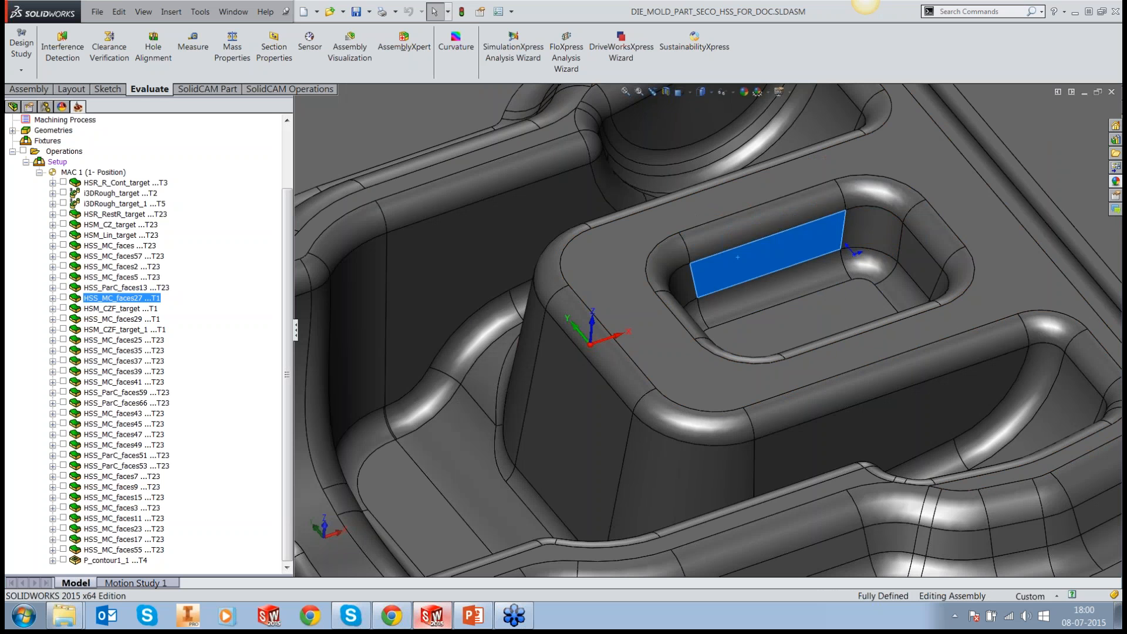
click(738, 295)
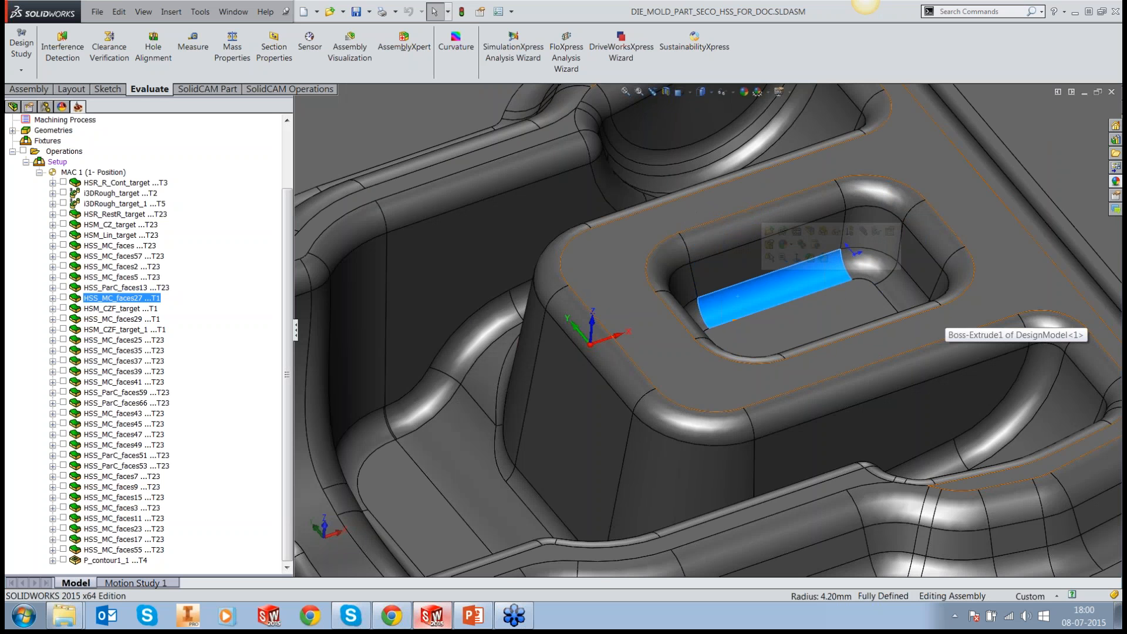
Step: Show the HSS_MC_faces27 toolpath again and view its passes over the pocket walls and fillets
click(63, 298)
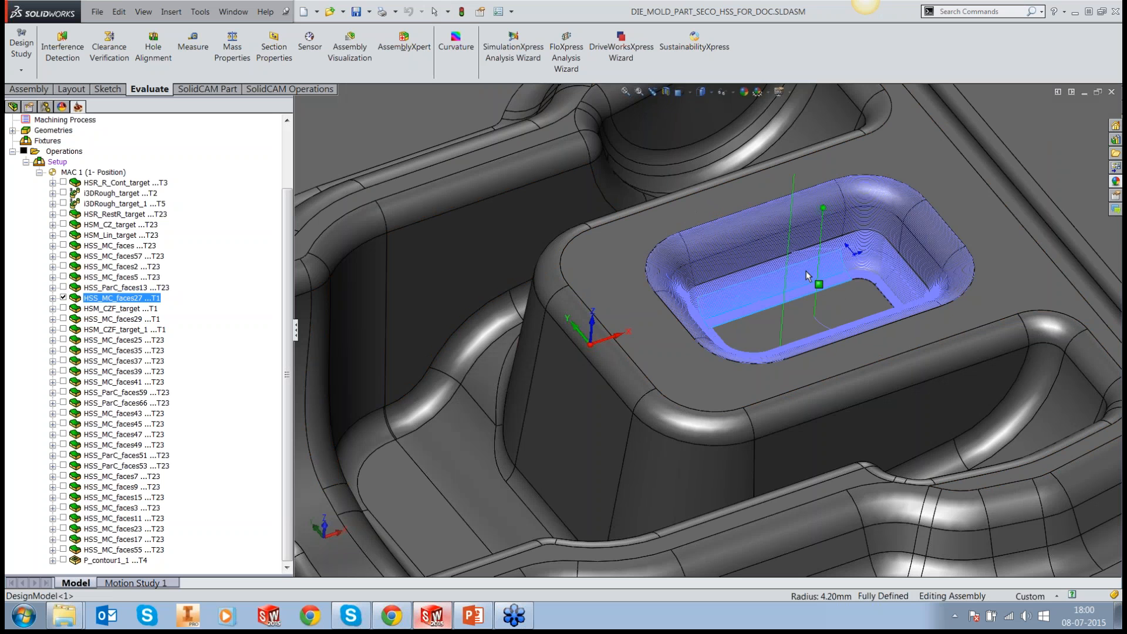
middle_drag(805, 270, 808, 272)
scroll(875, 297, up, 2)
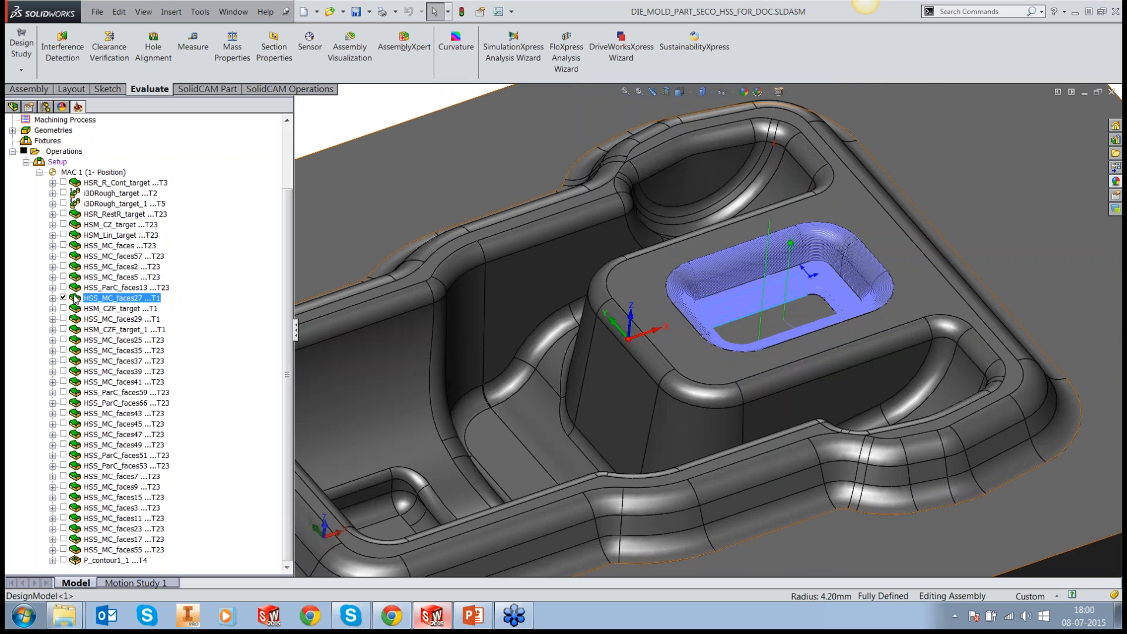
Step: Display only the HSM_CZF_target toolpath, examine its passes on the floor of the raised block's pocket, and hide it
click(94, 309)
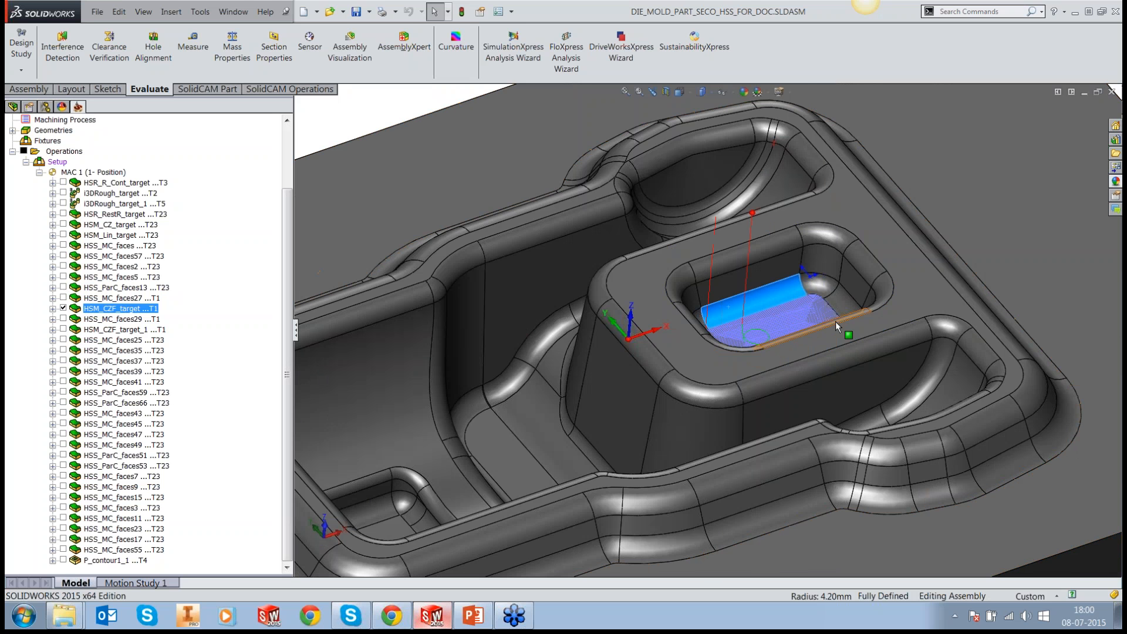
middle_drag(836, 322, 829, 372)
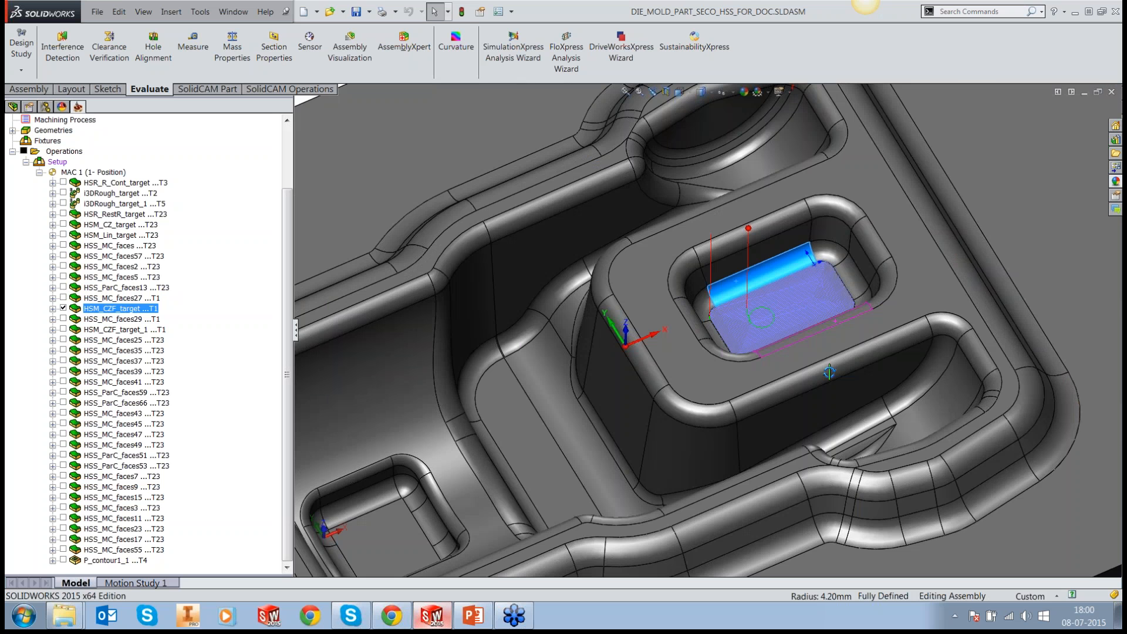
scroll(801, 296, down, 5)
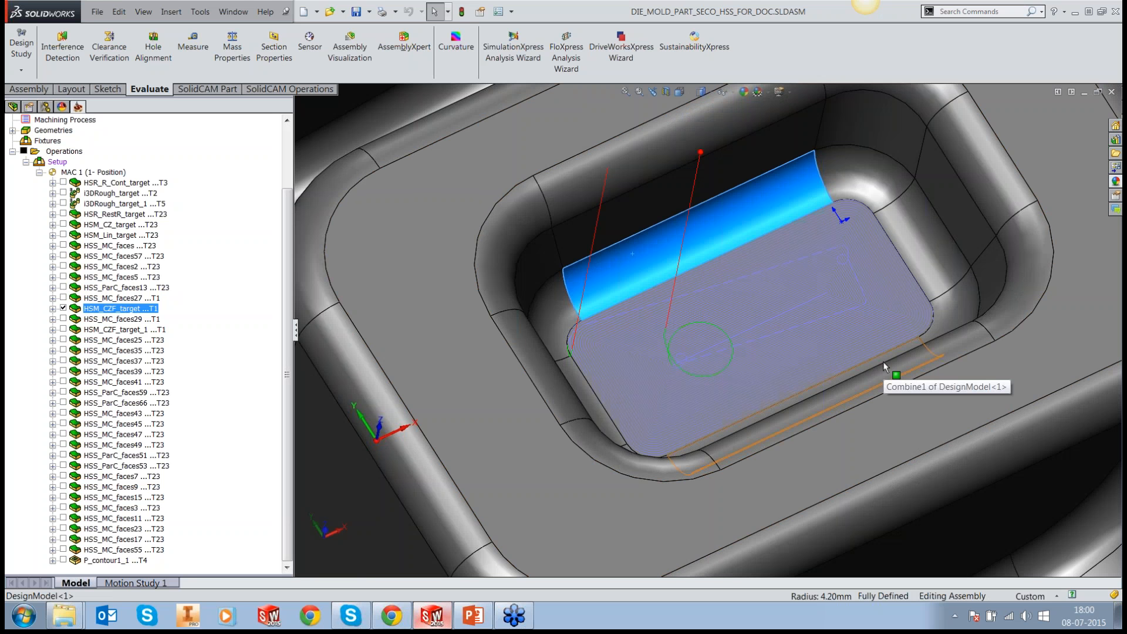
scroll(885, 367, up, 1)
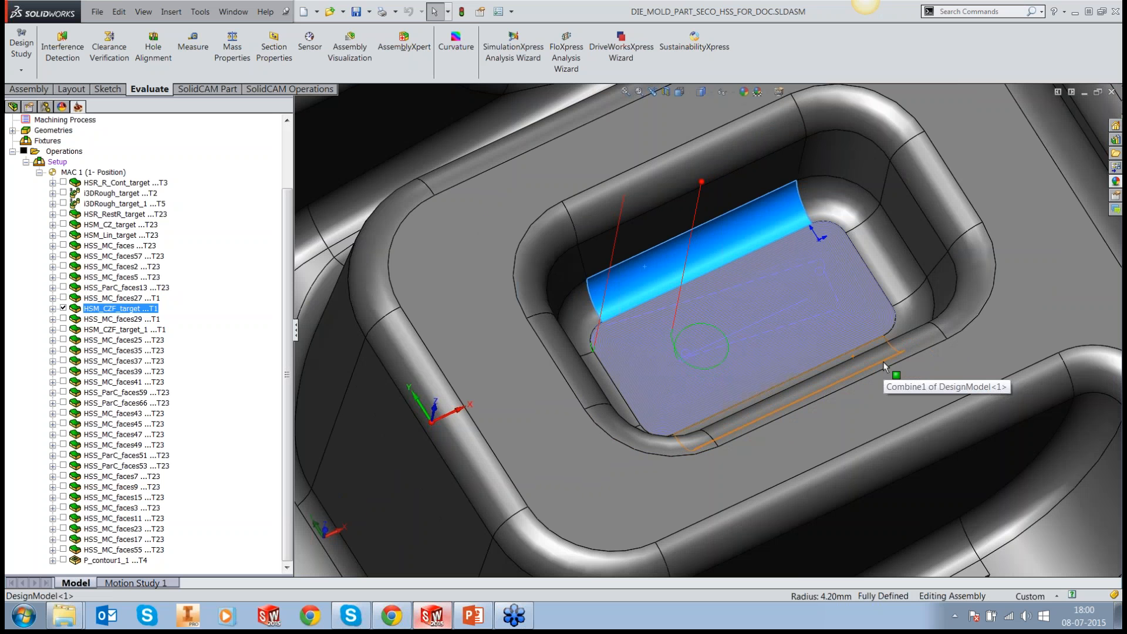
scroll(885, 367, up, 3)
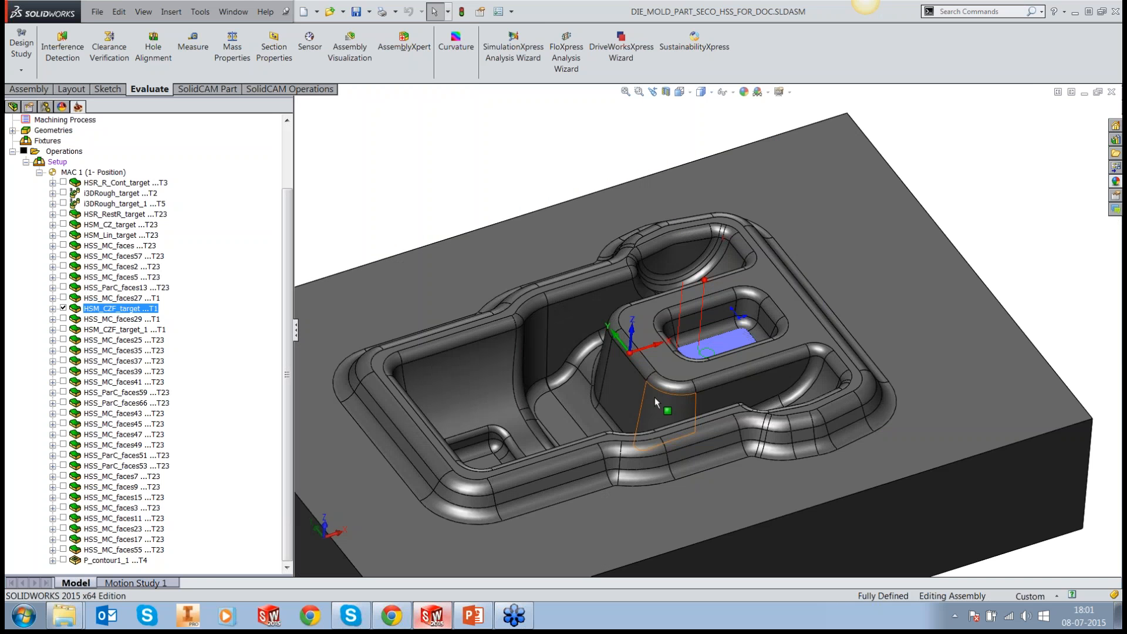
scroll(655, 403, down, 2)
click(63, 309)
Step: Display the HSS_MC_faces29 toolpath, inspect its passes on the walls of the small square pocket, and hide it
click(63, 319)
scroll(203, 386, up, 3)
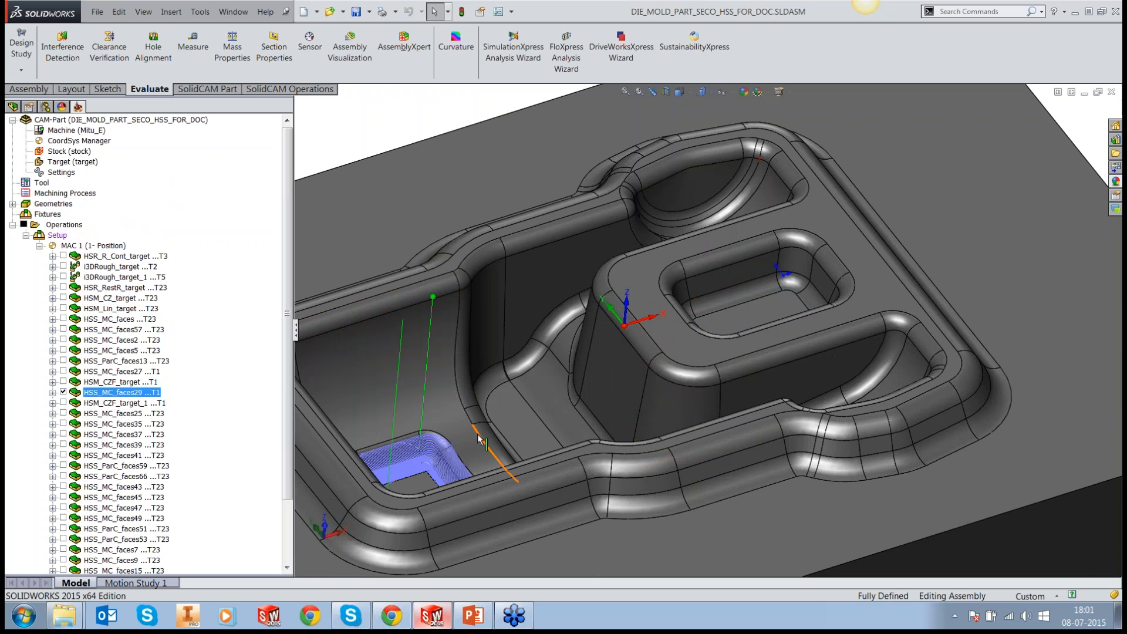
middle_drag(478, 439, 488, 469)
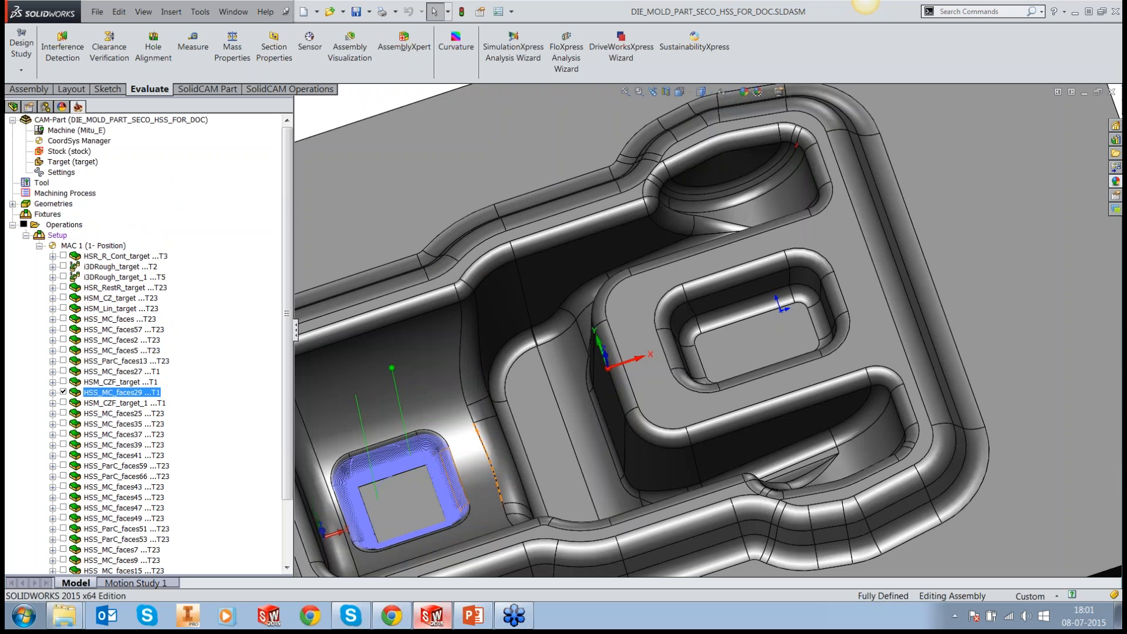
scroll(489, 469, down, 4)
middle_drag(560, 402, 572, 418)
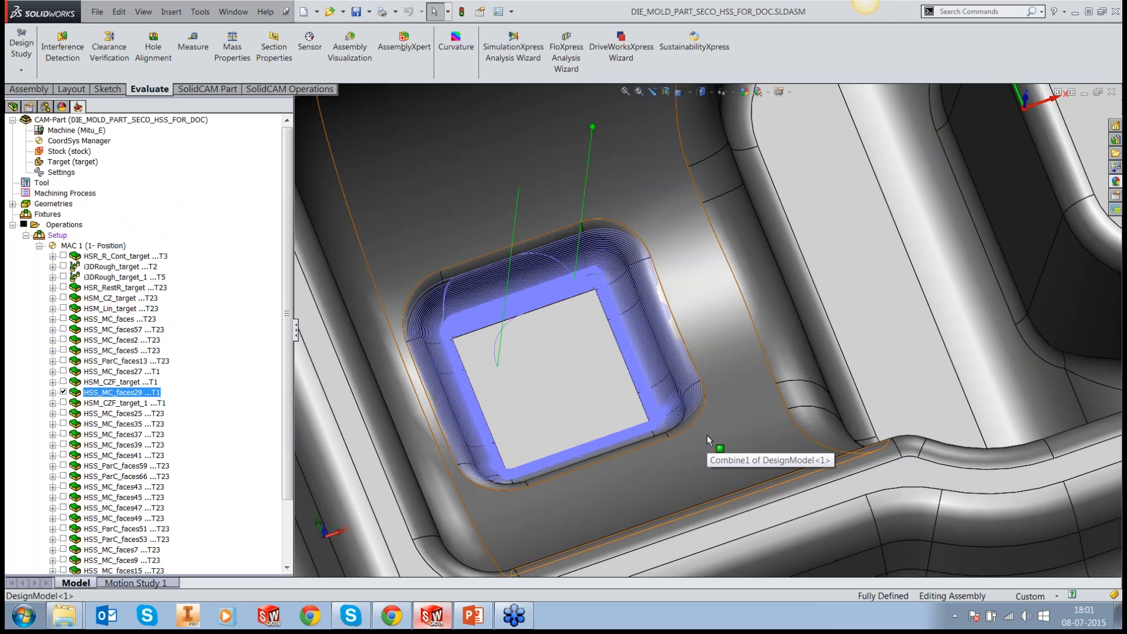
click(63, 392)
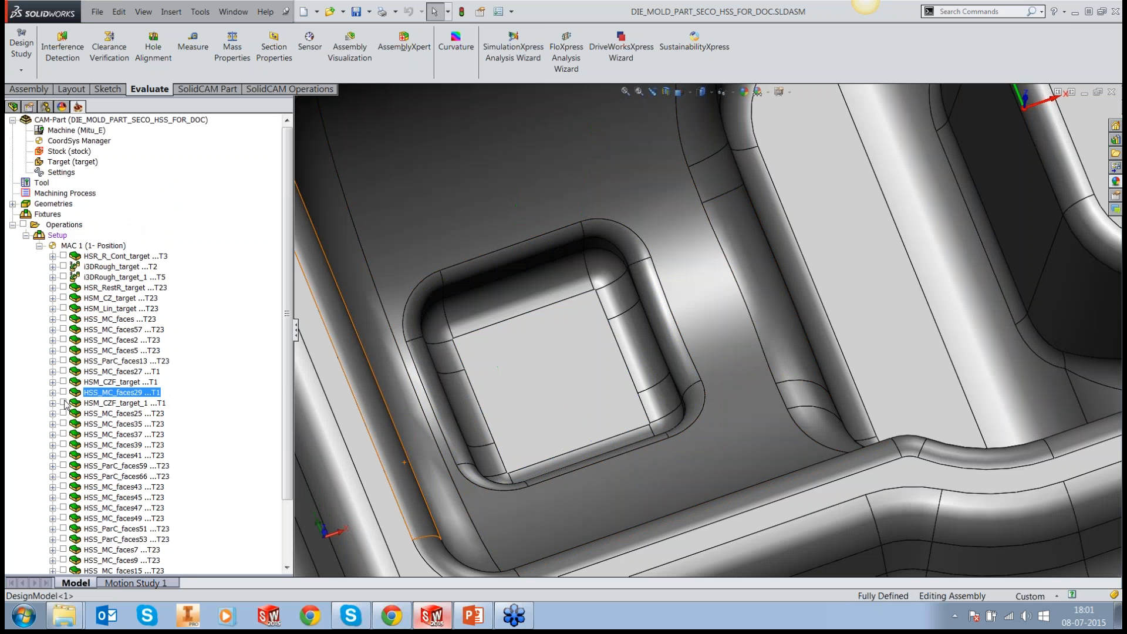
Step: Display the HSM_CZF_target_1 toolpath, examine its passes on the floor of the small square pocket, and hide it
click(62, 403)
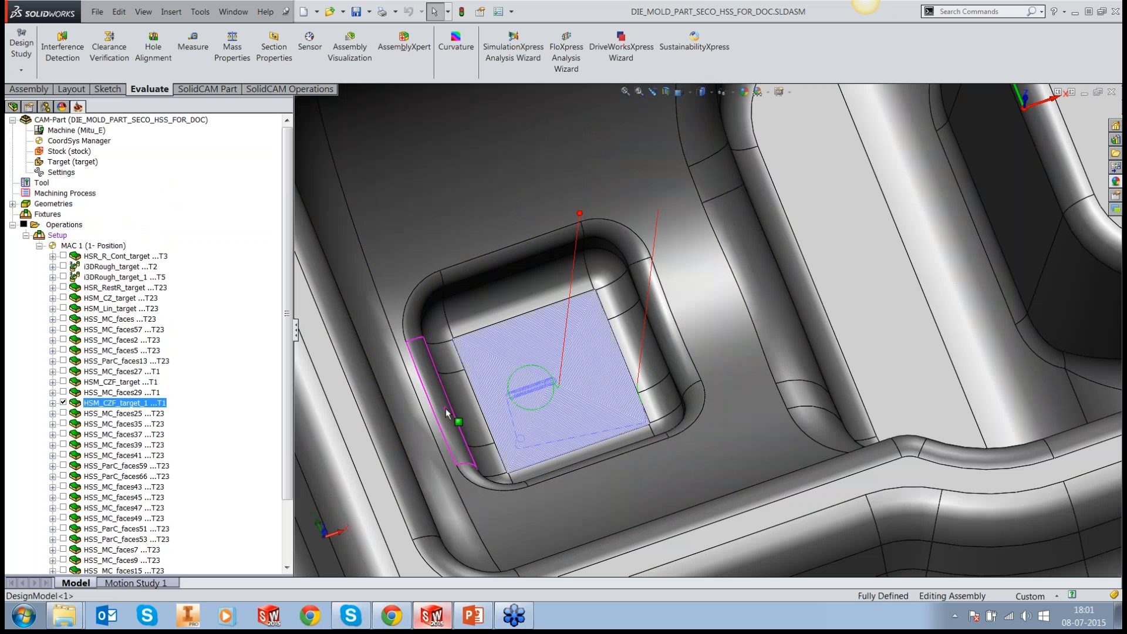
middle_drag(446, 413, 506, 440)
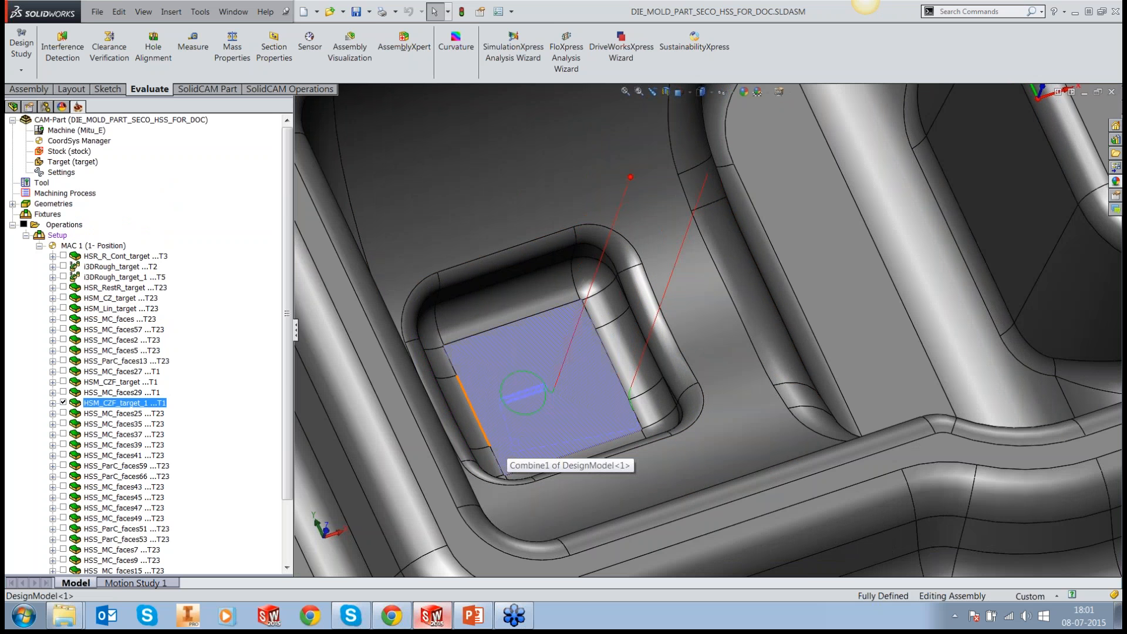
click(63, 403)
Step: Display only the HSS_MC_faces25 toolpath and examine its passes around the outer walls of the raised block from several angles
click(64, 413)
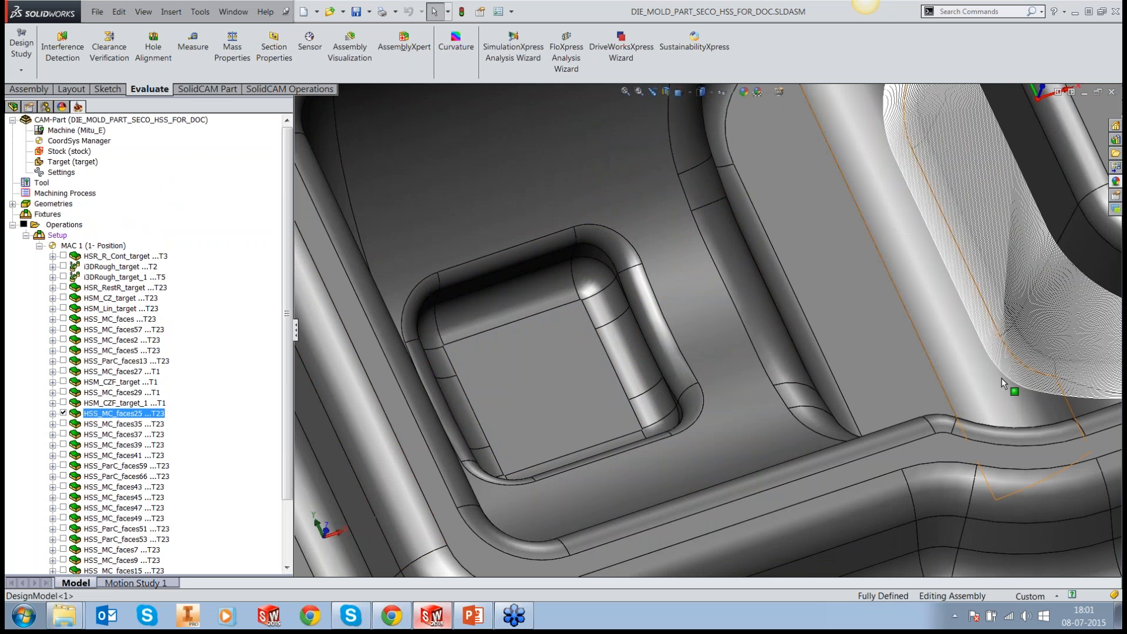
middle_drag(1002, 378, 991, 322)
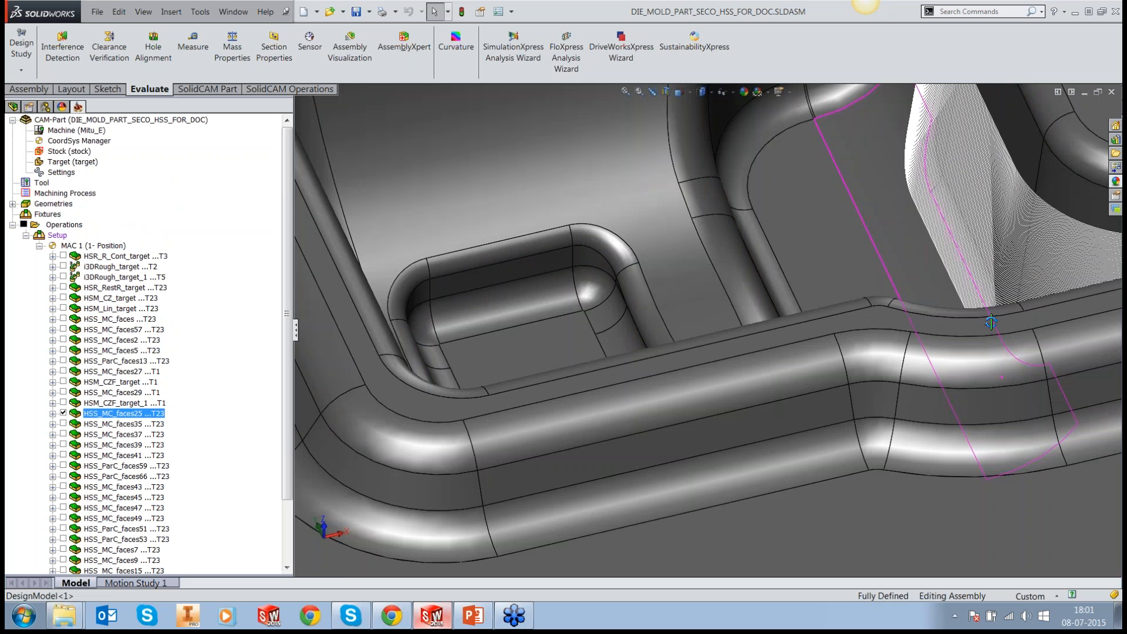
scroll(809, 299, up, 5)
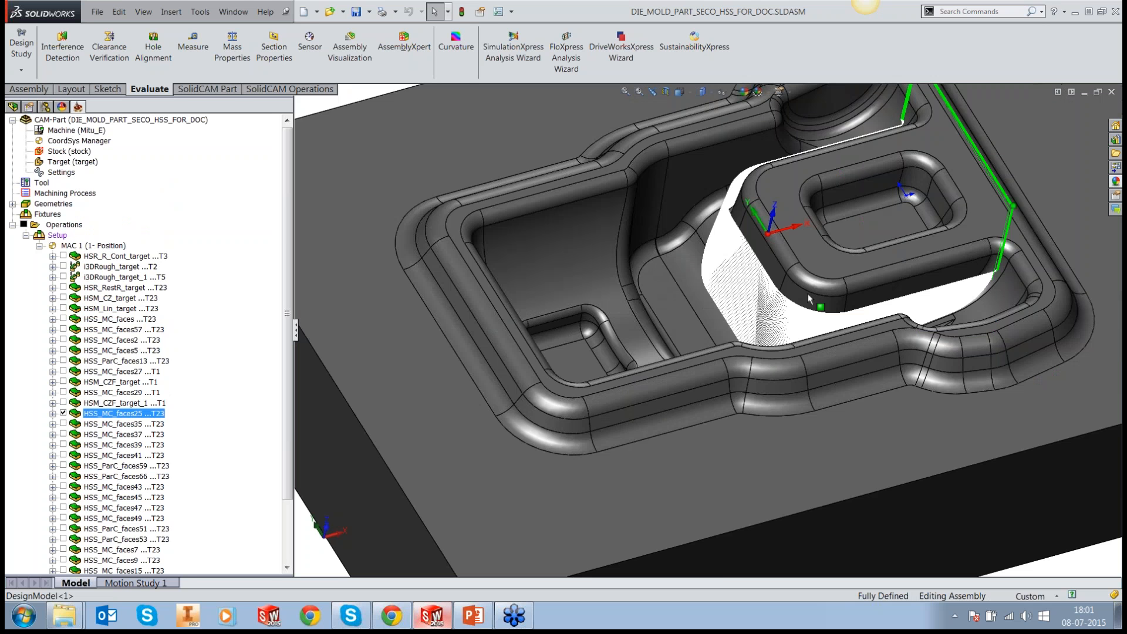
scroll(809, 300, down, 1)
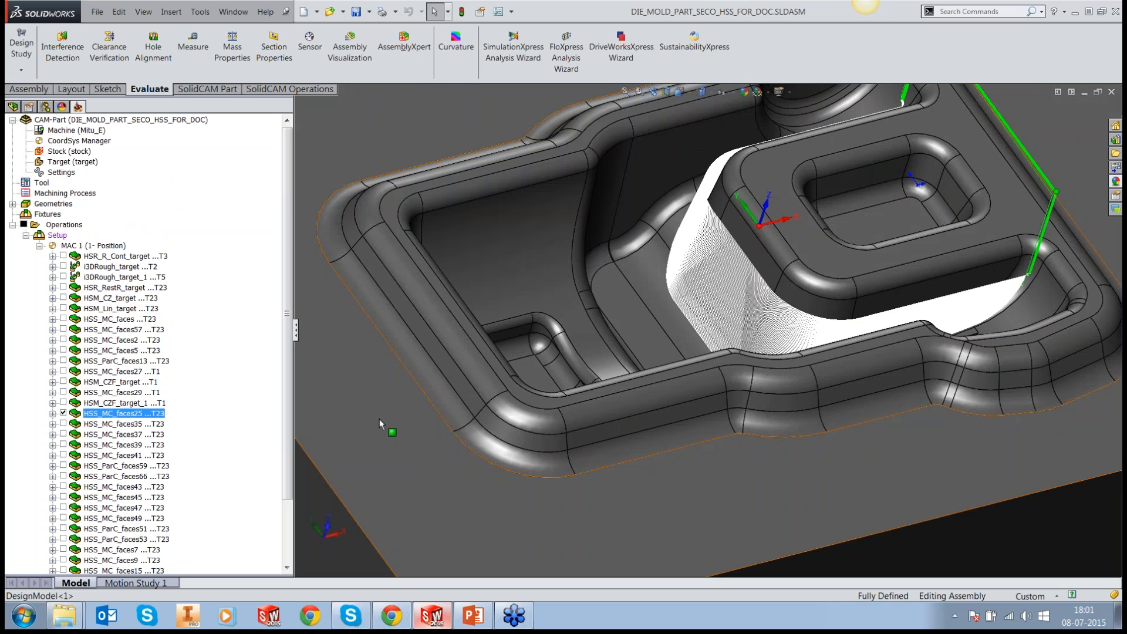
middle_drag(904, 257, 665, 455)
scroll(732, 202, down, 2)
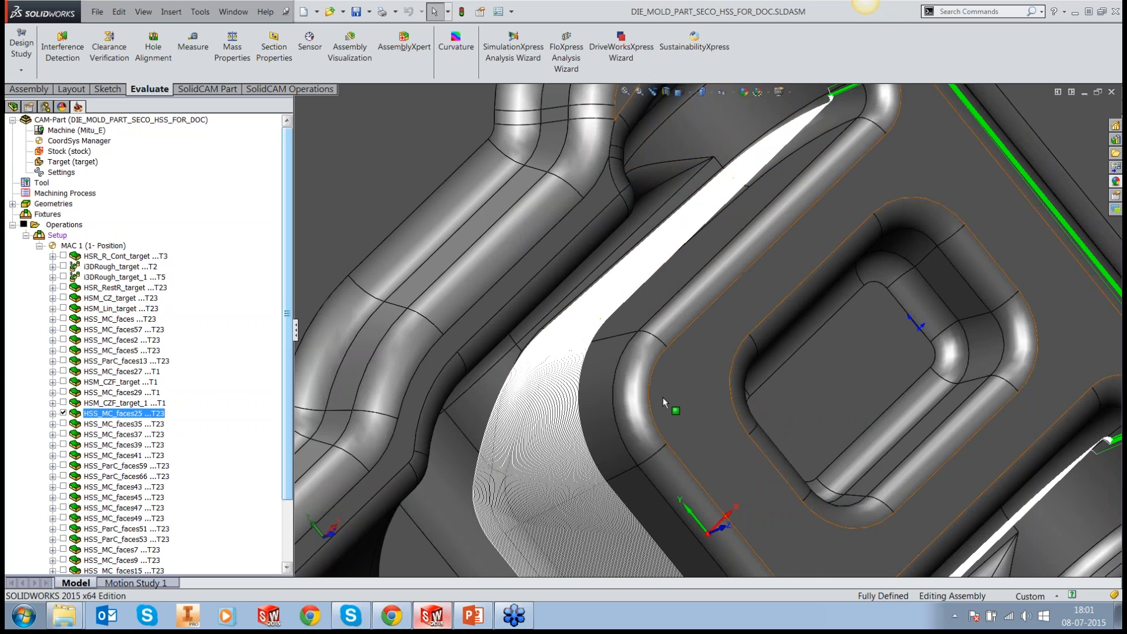
scroll(664, 396, up, 1)
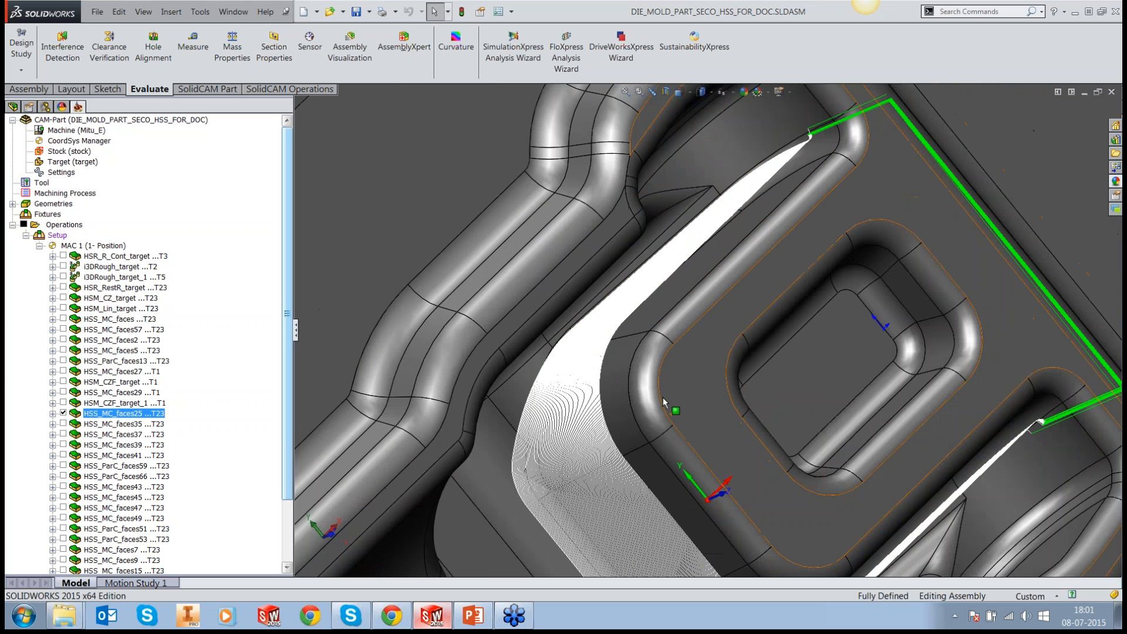
middle_drag(664, 402, 840, 498)
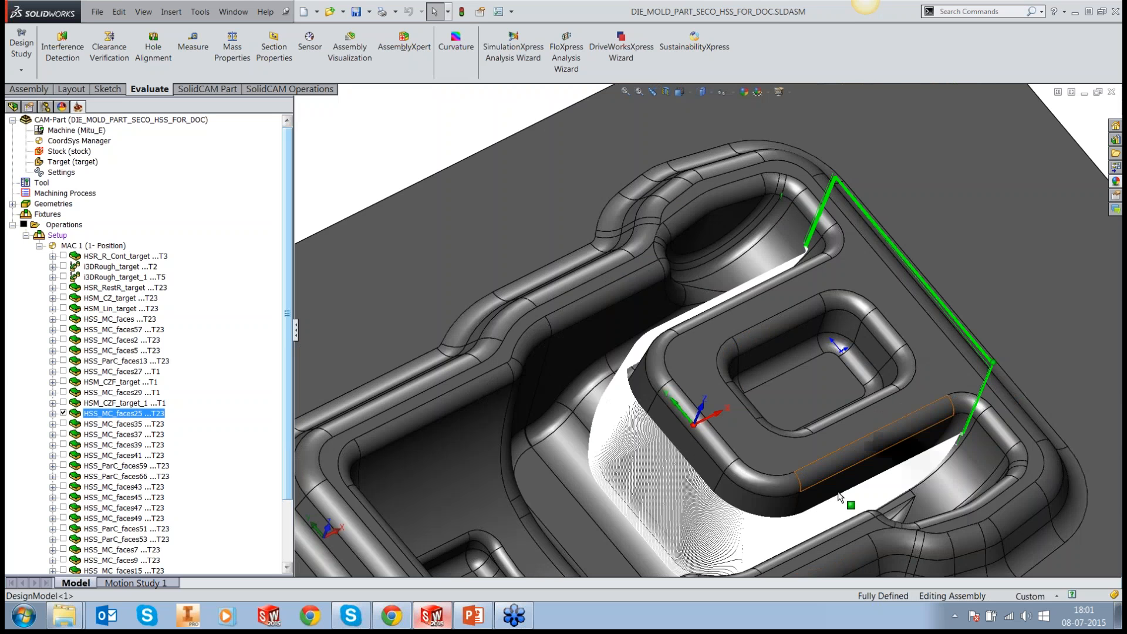
scroll(840, 498, down, 3)
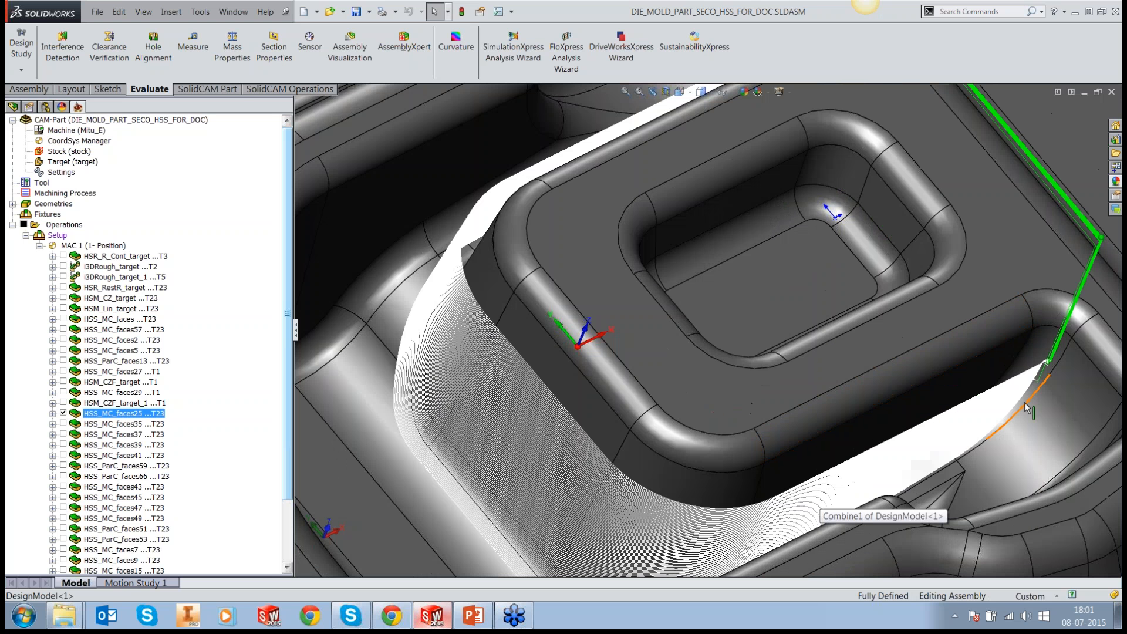
scroll(1026, 405, up, 1)
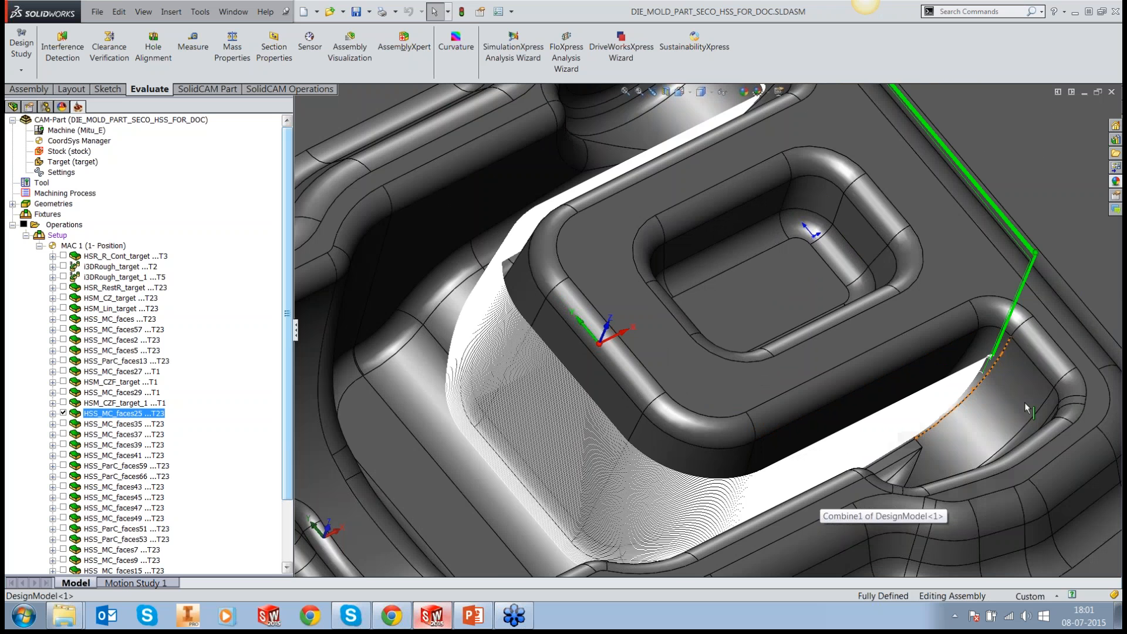
scroll(1024, 403, up, 1)
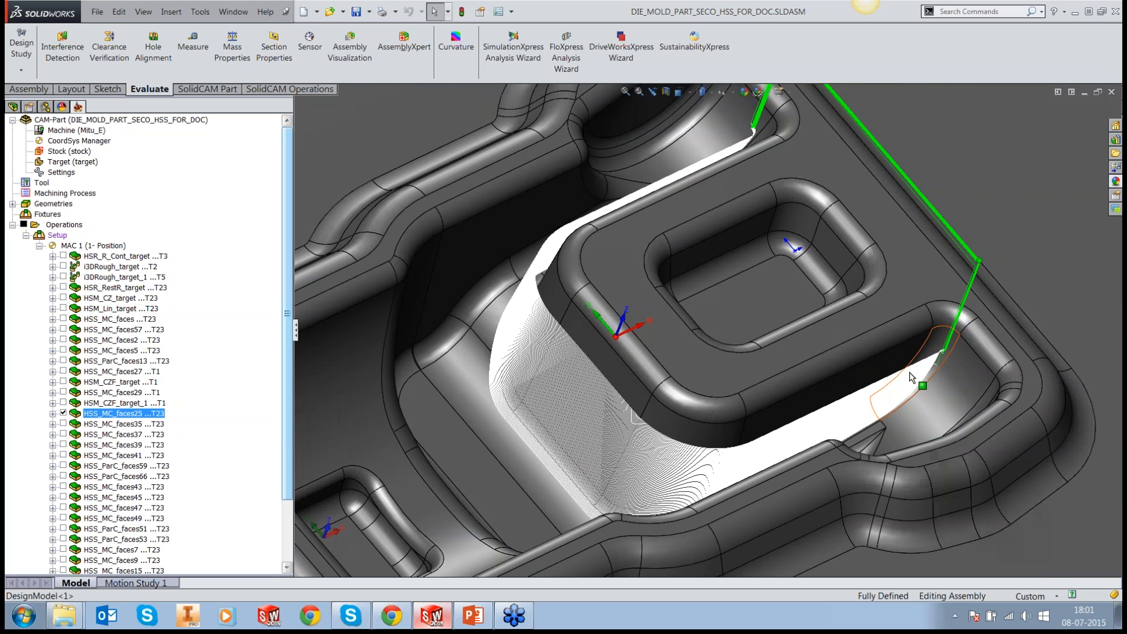
scroll(912, 377, up, 1)
middle_drag(912, 377, 747, 418)
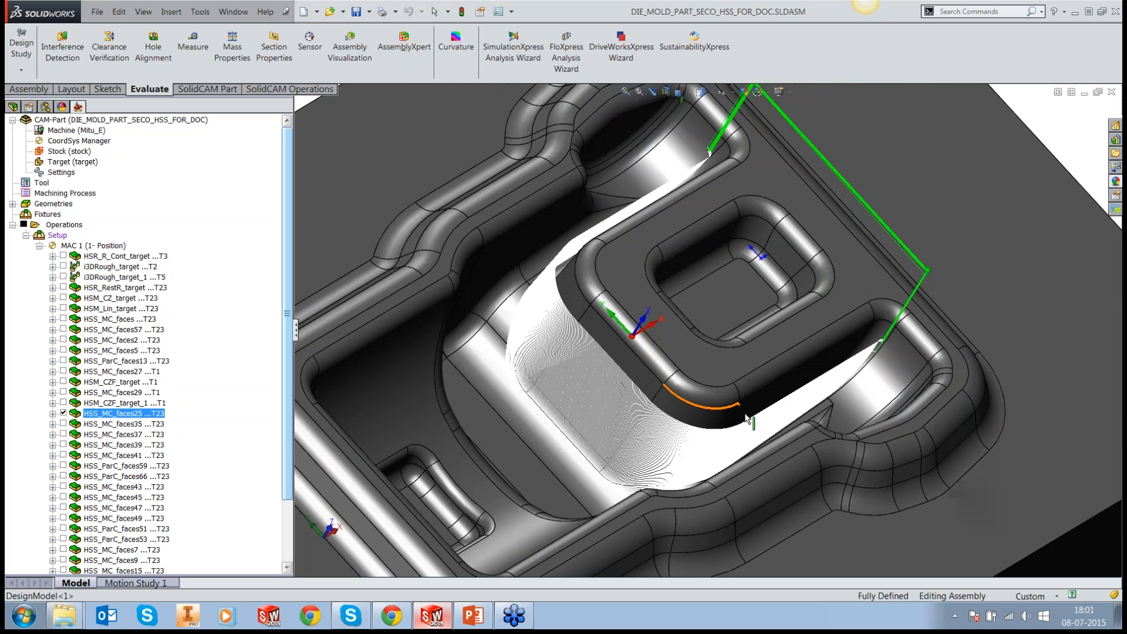
Step: Display only the HSS_MC_faces35 toolpath, inspect its passes on the curved cavity wall beside the raised block, and hide it
click(63, 423)
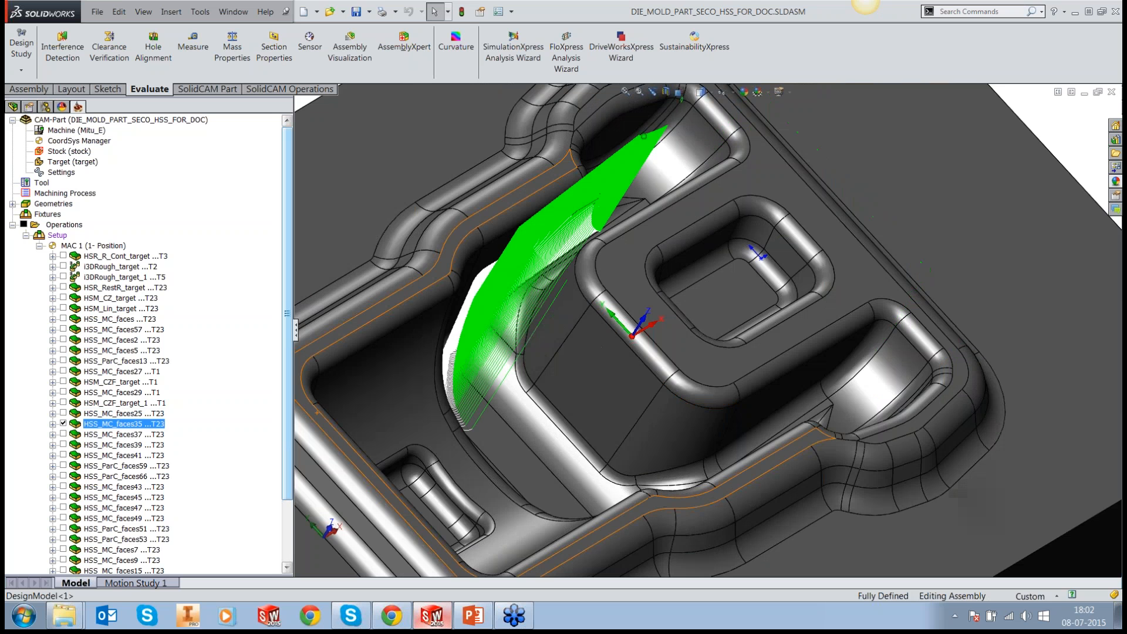
middle_drag(788, 316, 689, 305)
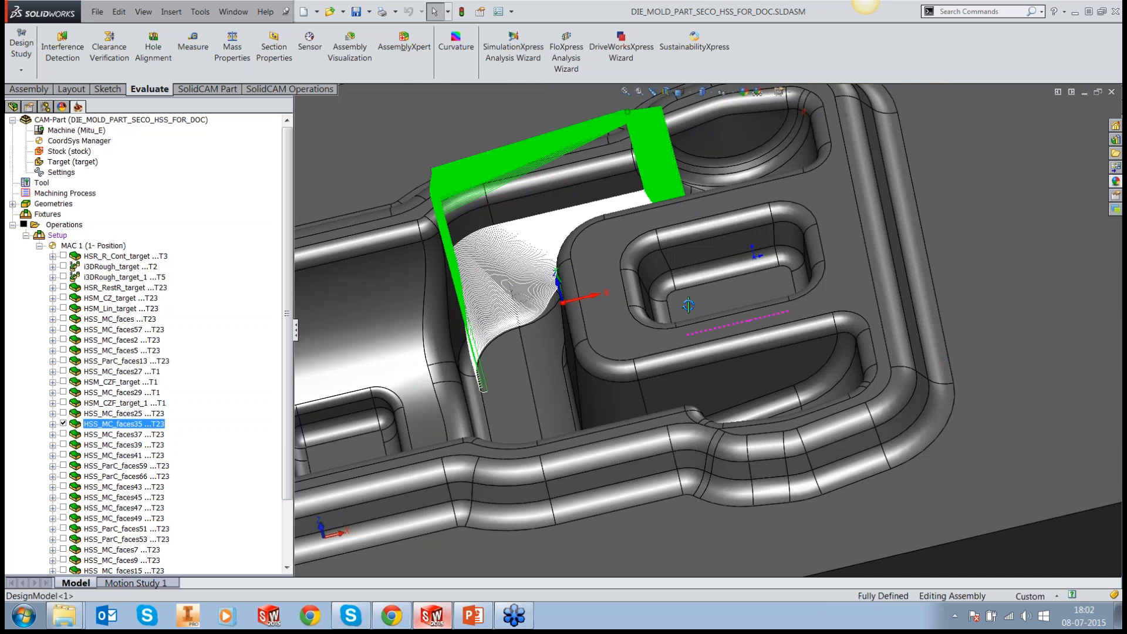
scroll(540, 276, down, 3)
middle_drag(541, 279, 520, 317)
click(63, 423)
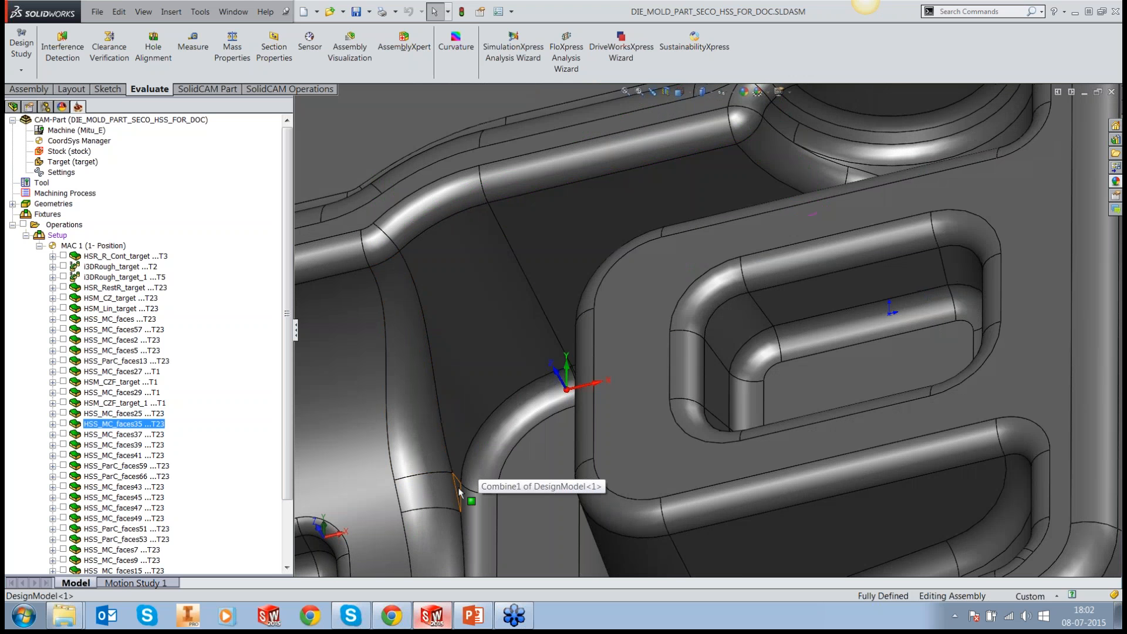
Step: Pick the cavity wall faces beside the raised block and show the HSS_MC_faces35 toolpath again to compare its passes with them
click(460, 492)
ctrl+click(724, 197)
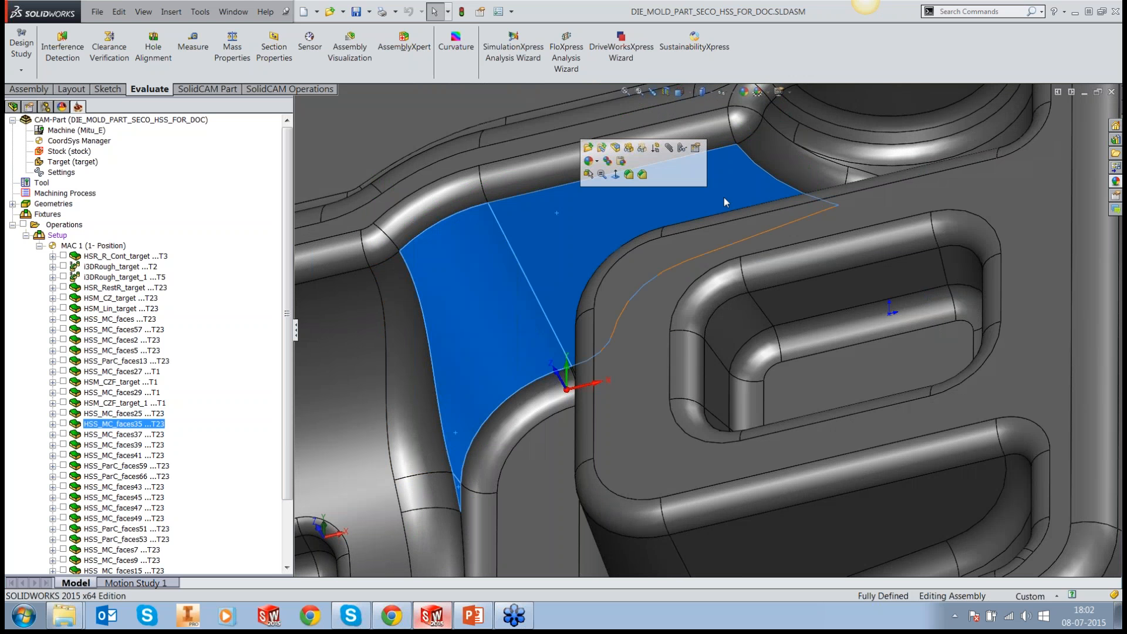
middle_drag(724, 197, 781, 203)
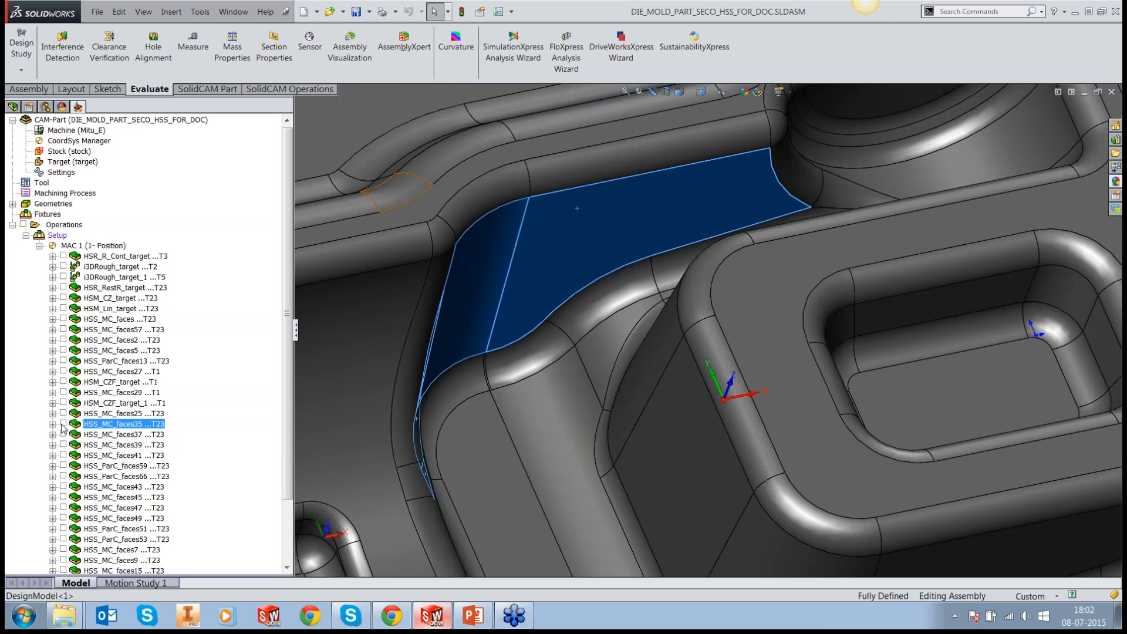
click(63, 424)
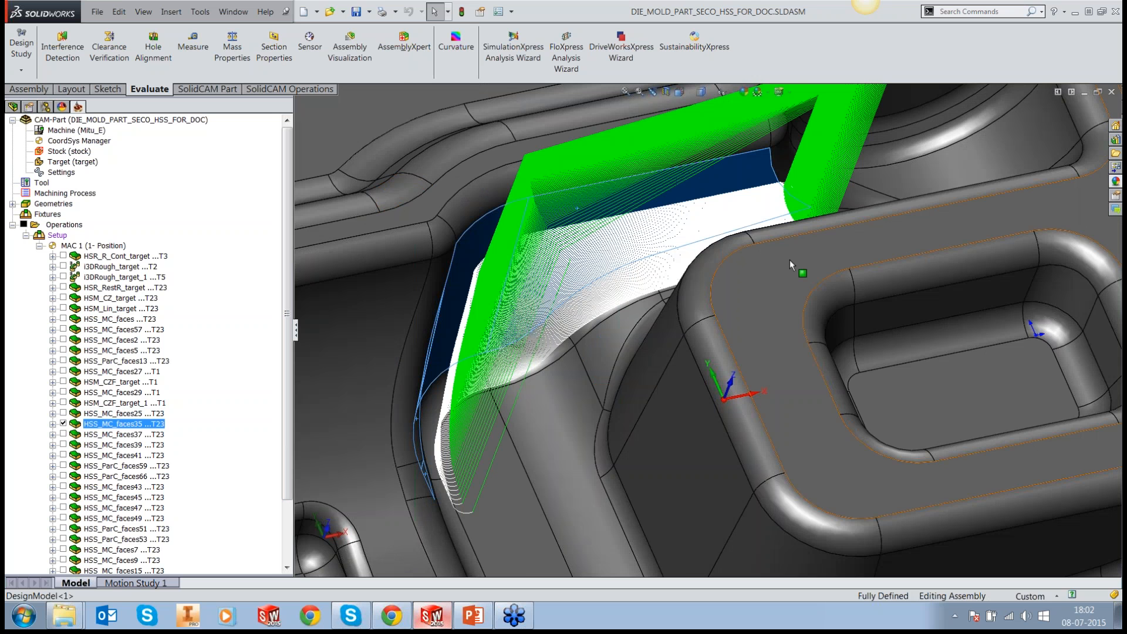
middle_drag(790, 260, 726, 237)
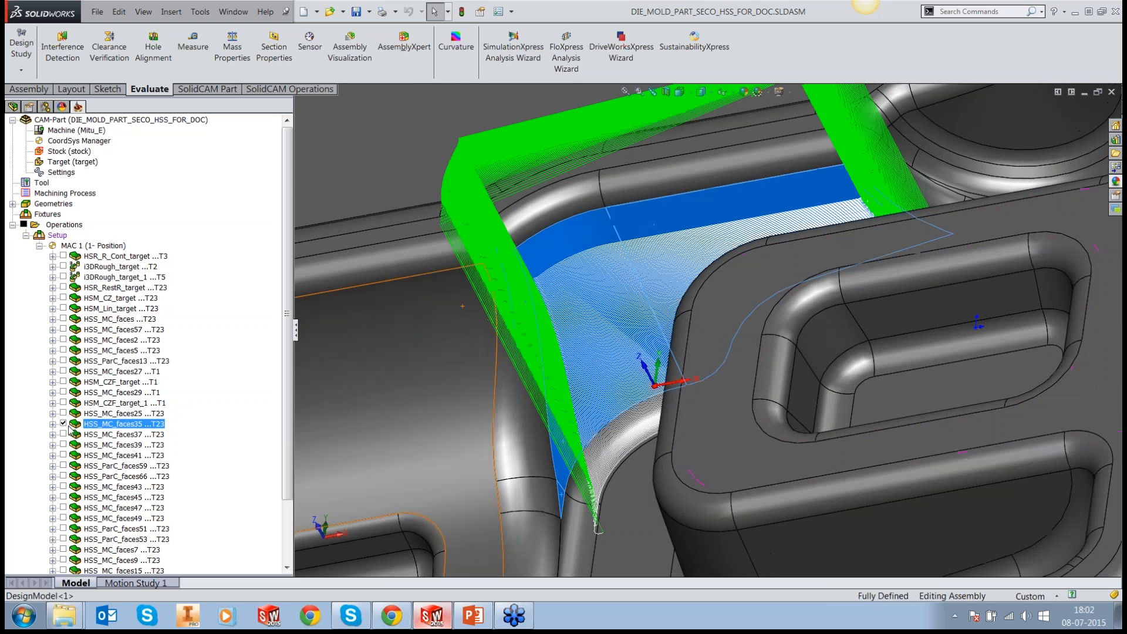
Step: Display only the HSS_MC_faces37 toolpath, view it against the whole part, and hide it
key(Down)
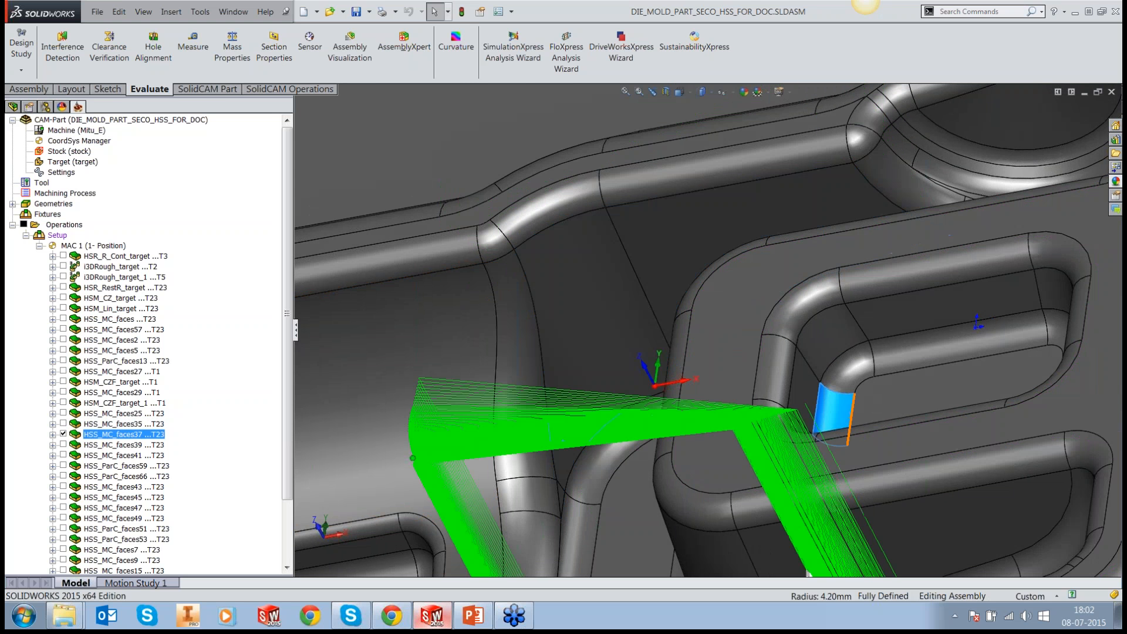
key(f)
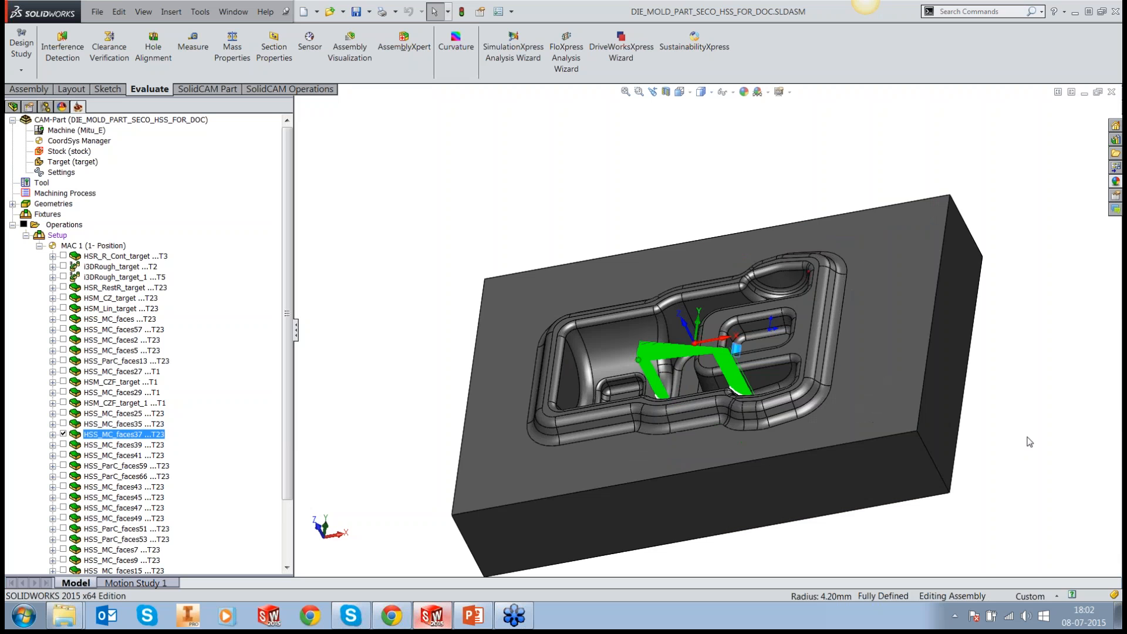
scroll(666, 391, down, 3)
click(63, 435)
Step: Display the HSS_MC_faces39 toolpath, inspect its passes on the curved fillet between the cylindrical cavity and the raised block, and hide it
click(62, 446)
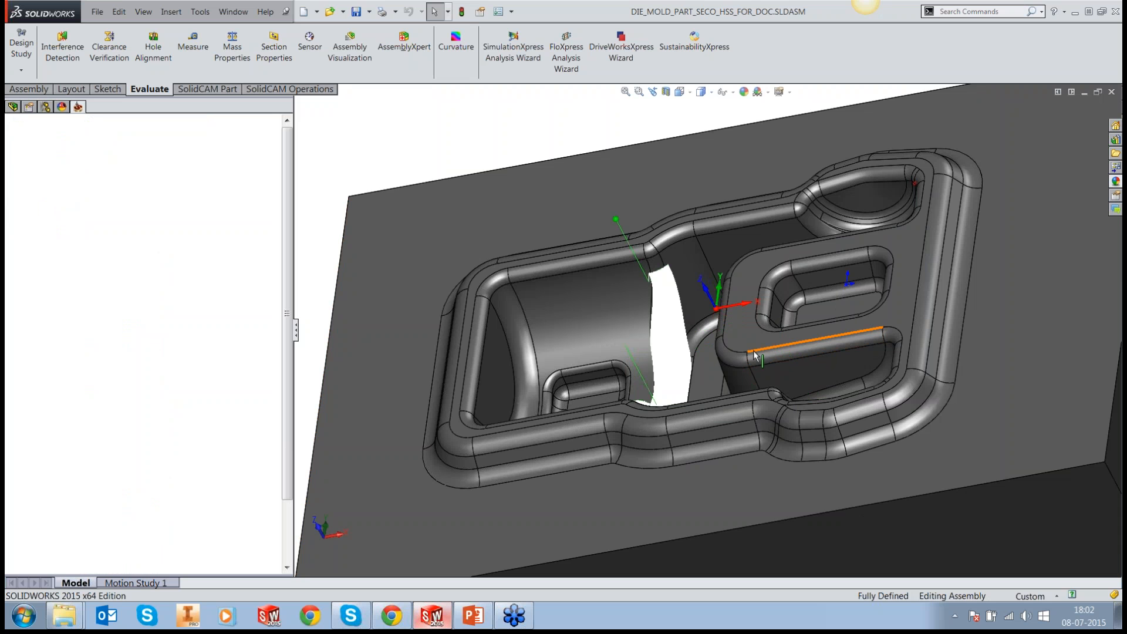
middle_drag(755, 356, 734, 355)
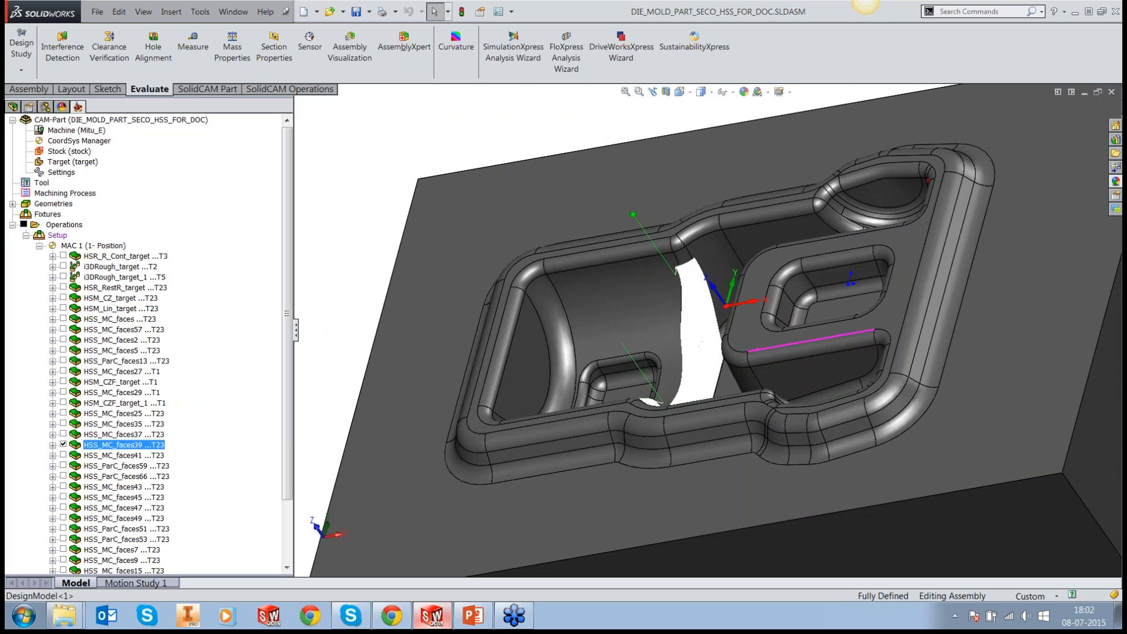
scroll(732, 234, down, 1)
middle_drag(746, 176, 731, 246)
scroll(731, 235, down, 3)
click(63, 445)
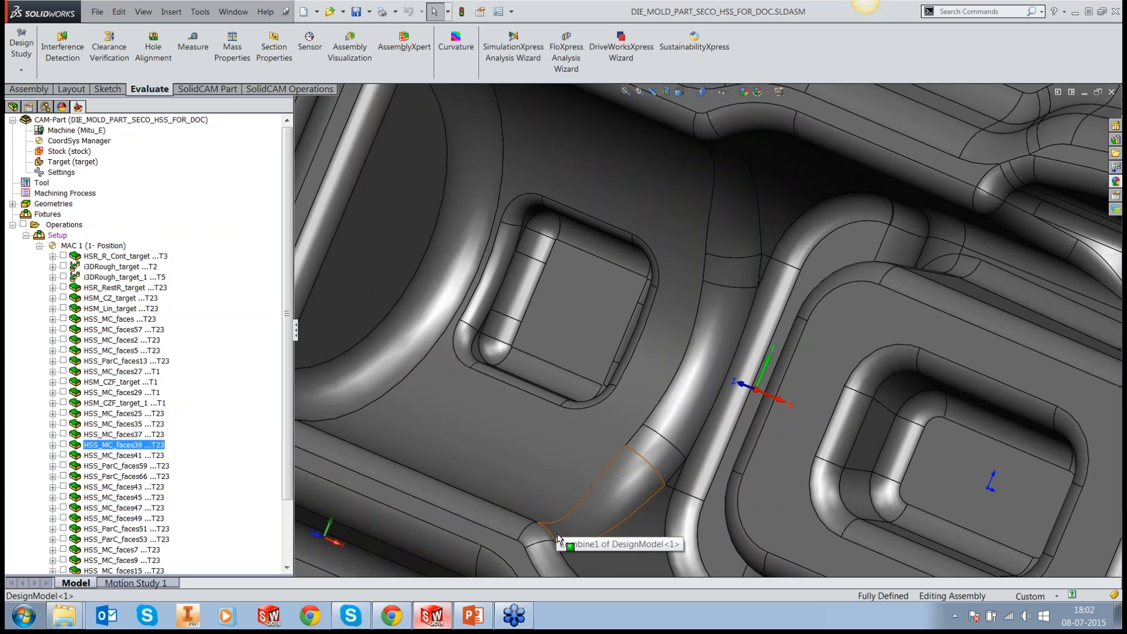
Step: Pick the faces of the long curved fillet, check the HSS_MC_faces39 passes over them, and hide the toolpath
click(557, 533)
ctrl+click(665, 445)
ctrl+click(686, 410)
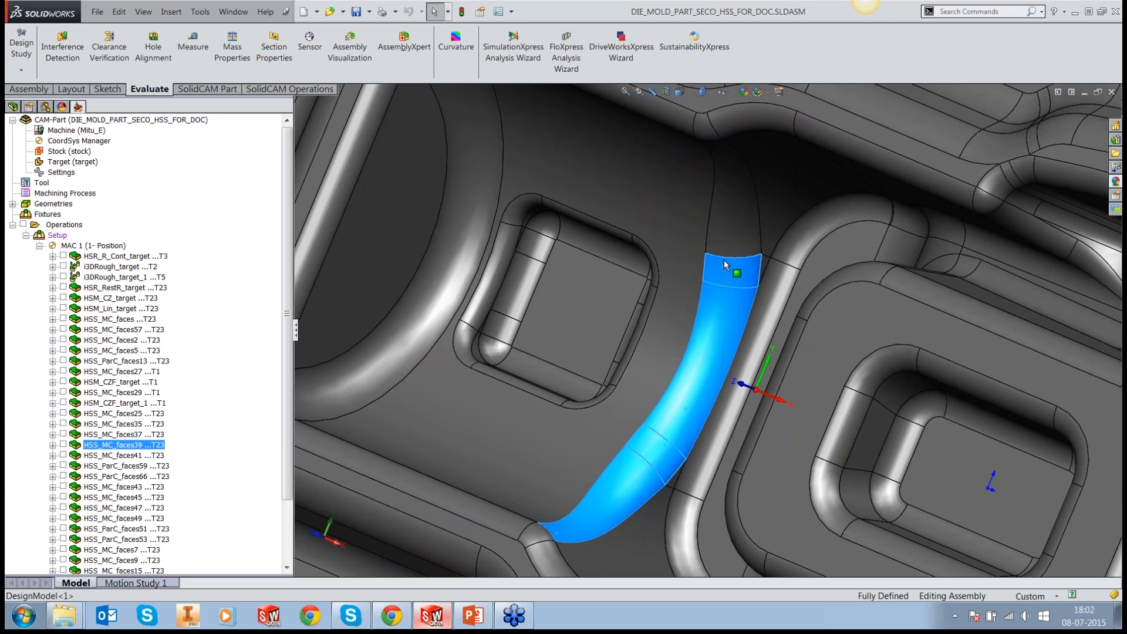
ctrl+click(728, 235)
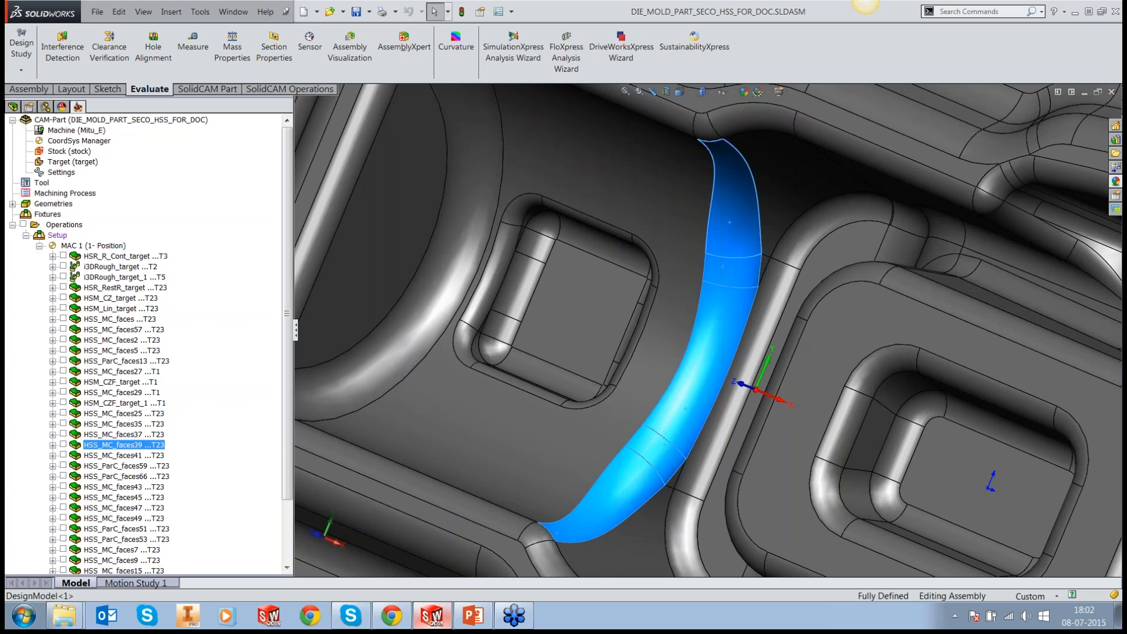
middle_drag(728, 235, 728, 258)
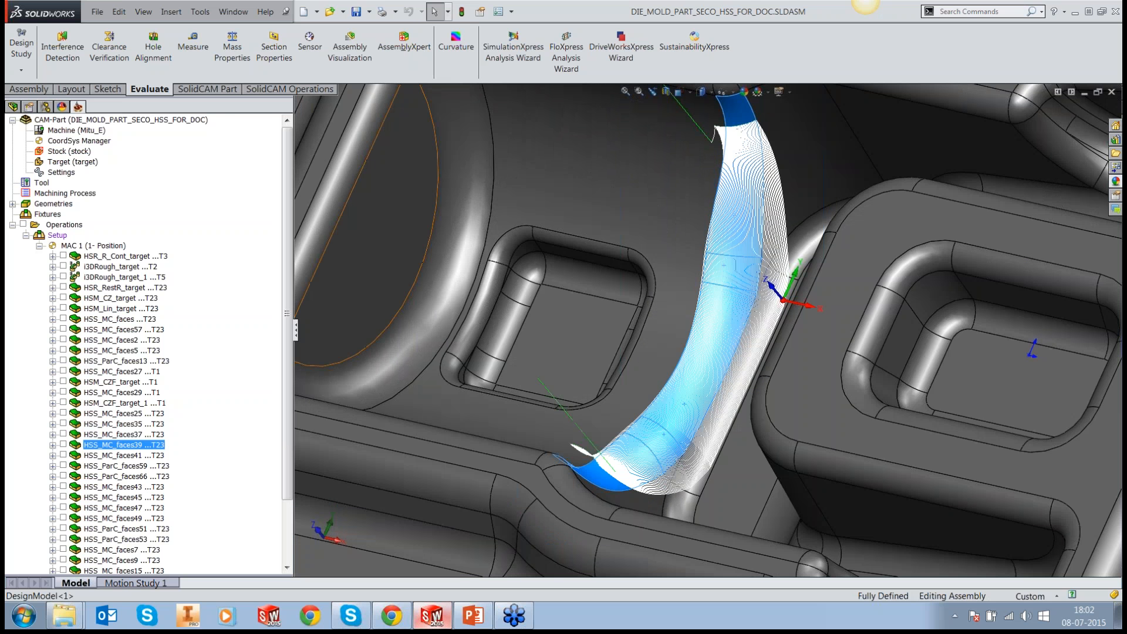
click(64, 444)
click(63, 445)
Step: Display the HSS_MC_faces41 toolpath, examine its passes across the cylindrical cavity floor, and hide it
click(63, 455)
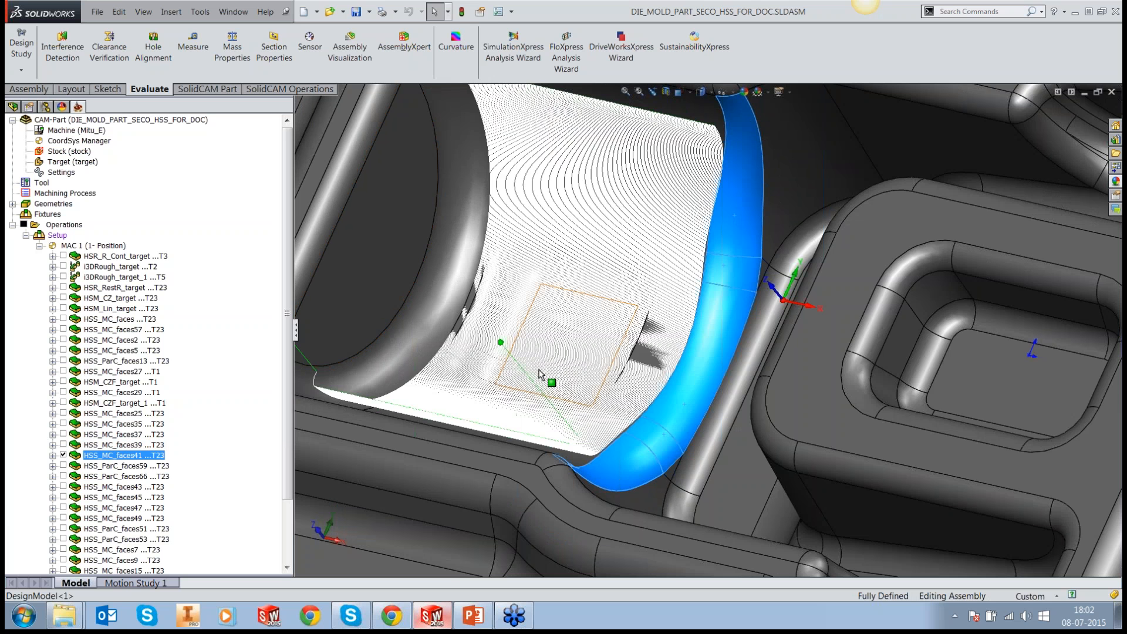
middle_drag(541, 374, 520, 400)
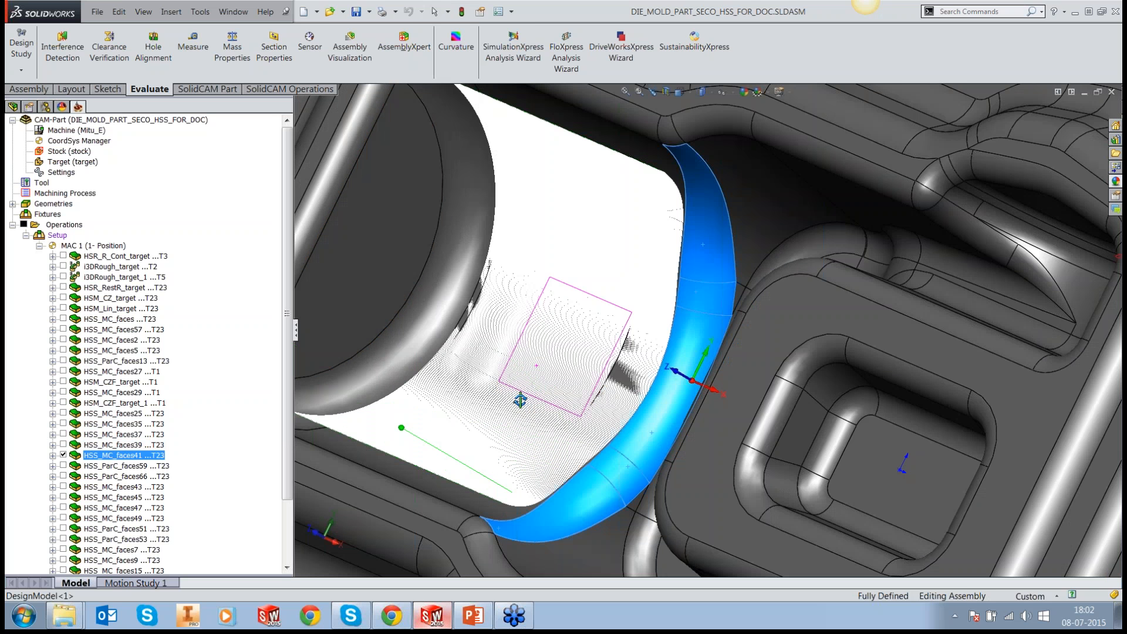
scroll(537, 368, up, 3)
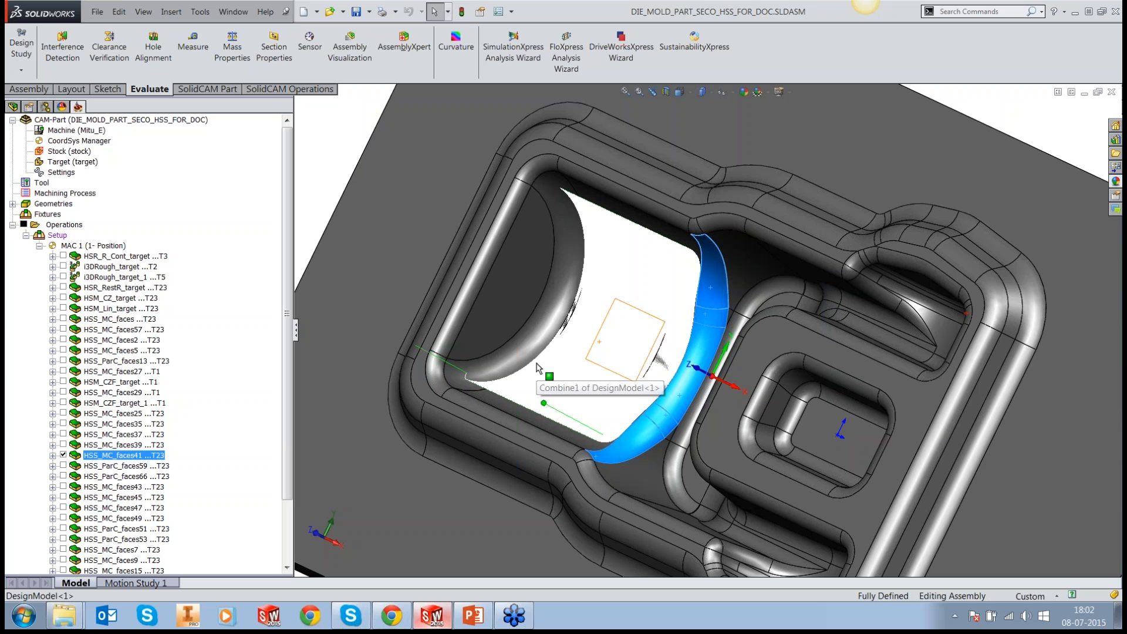
middle_drag(536, 368, 568, 385)
click(62, 455)
Step: Check the HSS_ParC_faces59 toolpath, view the HSS_ParC_faces66 passes along the cylindrical cavity's end fillet, and clear the face selection
click(63, 466)
click(63, 465)
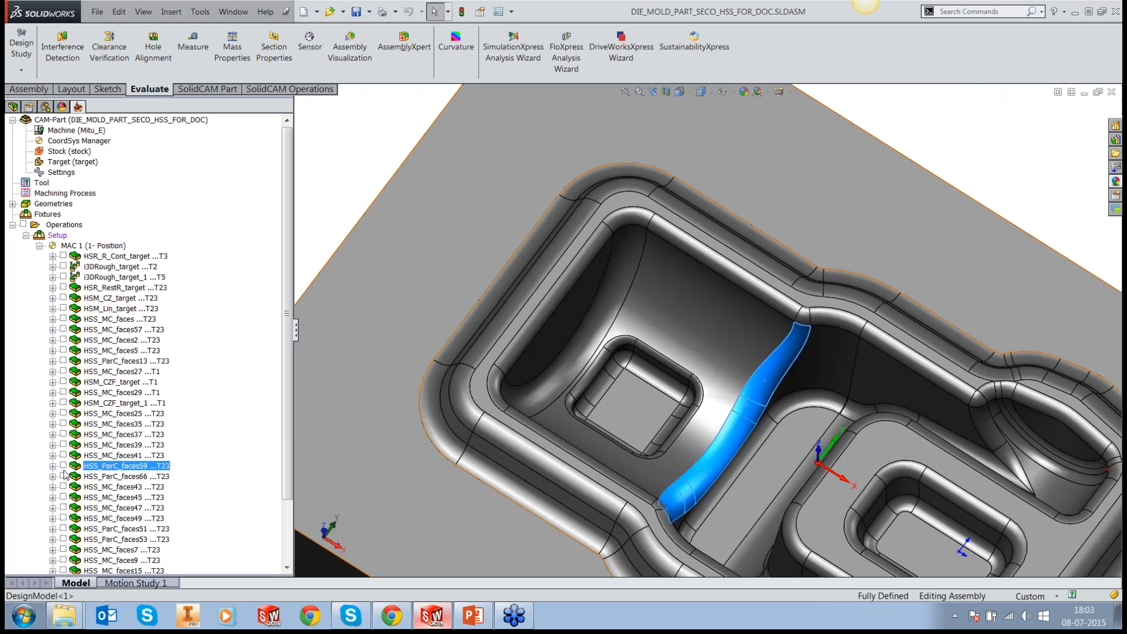
click(62, 477)
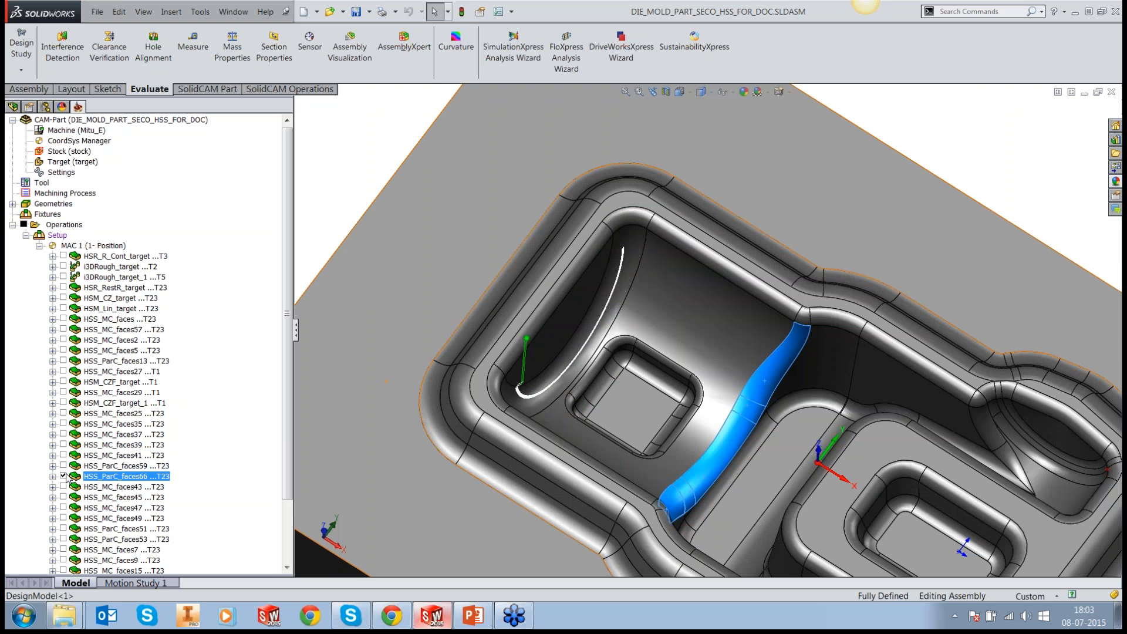
middle_drag(620, 336, 609, 329)
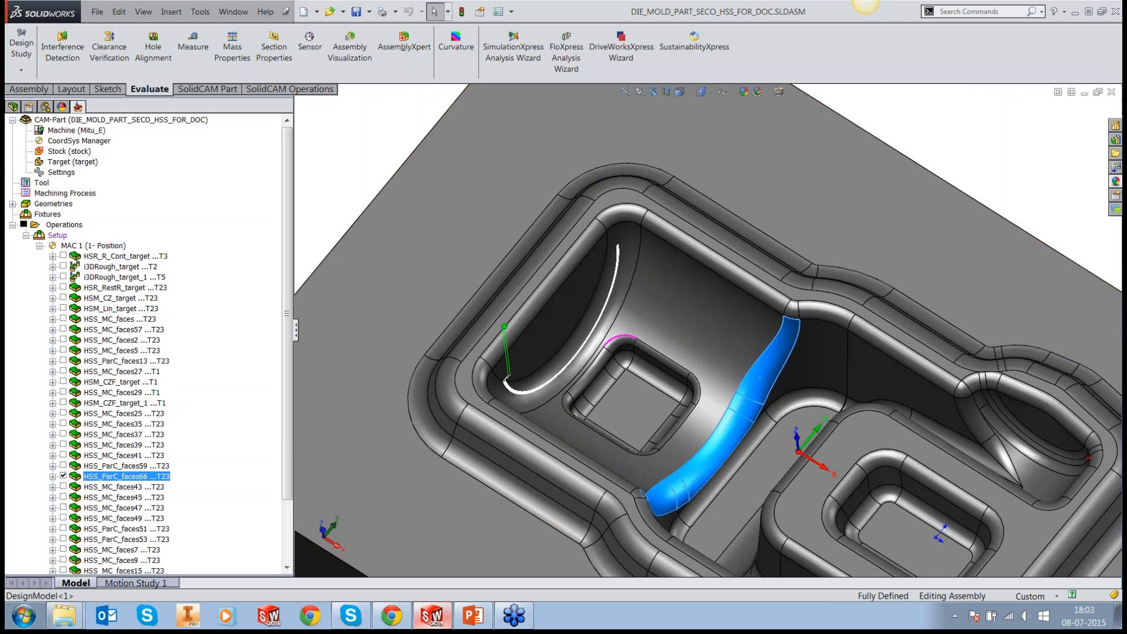
click(751, 172)
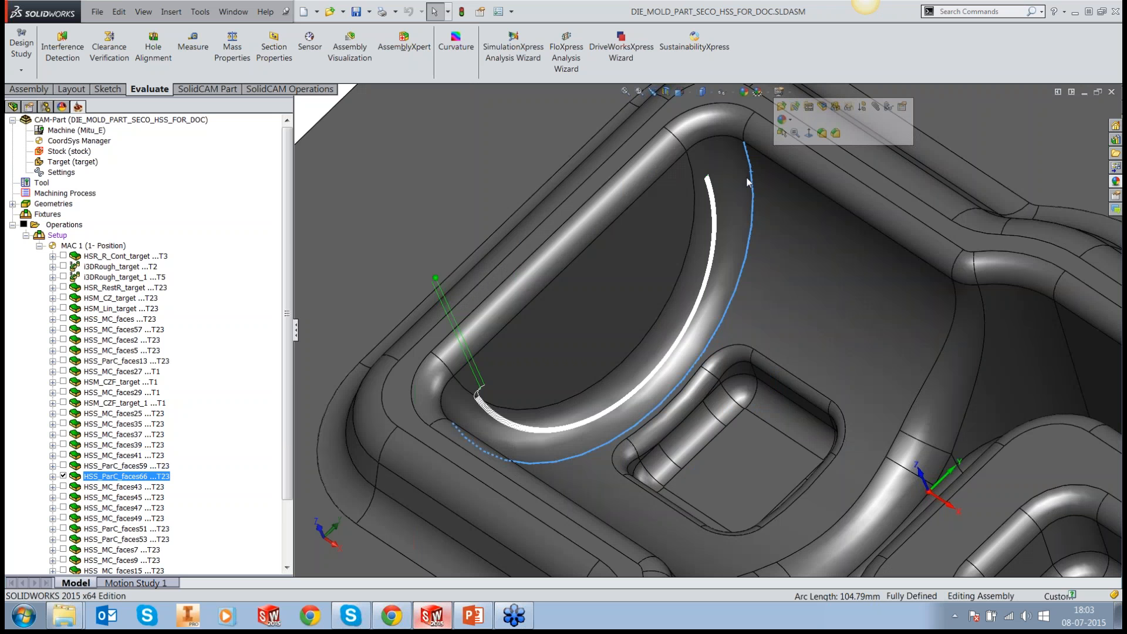
click(745, 185)
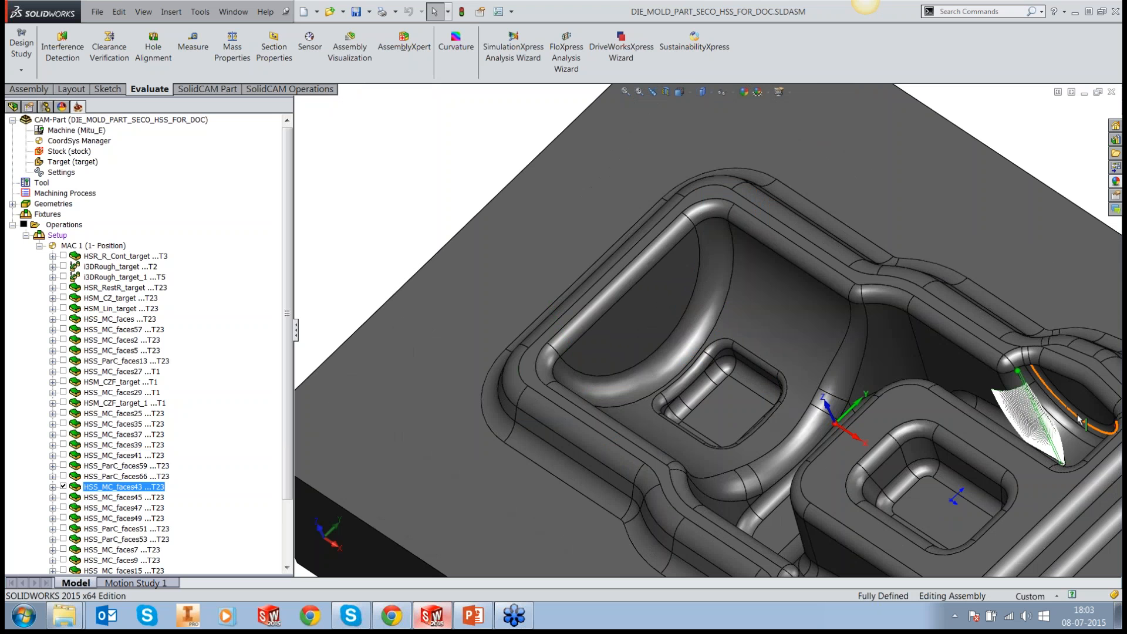
Step: Examine the HSS_MC_faces43 passes down to their narrow corner beside the raised block, picking the faces under them
middle_drag(1079, 418, 1071, 422)
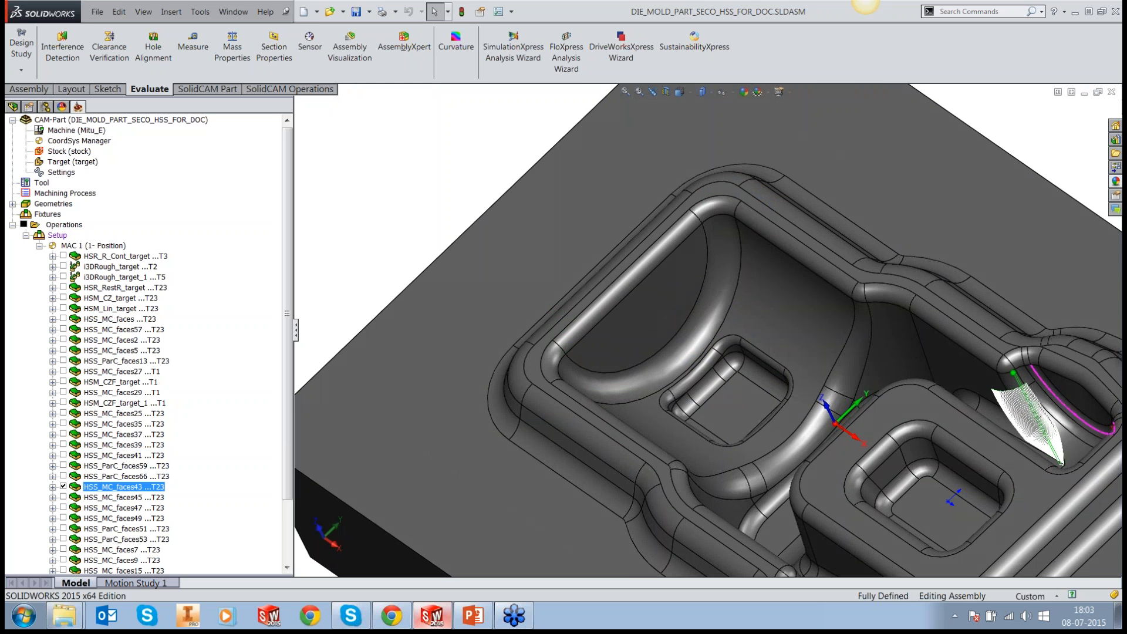
scroll(966, 442, down, 5)
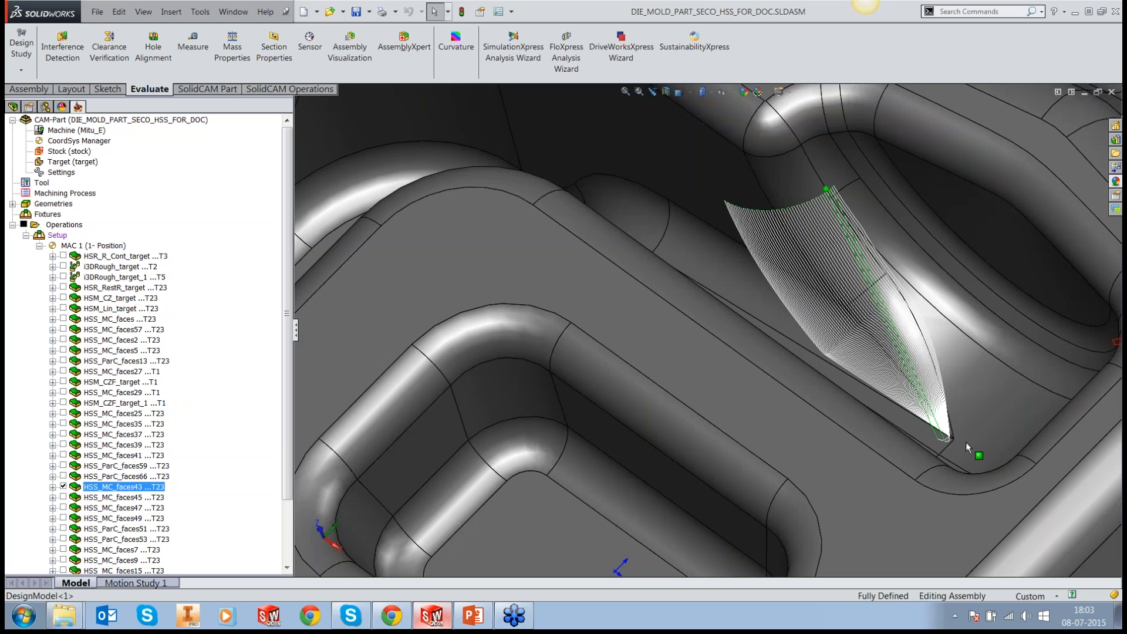
scroll(967, 442, down, 2)
middle_drag(873, 381, 870, 396)
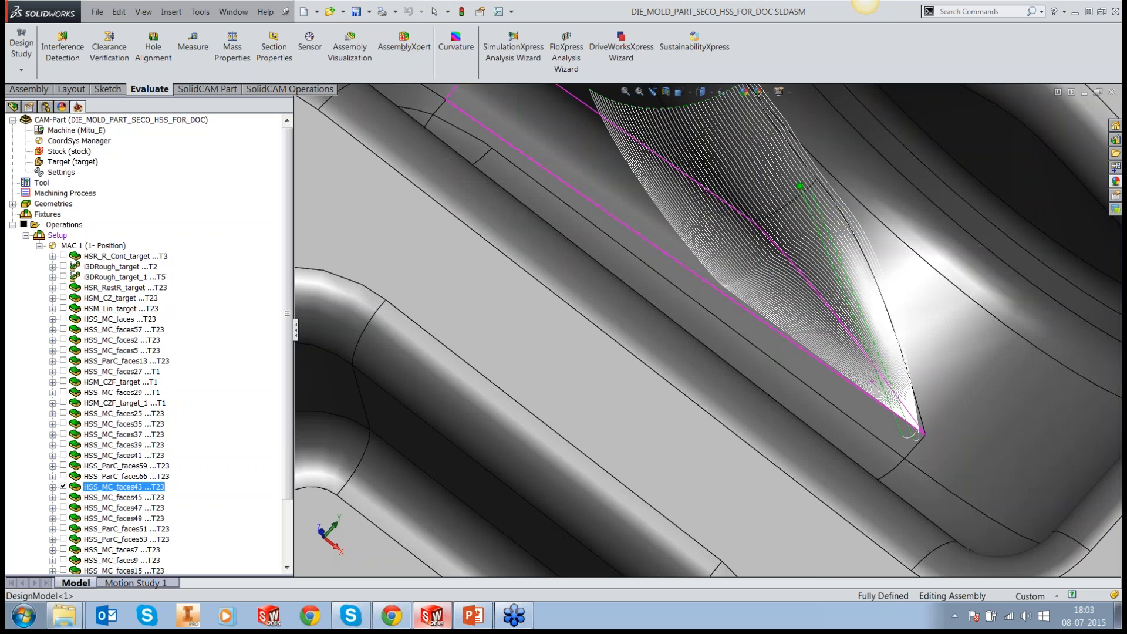
scroll(917, 403, down, 2)
click(709, 196)
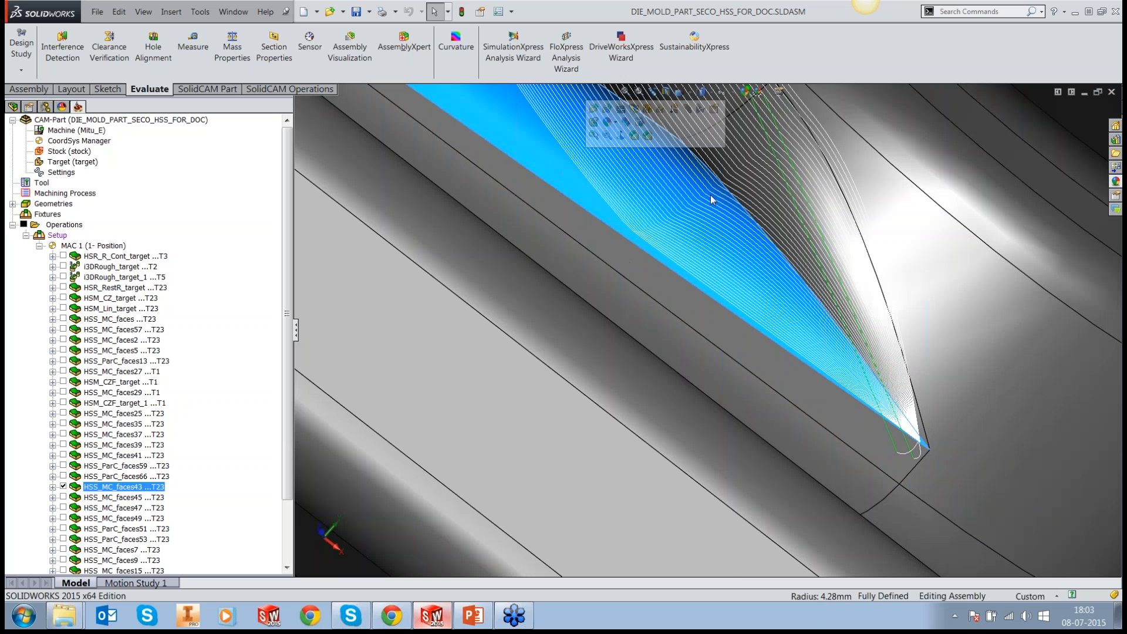
click(717, 112)
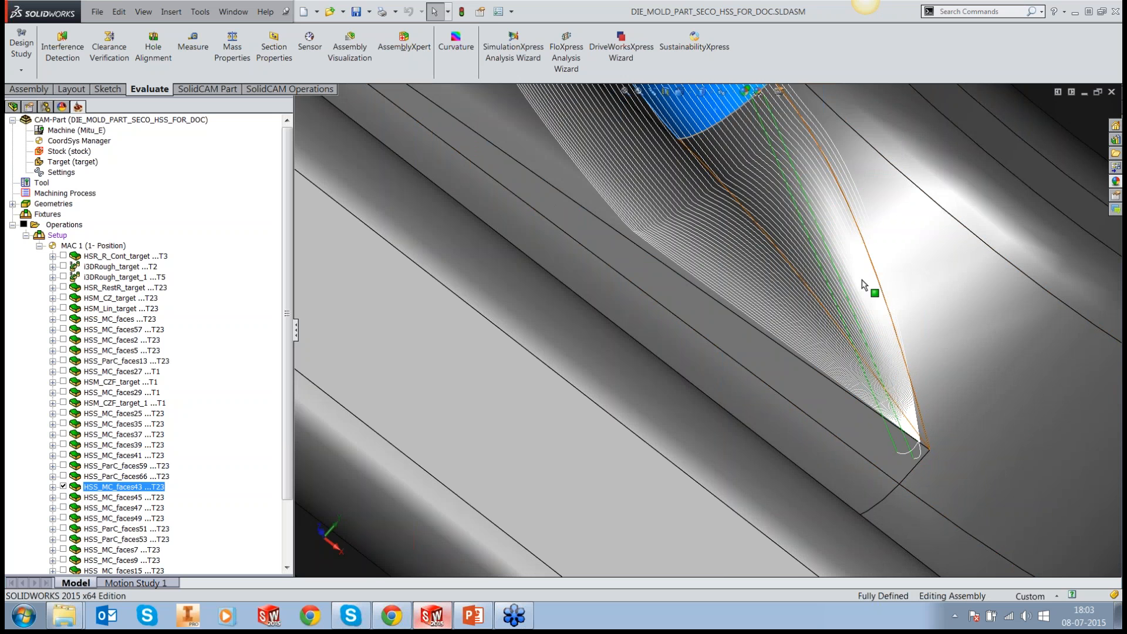
scroll(863, 285, down, 3)
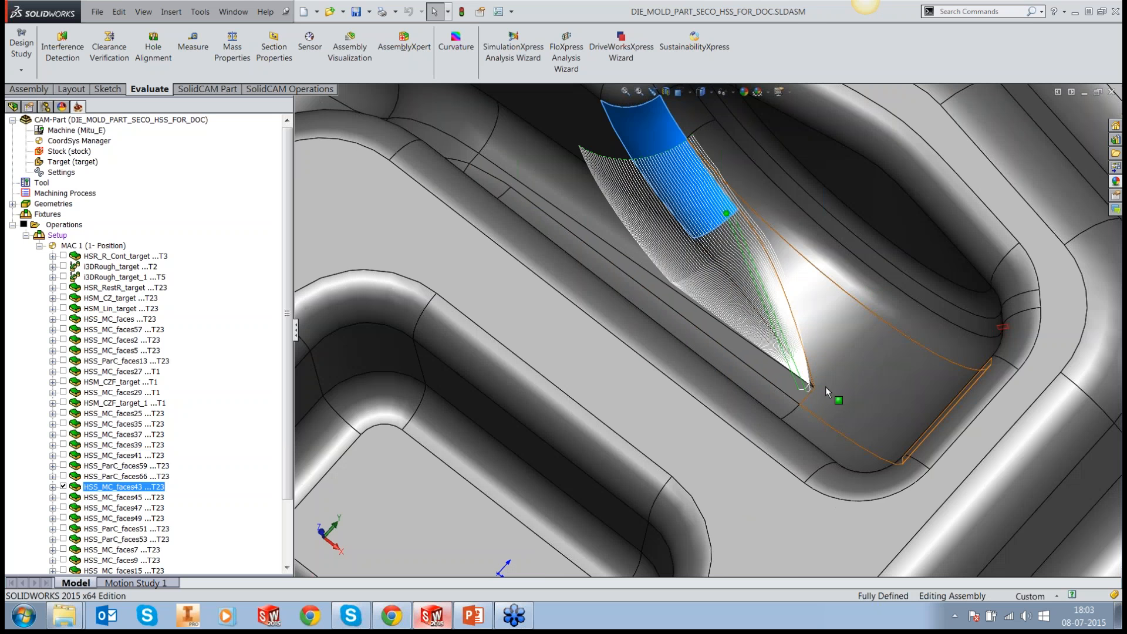
scroll(826, 387, down, 2)
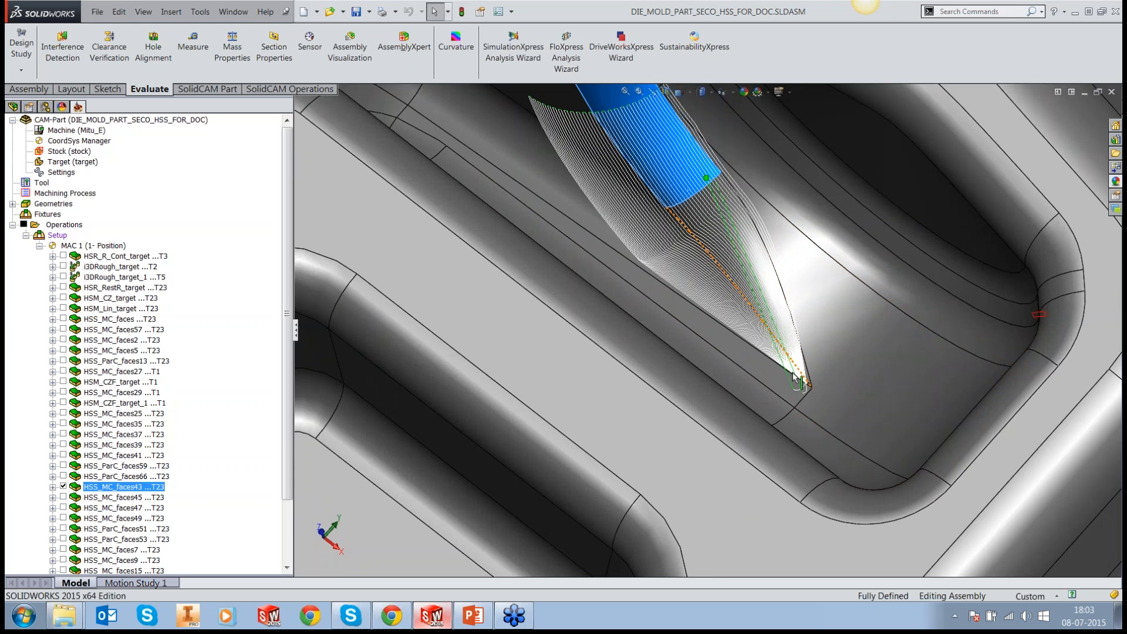
scroll(796, 379, down, 2)
Step: Switch to PowerPoint and browse the mold finishing slides to find the "HSS Surface Quality in Same Area" slide
click(477, 617)
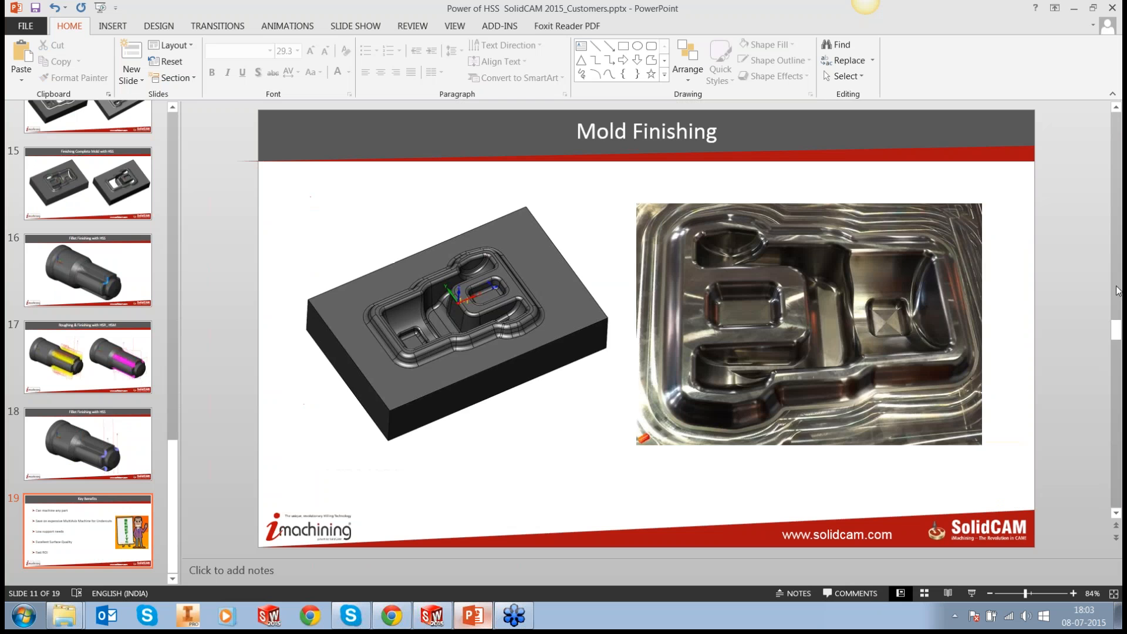
scroll(712, 343, down, 1)
scroll(711, 343, down, 1)
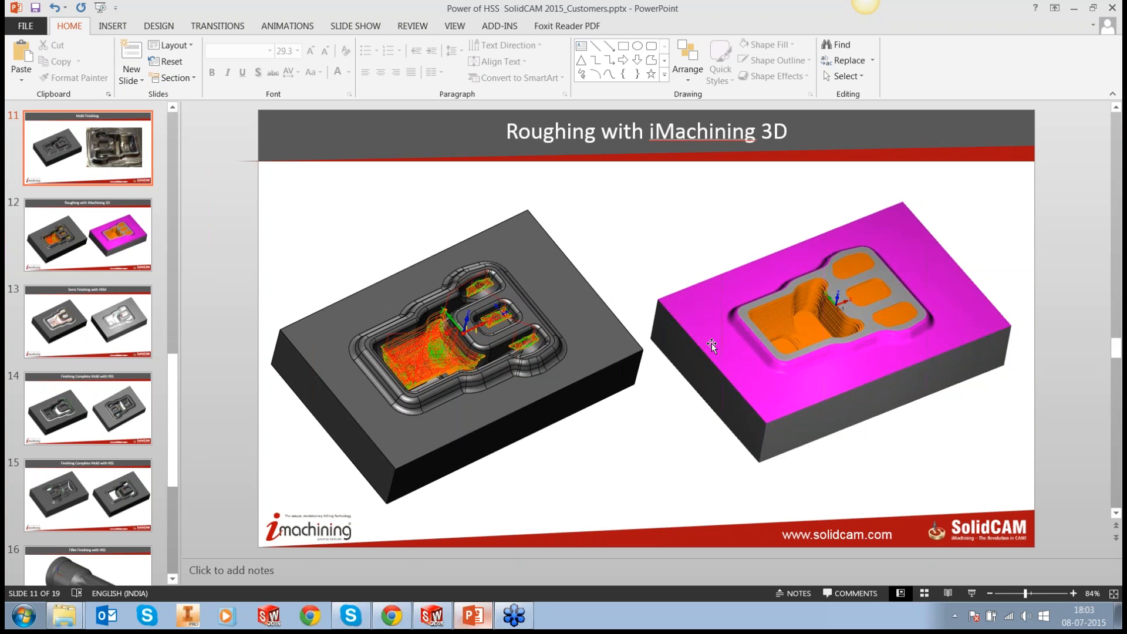
scroll(711, 342, down, 3)
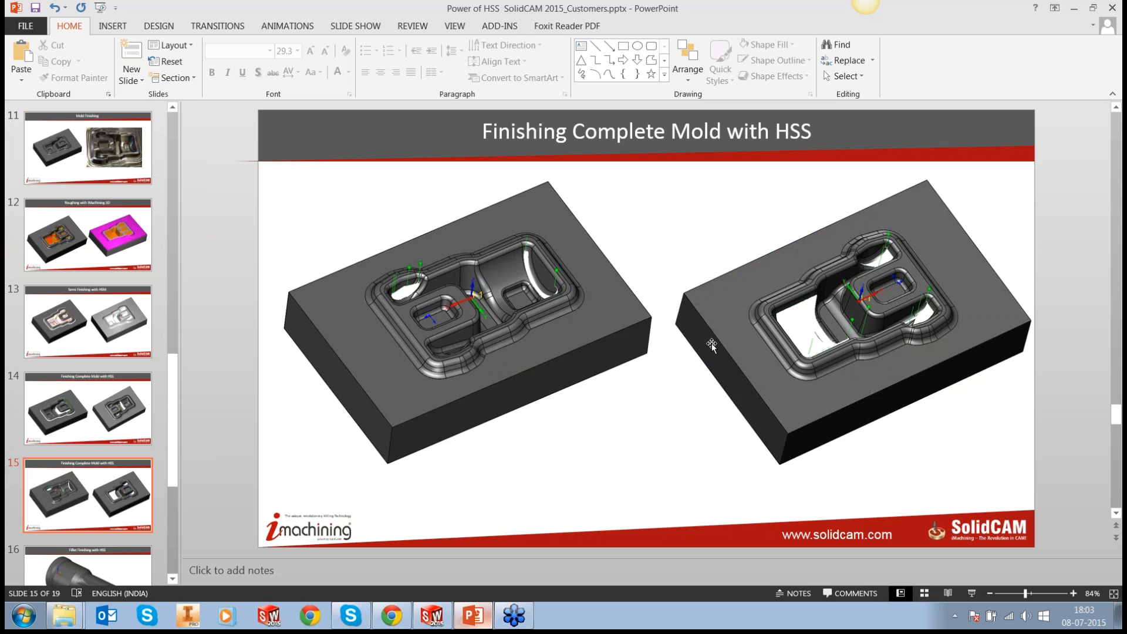
scroll(712, 343, up, 8)
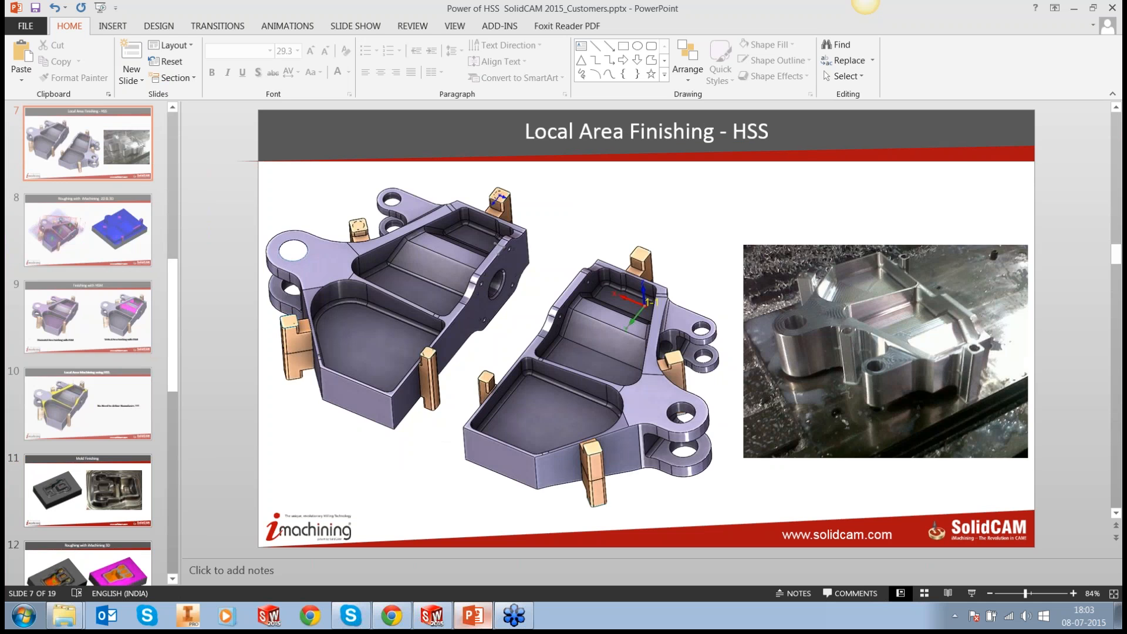
scroll(565, 357, up, 1)
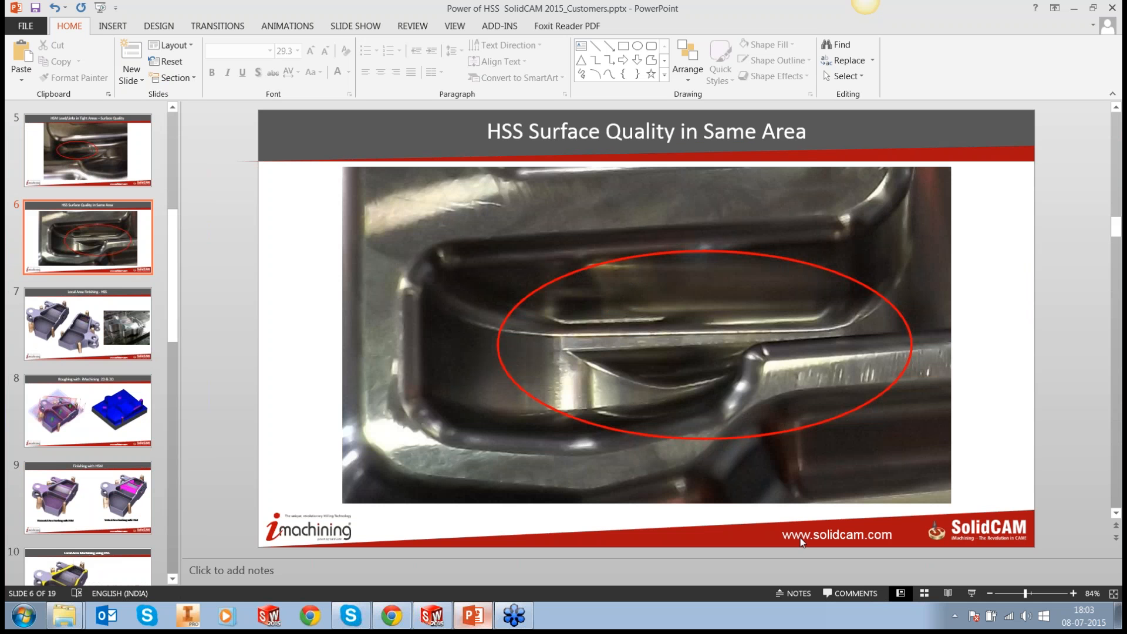
Step: Present the "HSS Surface Quality in Same Area" slide full screen using the display settings, and end the slide show
click(970, 594)
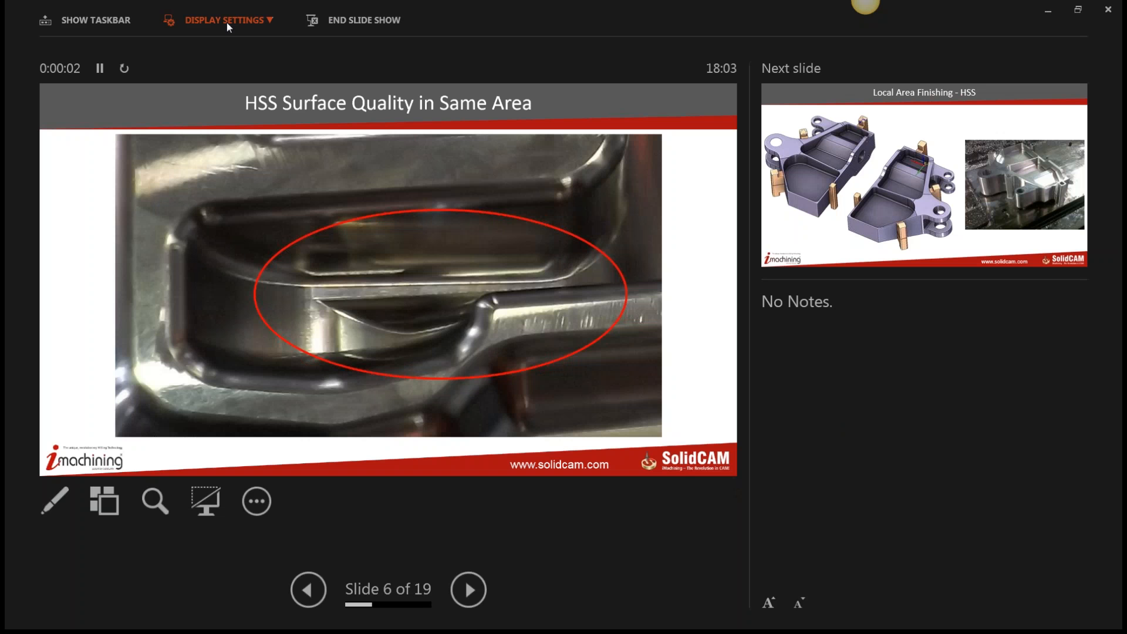
click(227, 23)
click(227, 44)
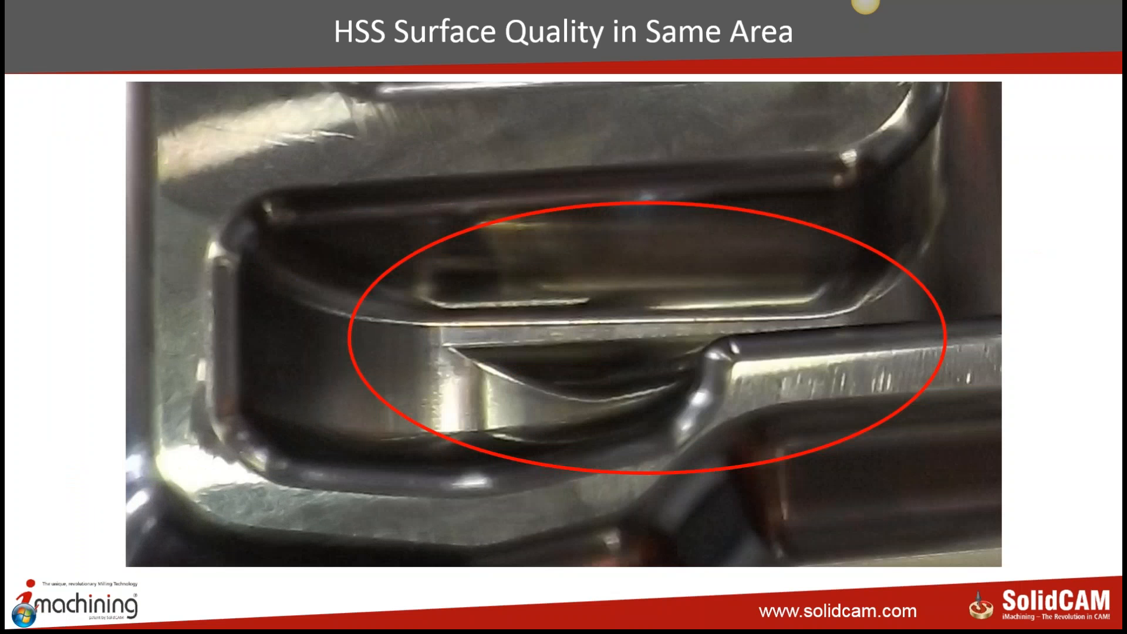
key(Escape)
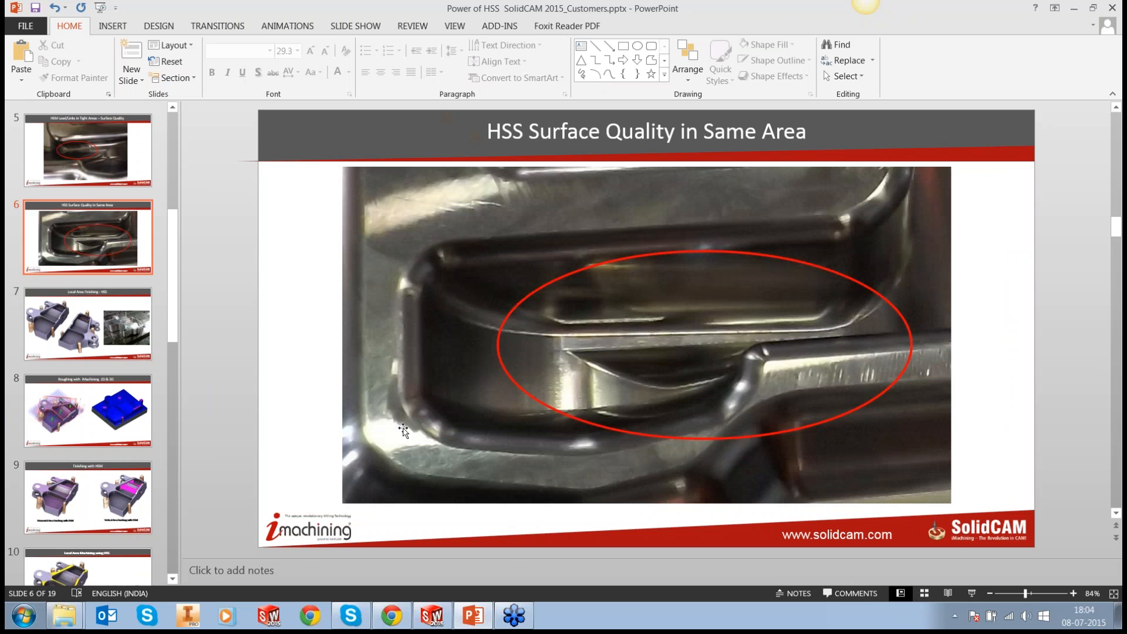
Step: Switch back to SOLIDWORKS, examine the narrow end of the HSS_MC_faces43 passes, and check the HSS_ParC_faces66 and HSS_MC_faces45 toolpaths
click(431, 621)
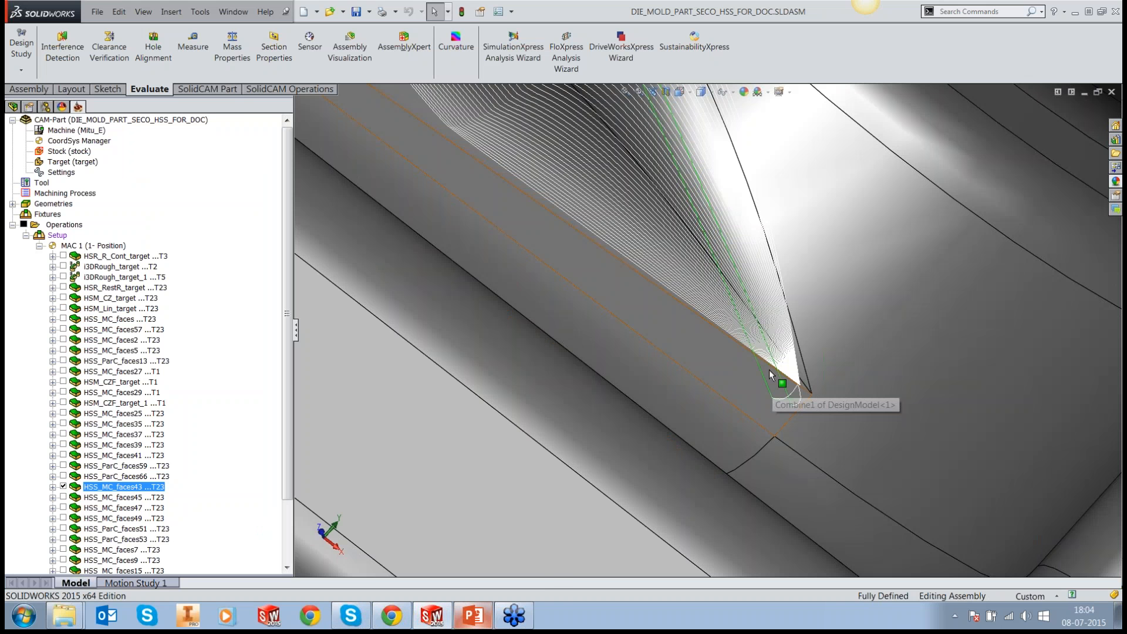
middle_drag(769, 369, 737, 354)
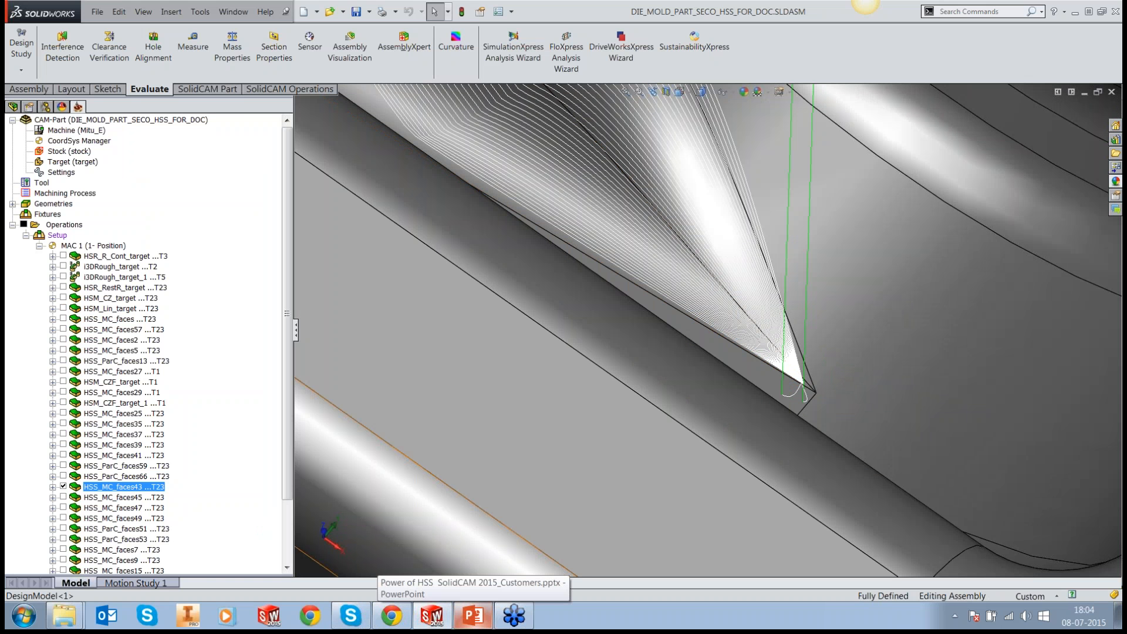
click(63, 476)
click(63, 497)
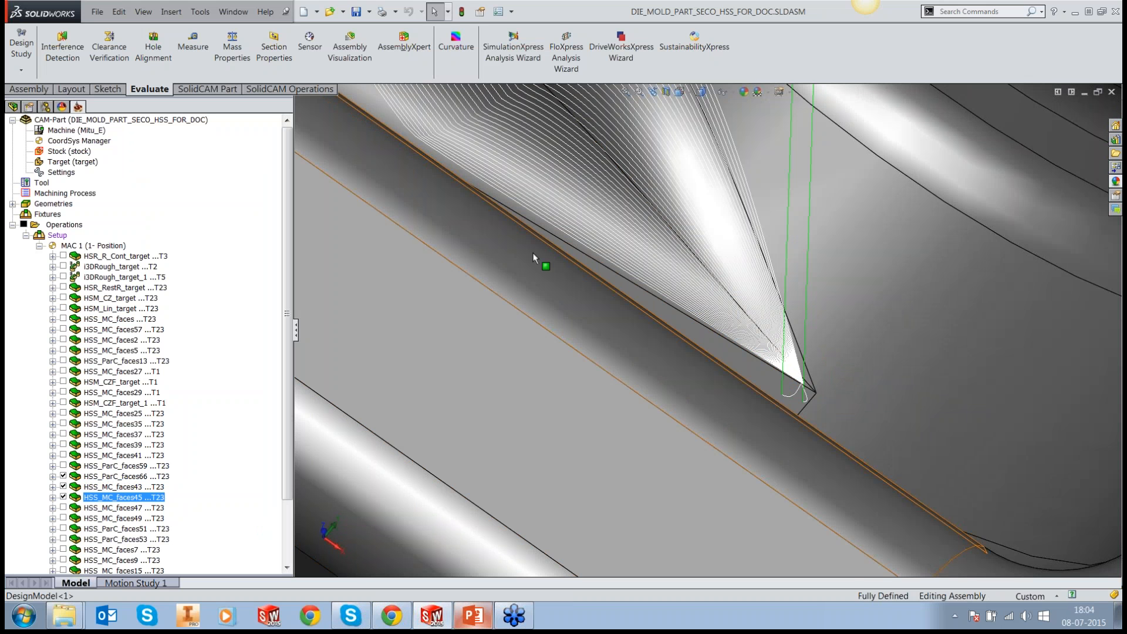
middle_drag(533, 252, 777, 298)
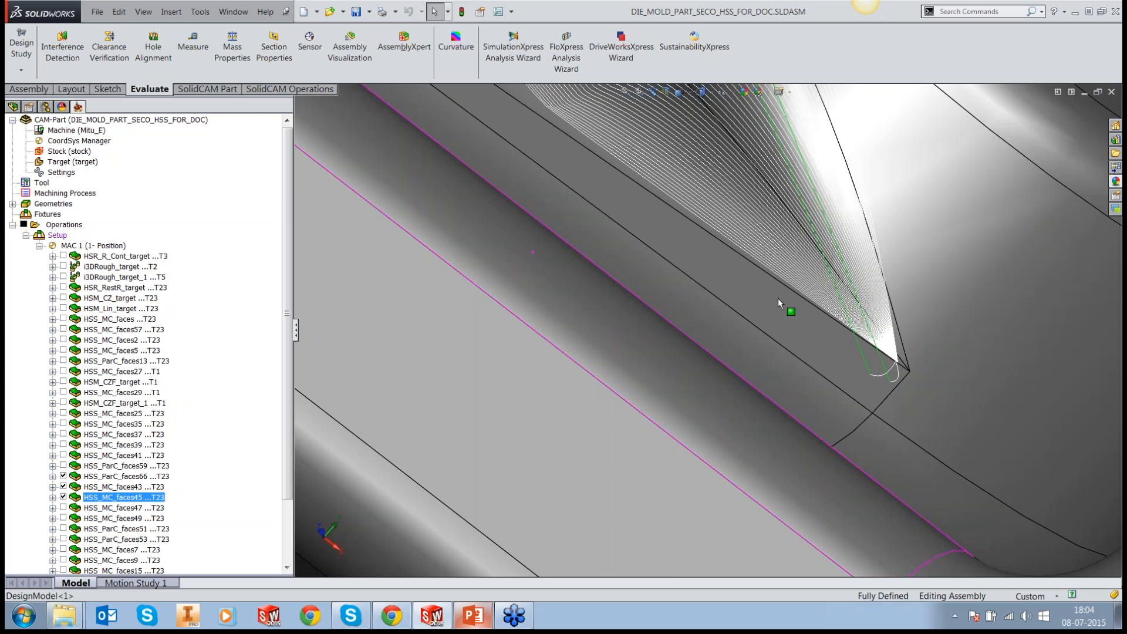
scroll(778, 298, up, 6)
click(63, 476)
Step: Check the HSS_MC_faces47, HSS_MC_faces49 and HSS_ParC_faces51 toolpaths, and hide every displayed toolpath including HSS_MC_faces43
click(63, 508)
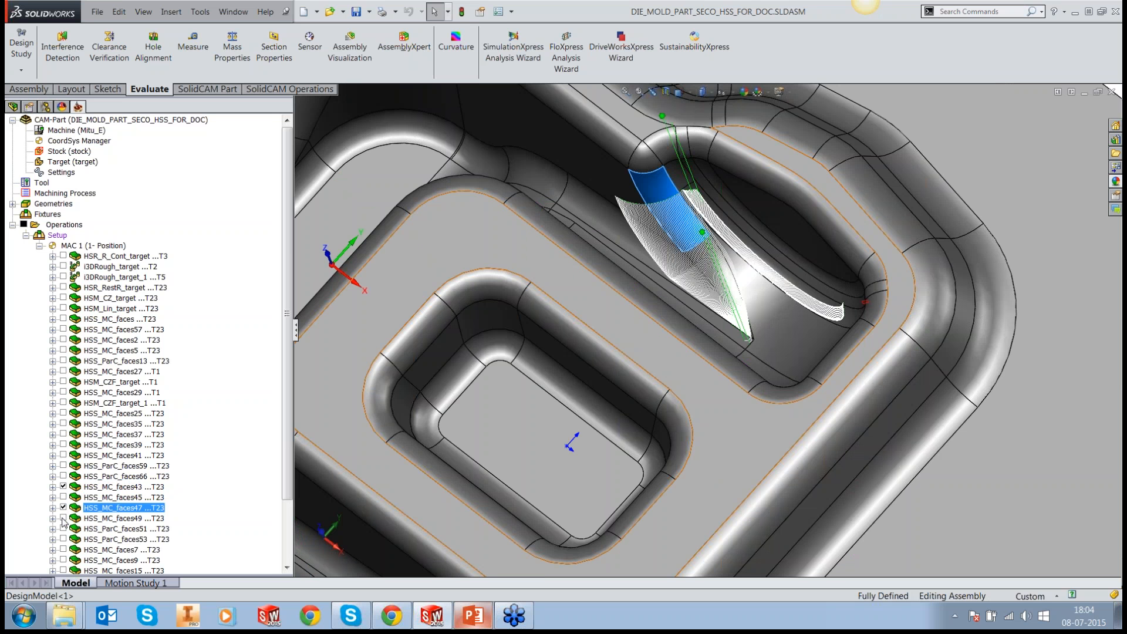
click(63, 518)
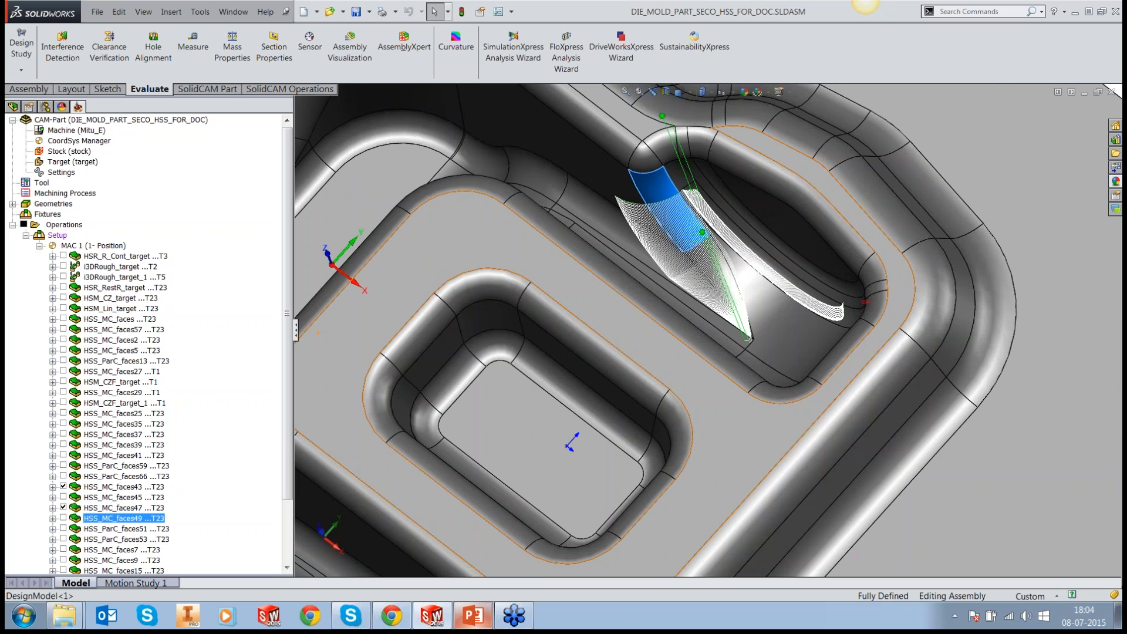
click(63, 528)
click(63, 528)
click(62, 508)
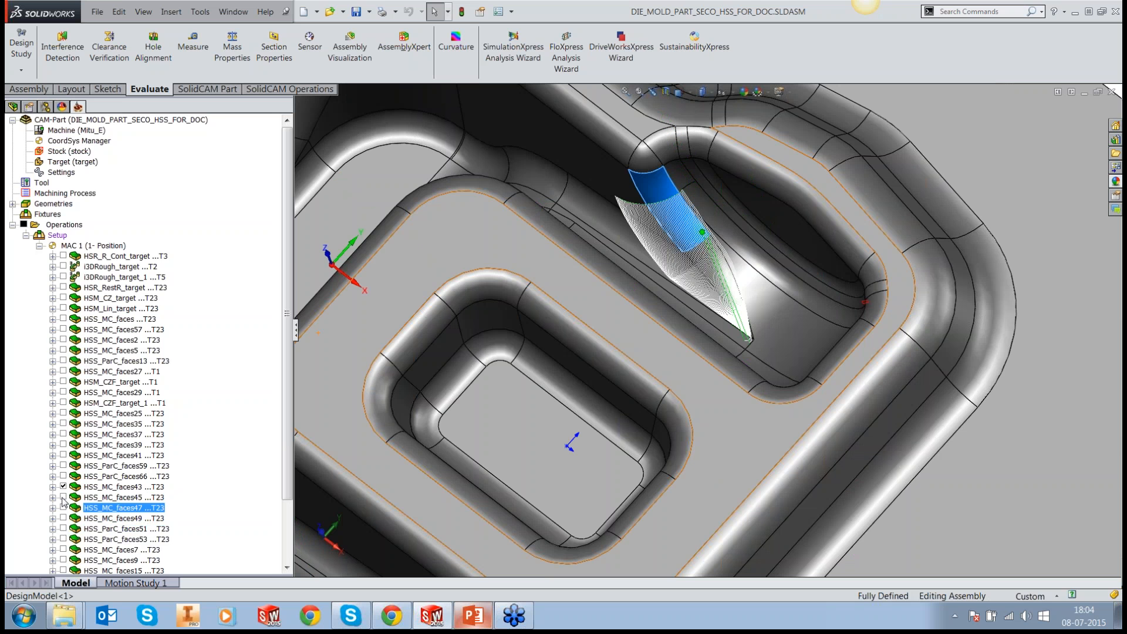
click(63, 487)
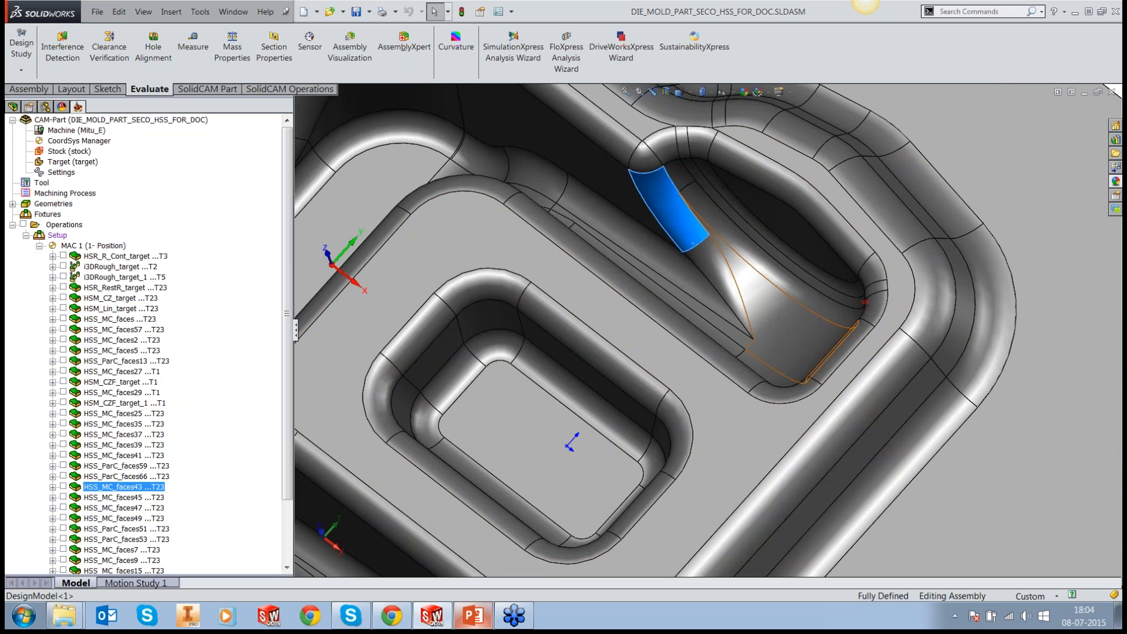
Step: Clear the face selection and review the whole die mold block from several angles
middle_drag(781, 321, 792, 290)
key(f)
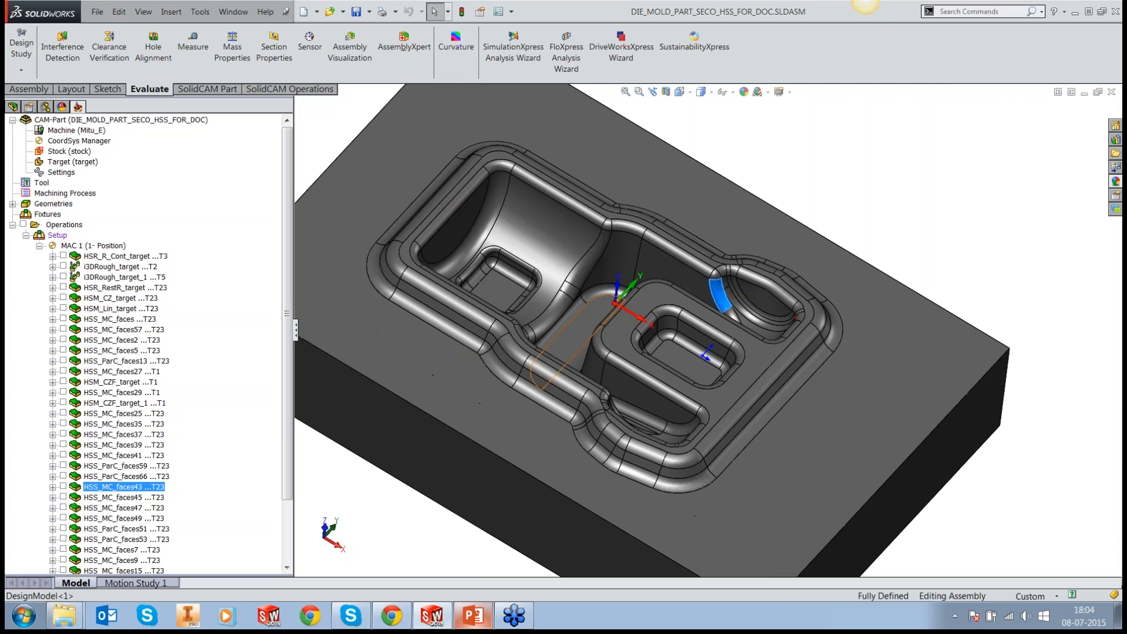
middle_drag(562, 330, 701, 276)
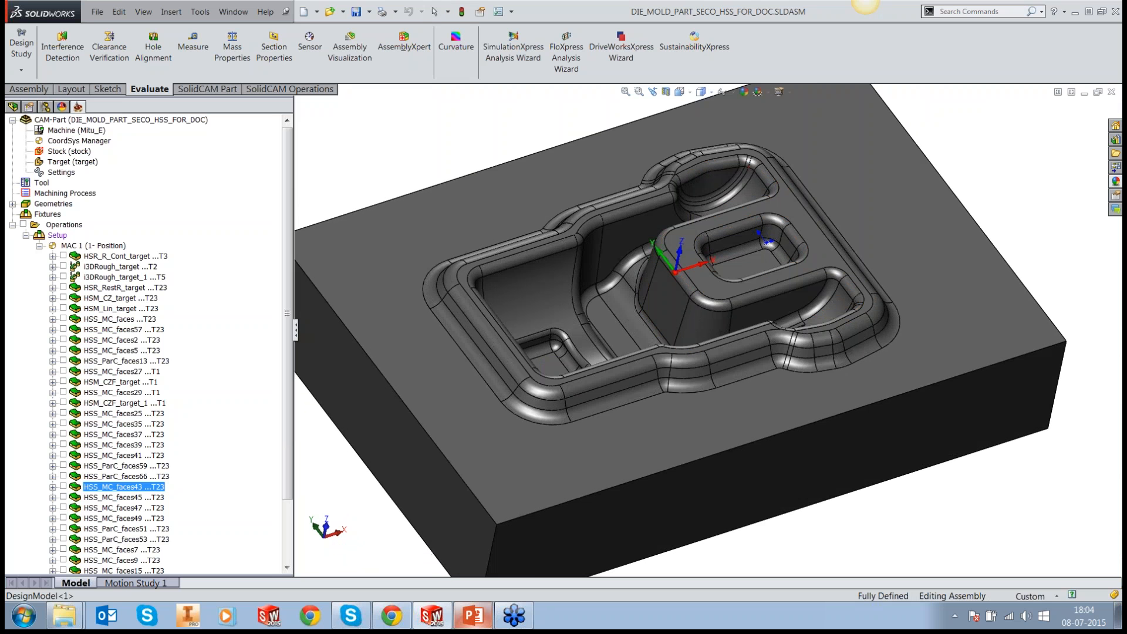
scroll(671, 221, up, 1)
middle_drag(672, 220, 786, 262)
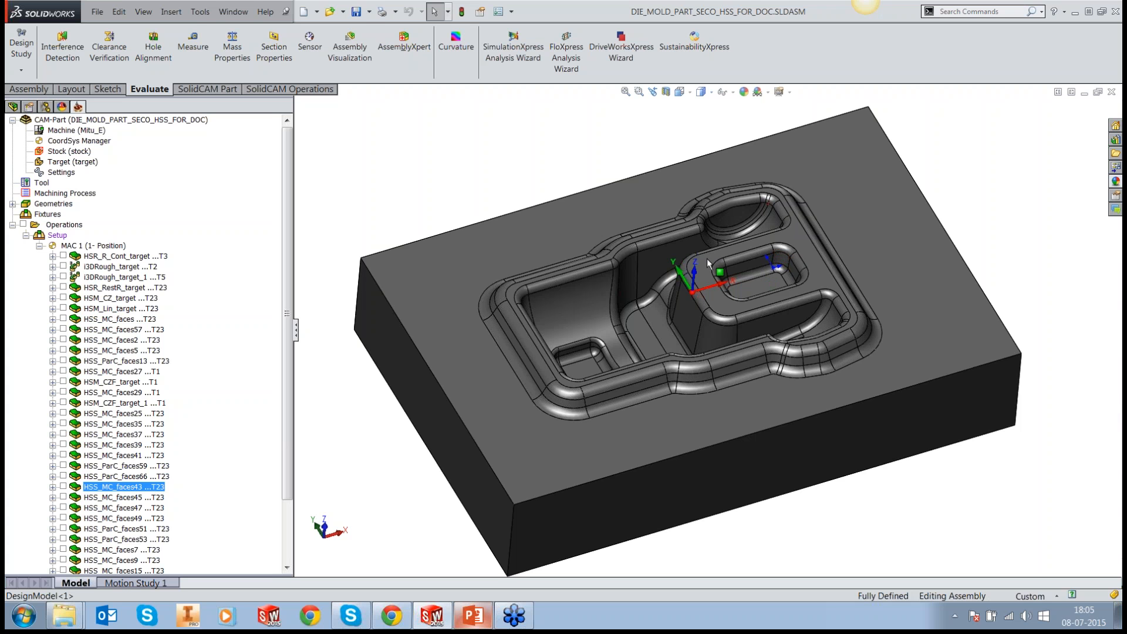
Step: Open the BODY1.PRT CAM-Part from the HSS folder
click(198, 17)
mouse_move(223, 75)
click(429, 89)
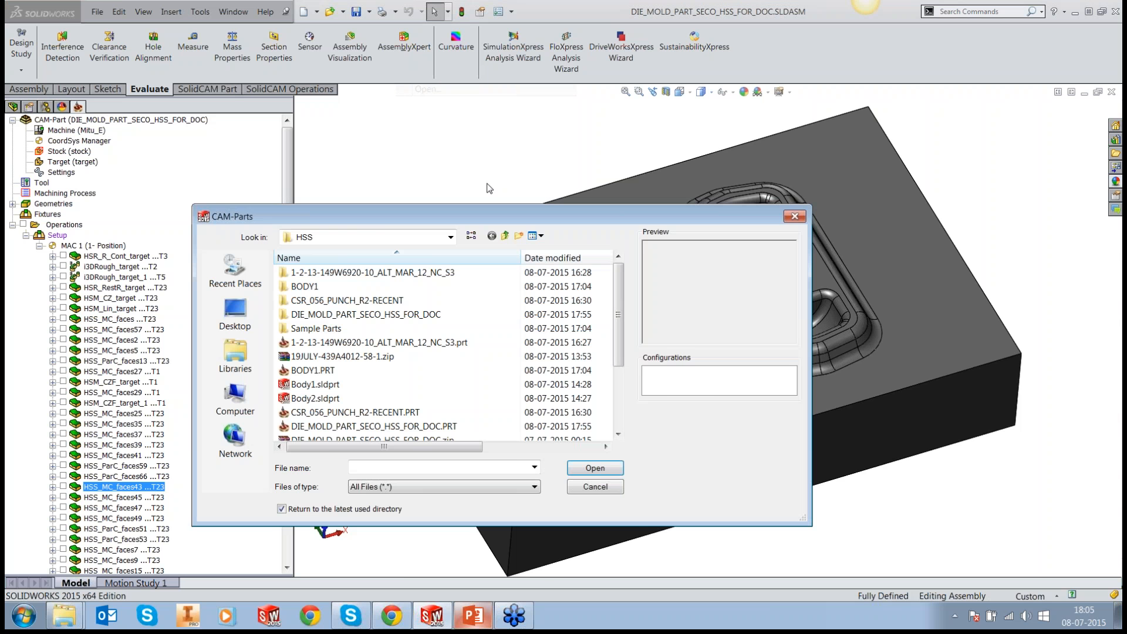
click(411, 325)
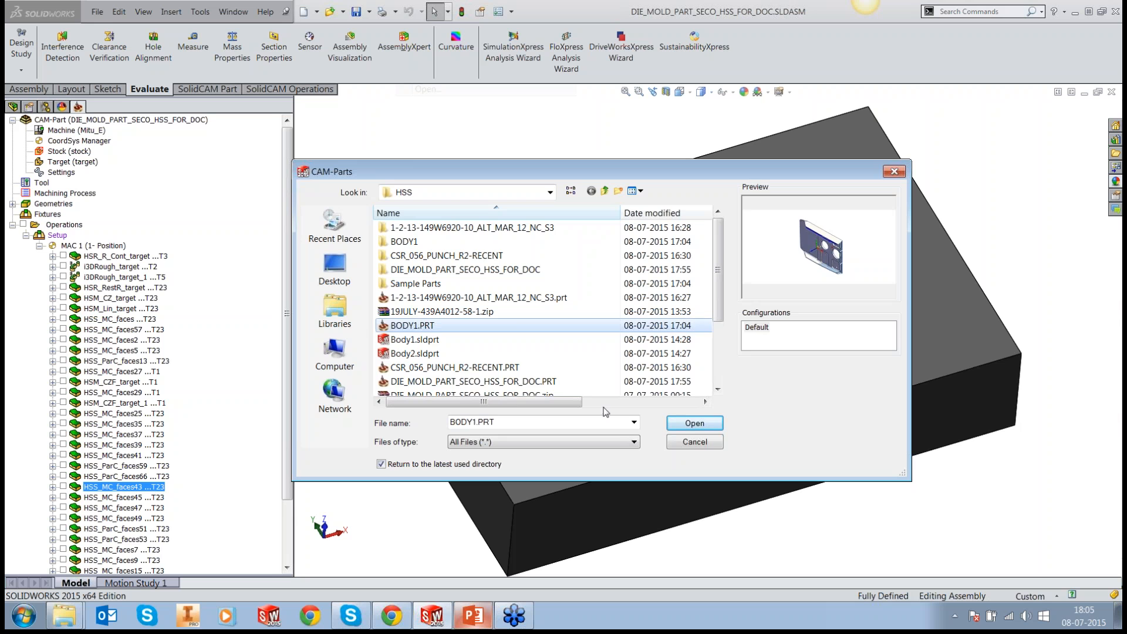
click(681, 423)
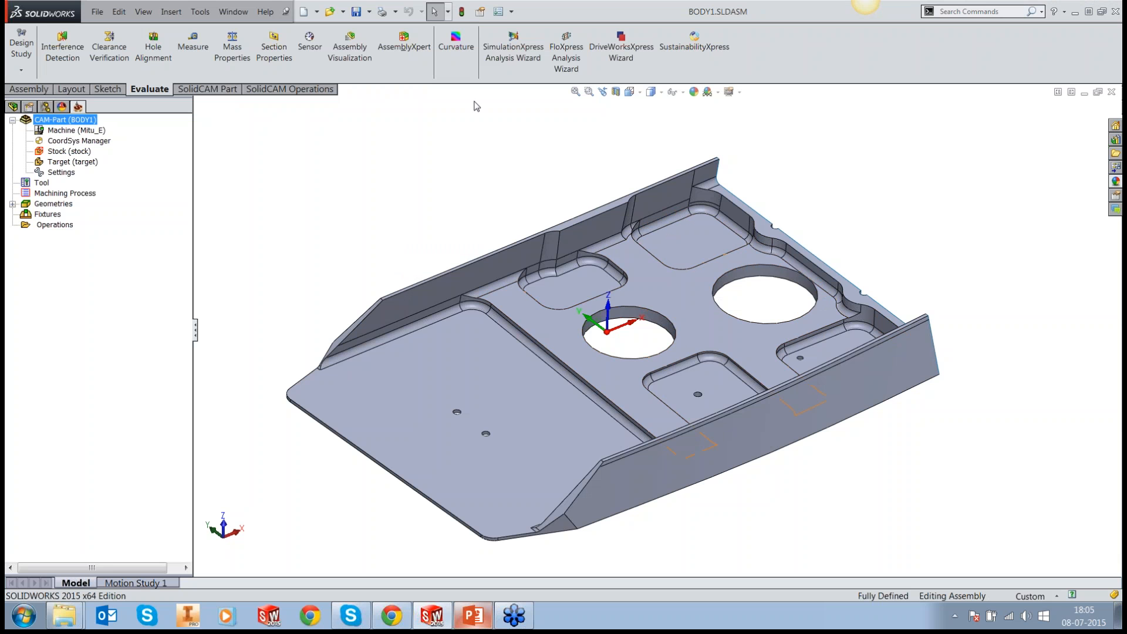
Step: Start editing the DesignModel part in place within the BODY1 assembly
click(456, 47)
click(456, 47)
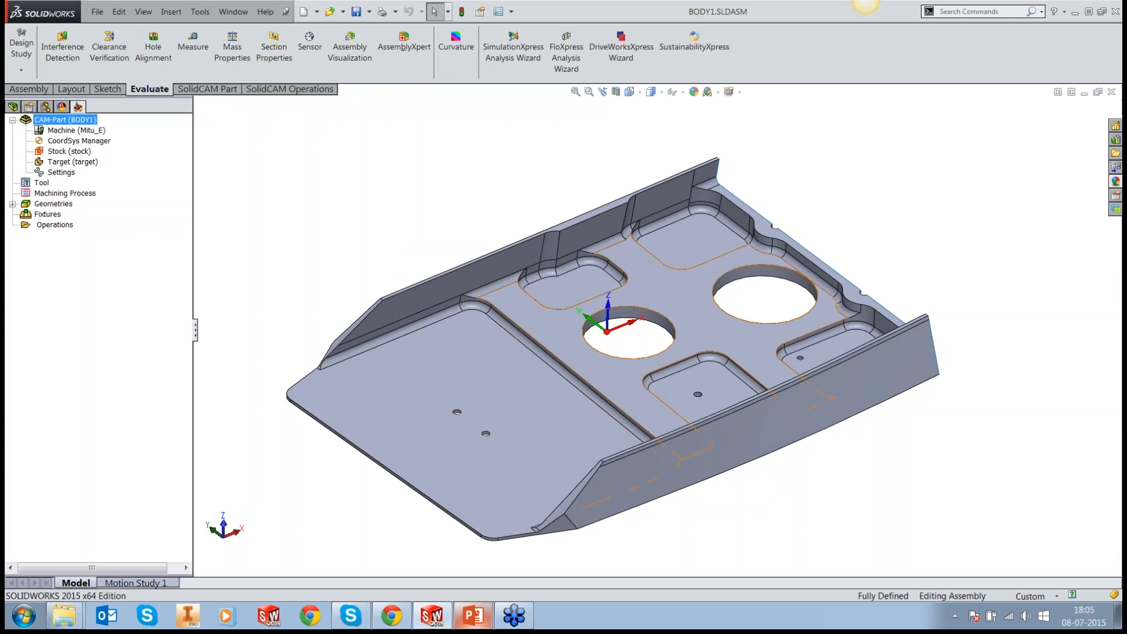
click(535, 330)
click(609, 265)
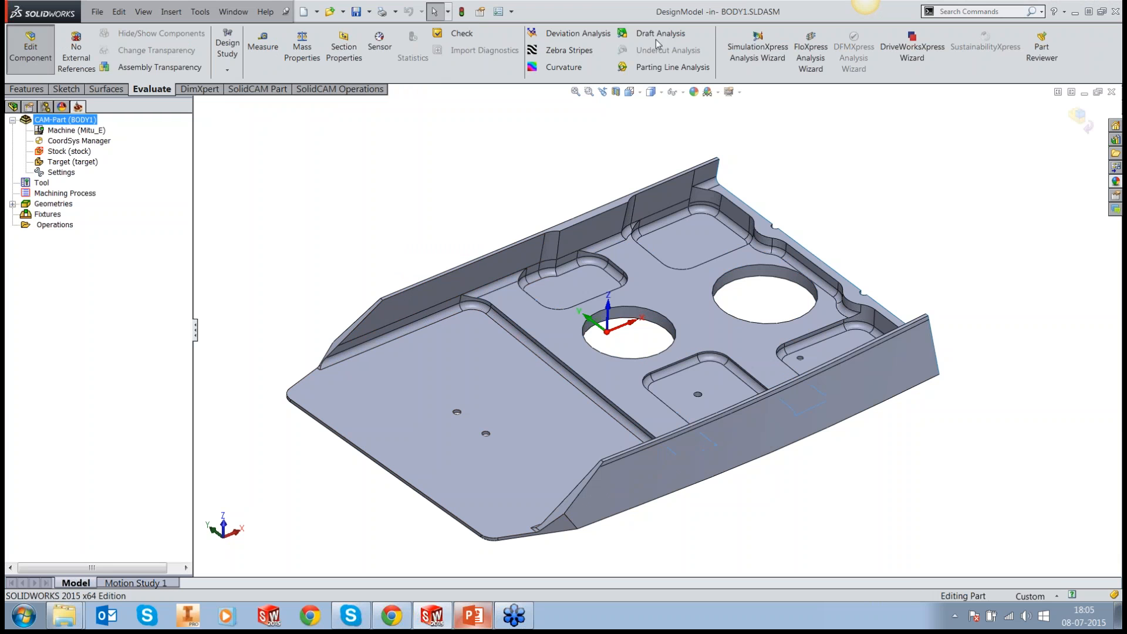
Step: Run a 3-degree Draft Analysis from the flat floor face around the two large holes, inspect the coloured walls, and close it
click(660, 34)
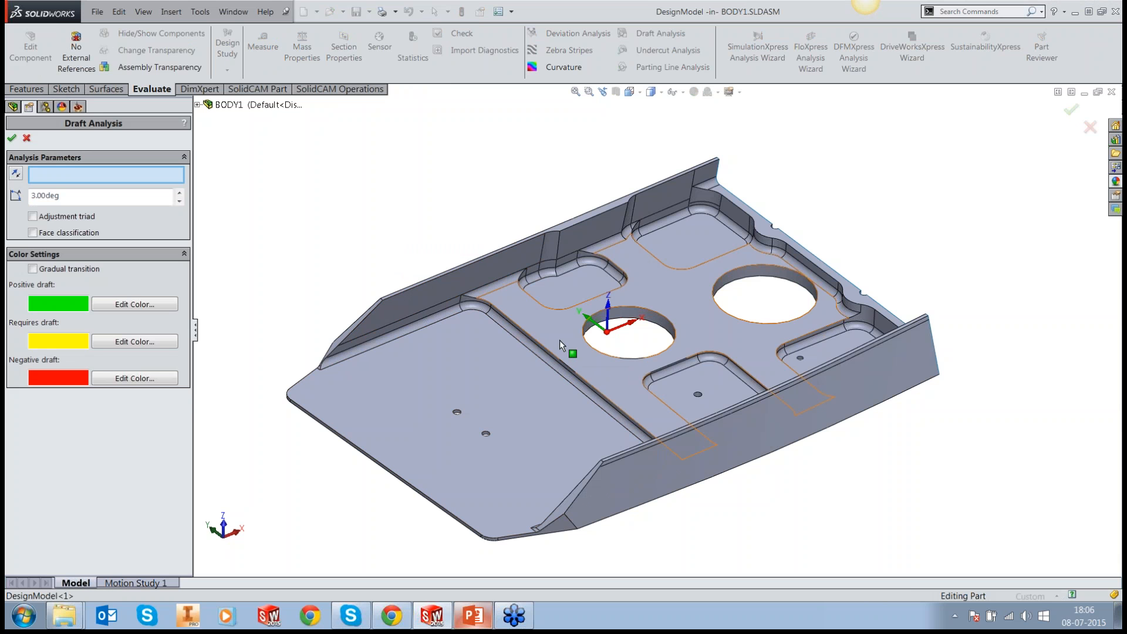
click(560, 341)
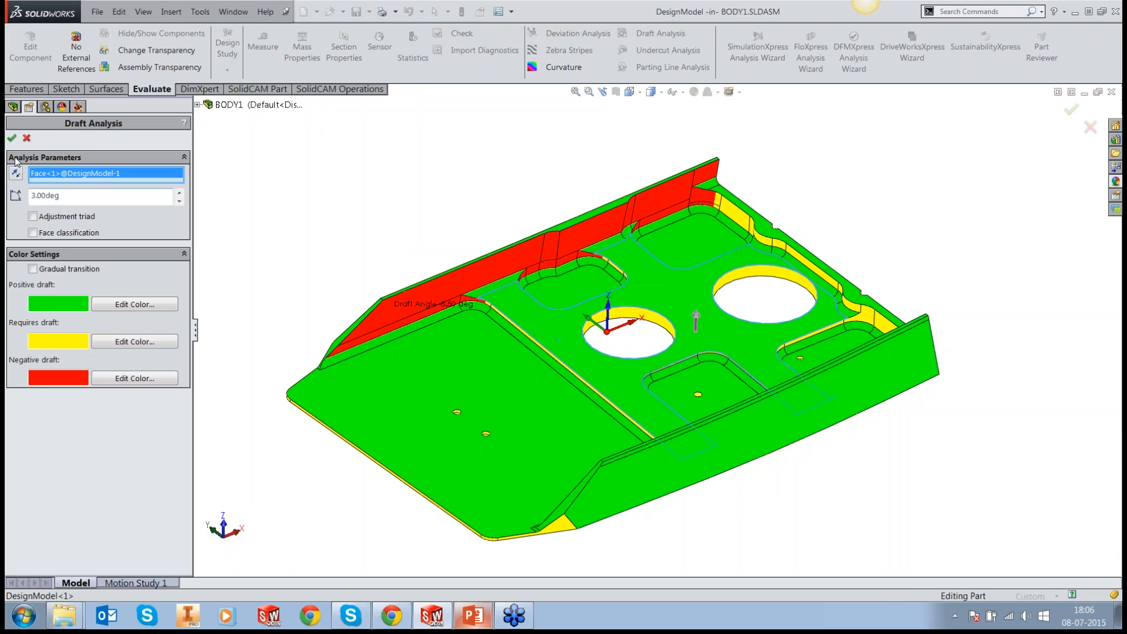
click(26, 139)
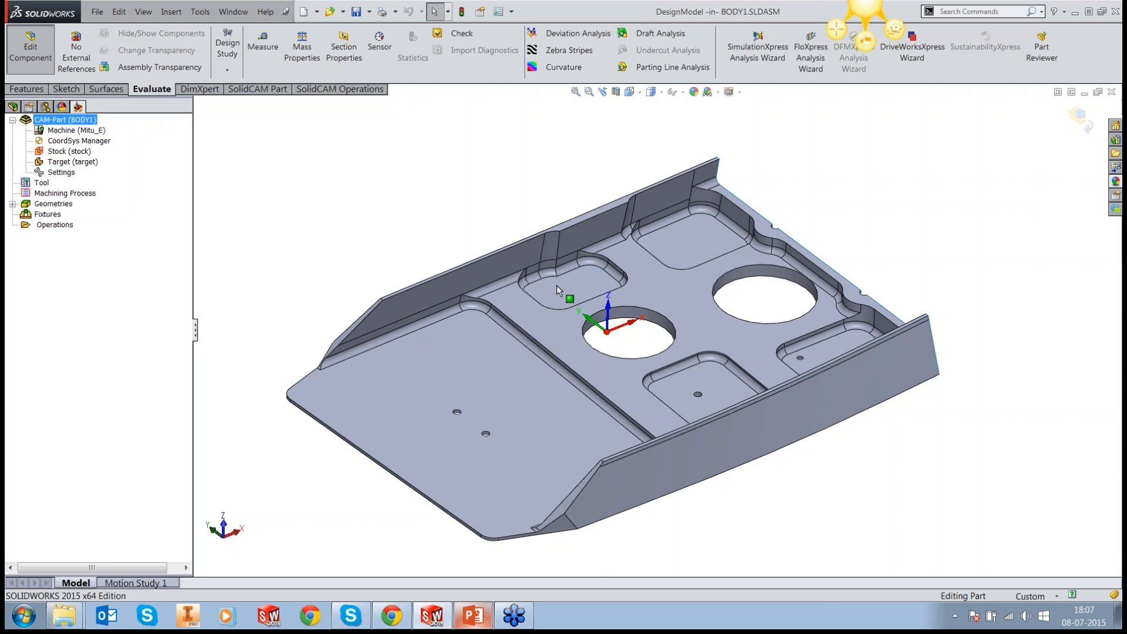
scroll(556, 284, down, 2)
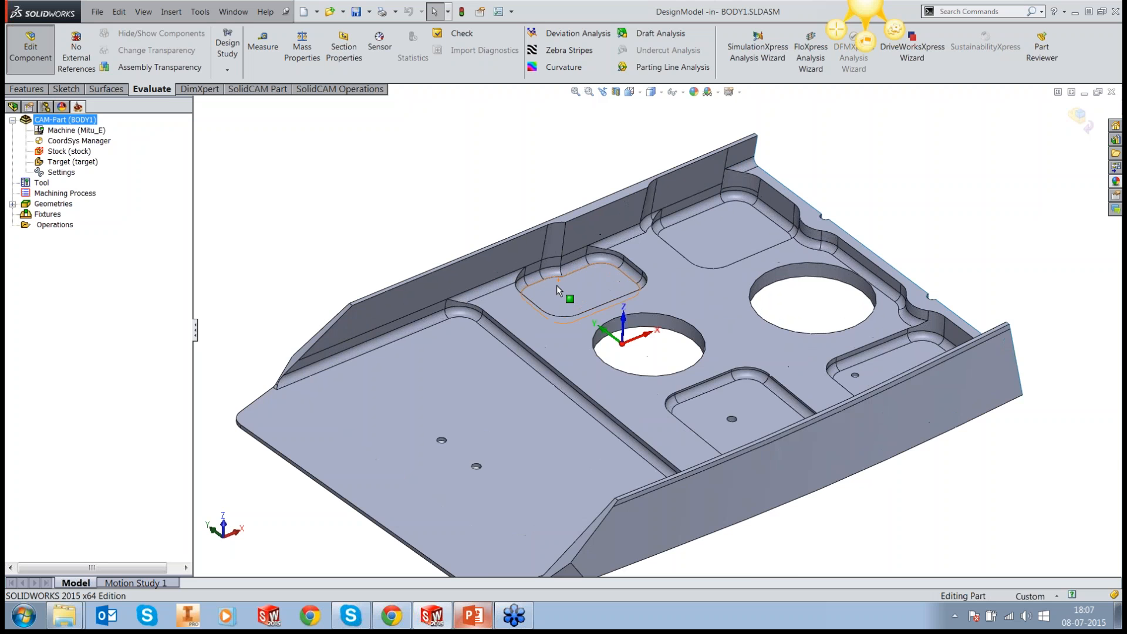
Step: Examine the drafted inner faces of the long far side wall by selecting them, and clear the selection
scroll(557, 284, down, 2)
scroll(518, 350, up, 2)
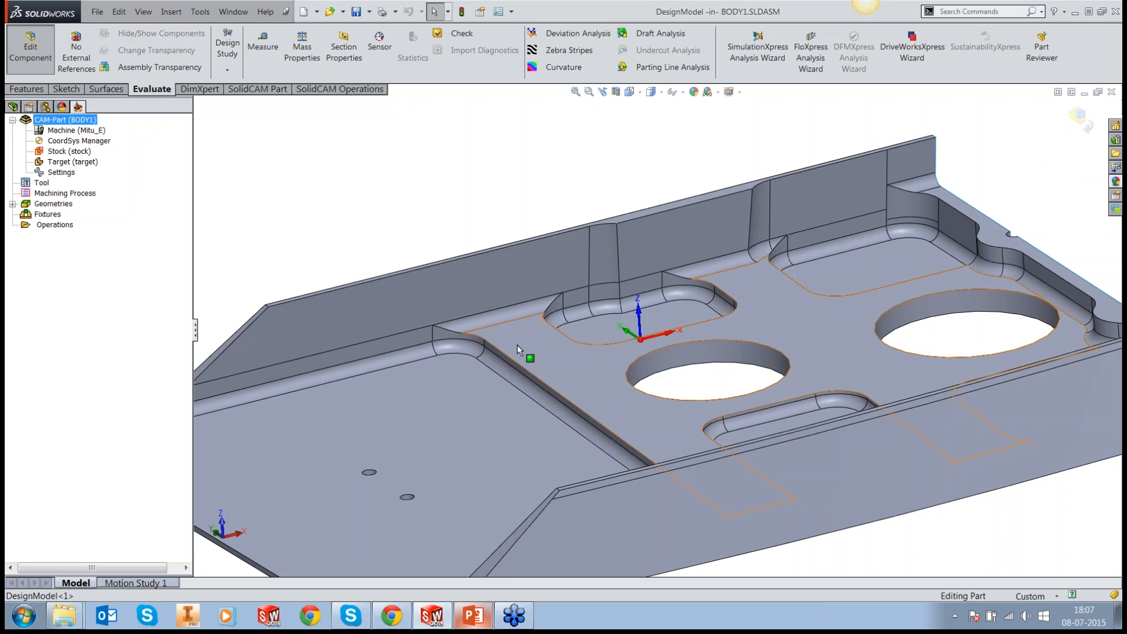
scroll(517, 344, up, 1)
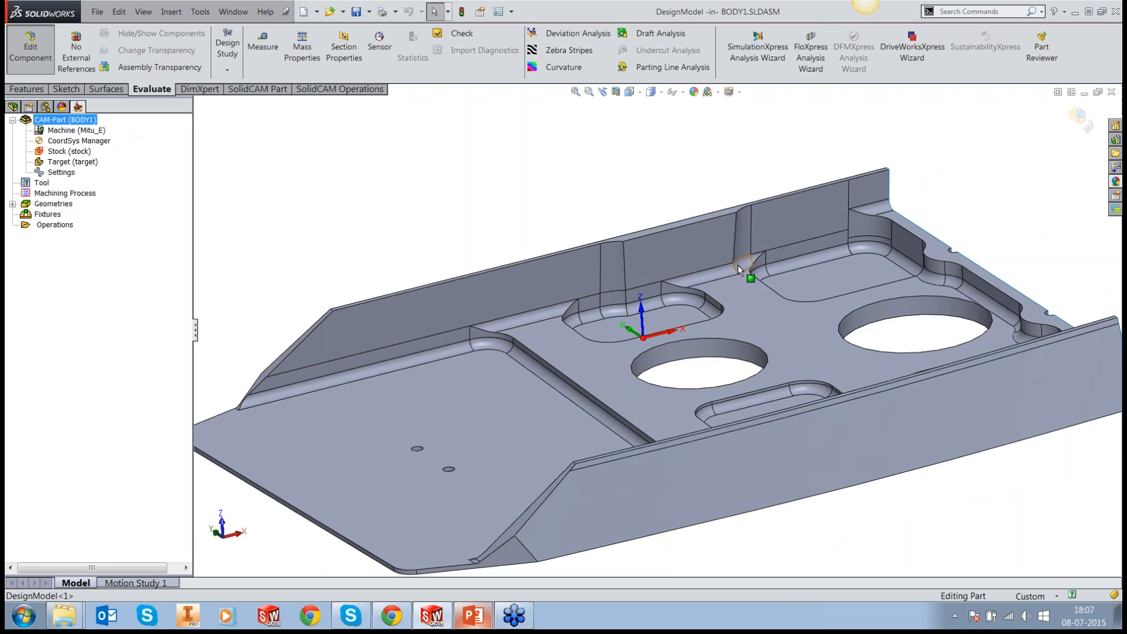
click(838, 206)
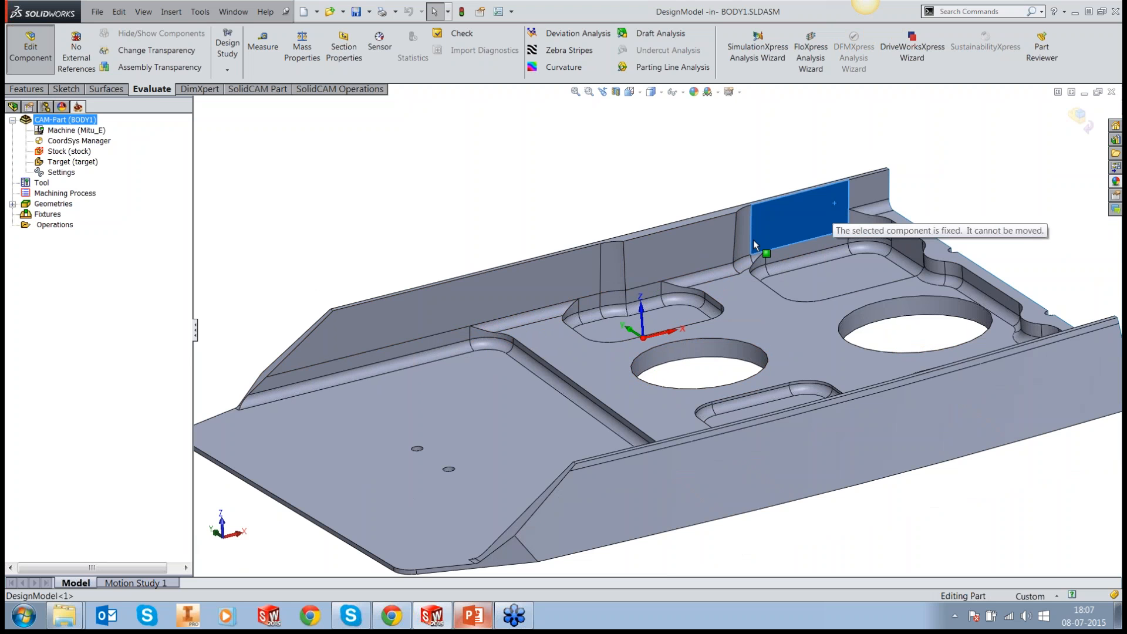
click(713, 252)
click(576, 283)
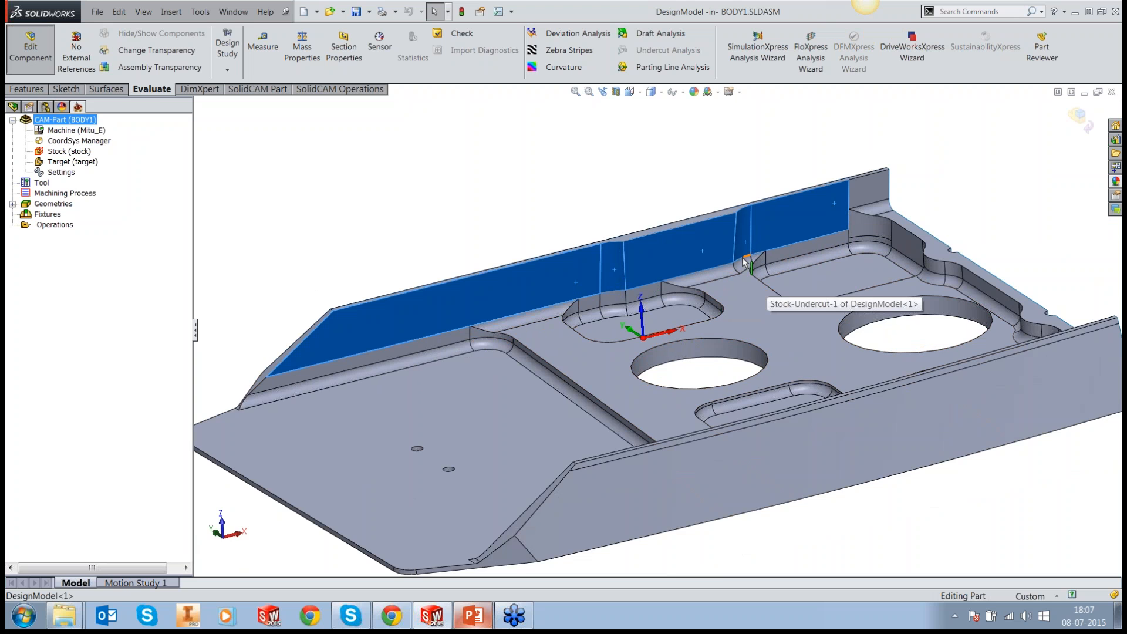
scroll(745, 261, down, 2)
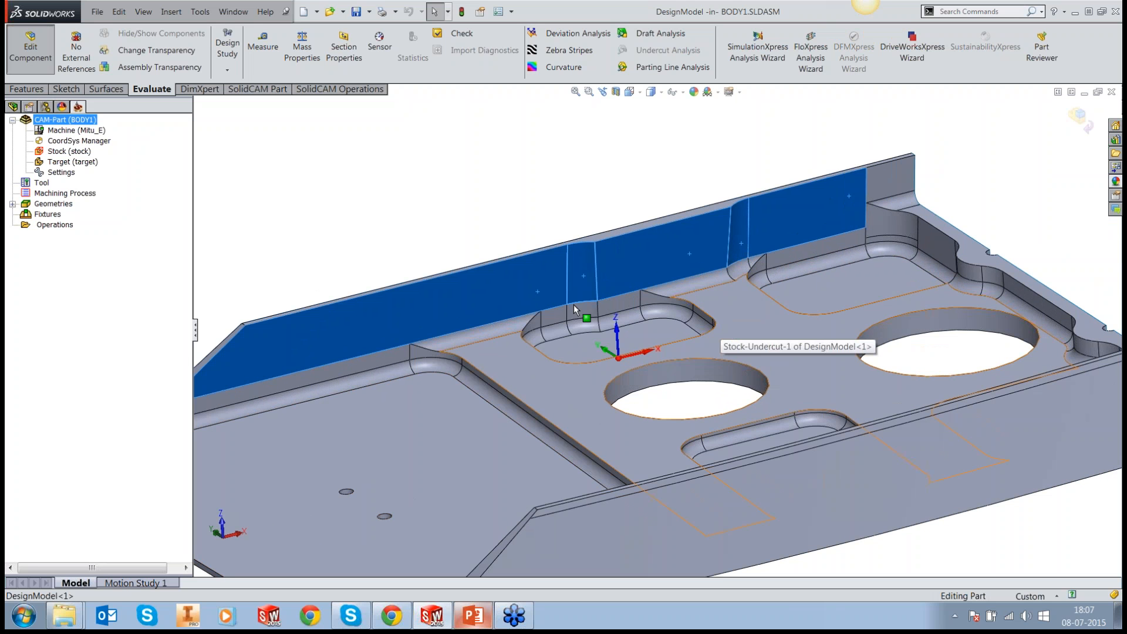
click(420, 215)
scroll(528, 261, up, 2)
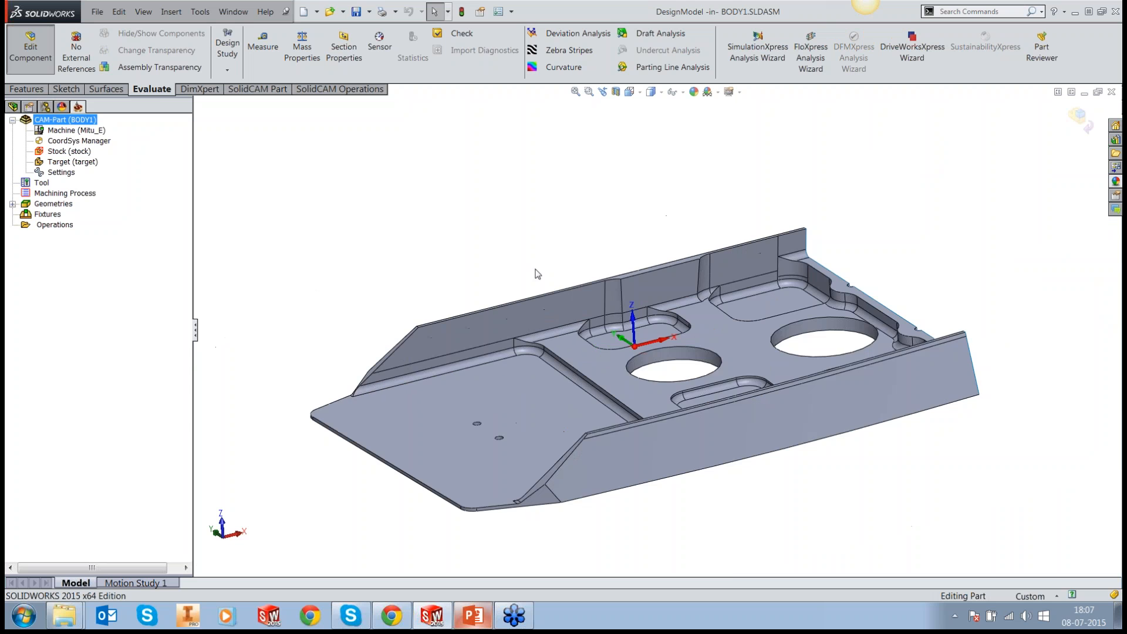
scroll(600, 283, down, 1)
middle_drag(609, 344, 609, 350)
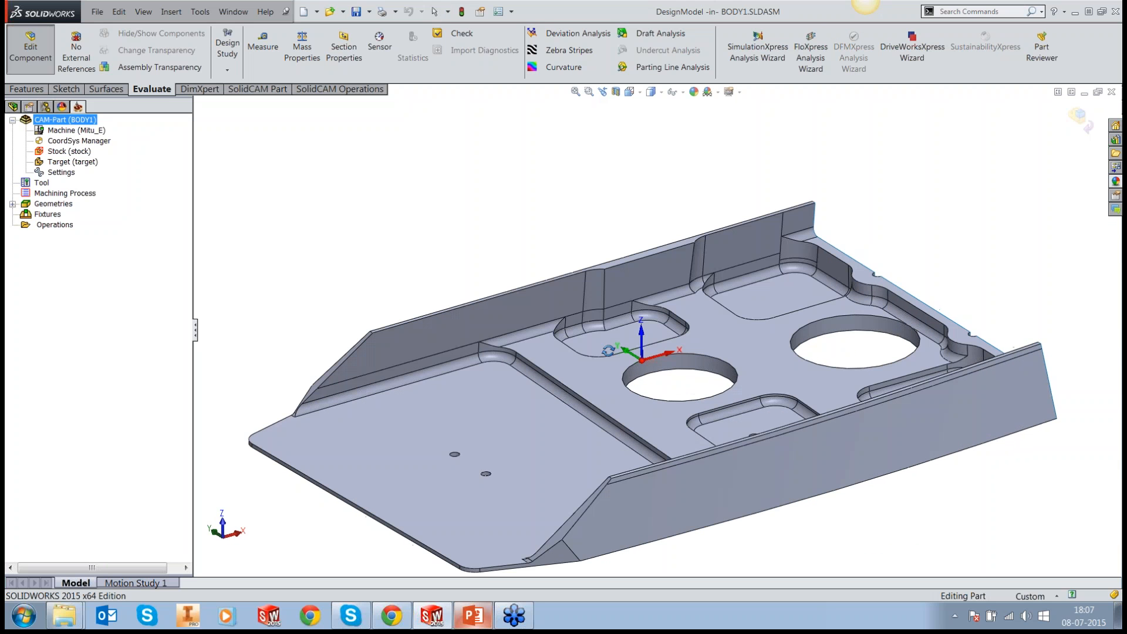
Step: Add an HSS milling operation that morphs between two boundary curves
right_click(54, 225)
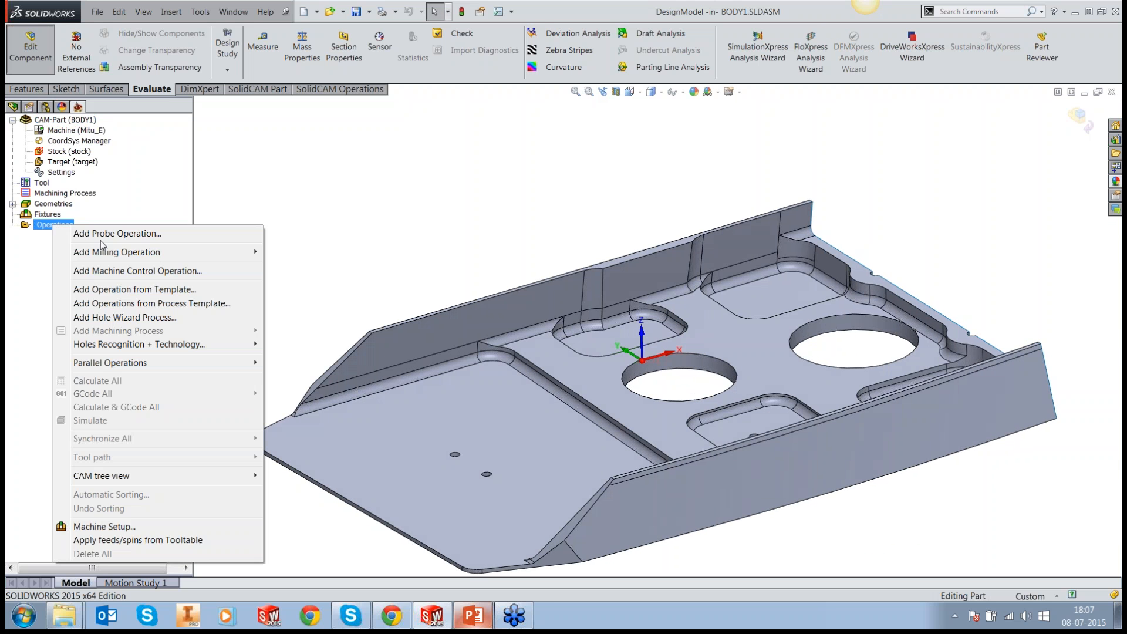
mouse_move(117, 252)
click(311, 462)
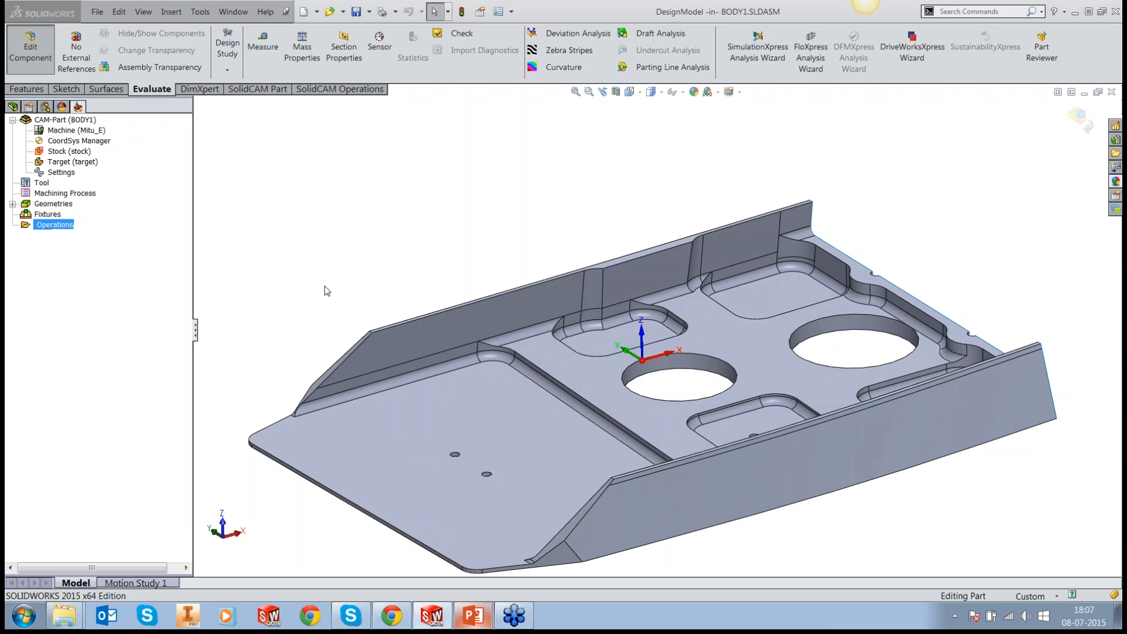
Step: Assign the existing geometry "faces", covering the far wall's inner faces, as the operation's drive surface
click(251, 186)
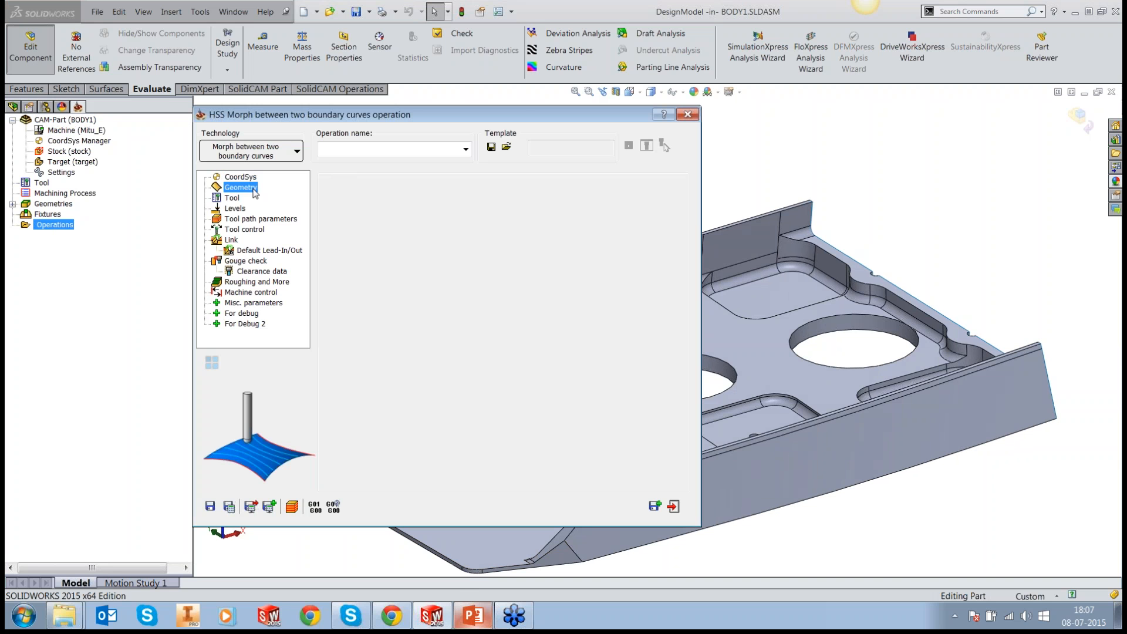
drag(482, 110, 311, 117)
click(297, 228)
click(56, 174)
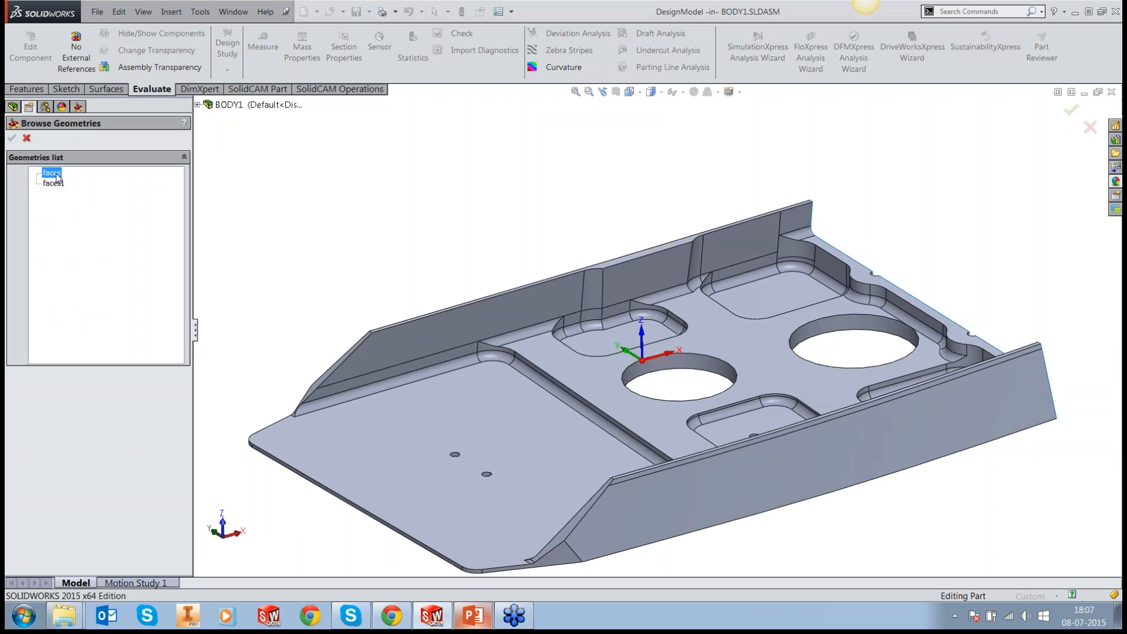
middle_drag(631, 195, 630, 178)
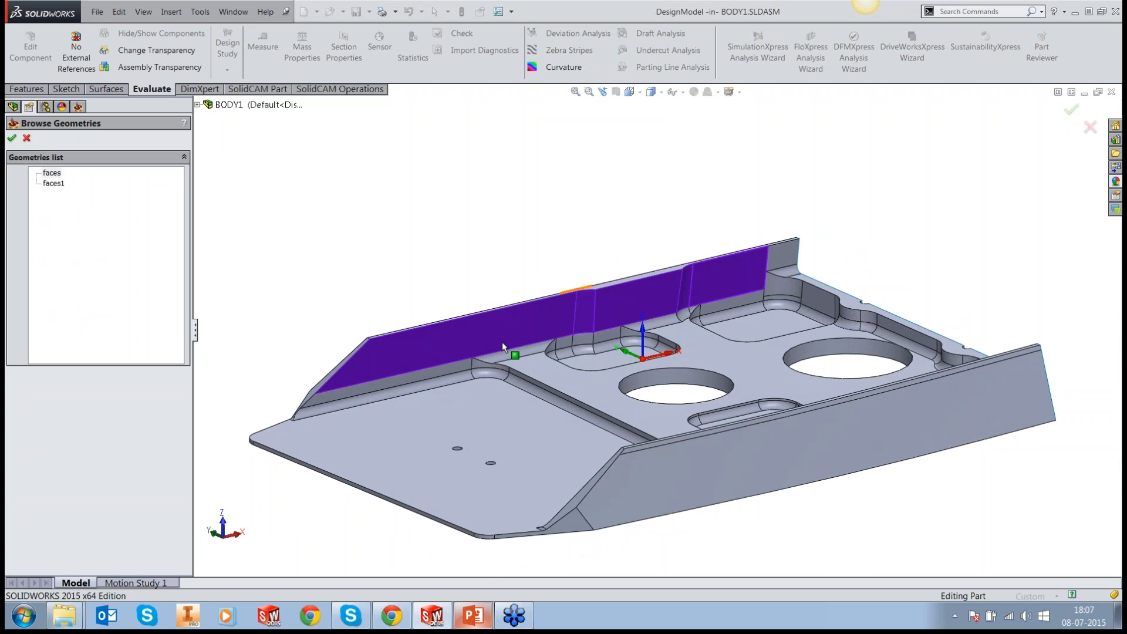
scroll(502, 341, down, 2)
click(12, 138)
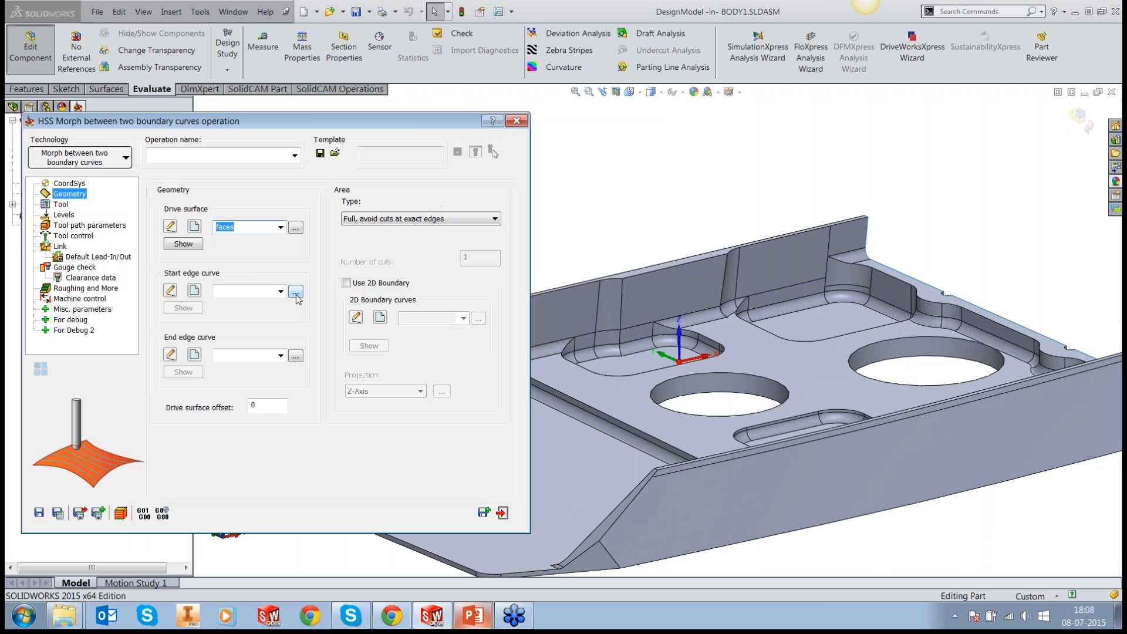
Step: Set the start edge curve to "contour" along the wall's upper edge and the end edge curve to "contour1" along its lower edge
click(296, 292)
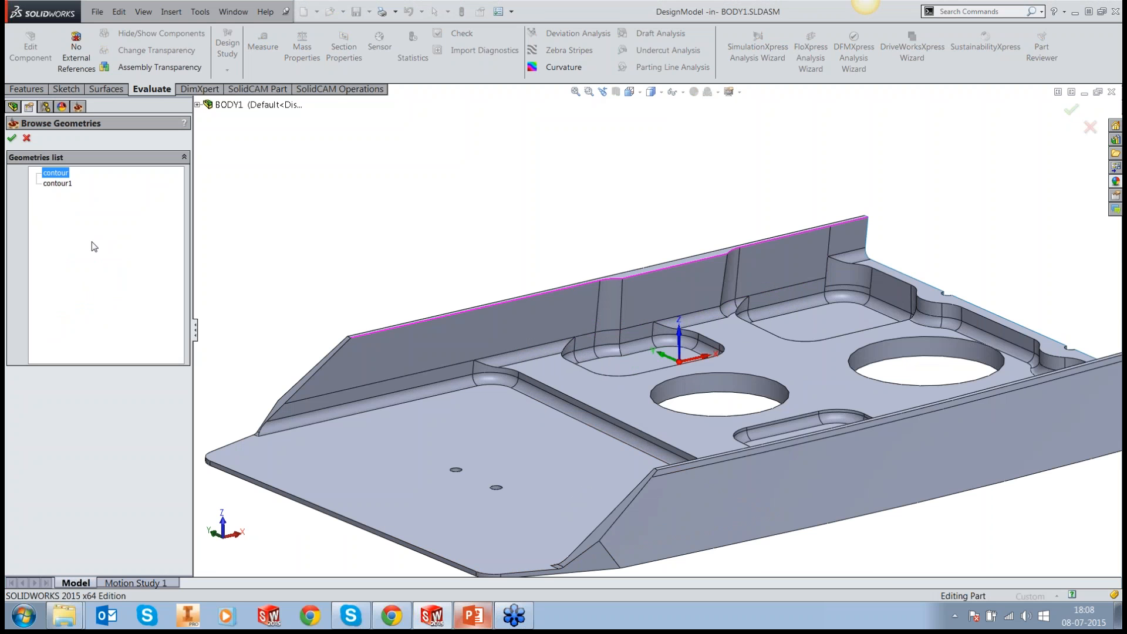
click(12, 139)
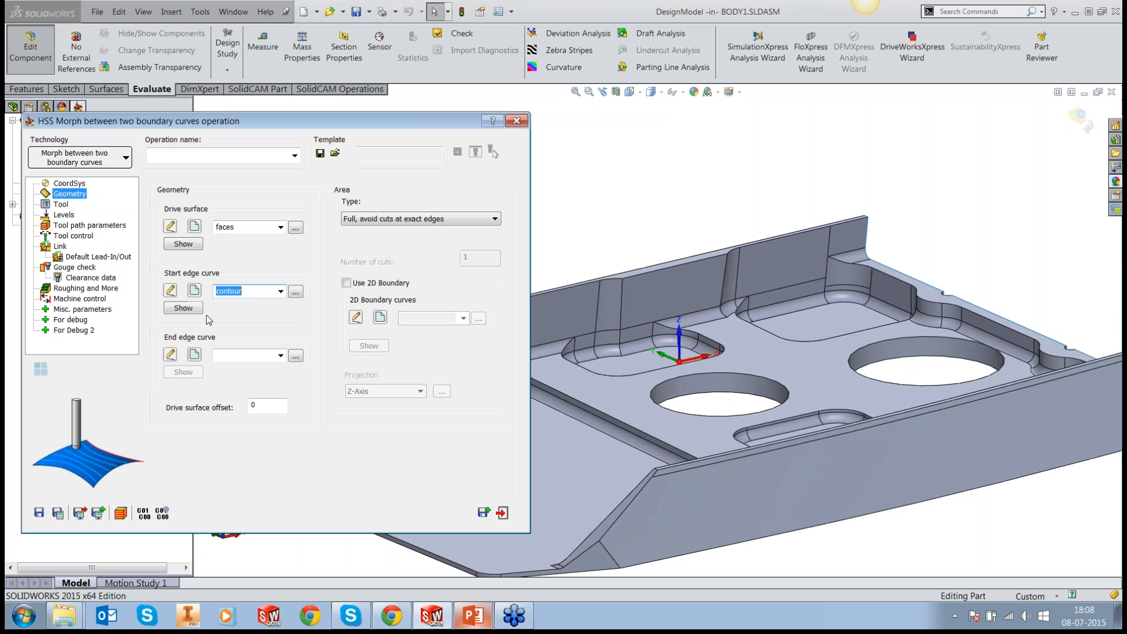
click(296, 357)
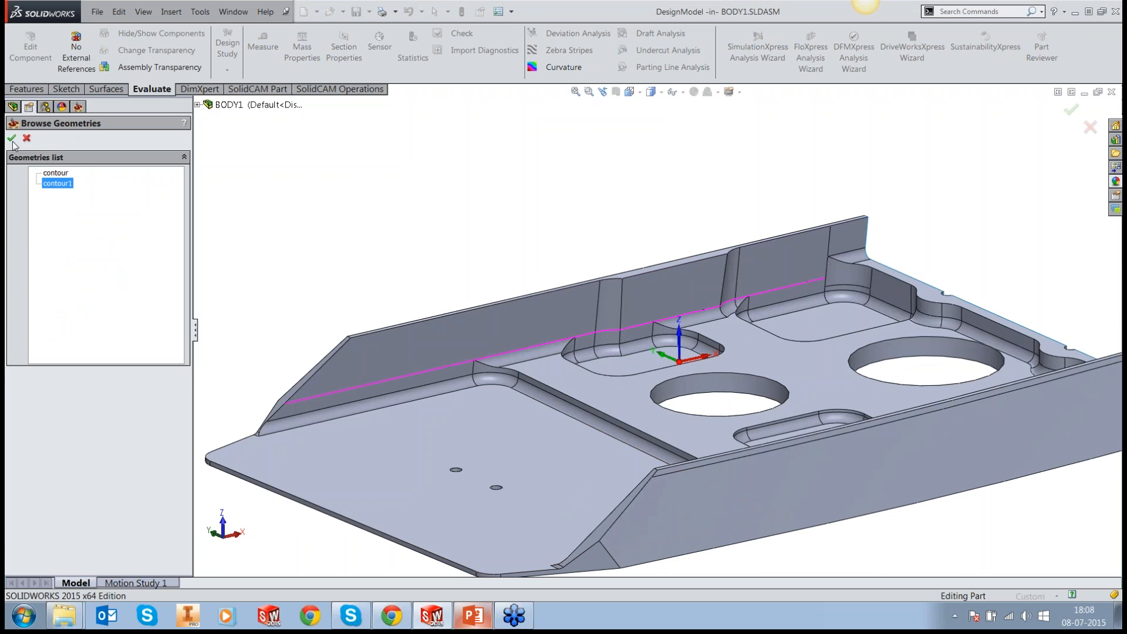
click(11, 139)
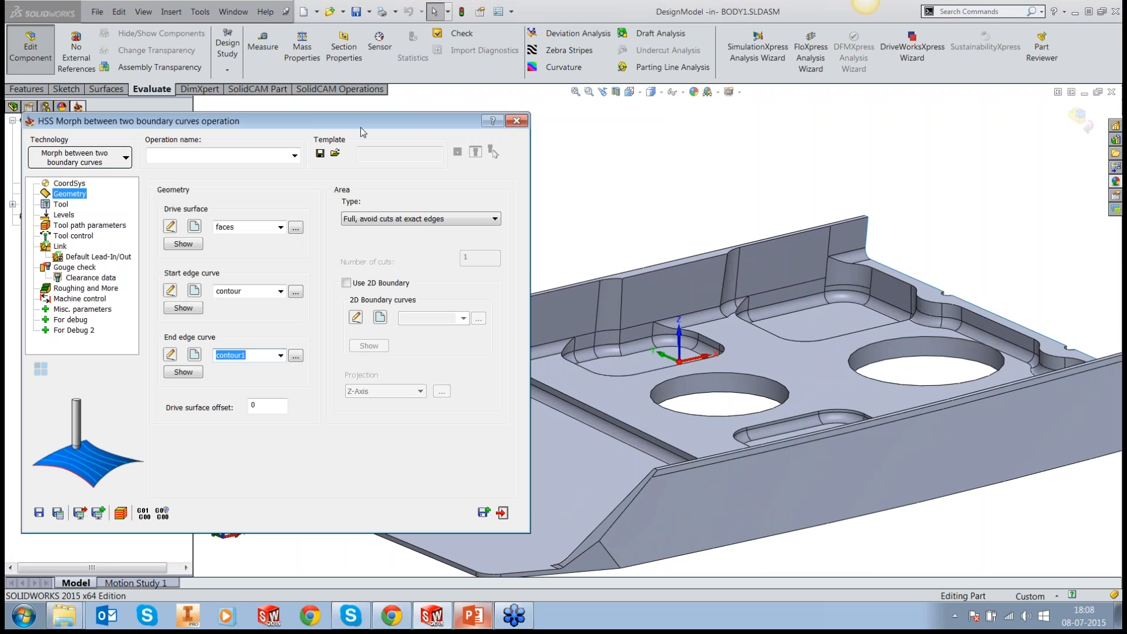
Step: Set the machining area type to "Full, start and end at exact surface edges"
drag(368, 134, 611, 133)
click(664, 219)
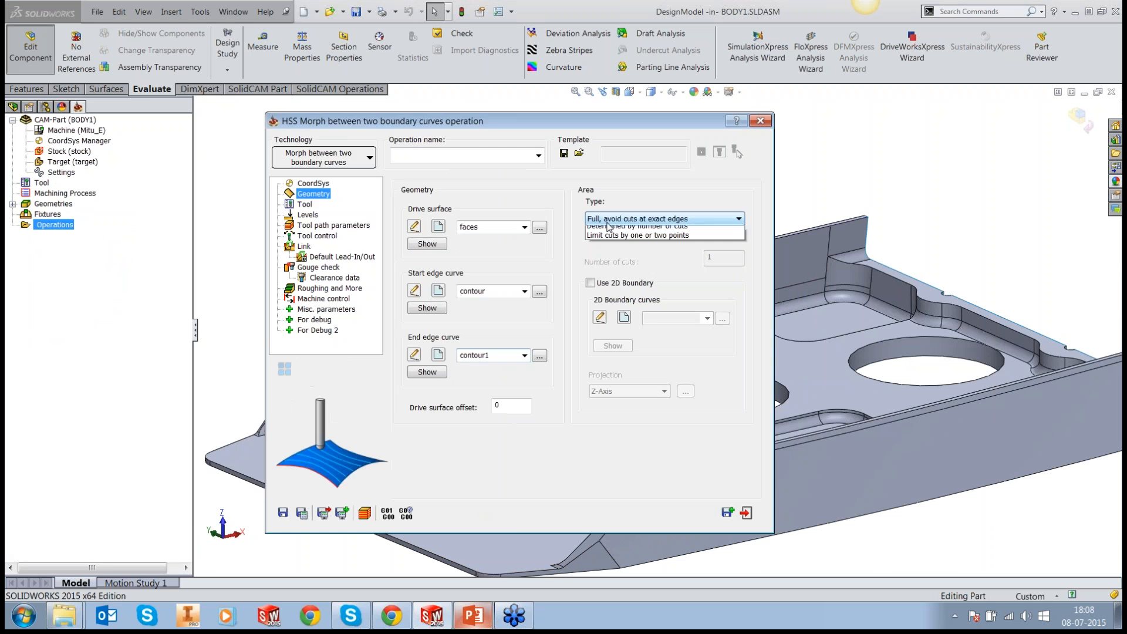
click(658, 237)
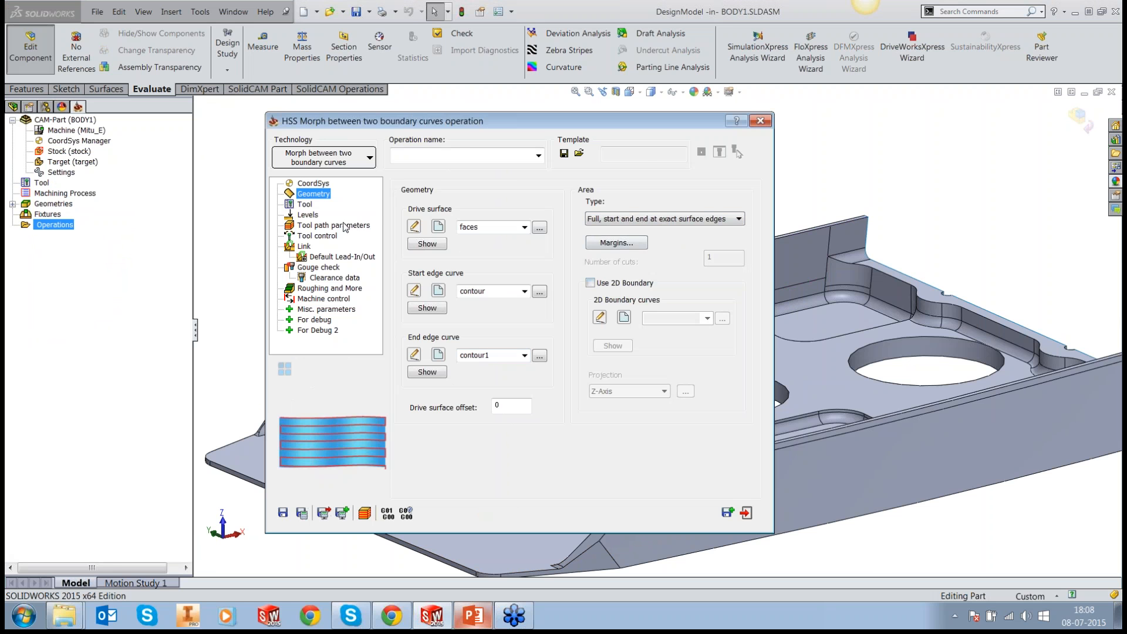
Step: Preview the 18 mm slot mill with 3 mm corner radius and select it as the operation's tool
click(305, 204)
click(480, 354)
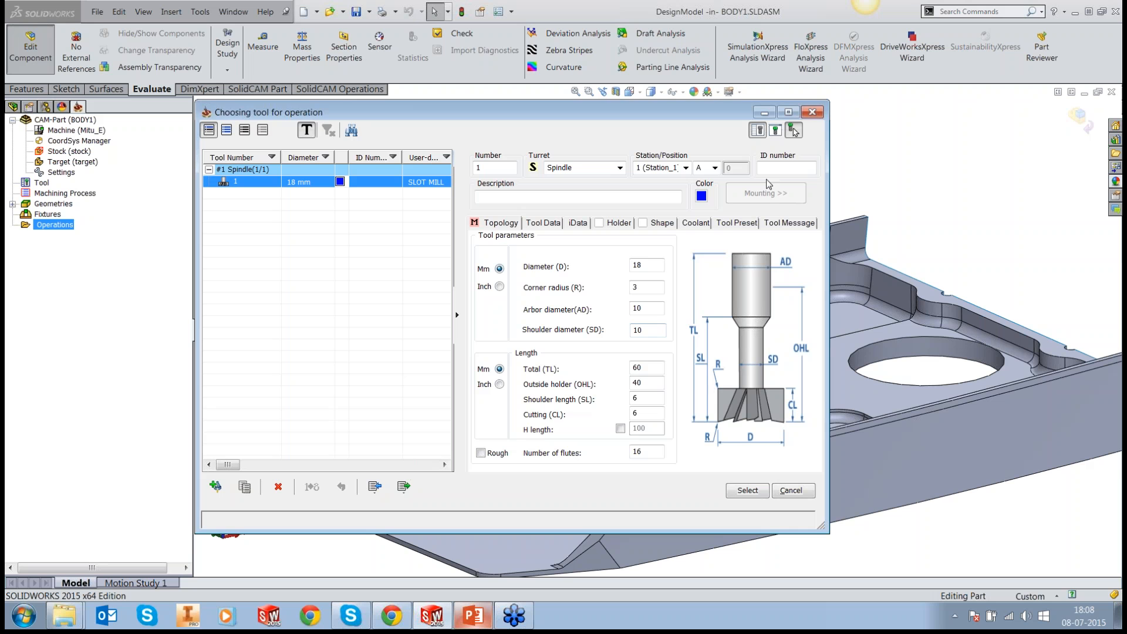
click(776, 132)
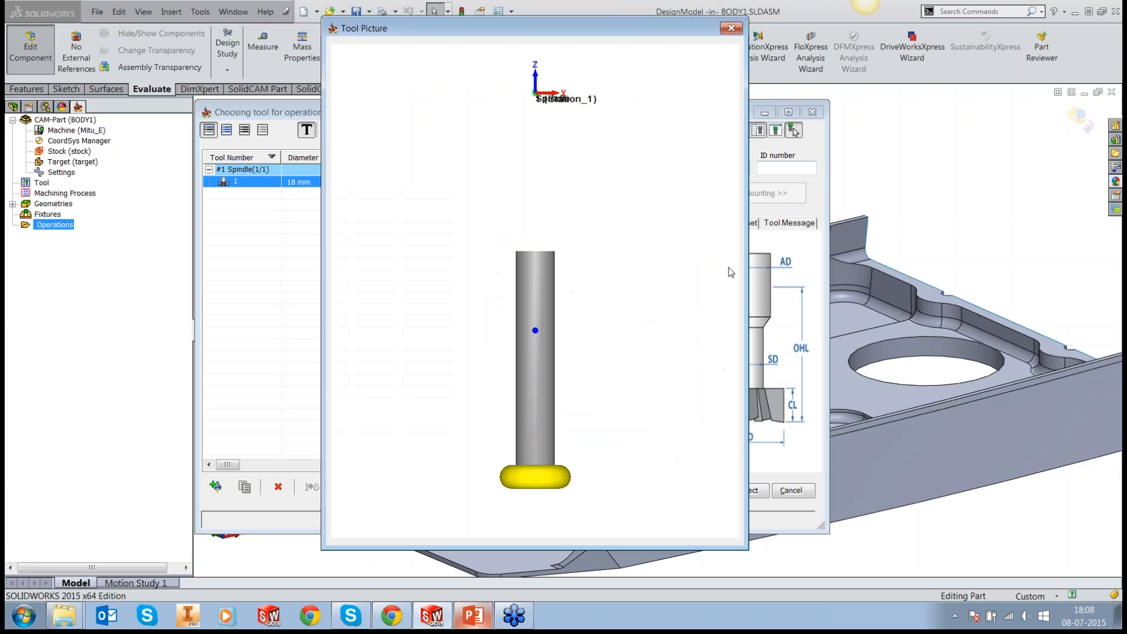
scroll(505, 366, up, 3)
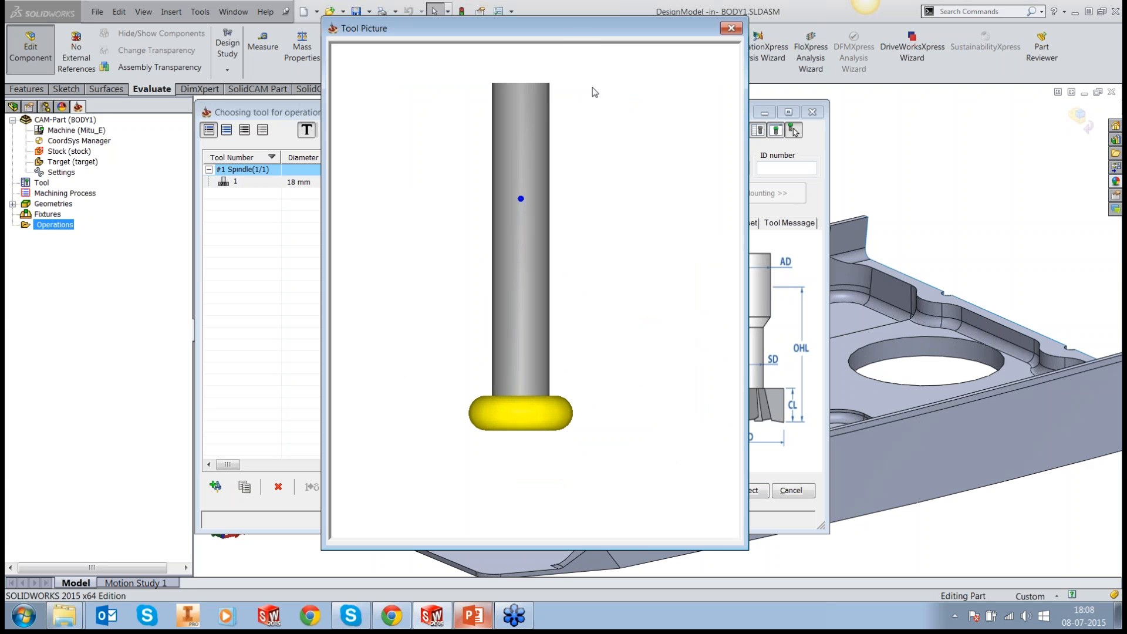
drag(577, 24, 334, 55)
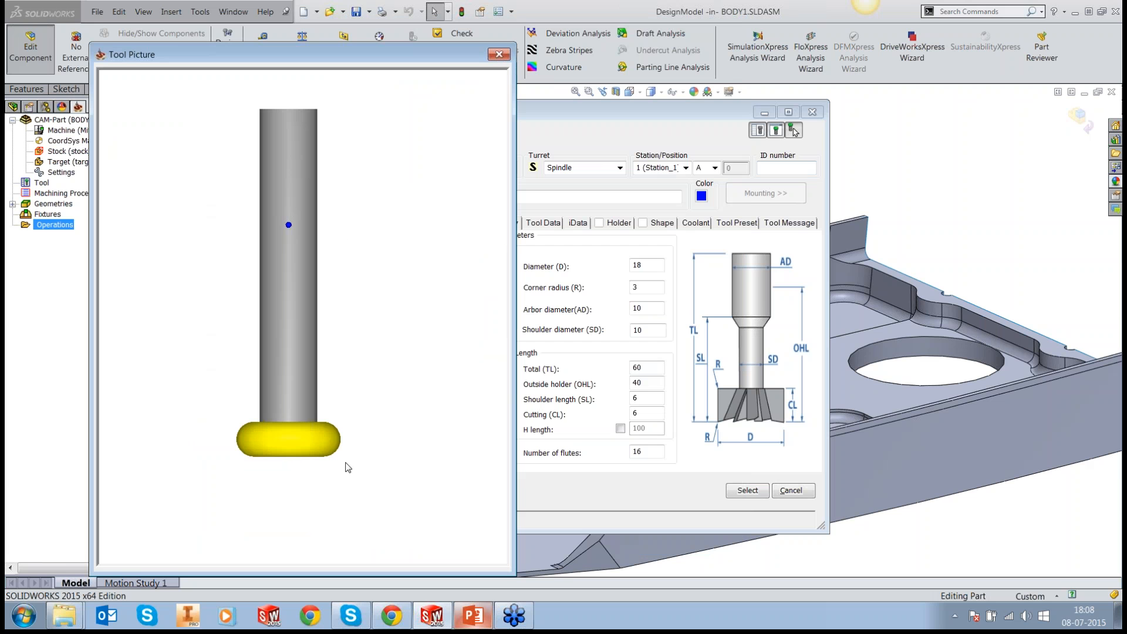
click(499, 55)
click(747, 490)
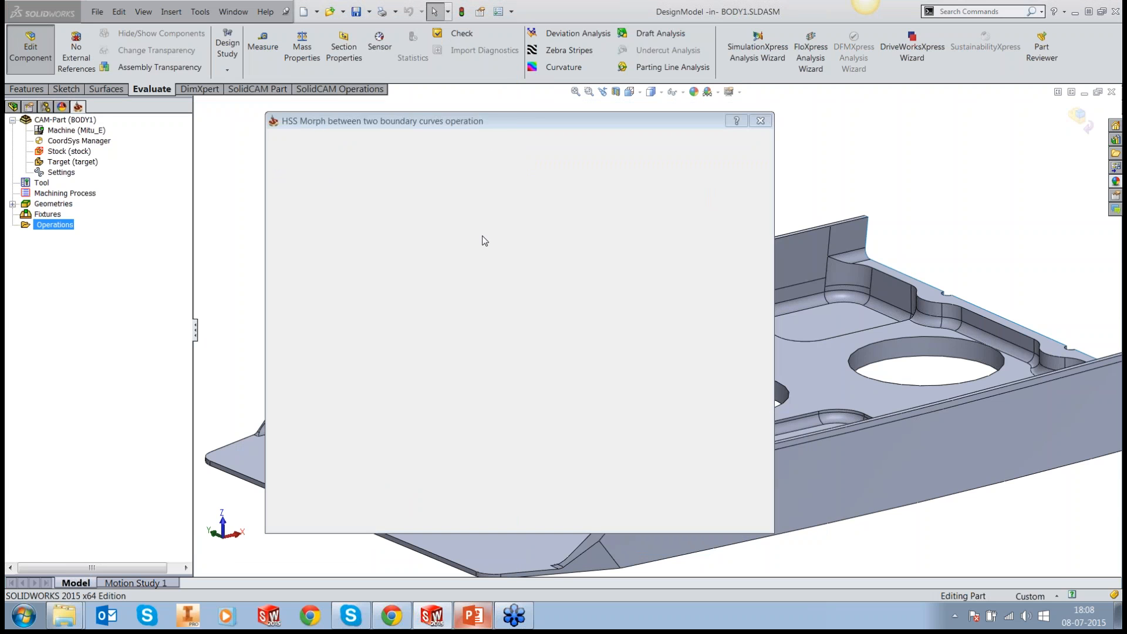
Step: Set both the entry and exit safety distances to 5
click(308, 215)
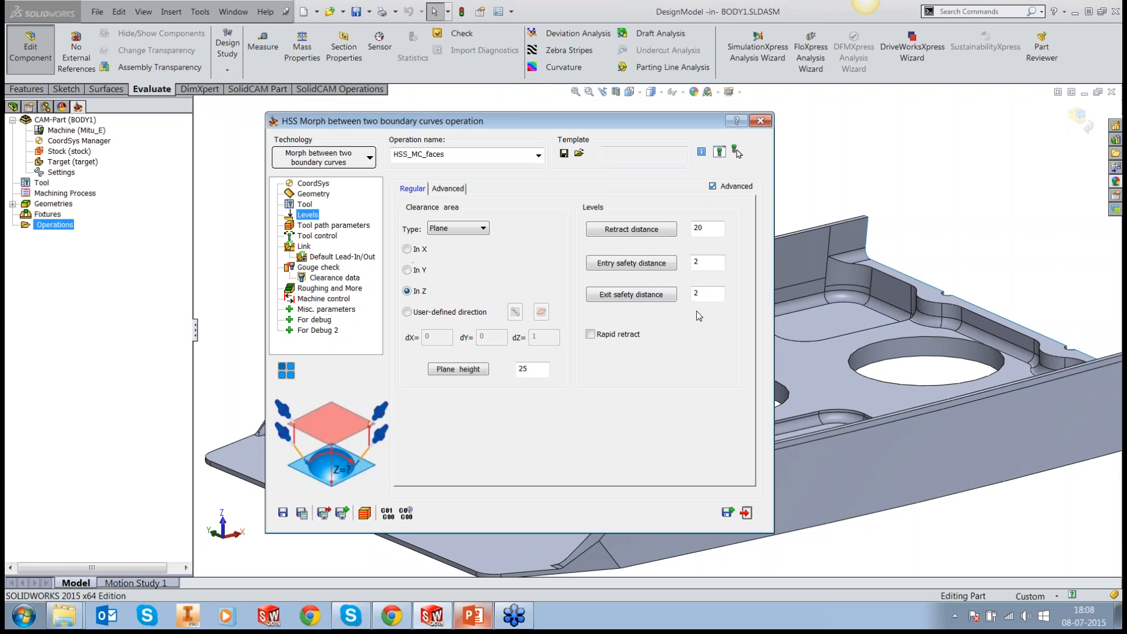
drag(708, 262, 669, 266)
text(5)
drag(712, 296, 677, 299)
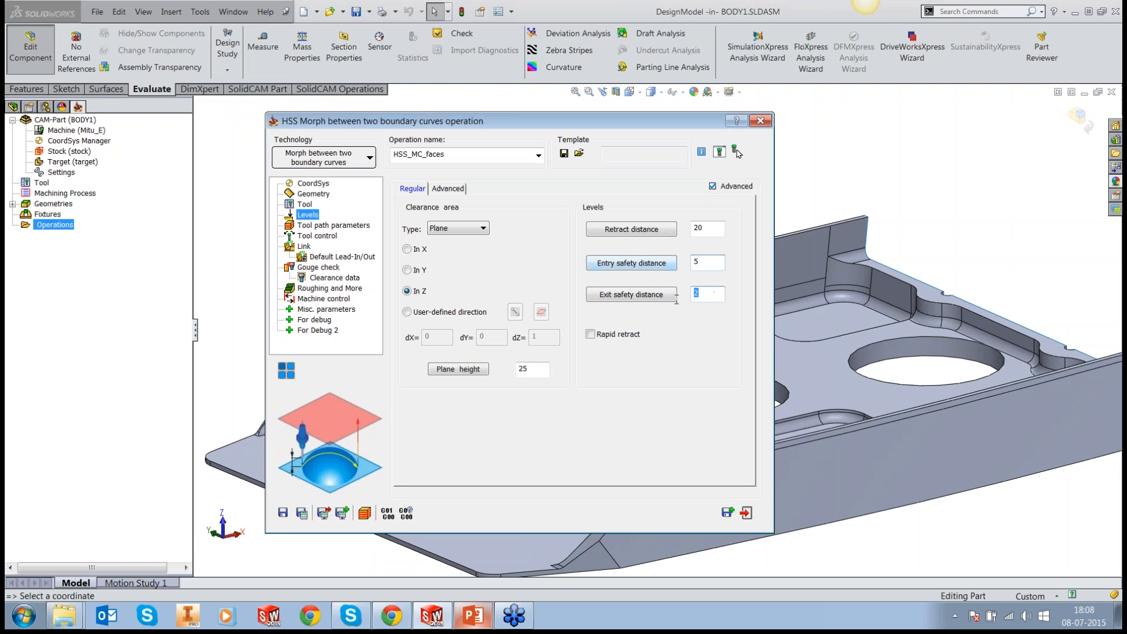
text(5)
Step: Check the tool path and tool control settings, save and calculate the operation, and close its dialog
click(317, 226)
click(317, 236)
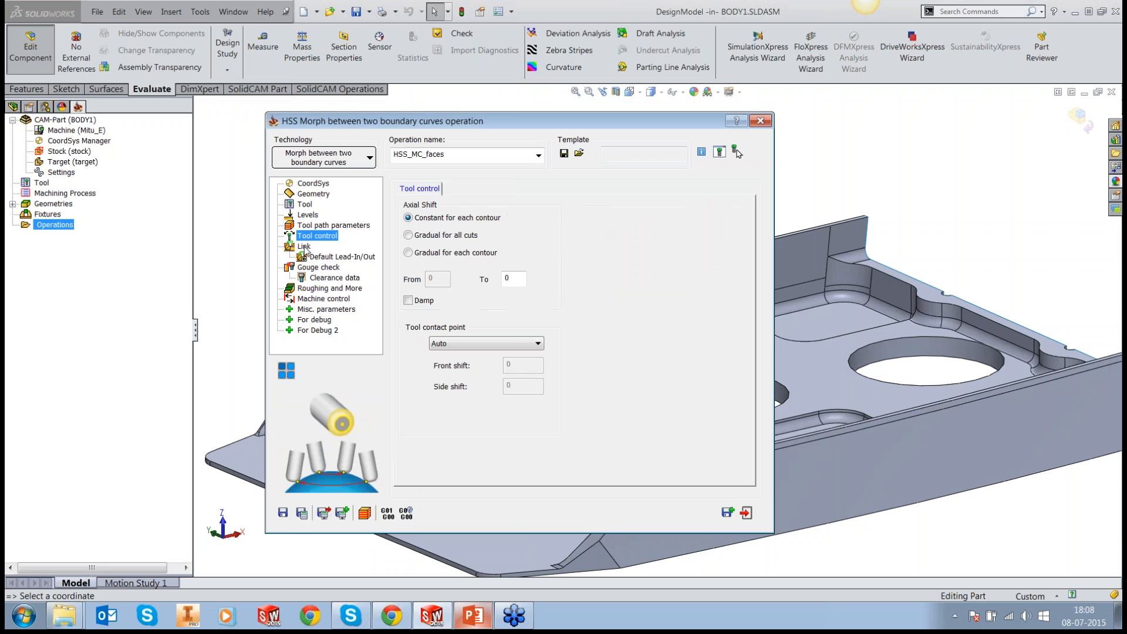
click(301, 513)
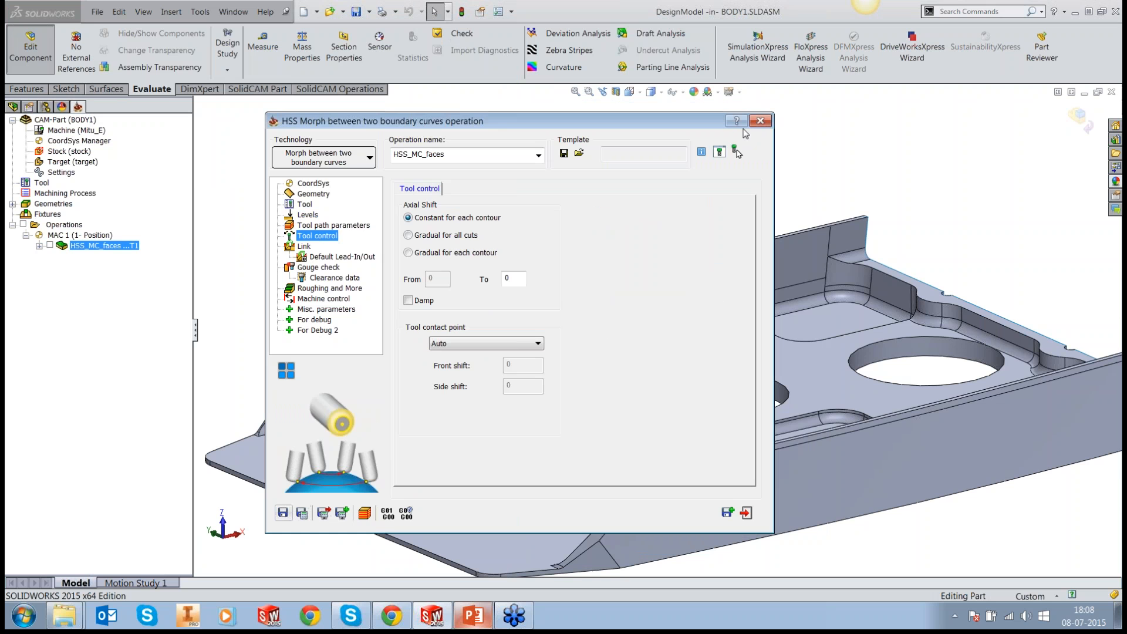
click(760, 121)
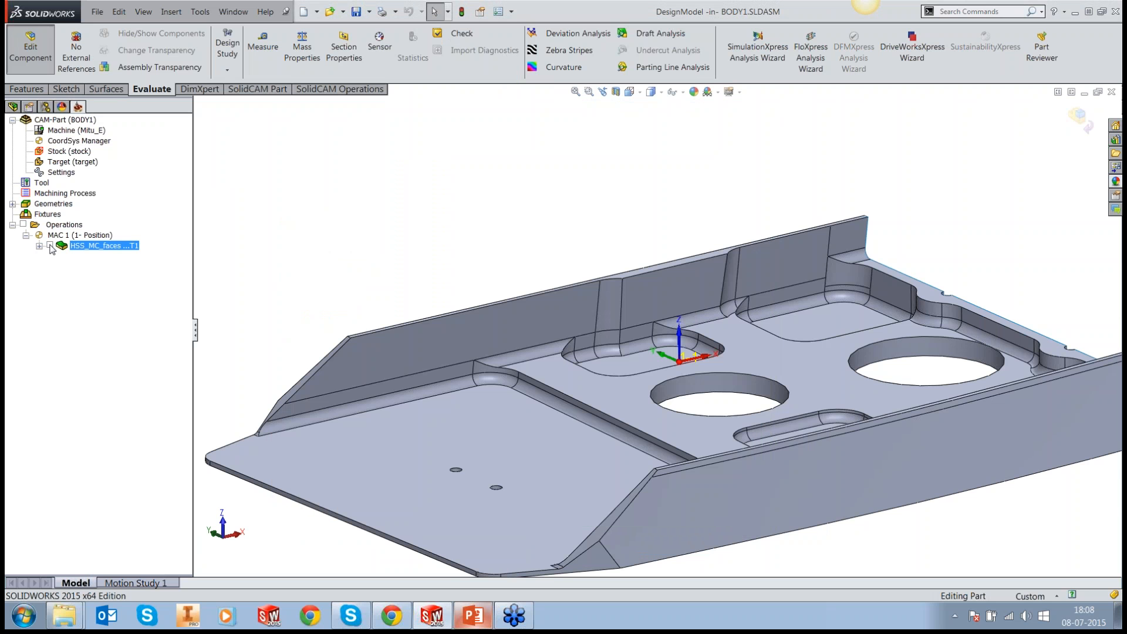
Step: Display the HSS_MC_faces toolpath and examine its passes and retracts at the wall's sloped end
click(50, 246)
middle_drag(437, 311, 464, 302)
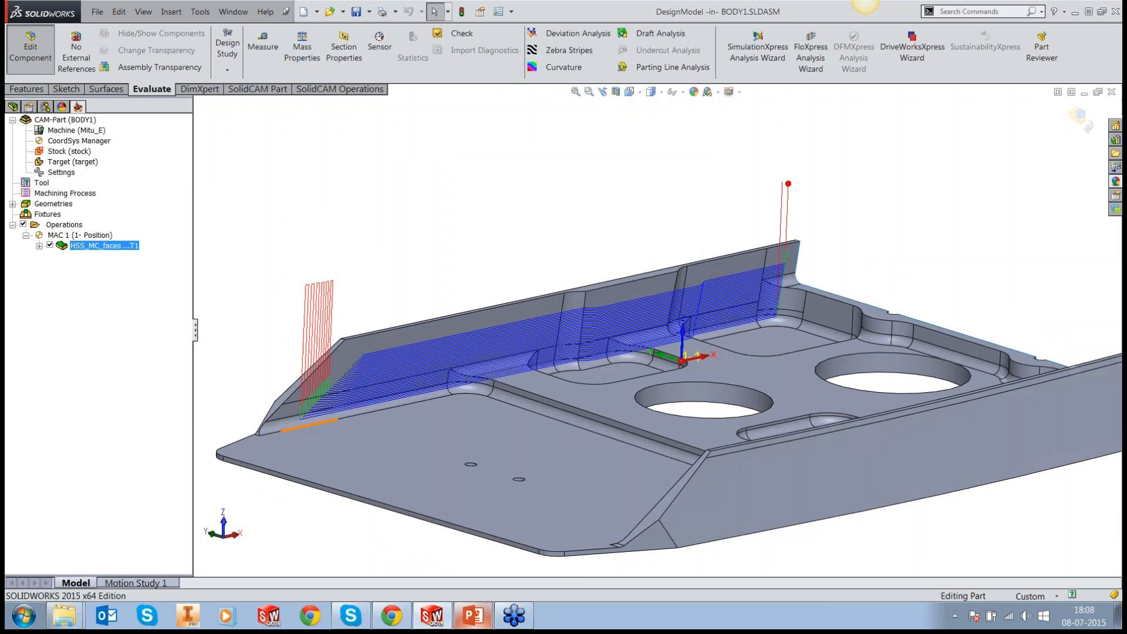
right_click(108, 251)
click(457, 316)
scroll(341, 408, down, 3)
scroll(537, 292, down, 3)
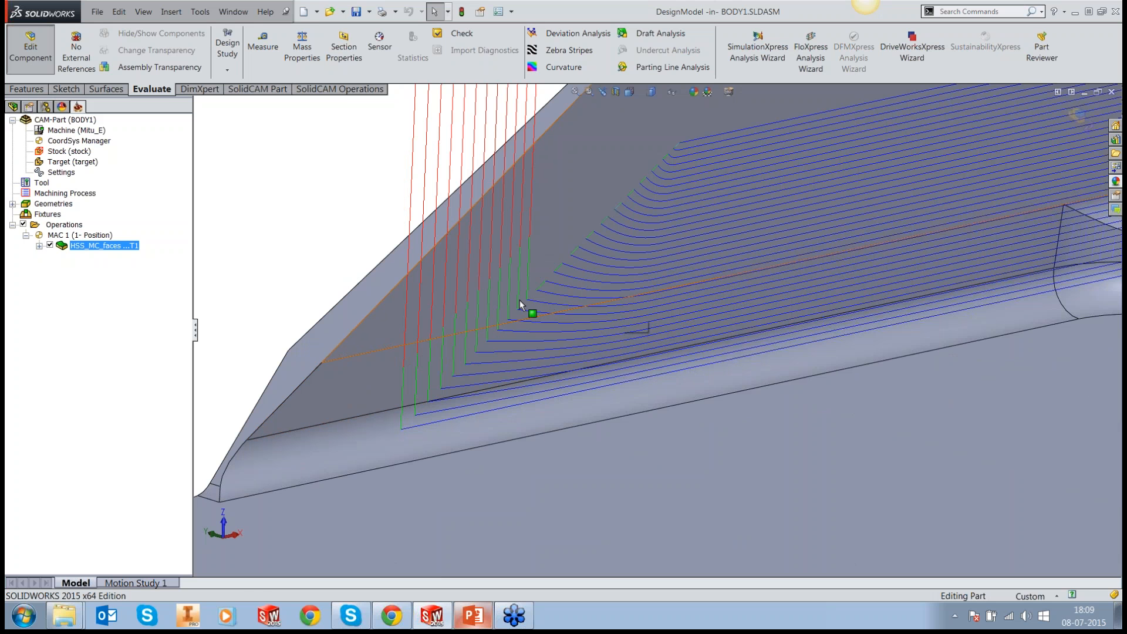
Step: Reopen the HSS_MC_faces operation, set the small move between slices to 500% of step over, then save, calculate and close it
right_click(83, 244)
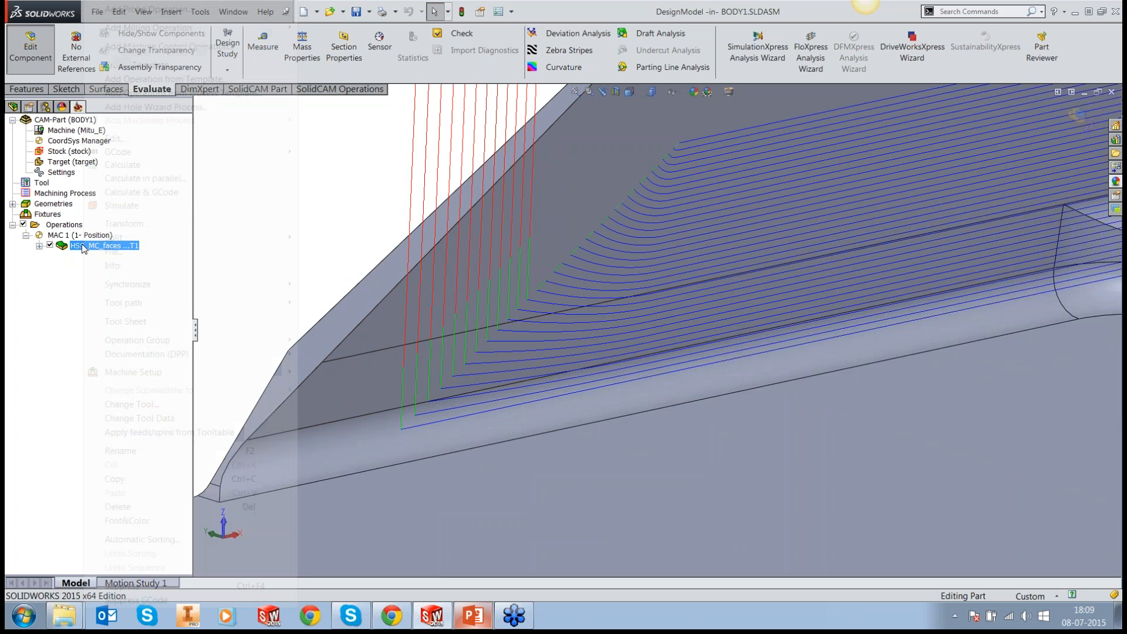
click(109, 147)
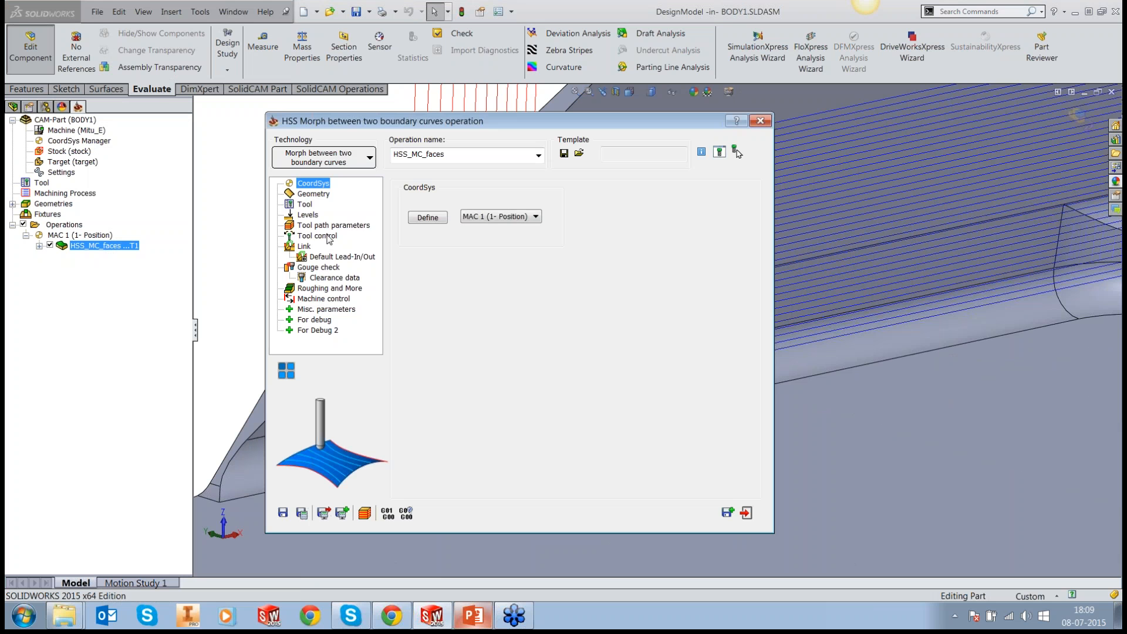
click(304, 246)
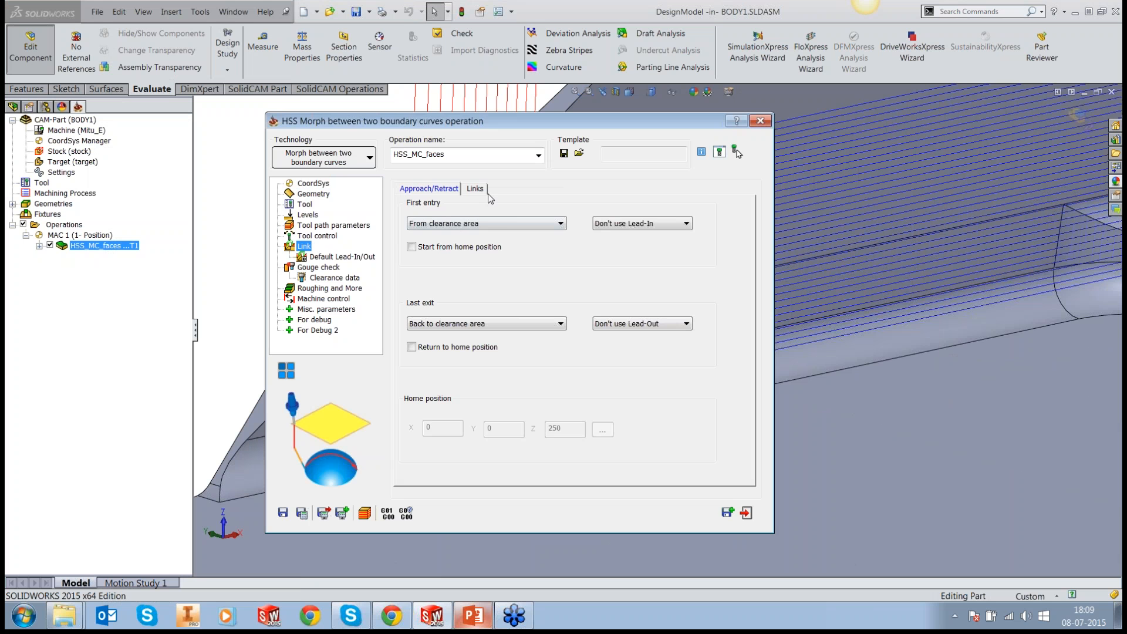
click(476, 188)
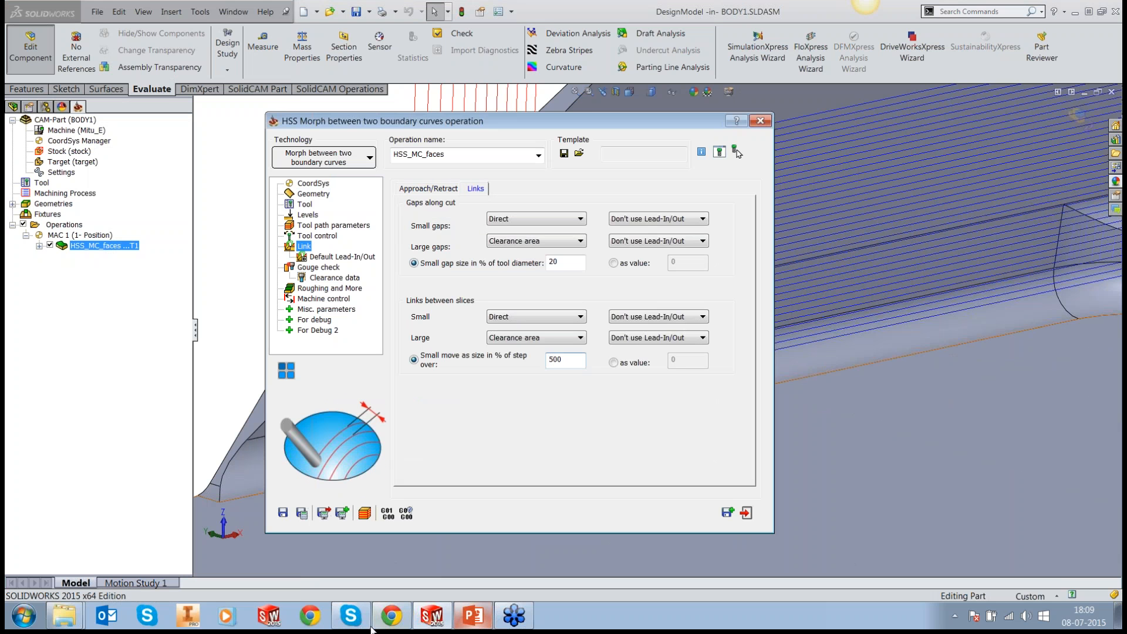
click(302, 513)
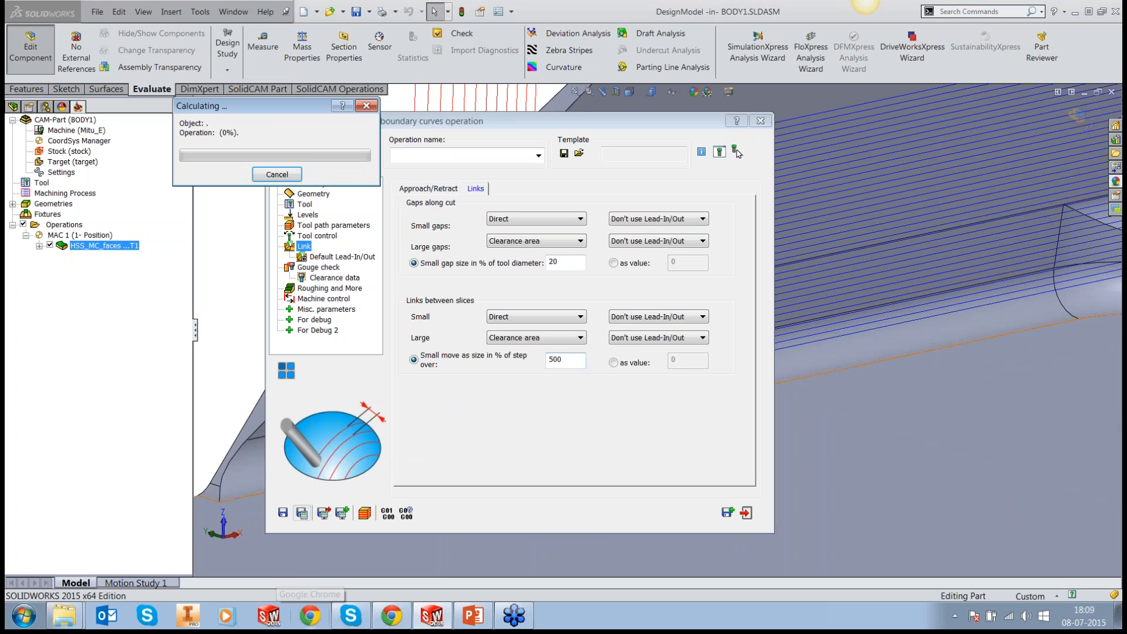
click(746, 513)
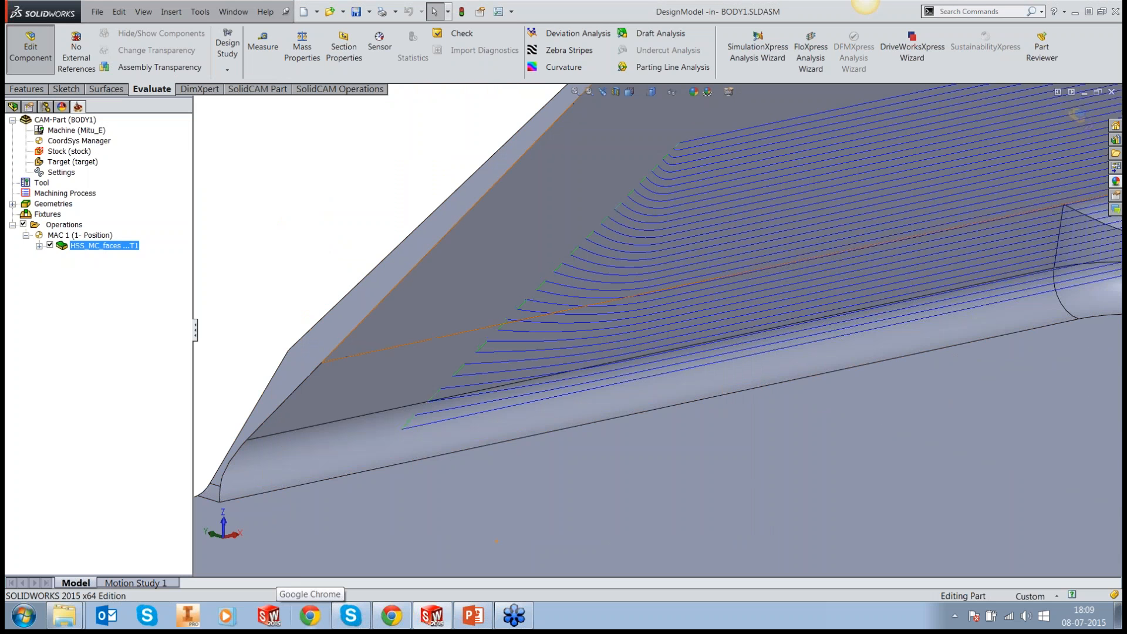
Step: Simulate the HSS_MC_faces operation at a reduced speed with the wall seen from its end, and pause it partway through the cut
scroll(421, 299, down, 2)
scroll(875, 299, down, 5)
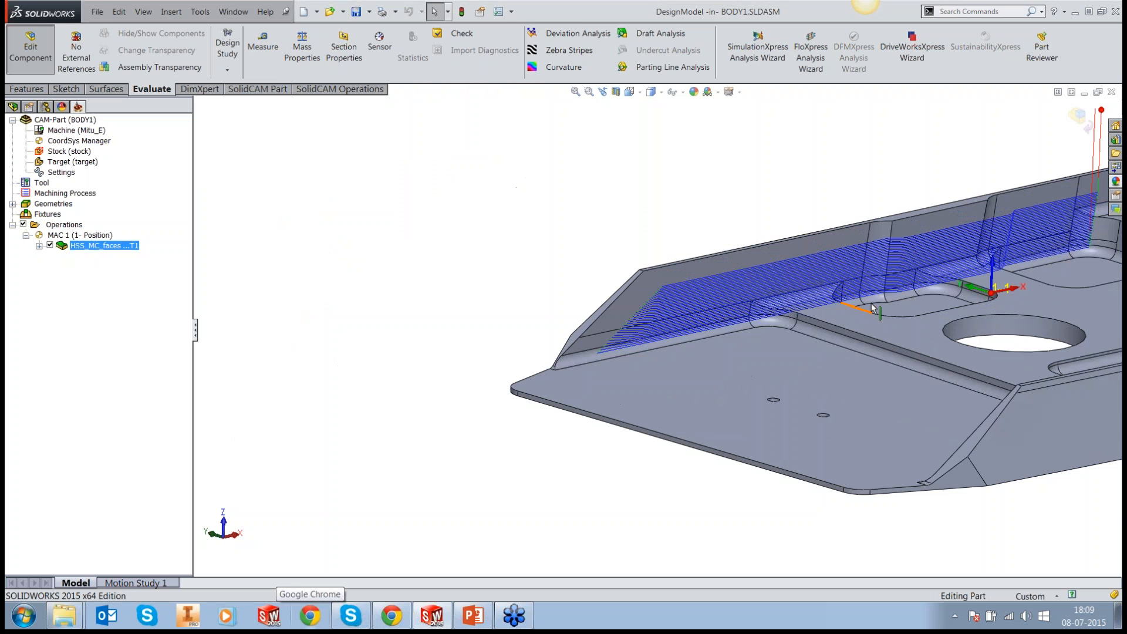
middle_drag(825, 286, 883, 248)
scroll(840, 278, down, 5)
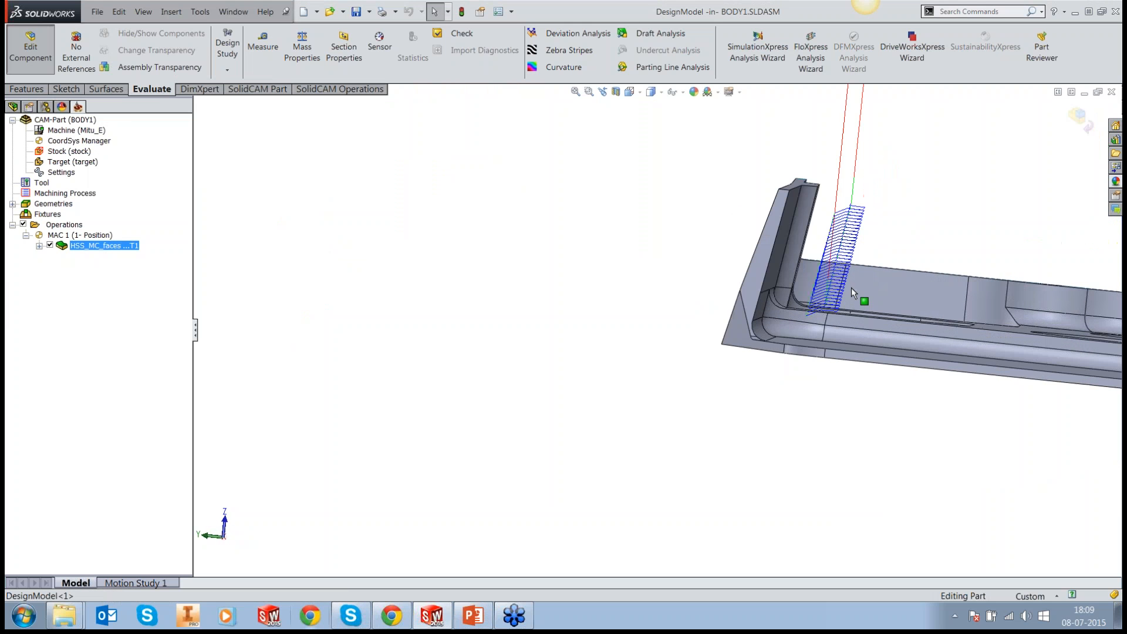
mouse_move(855, 291)
middle_down()
mouse_move(862, 296)
mouse_move(840, 302)
middle_up()
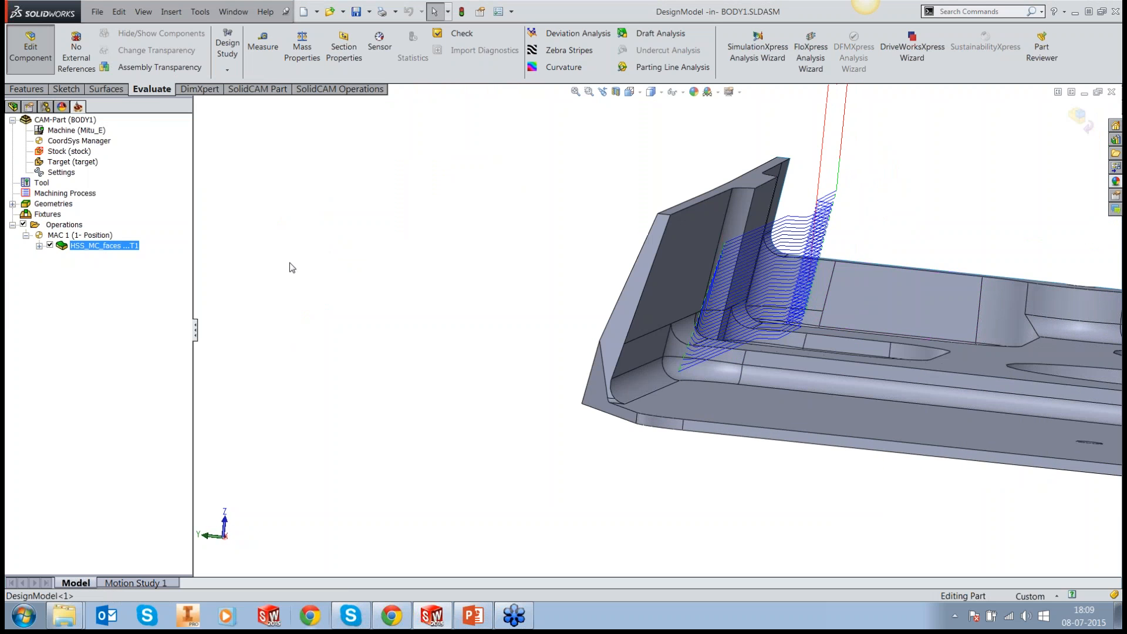
right_click(94, 246)
click(133, 206)
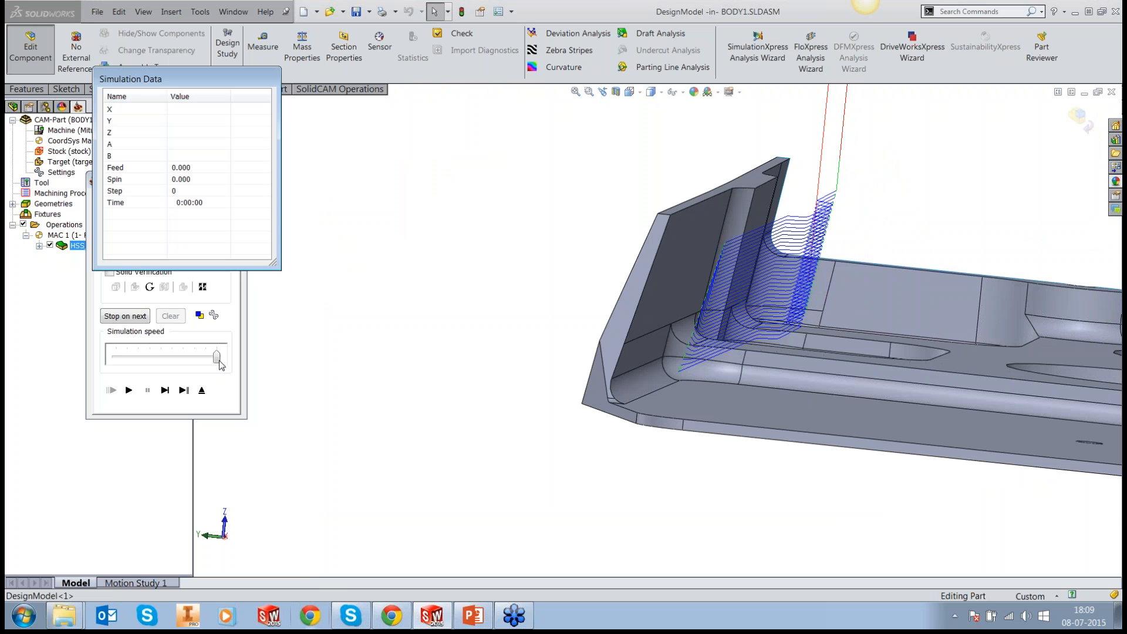
drag(217, 357, 171, 357)
click(129, 390)
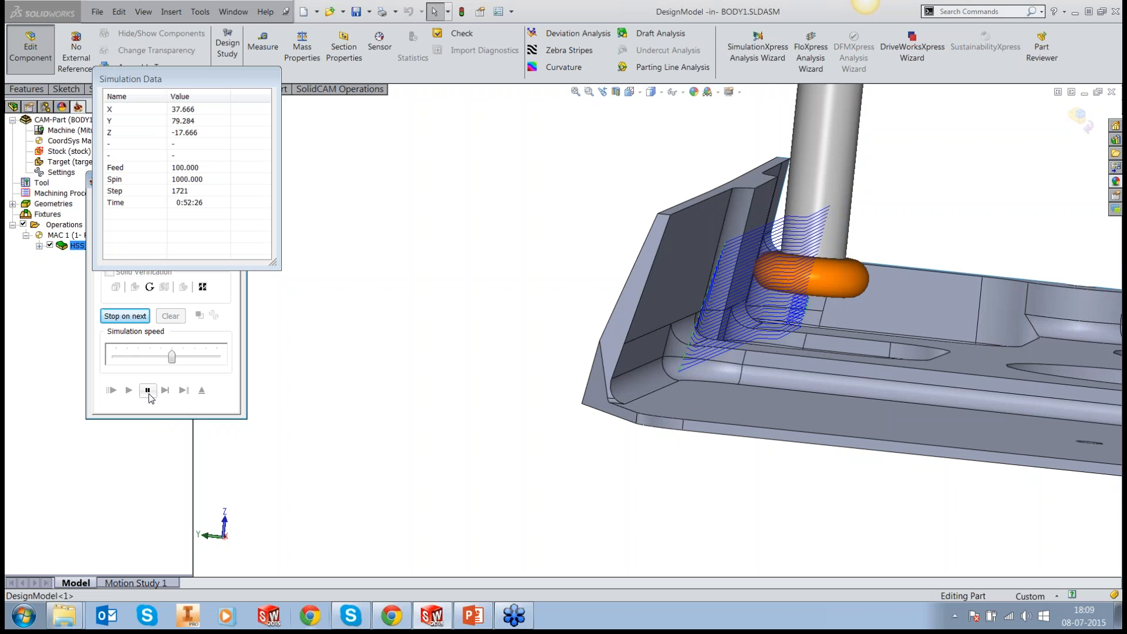
click(148, 391)
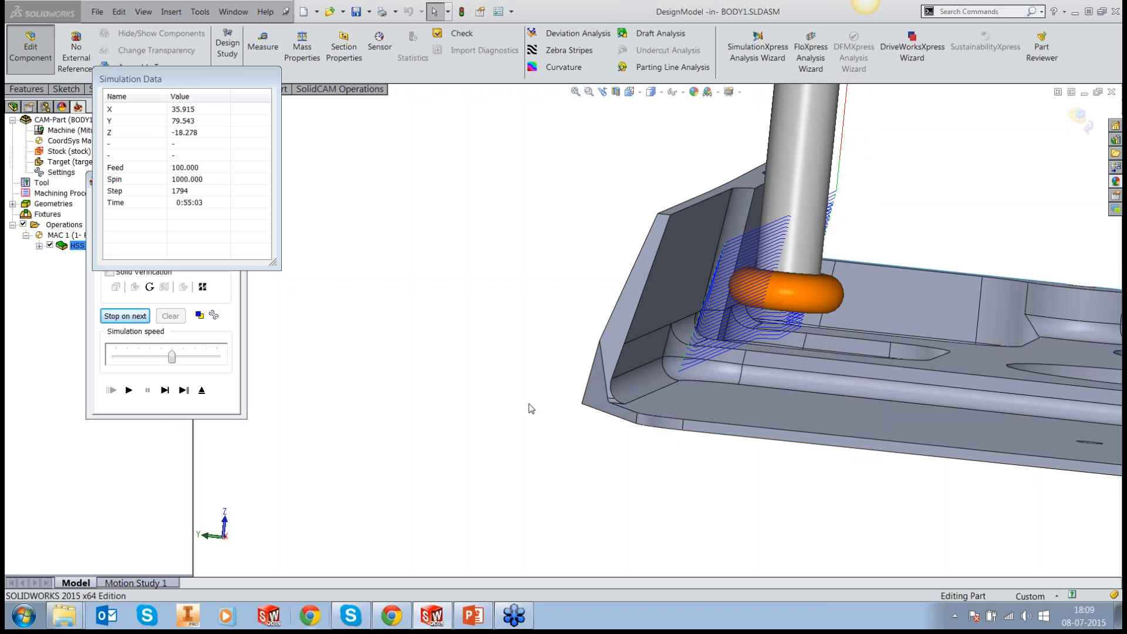
Step: Advance the paused simulation step by step, inspect the slot mill's shaft against the drafted wall, and exit the simulation
middle_drag(531, 409, 536, 396)
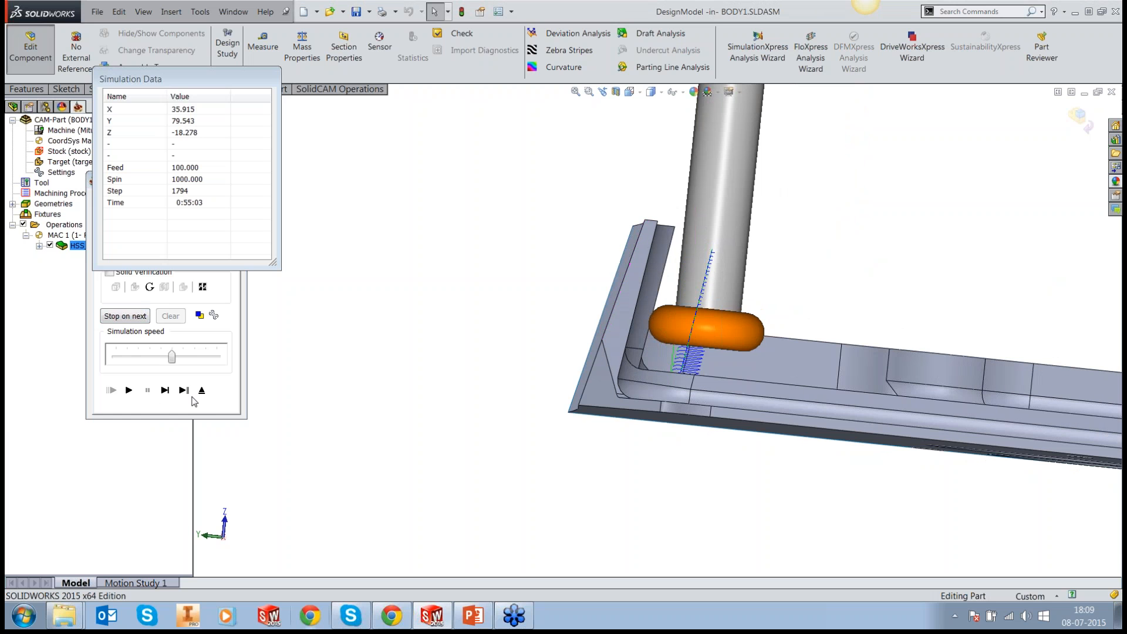
click(165, 390)
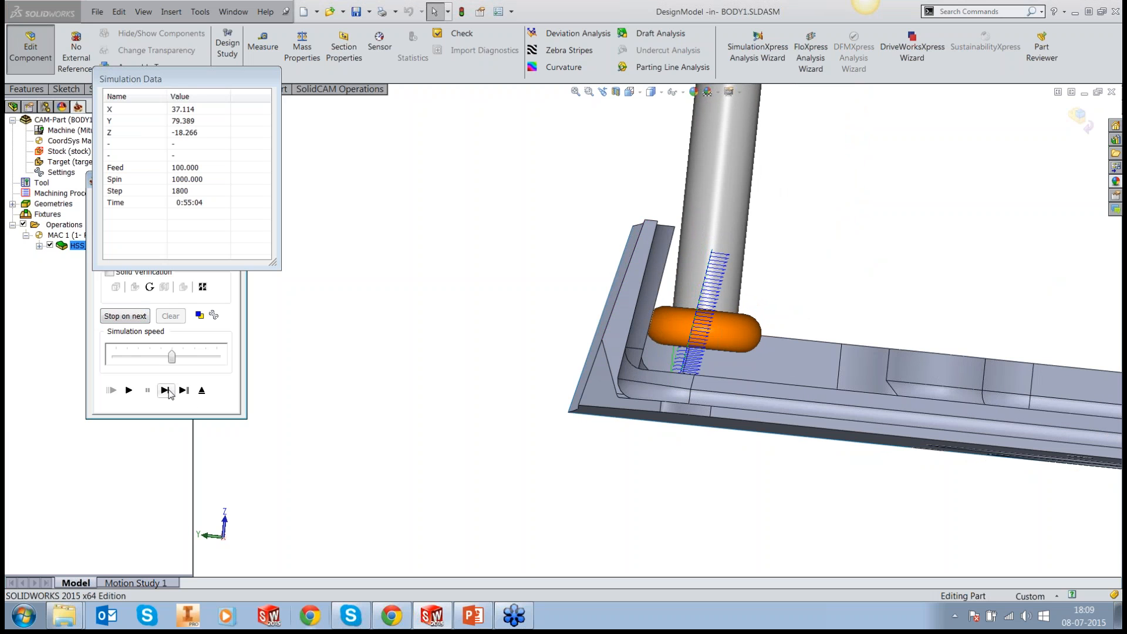
click(169, 391)
click(168, 390)
click(169, 391)
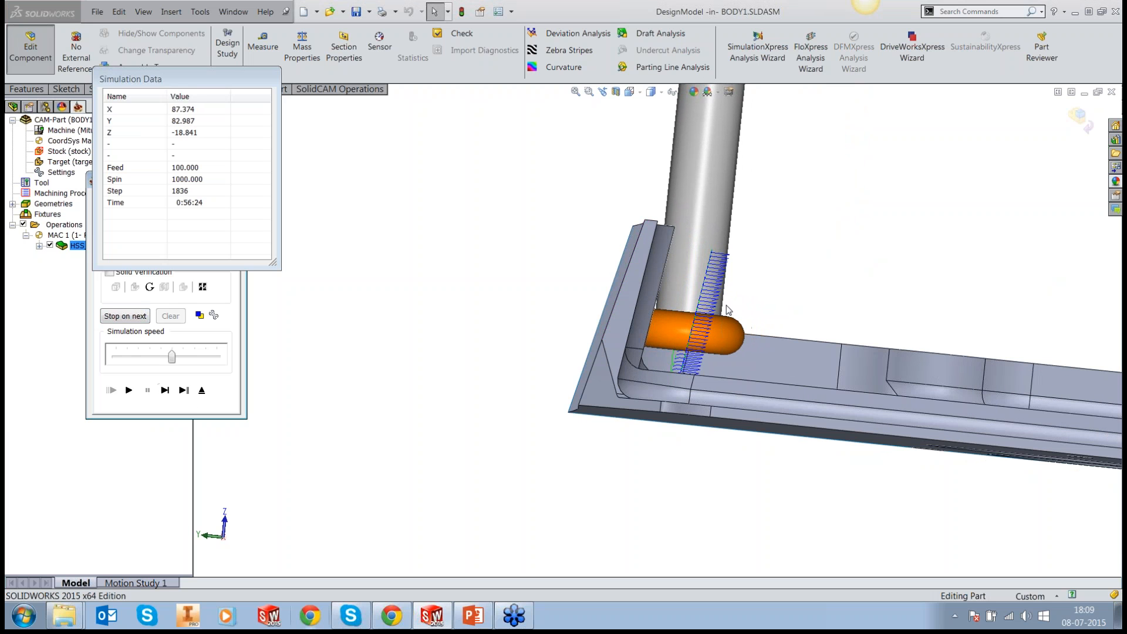
middle_drag(693, 305, 630, 273)
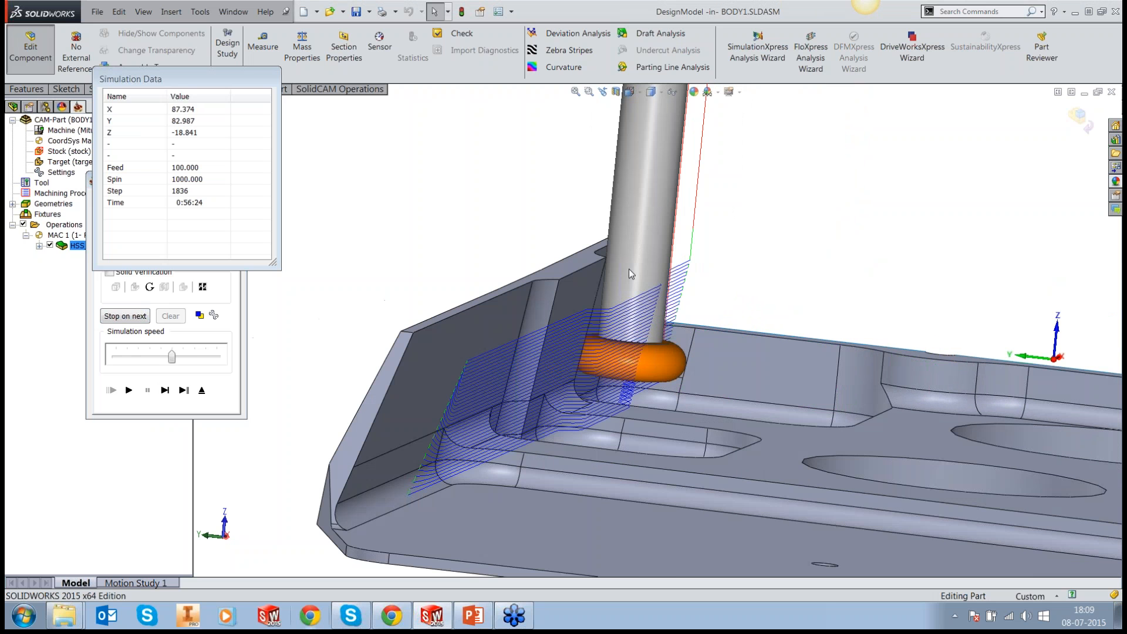
scroll(629, 269, down, 3)
scroll(654, 288, up, 5)
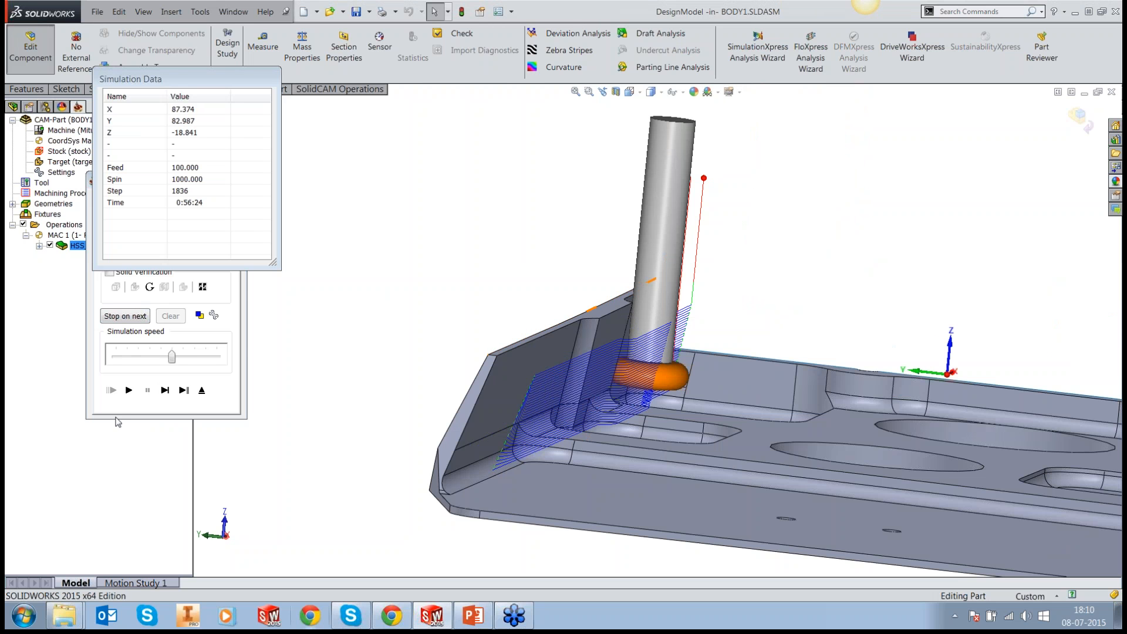
click(199, 391)
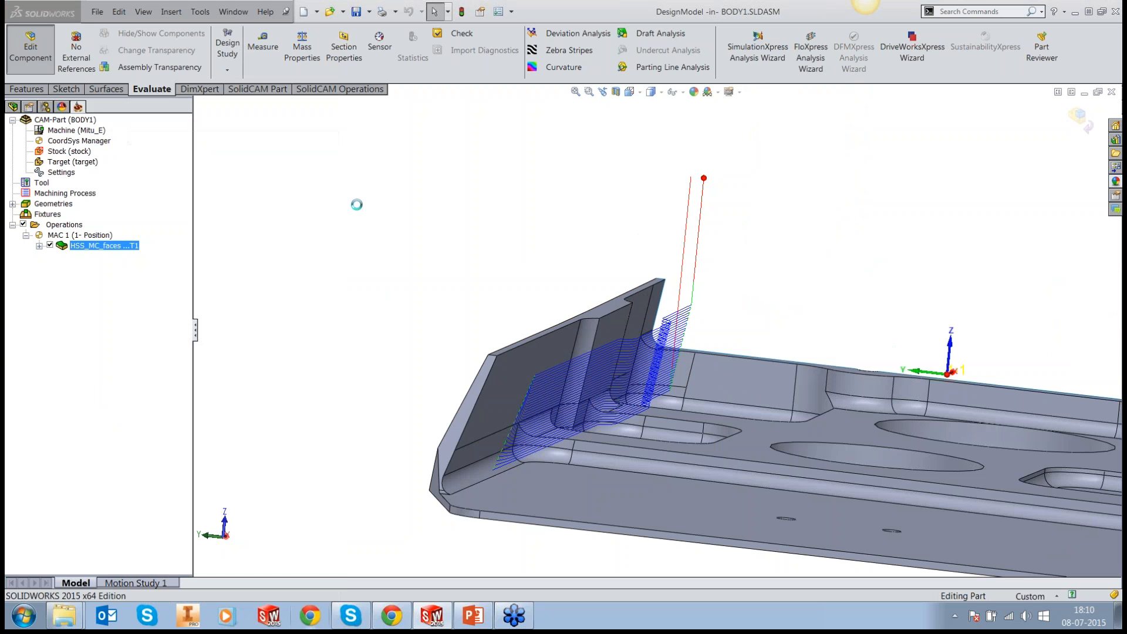
Step: Enable Gouge 1 in the operation's gouge check, testing only the arbor and tool tip against the drive surfaces, without tool shaft or check surfaces
click(318, 267)
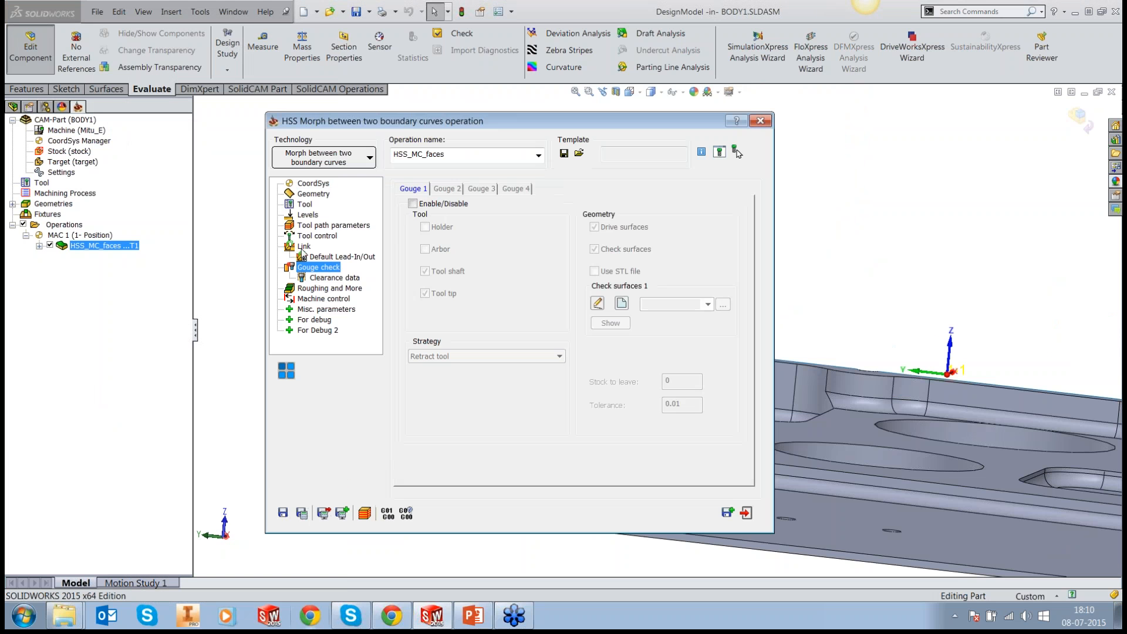
click(413, 204)
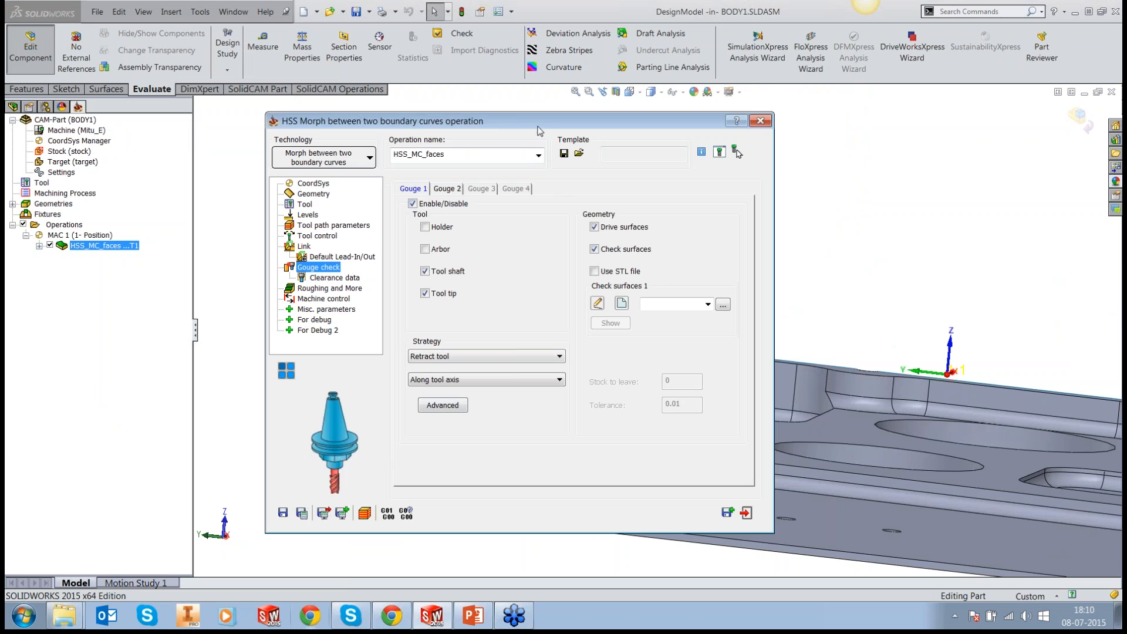
drag(528, 124, 230, 114)
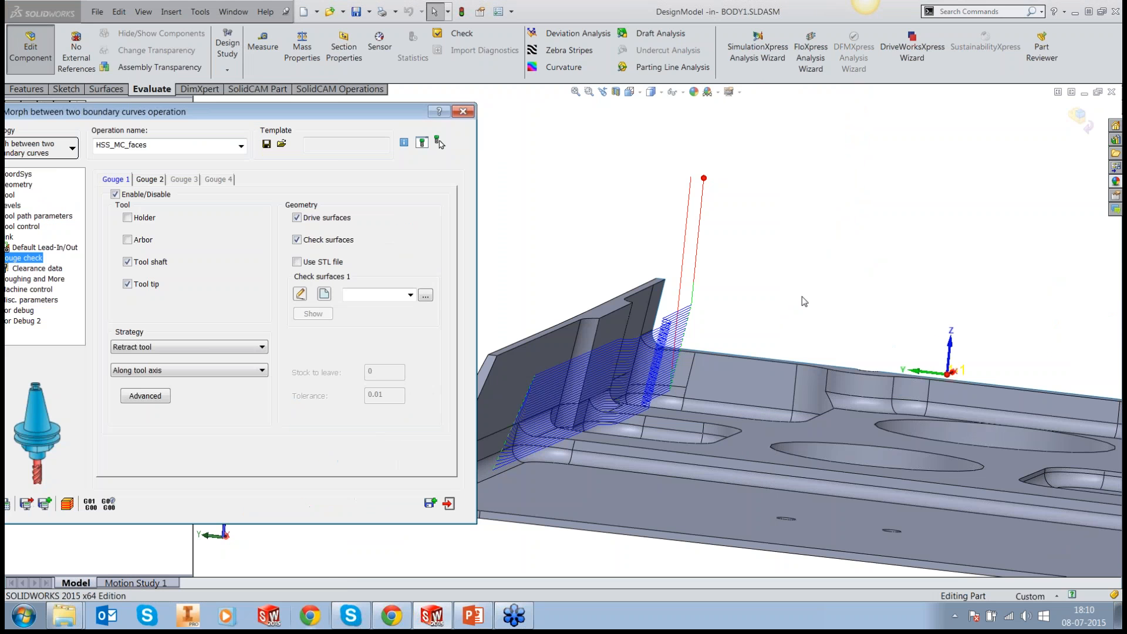
scroll(558, 385, down, 3)
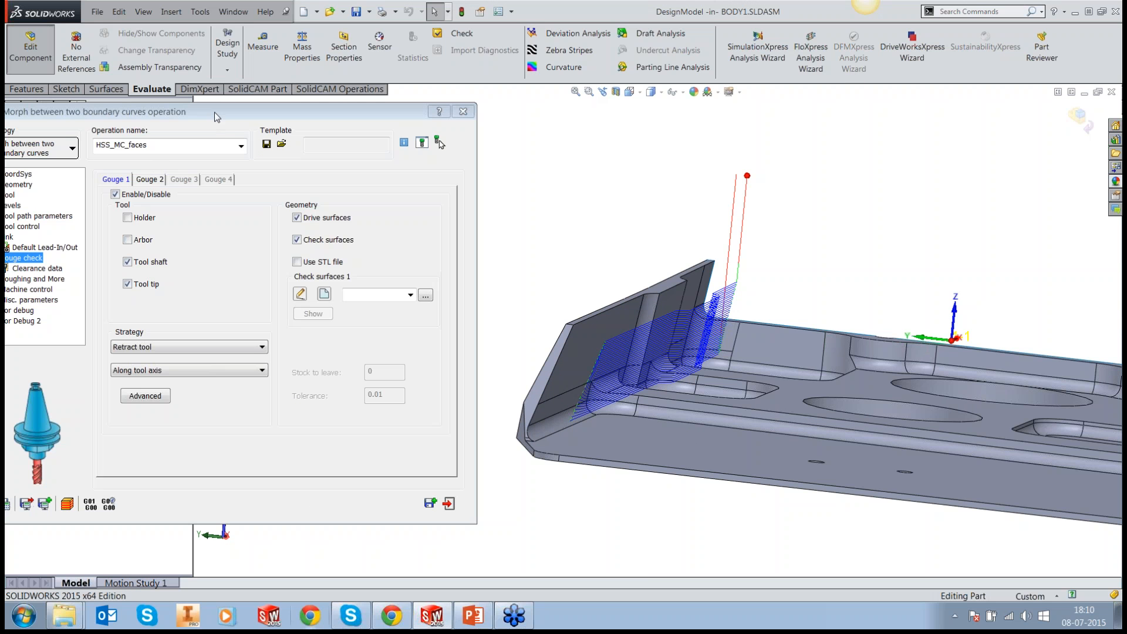
drag(214, 112, 312, 108)
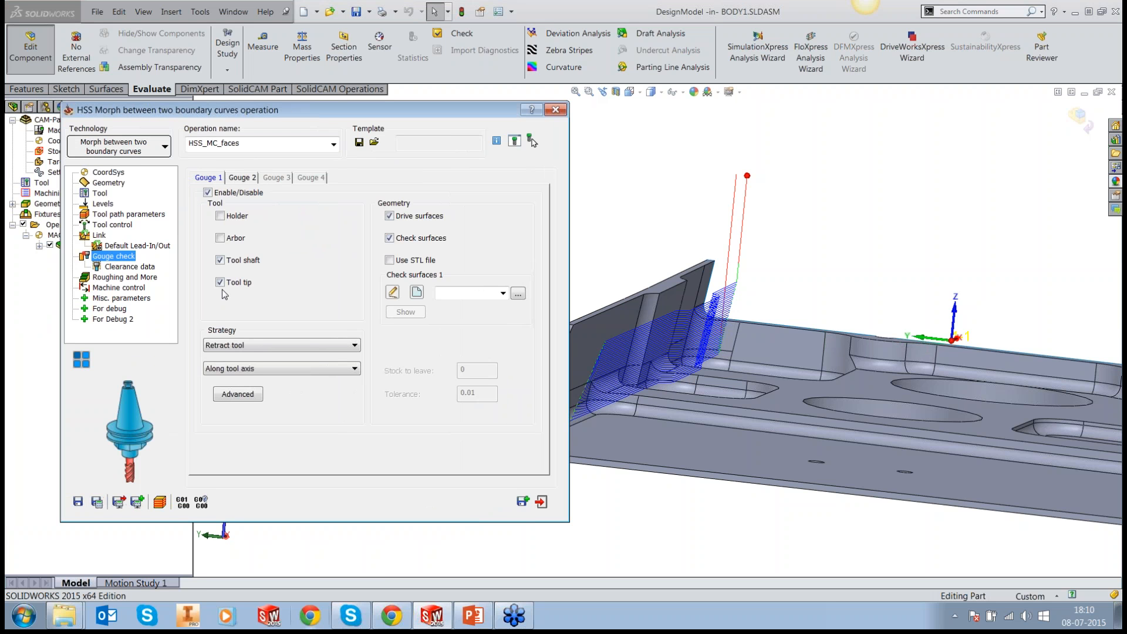
click(220, 260)
click(220, 238)
click(389, 237)
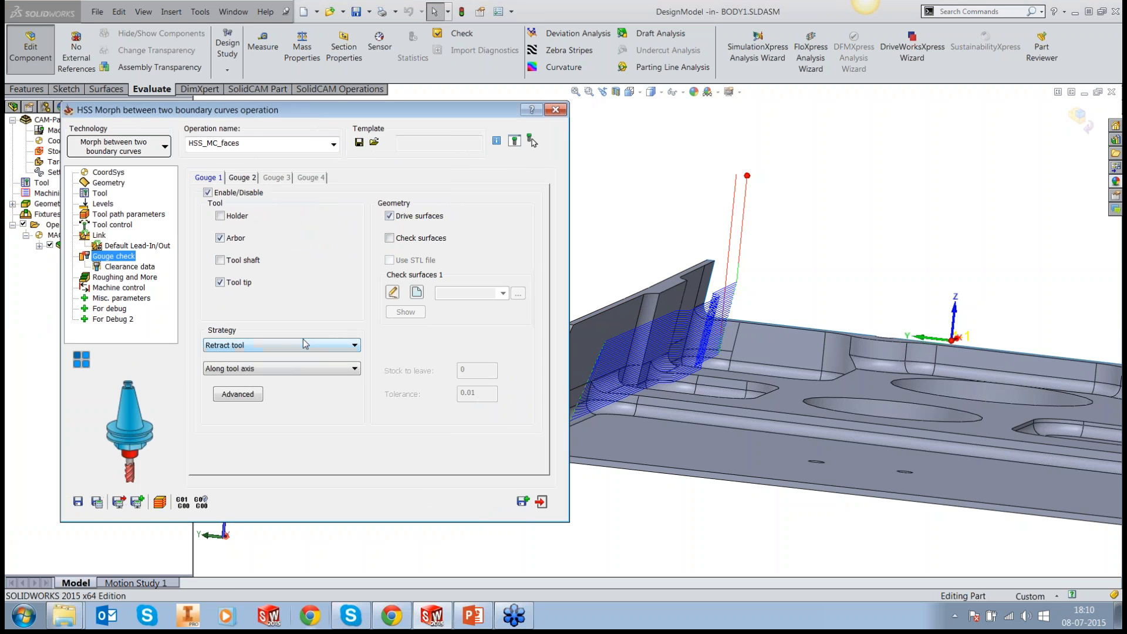
Step: Set the Gouge 1 retract tool strategy to move along -Y, away from the drafted wall
click(674, 243)
scroll(673, 258, up, 3)
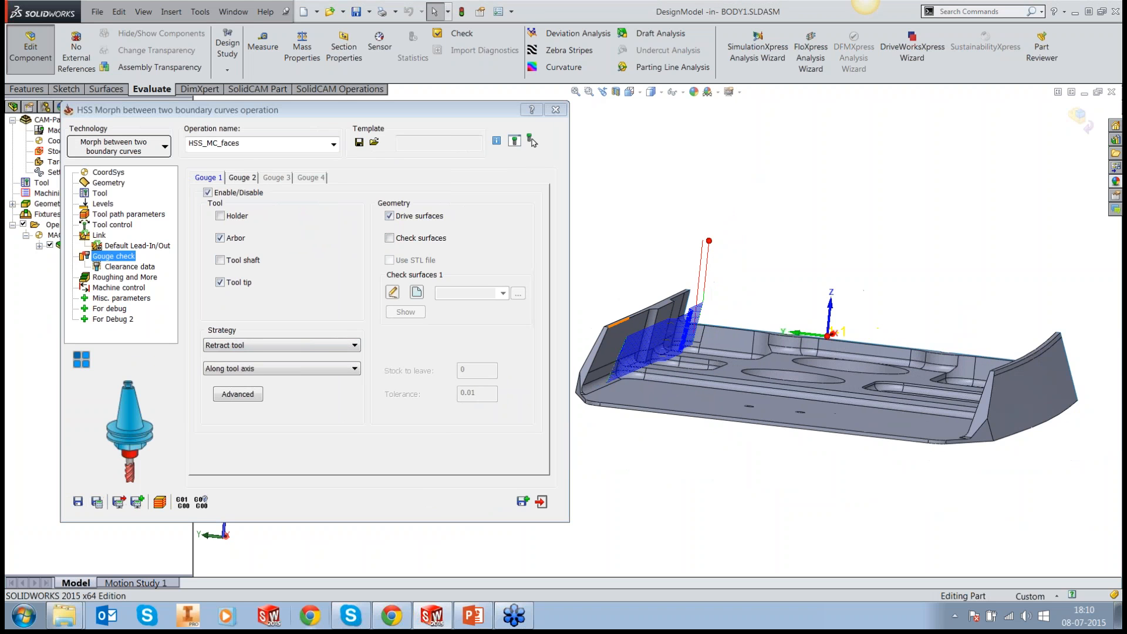
scroll(589, 336, down, 3)
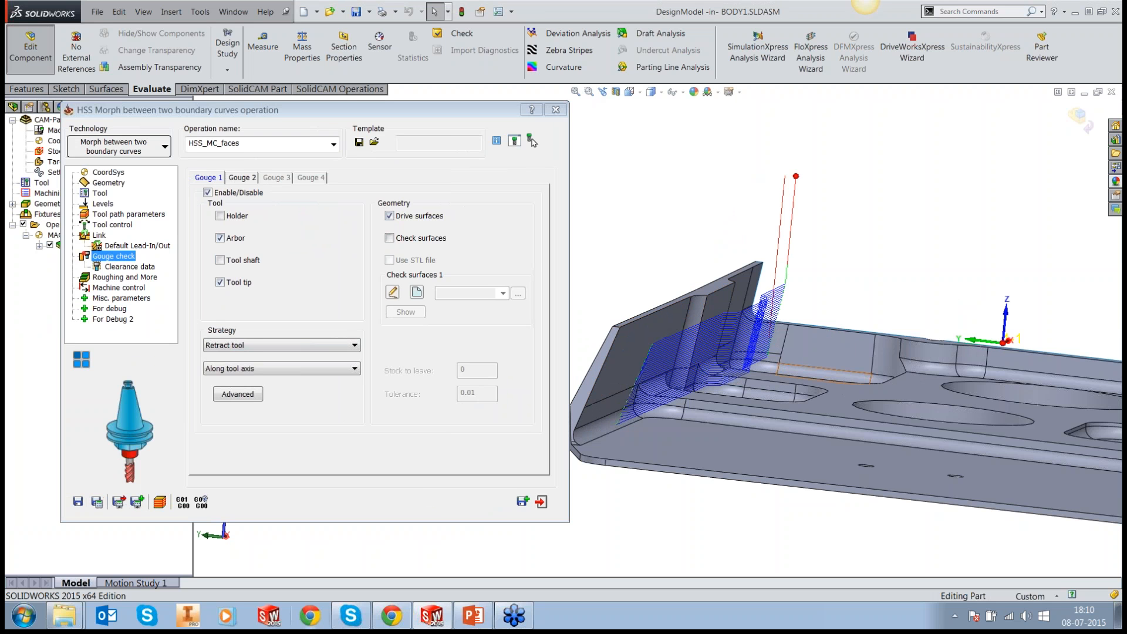
middle_drag(786, 347, 835, 367)
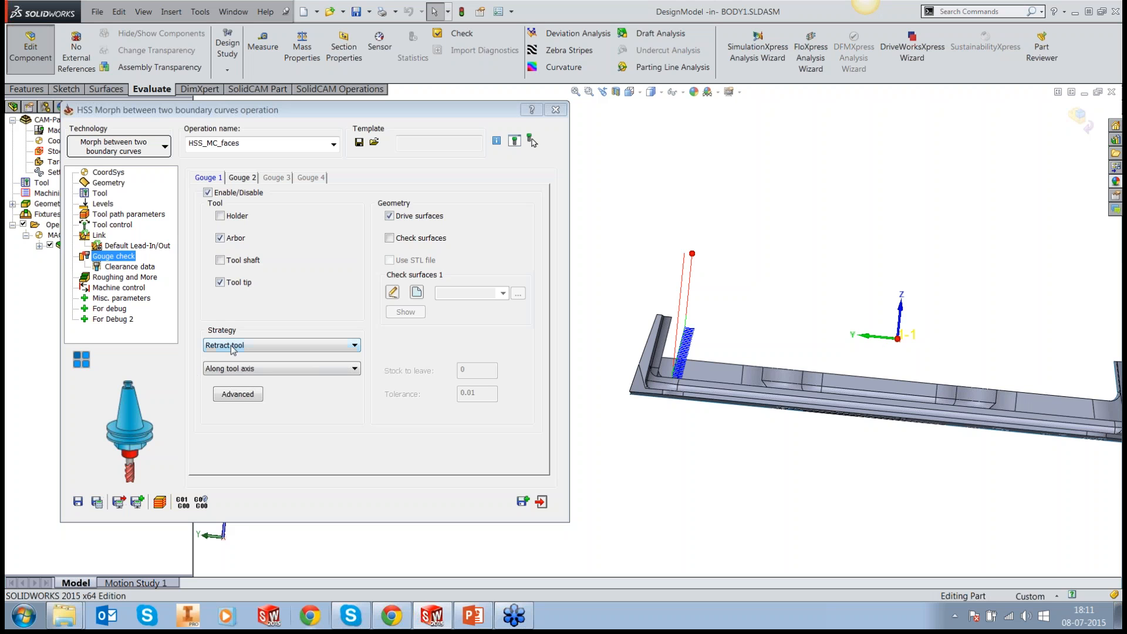
click(233, 370)
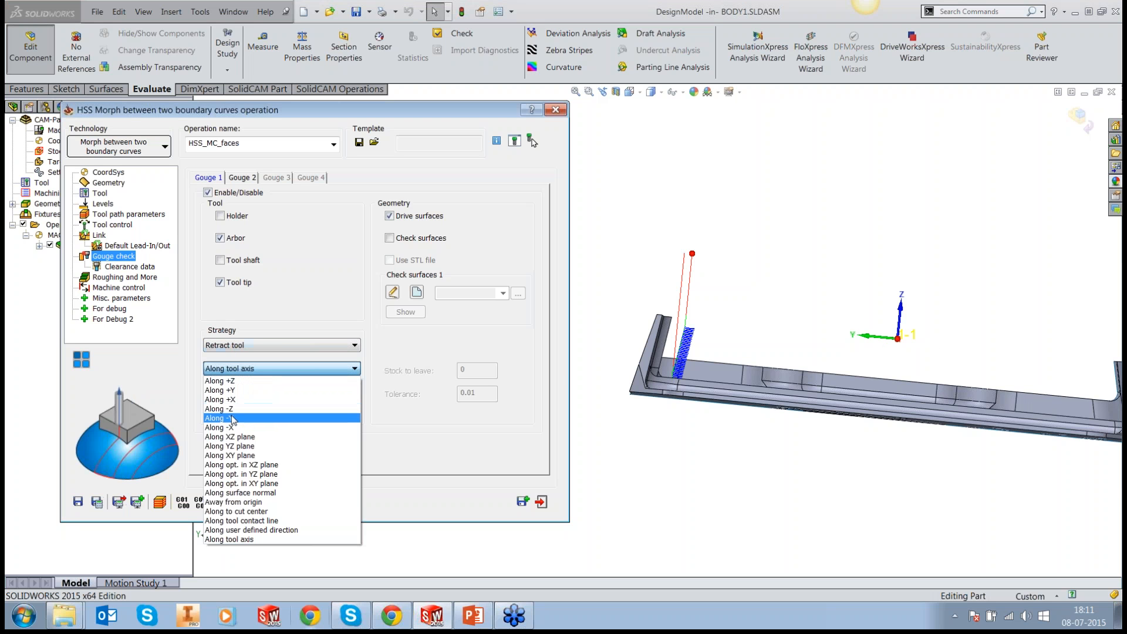
click(232, 414)
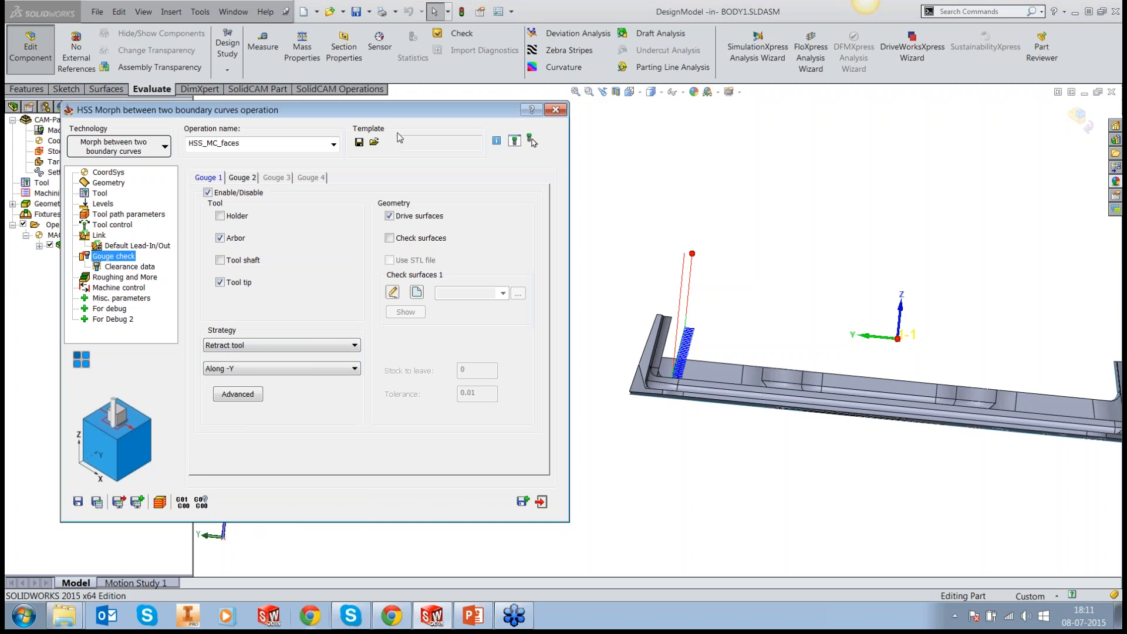
Step: Save and calculate the gouge-checked operation, close its dialog, and inspect the toolpath along the drafted wall
drag(389, 115, 516, 135)
click(224, 522)
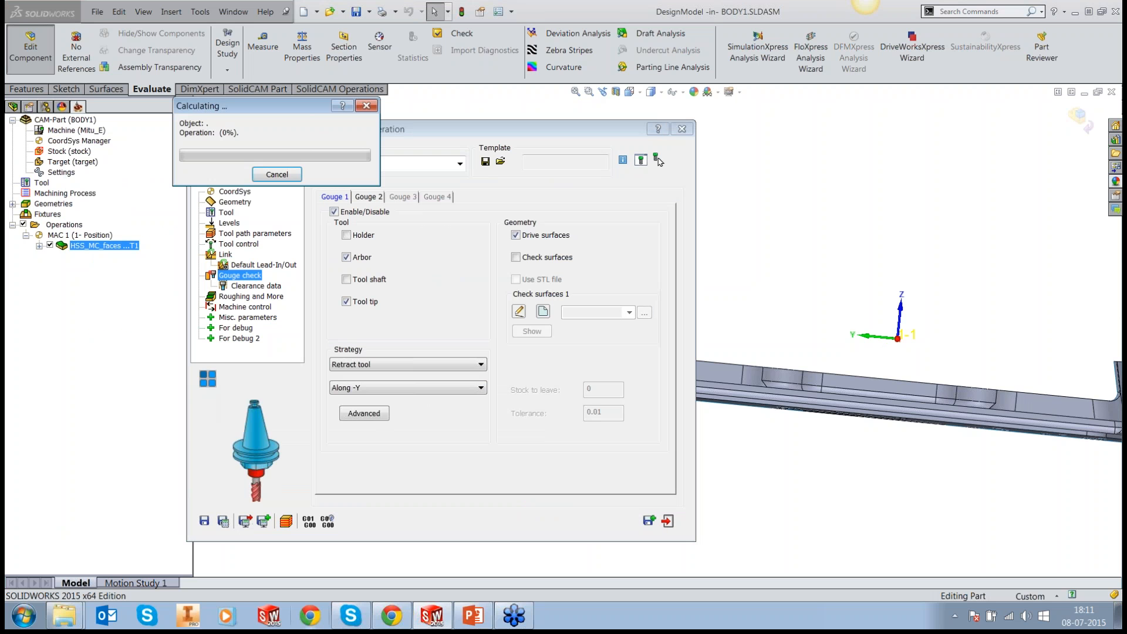
click(668, 522)
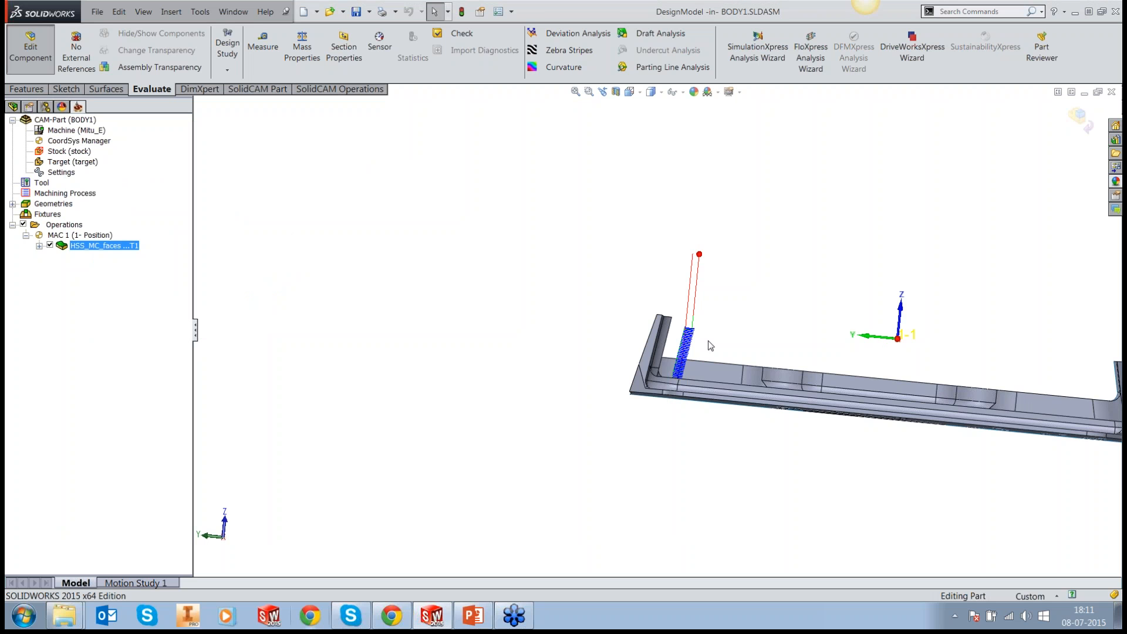
middle_drag(707, 344, 672, 378)
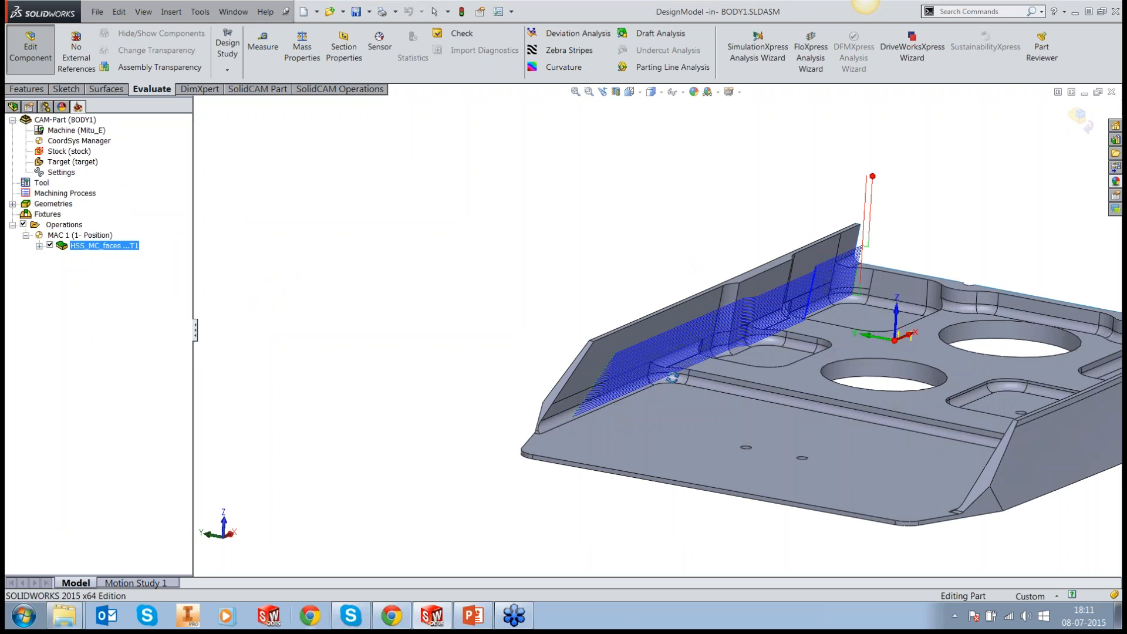
scroll(803, 313, down, 3)
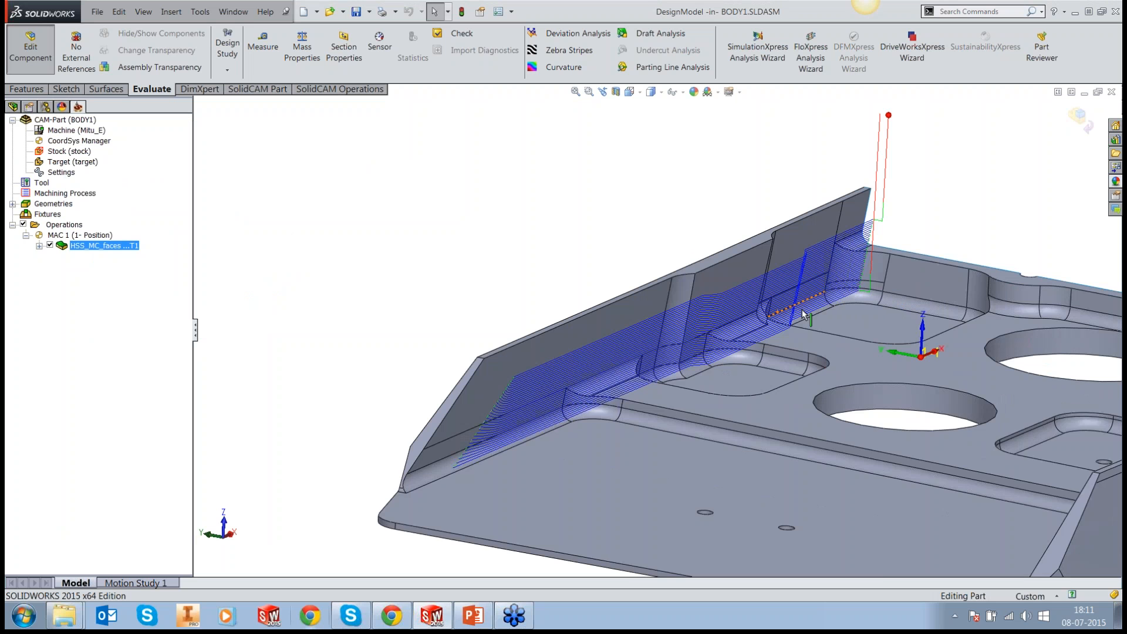
middle_drag(803, 313, 808, 303)
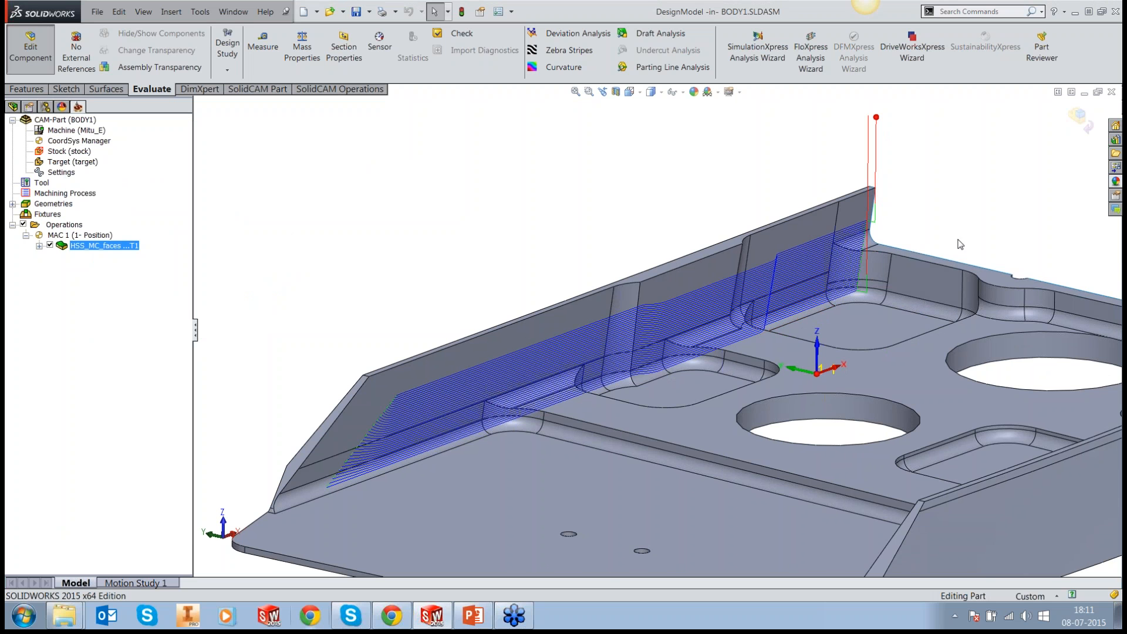
scroll(907, 283, up, 2)
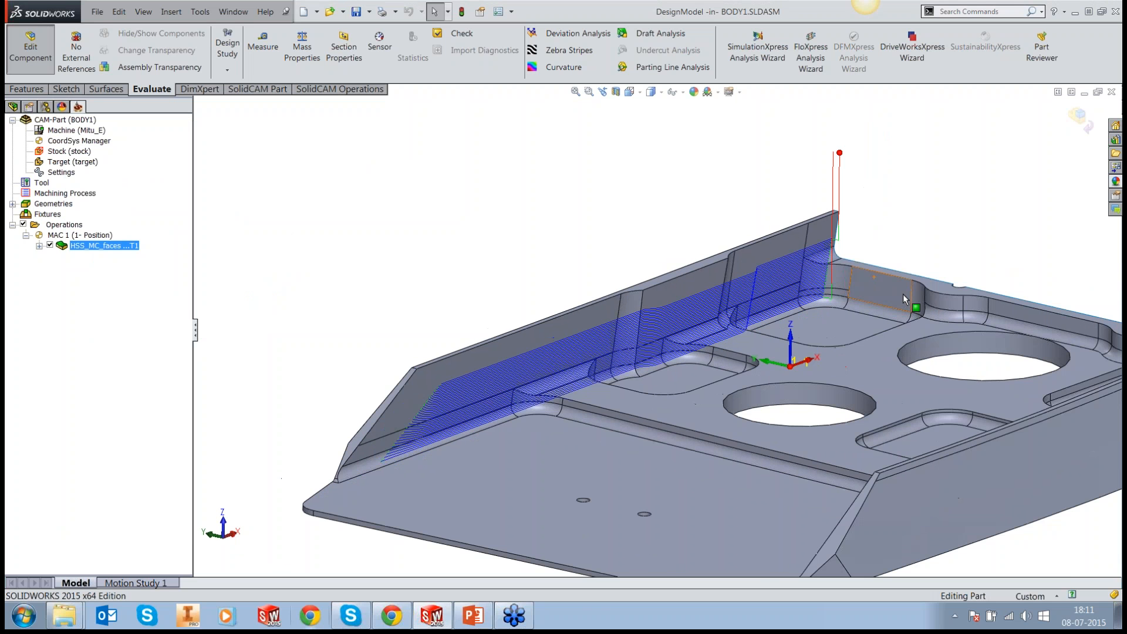
Step: Simulate the HSS_MC_faces operation at a higher speed and pause it while the tool works along the drafted wall
scroll(903, 294, down, 3)
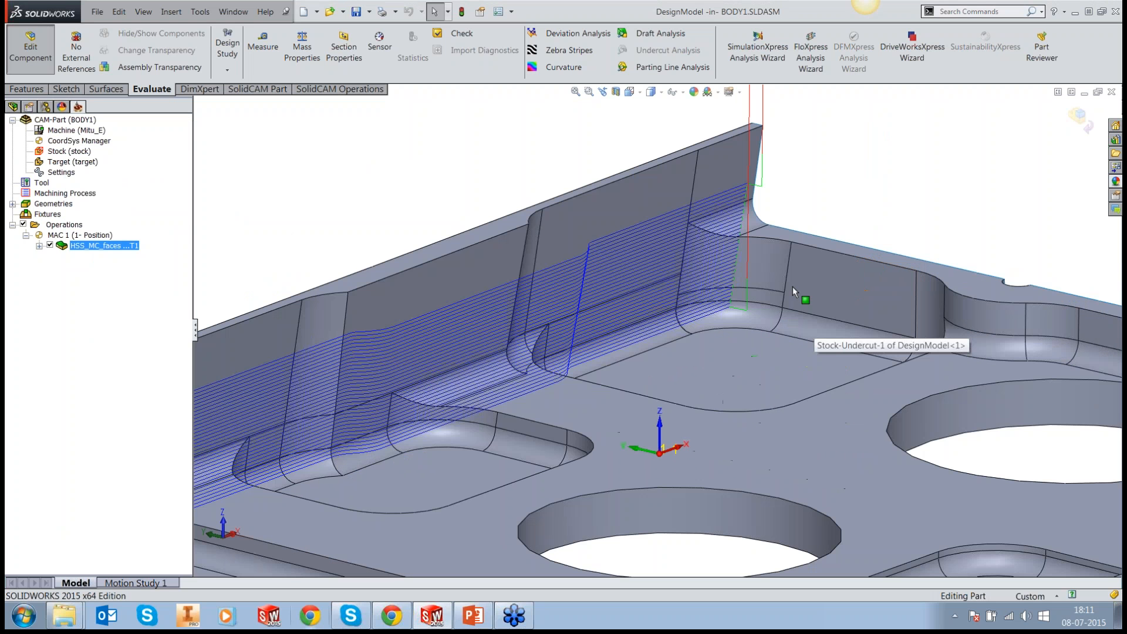
middle_drag(793, 286, 757, 266)
right_click(86, 249)
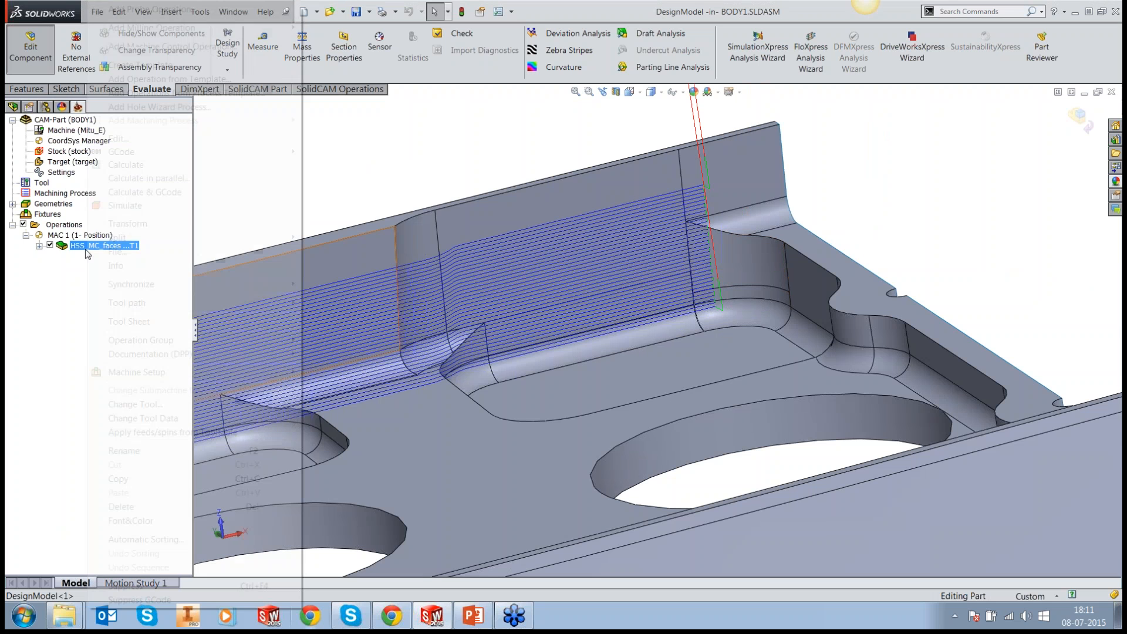
click(122, 320)
click(132, 392)
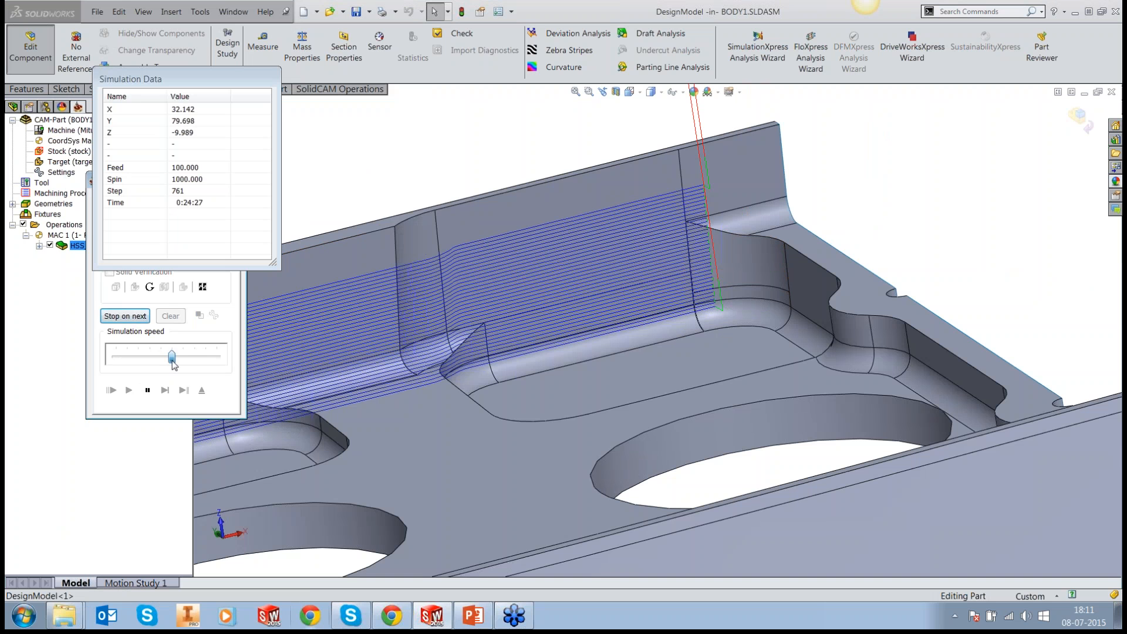
drag(172, 356, 182, 356)
click(149, 392)
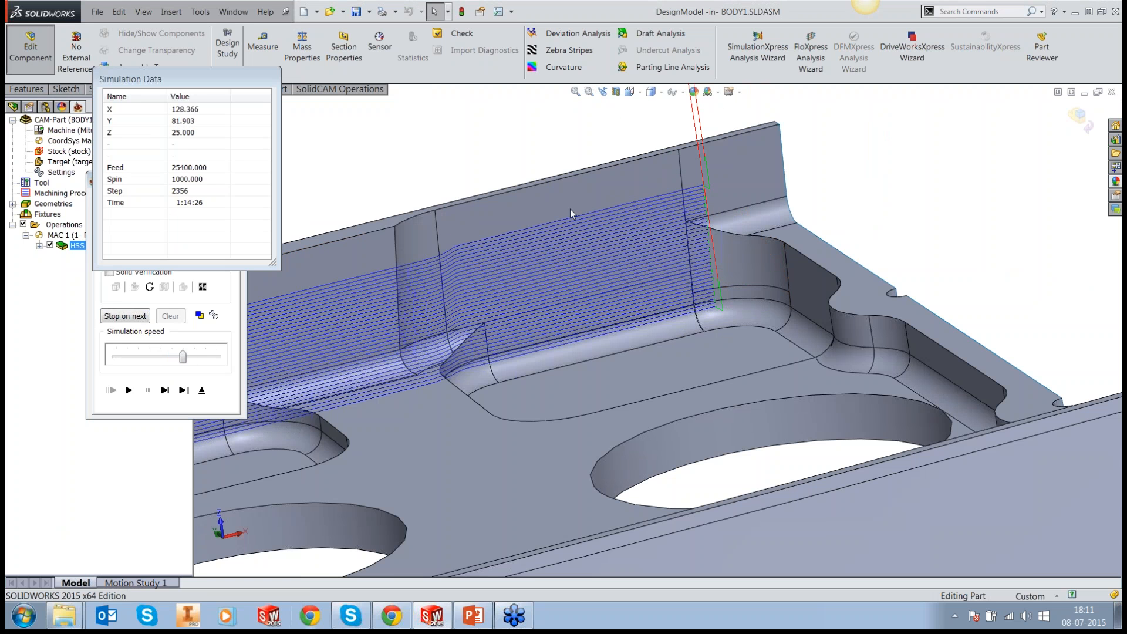
scroll(570, 209, up, 2)
scroll(569, 209, up, 3)
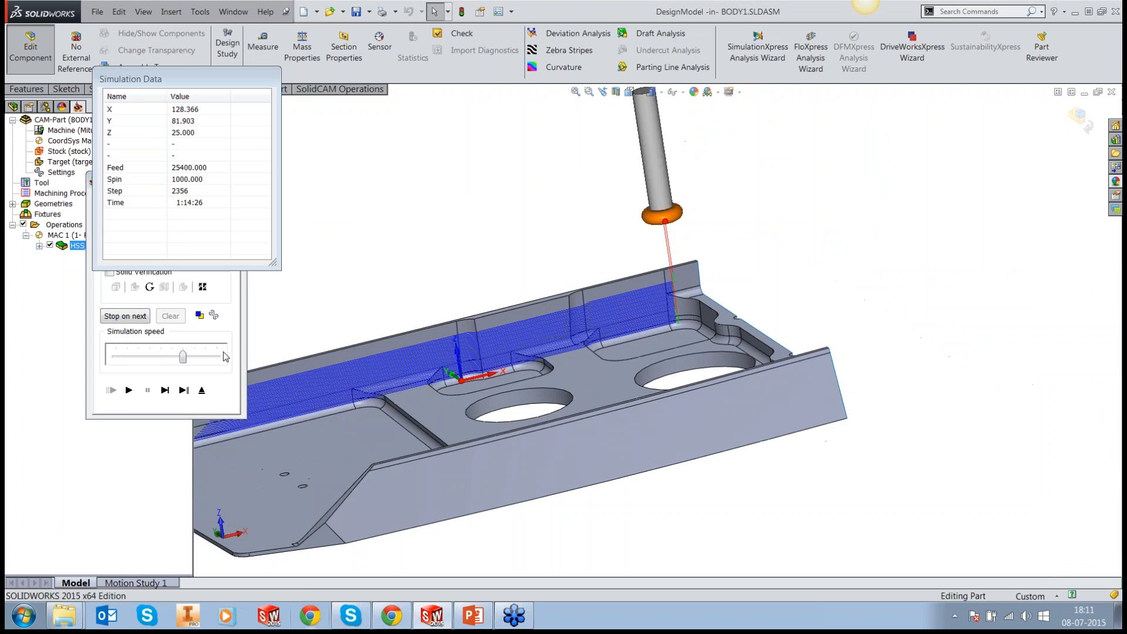
Step: Advance the simulation to the end of a pass, inspect the tool at the pocket's corner fillet, and exit the simulation
click(165, 390)
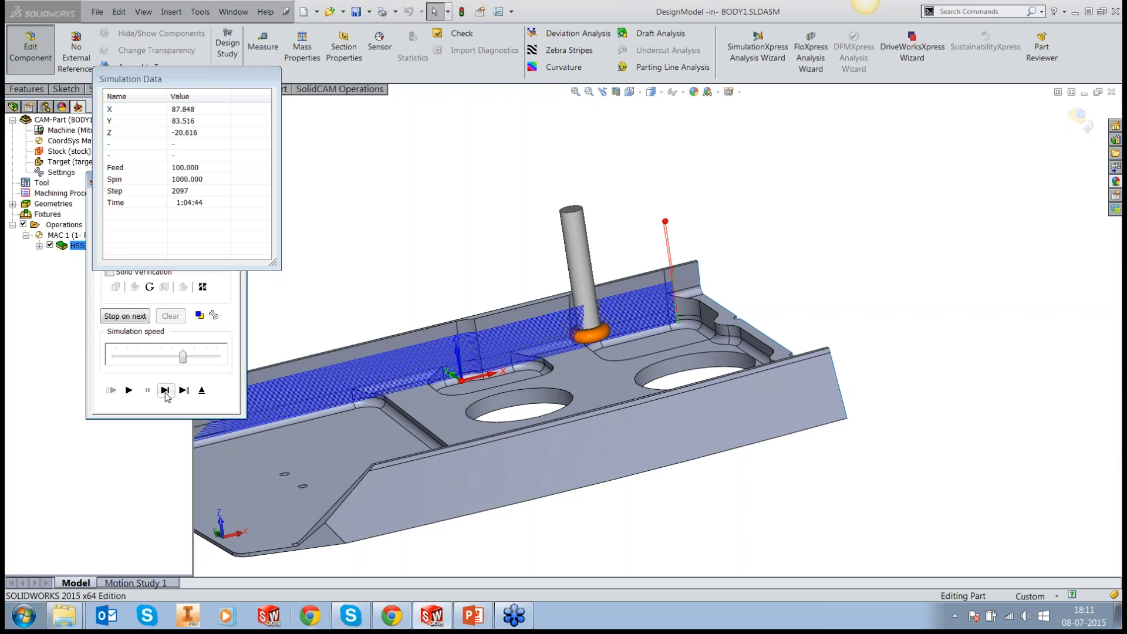
click(166, 393)
click(165, 393)
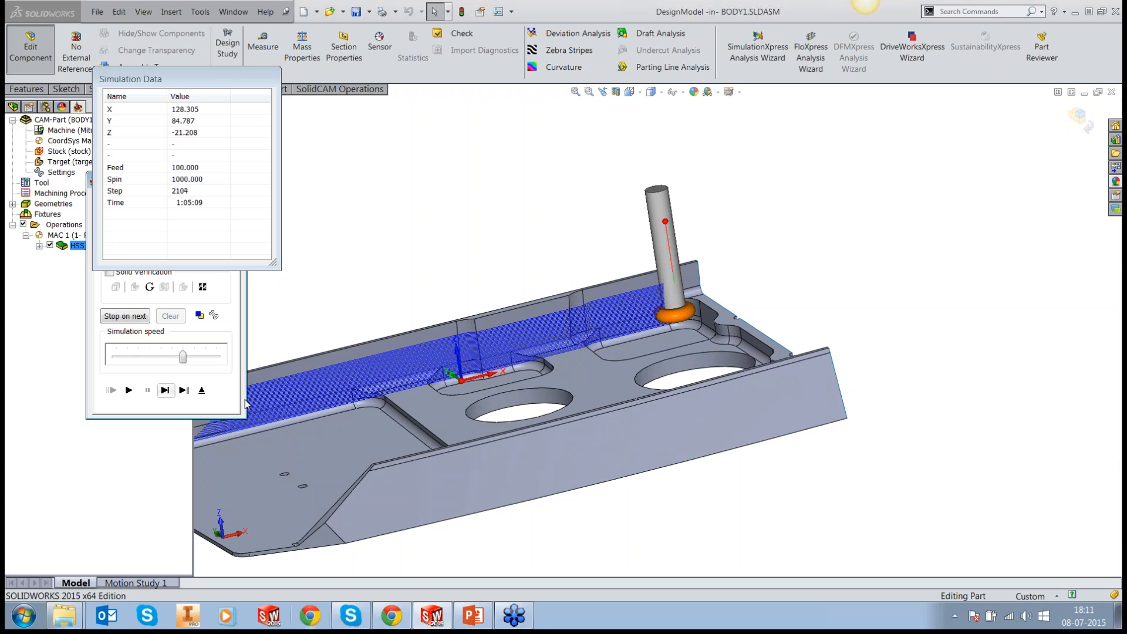
middle_drag(709, 319, 712, 471)
scroll(629, 206, down, 3)
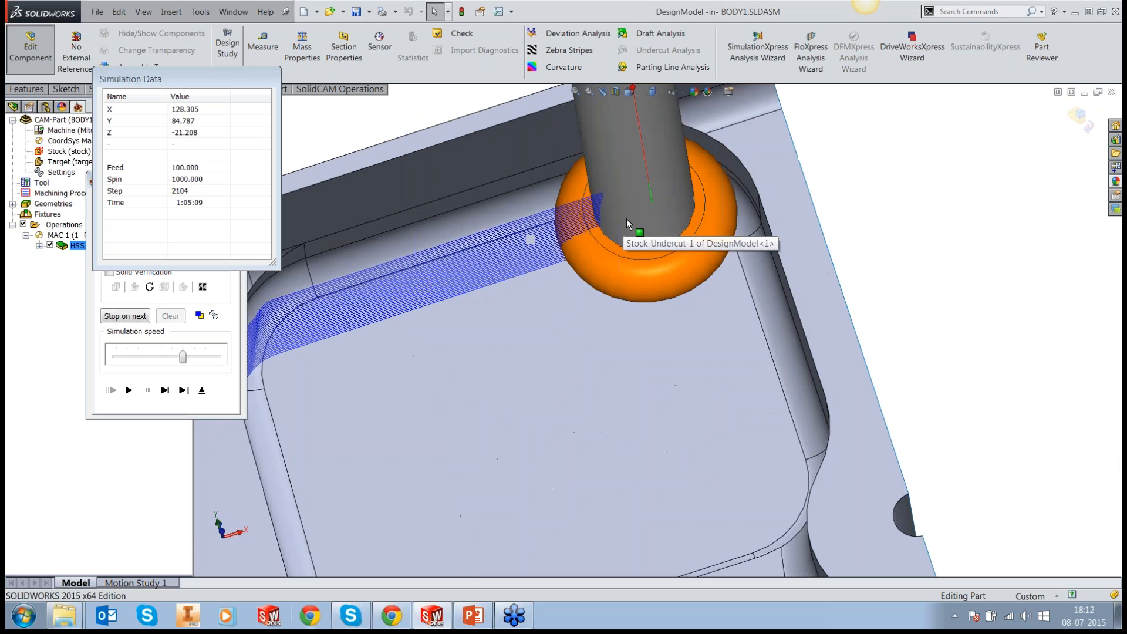
scroll(693, 203, down, 4)
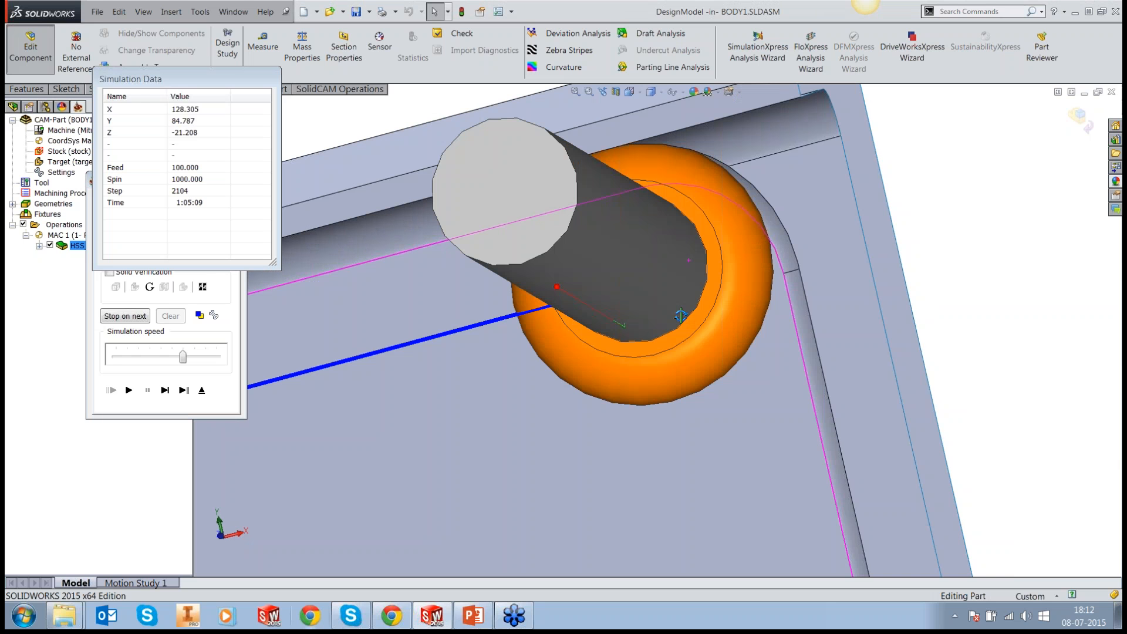
middle_drag(680, 316, 804, 247)
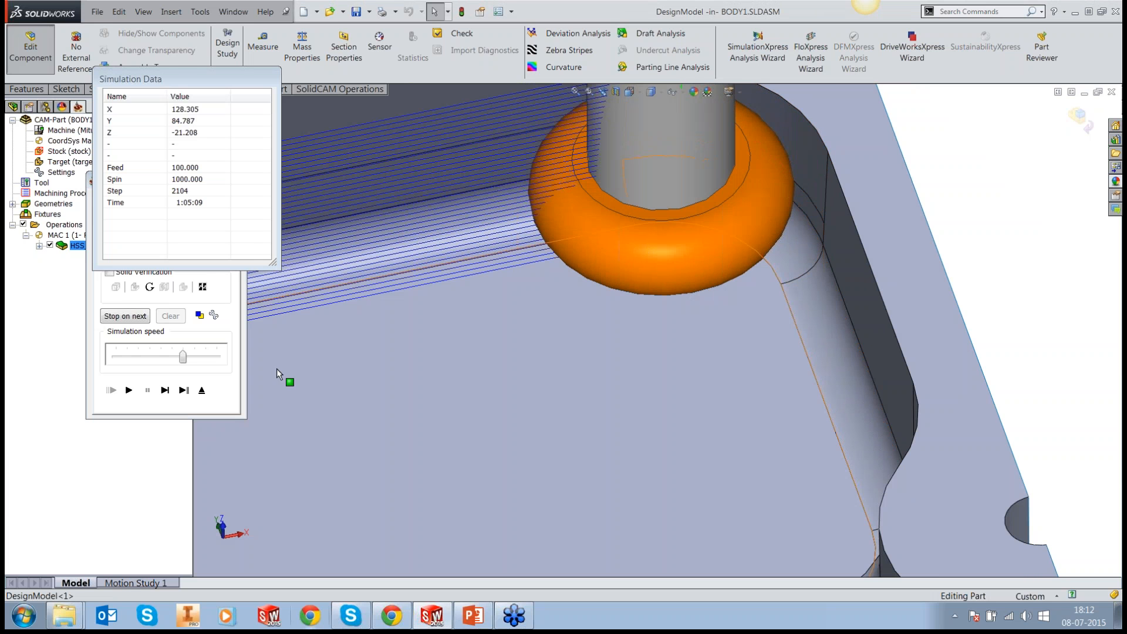
click(202, 390)
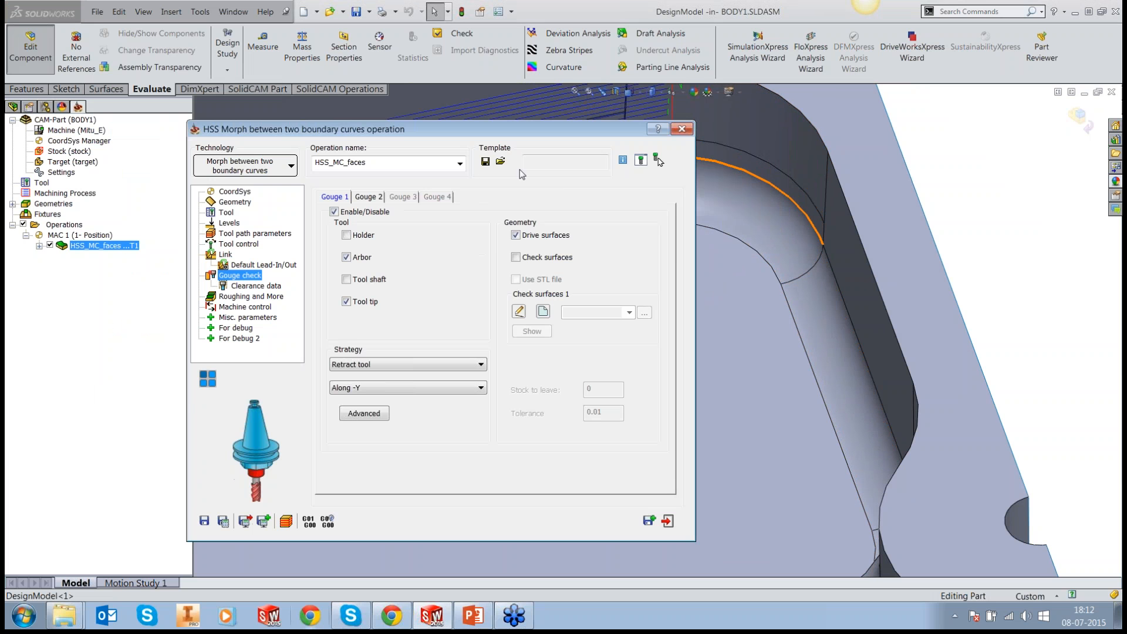
Step: Enable Gouge 2 for the tool tip against check surfaces faces1 only, without drive surfaces, and preview those corner faces on the model
click(378, 197)
click(334, 211)
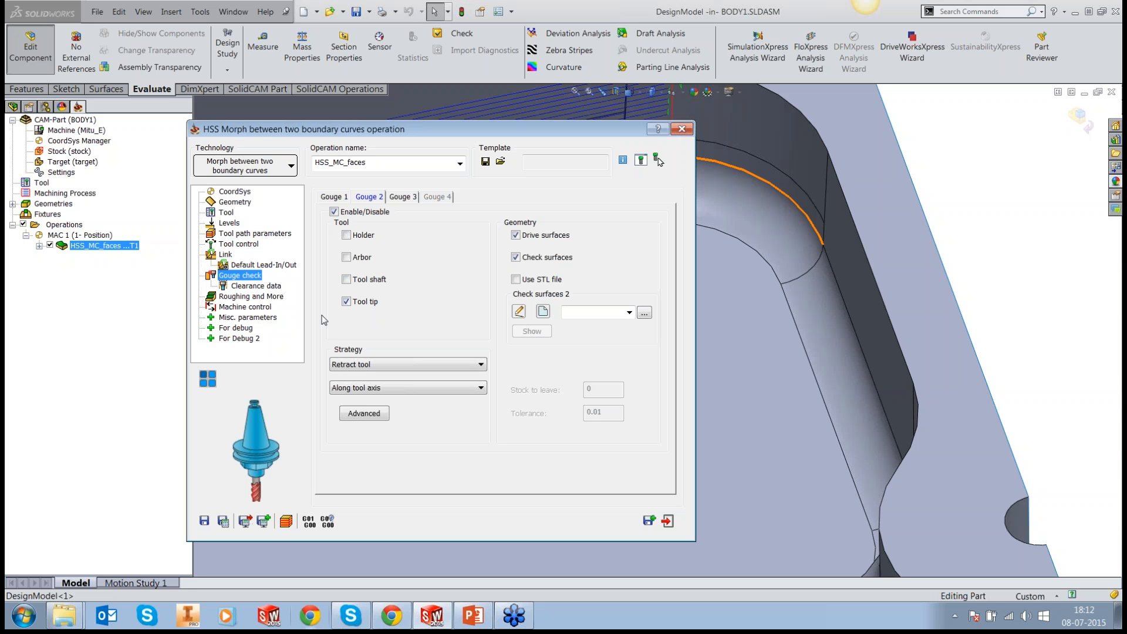
click(516, 236)
click(630, 312)
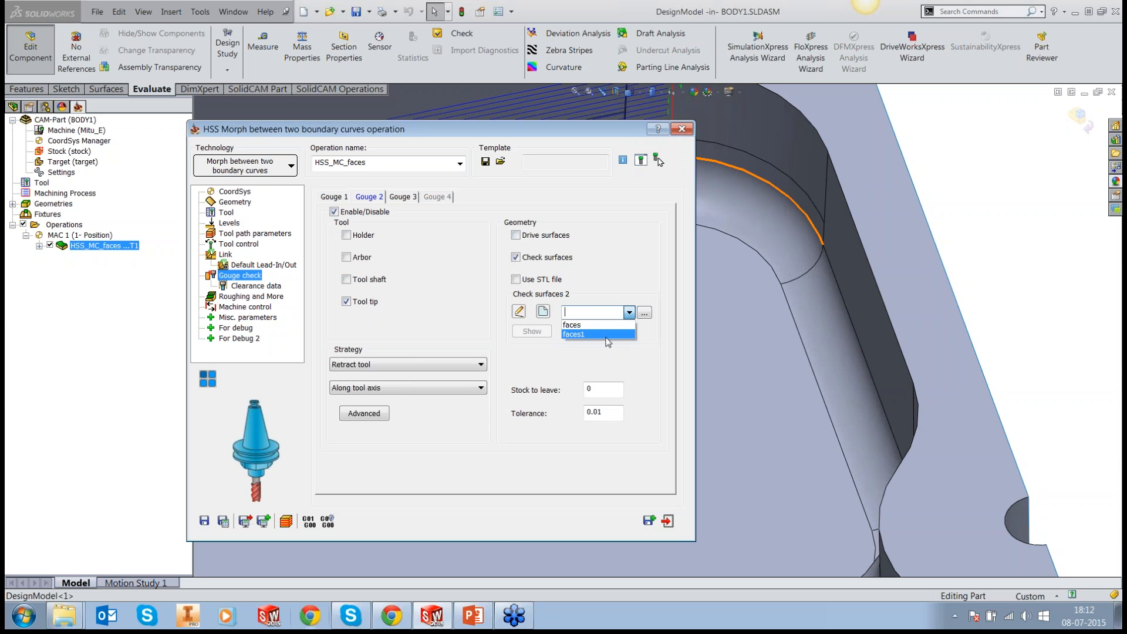
click(609, 340)
click(533, 332)
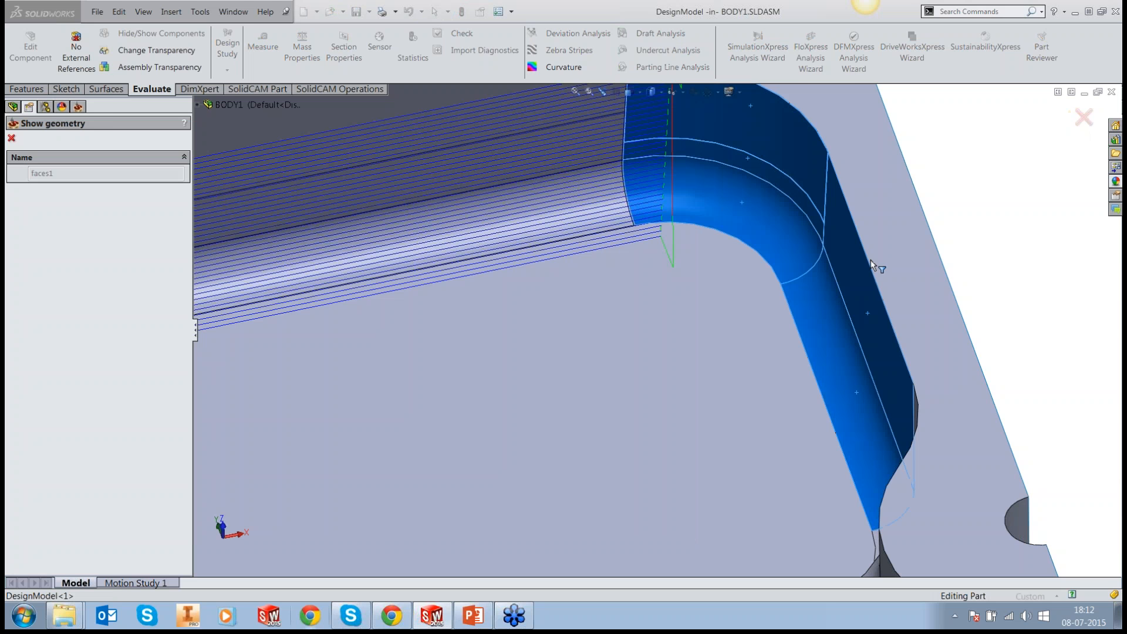
middle_drag(871, 259, 911, 195)
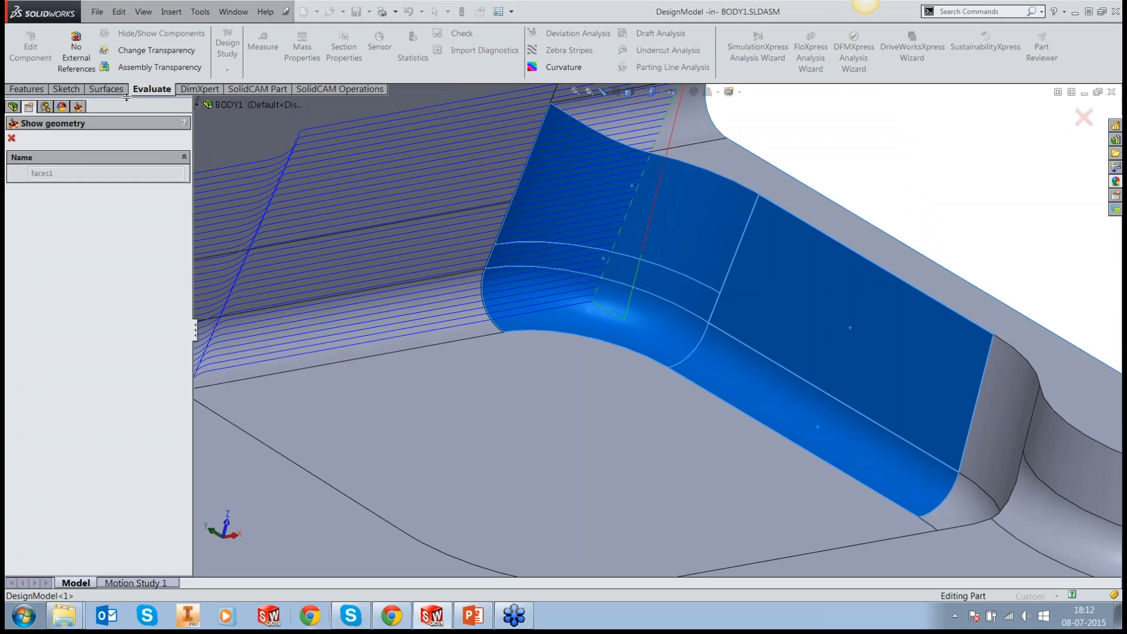
click(11, 138)
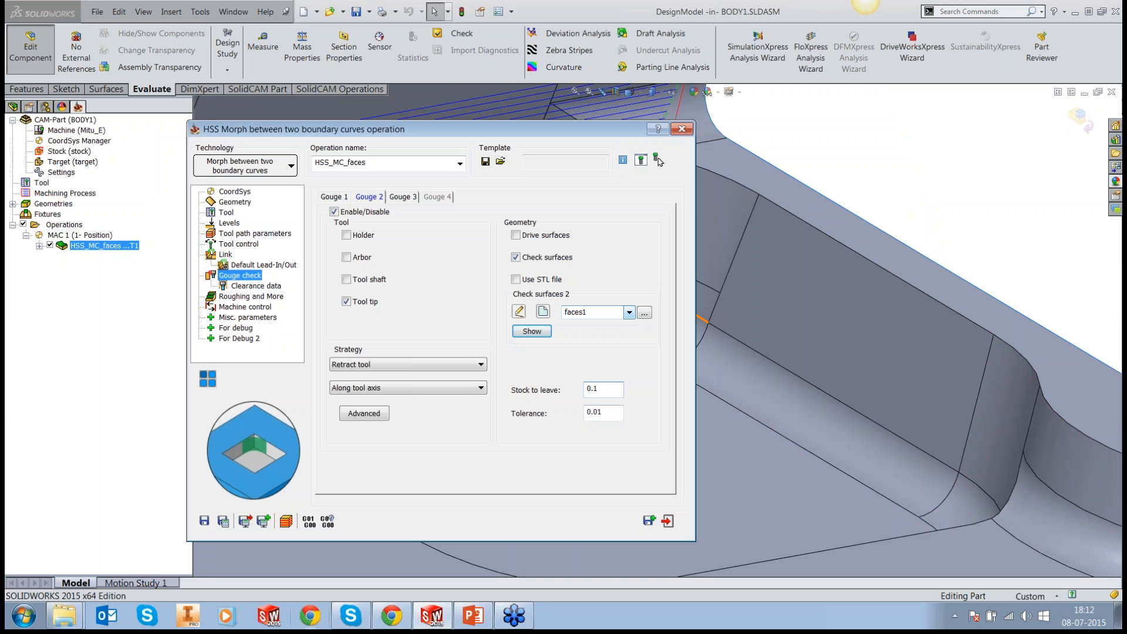
Step: Set the Gouge 2 stock to leave to 0.2 and its strategy to Trim and relink toolpath, trimming collisions only
key(BackSpace)
text(2)
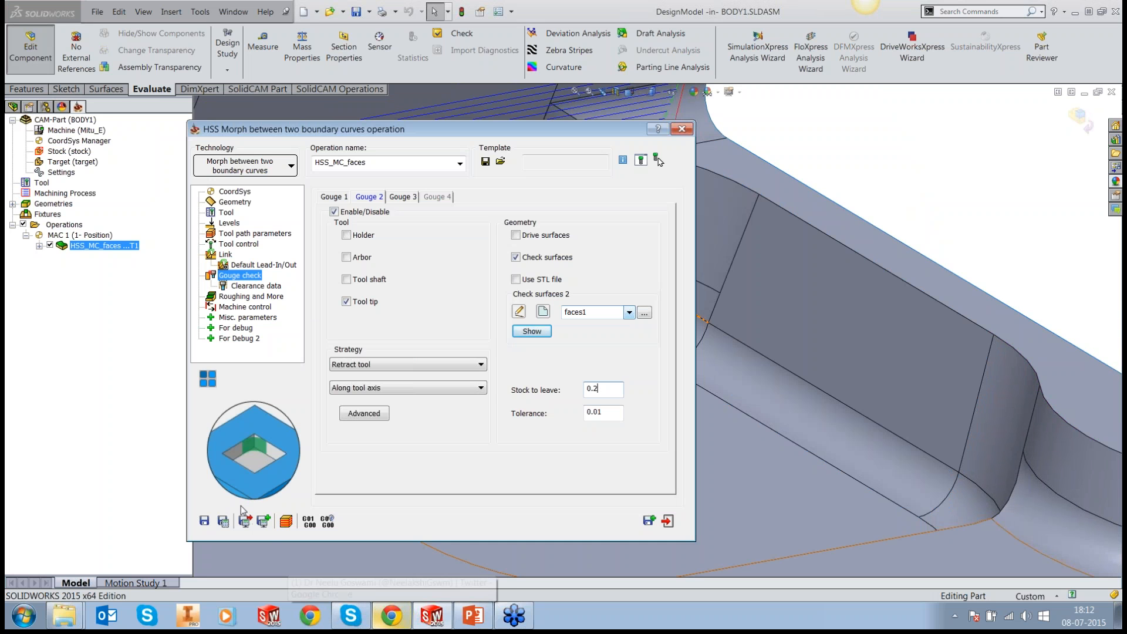
click(350, 367)
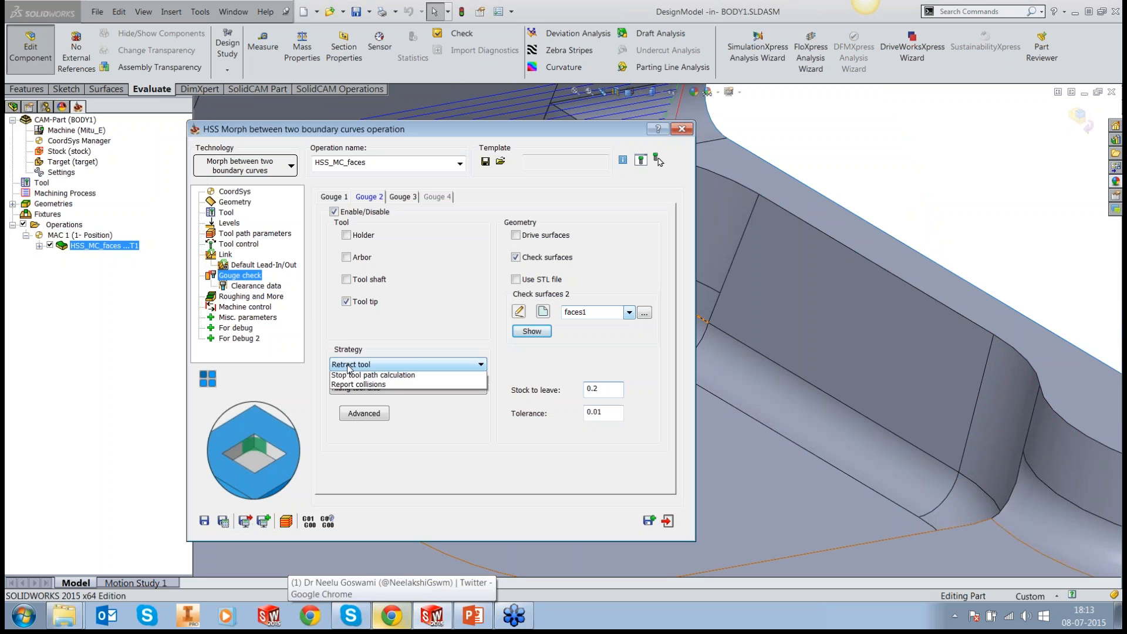
click(376, 386)
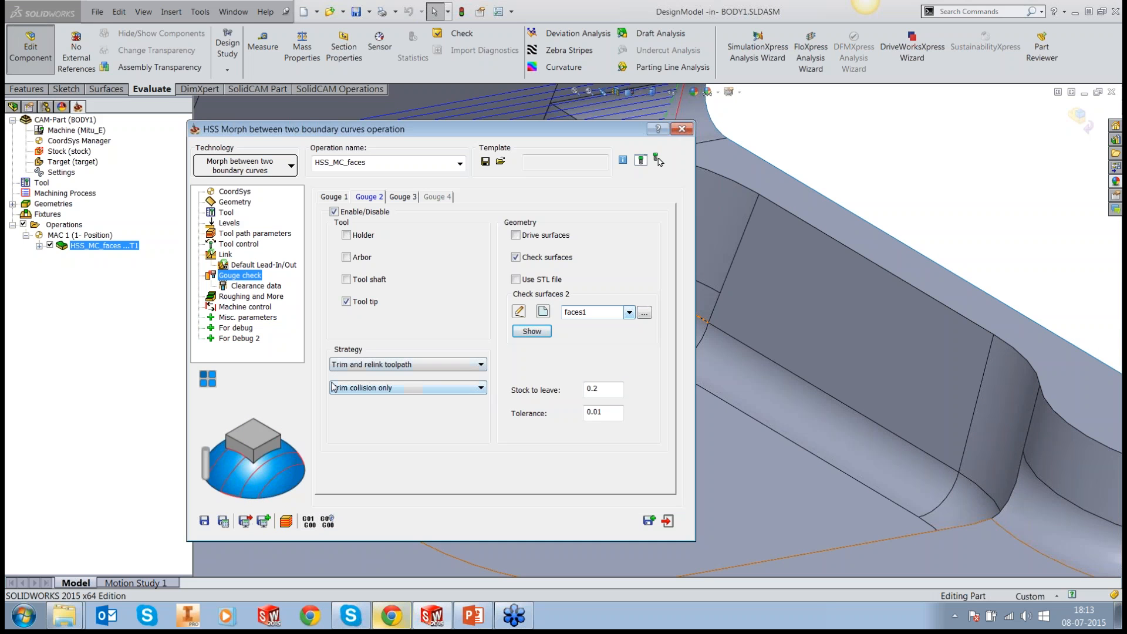
Step: Save and calculate the operation, close its dialog, and inspect where the passes are trimmed at the pocket corner
click(223, 521)
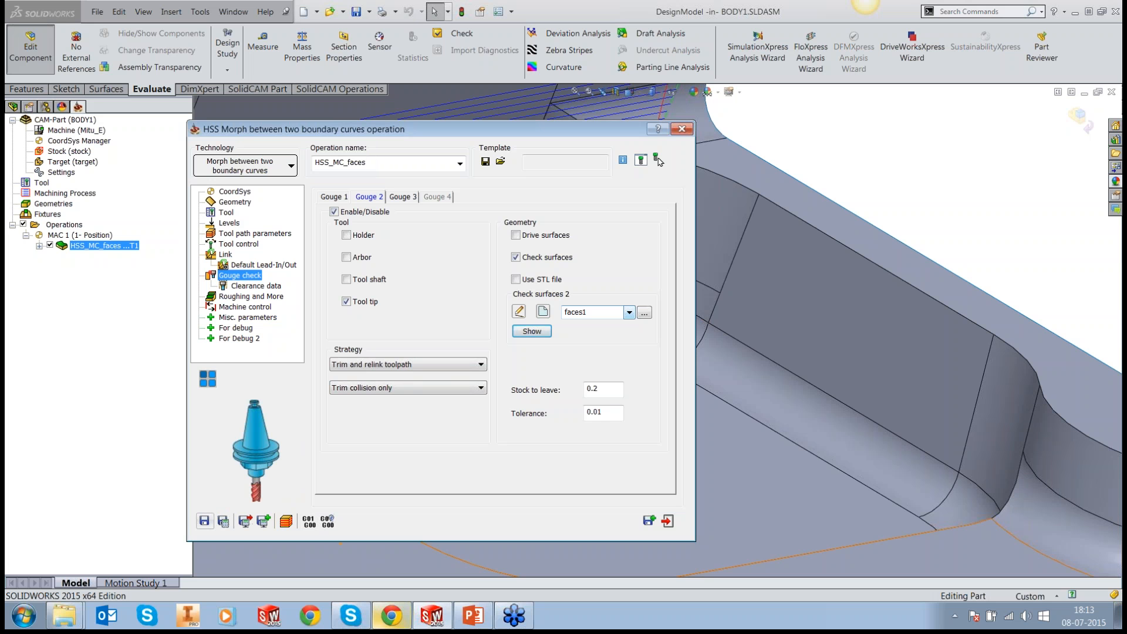
click(668, 522)
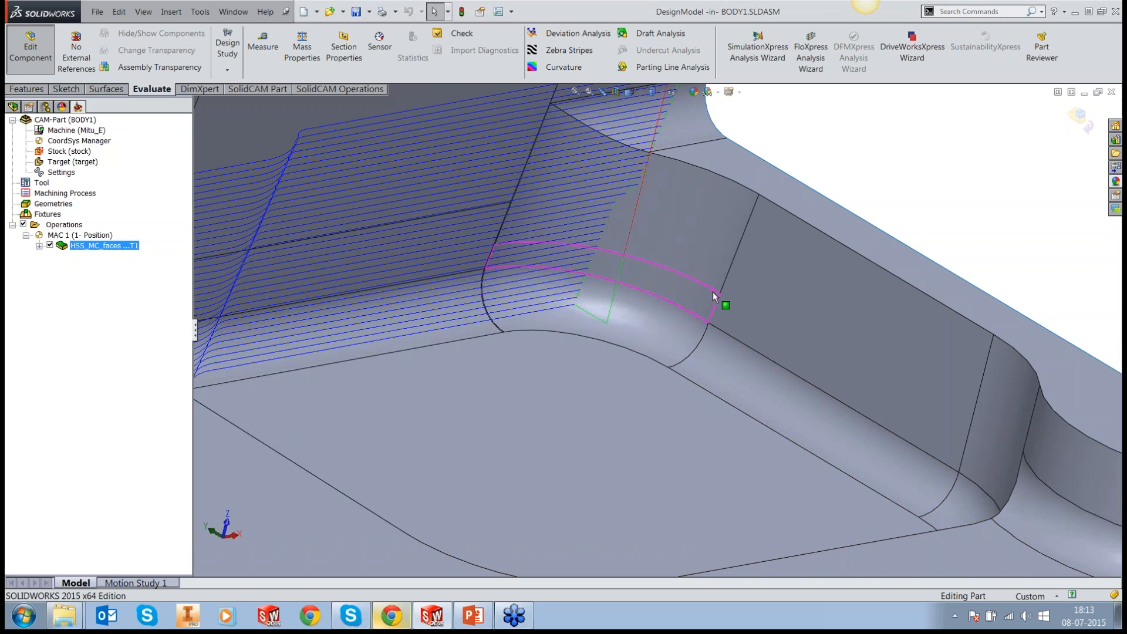
middle_drag(714, 296, 641, 273)
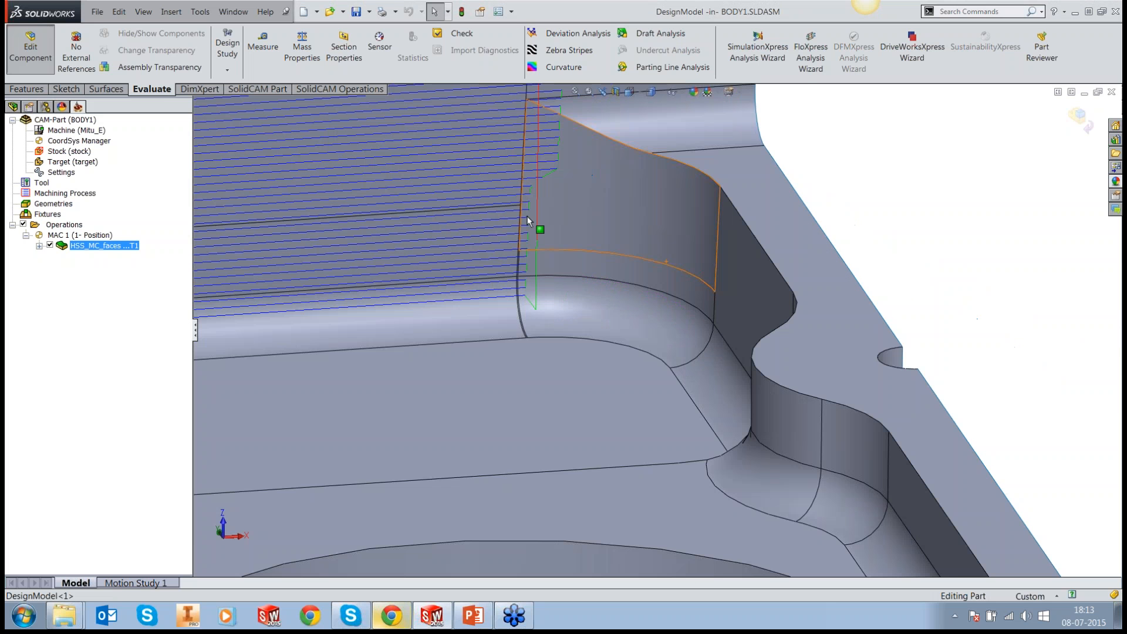
ctrl+middle_drag(528, 216, 578, 260)
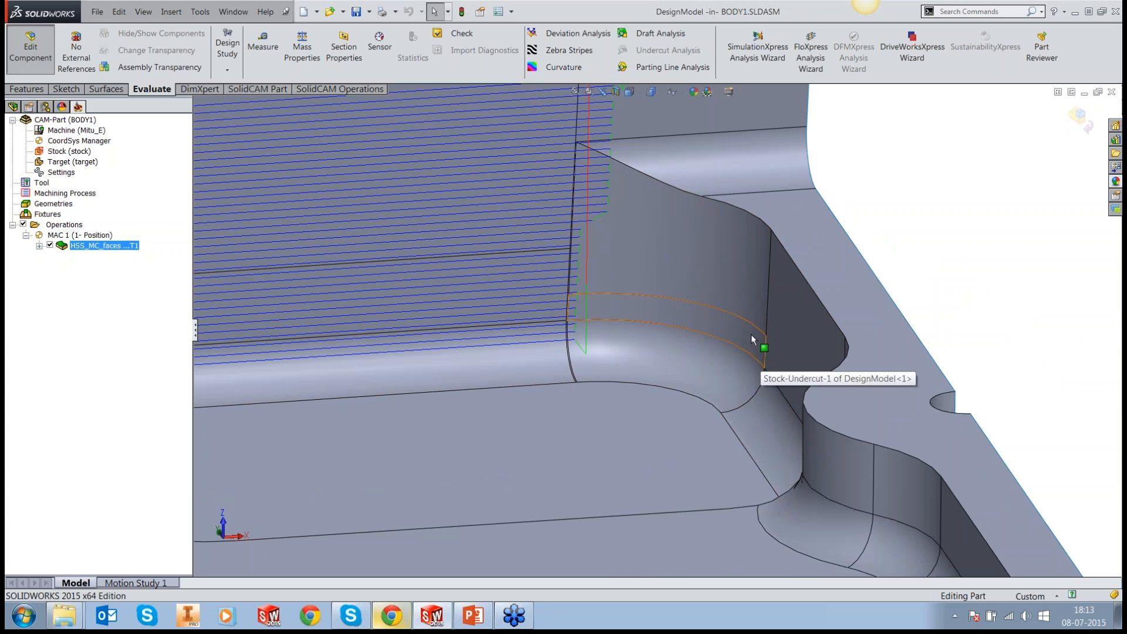
scroll(751, 335, up, 13)
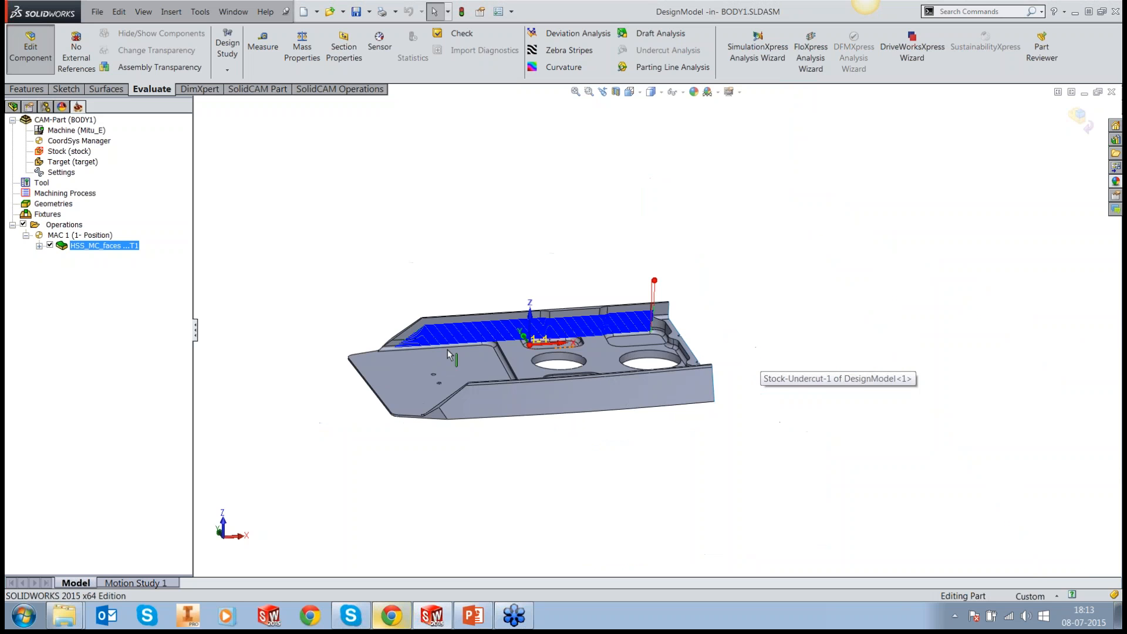
middle_drag(450, 354, 546, 352)
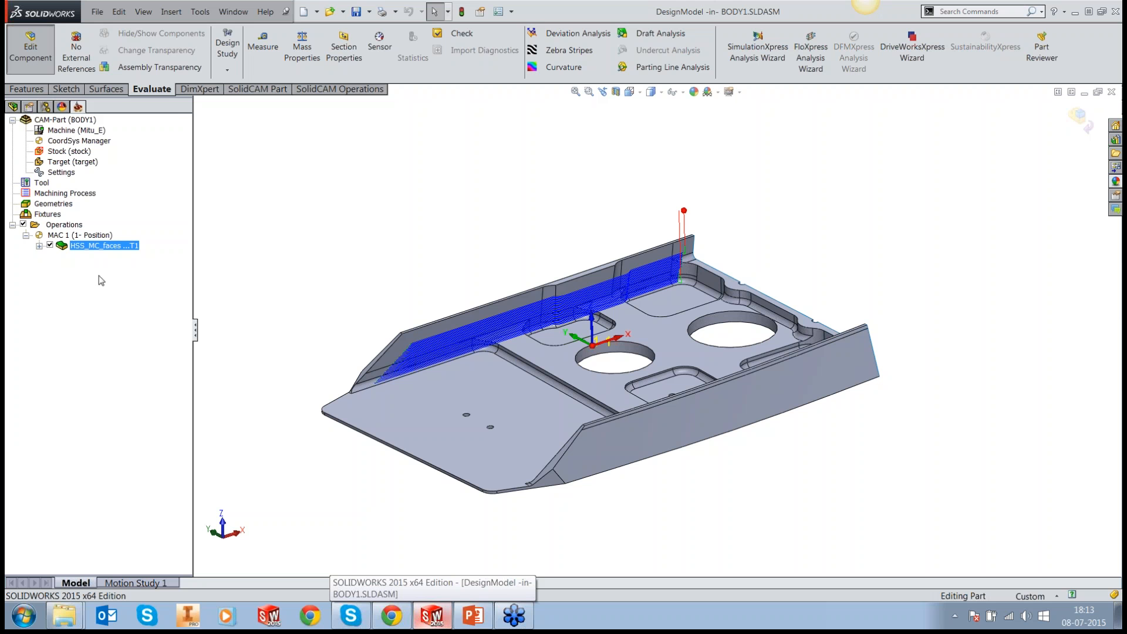
Step: Hide the HSS_MC_faces toolpath and open the CAM-Part CSR_056_PUNCH_R2-RECENT.PRT from the HSS folder
click(49, 246)
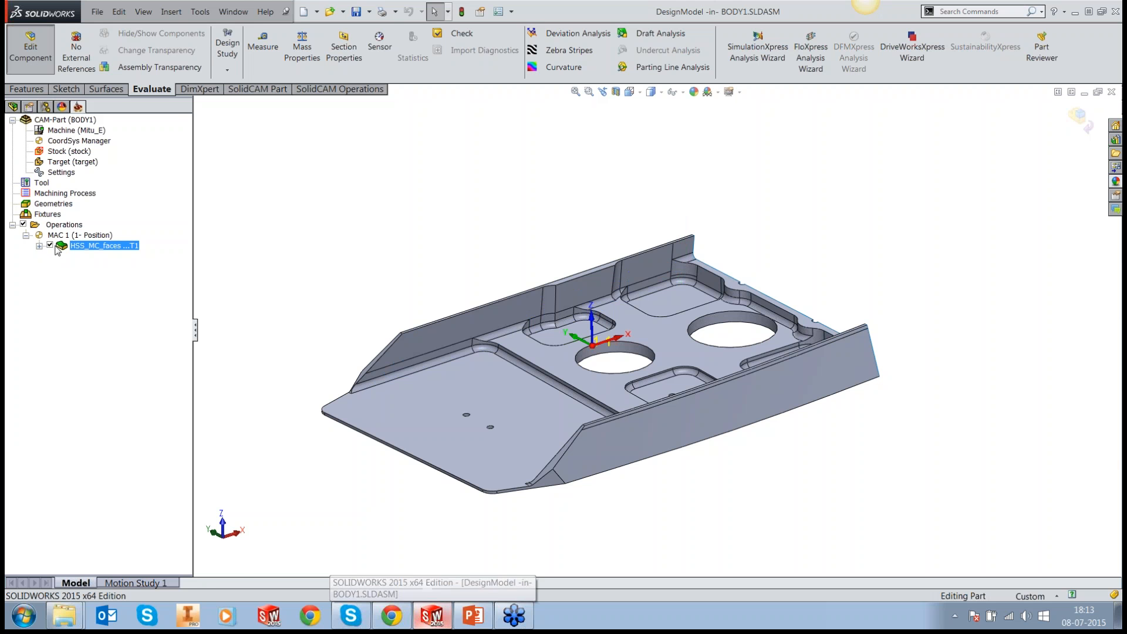
click(199, 12)
mouse_move(230, 75)
click(416, 91)
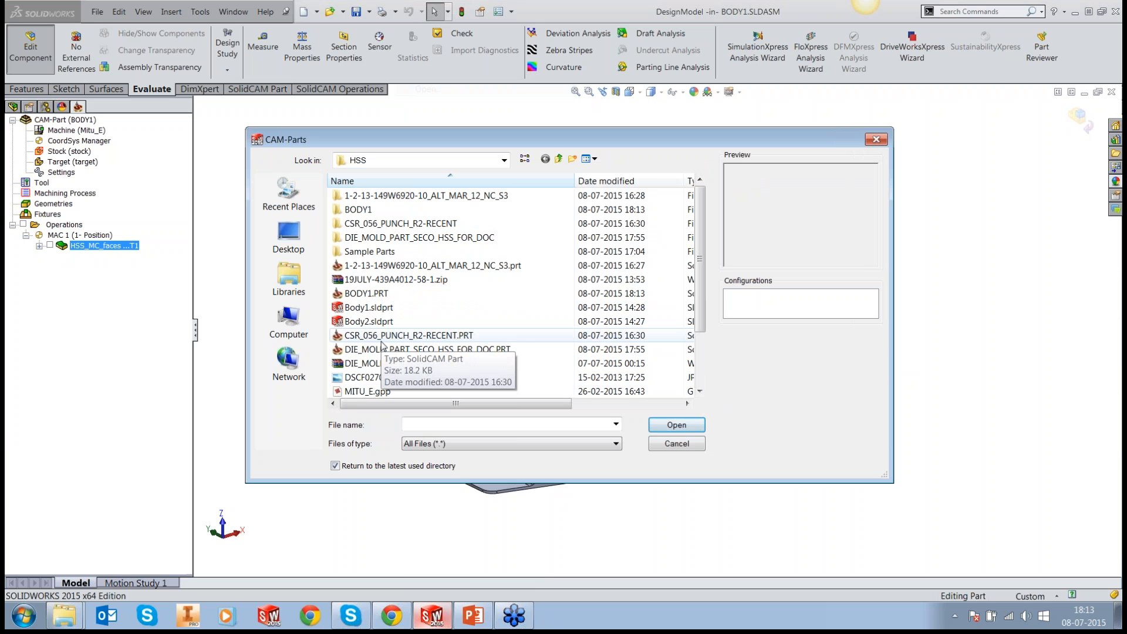
click(382, 339)
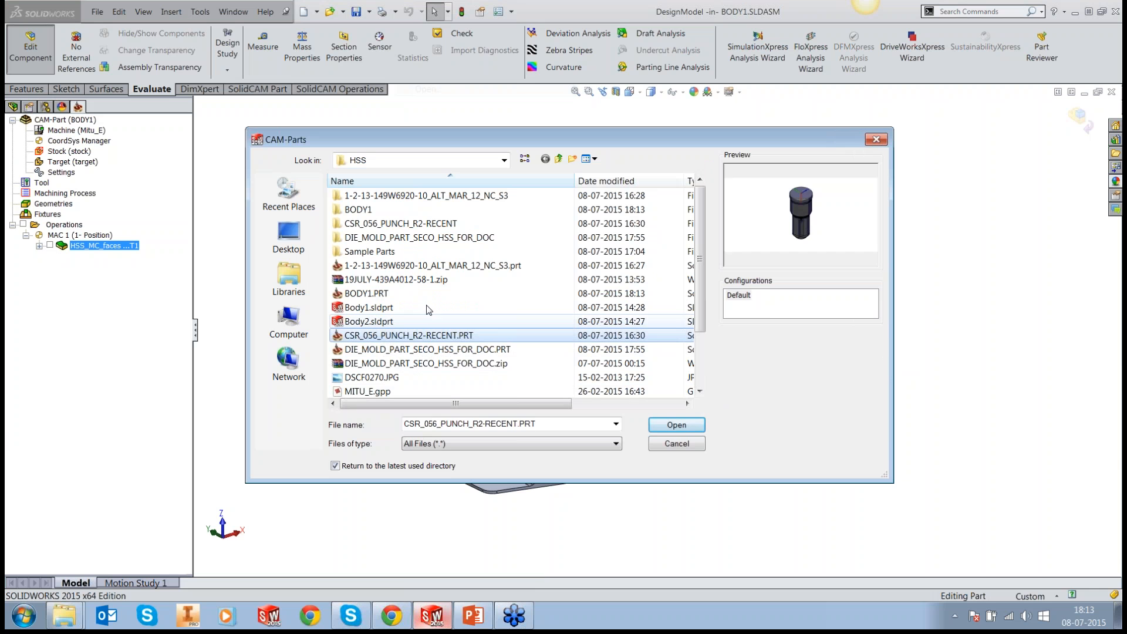
click(665, 430)
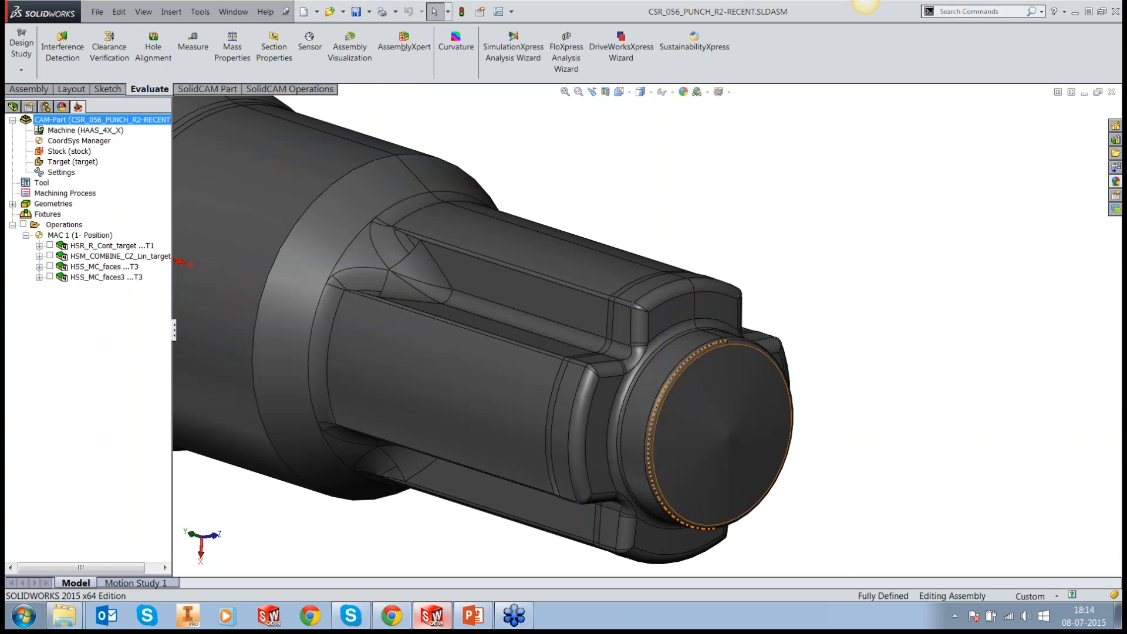
Step: Highlight the chain of fillet faces running around the stepped corner at the front end of the punch
scroll(595, 379, down, 2)
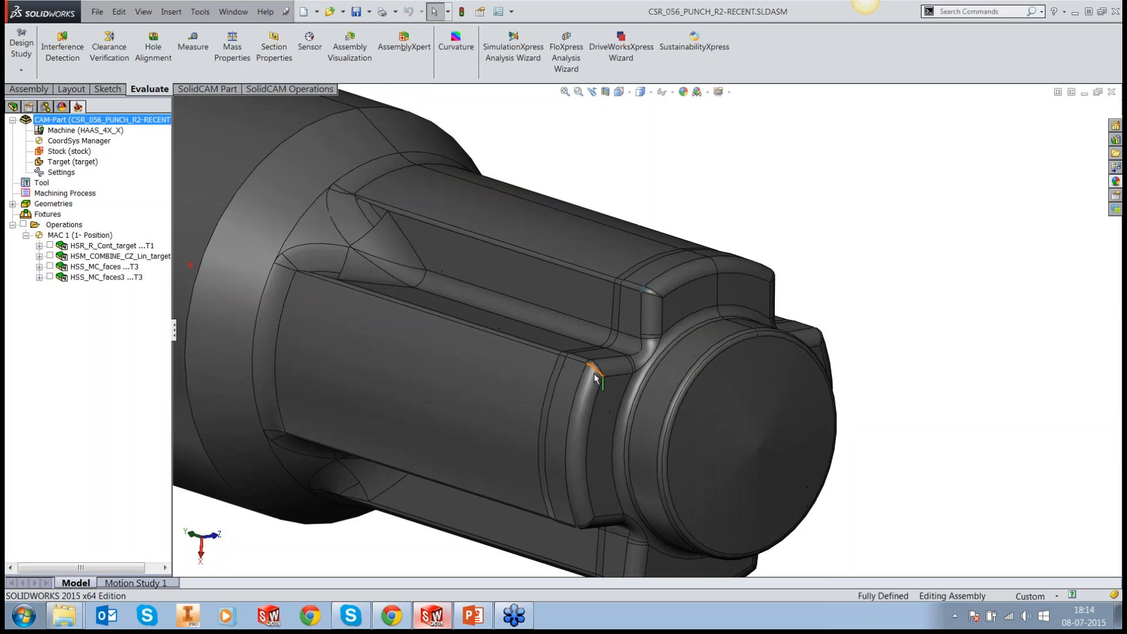
scroll(595, 379, down, 3)
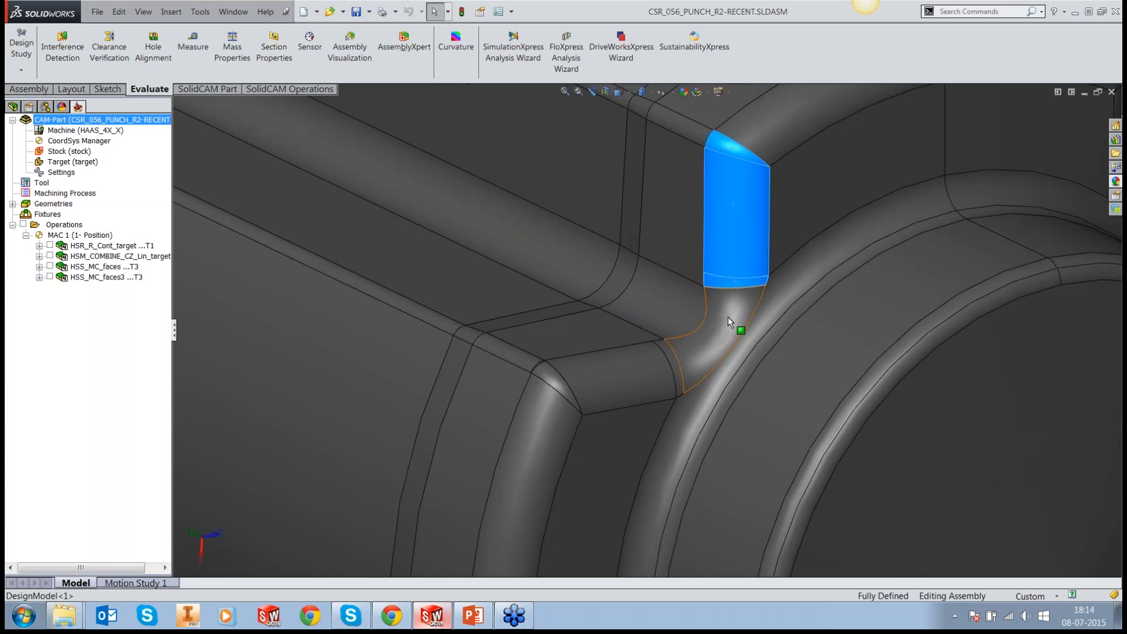
ctrl+click(729, 316)
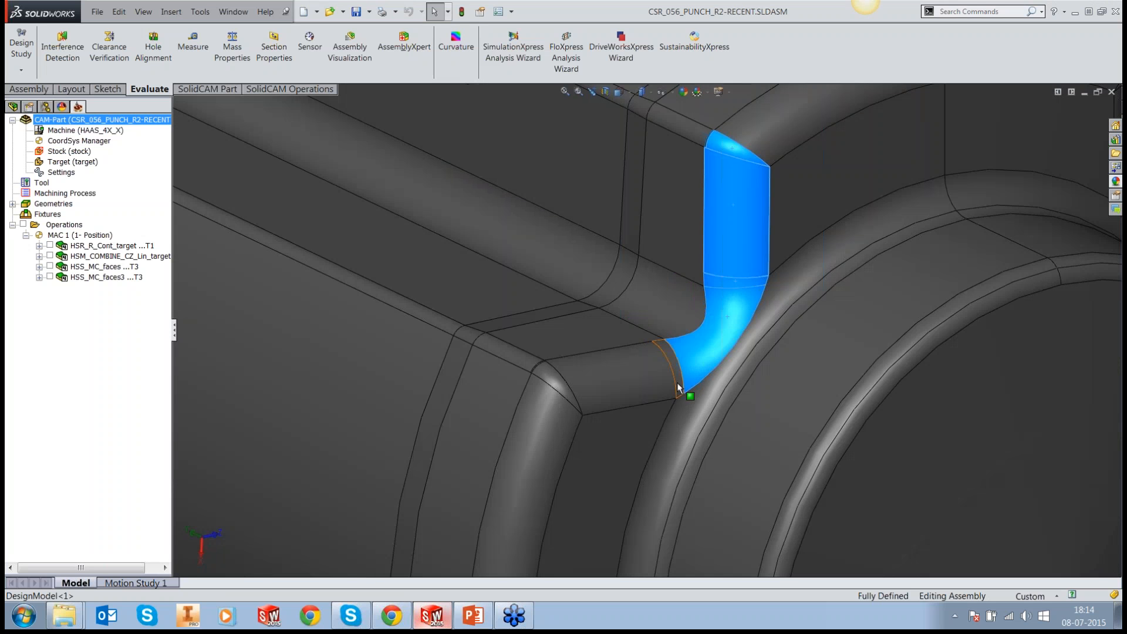
ctrl+click(678, 379)
ctrl+click(653, 391)
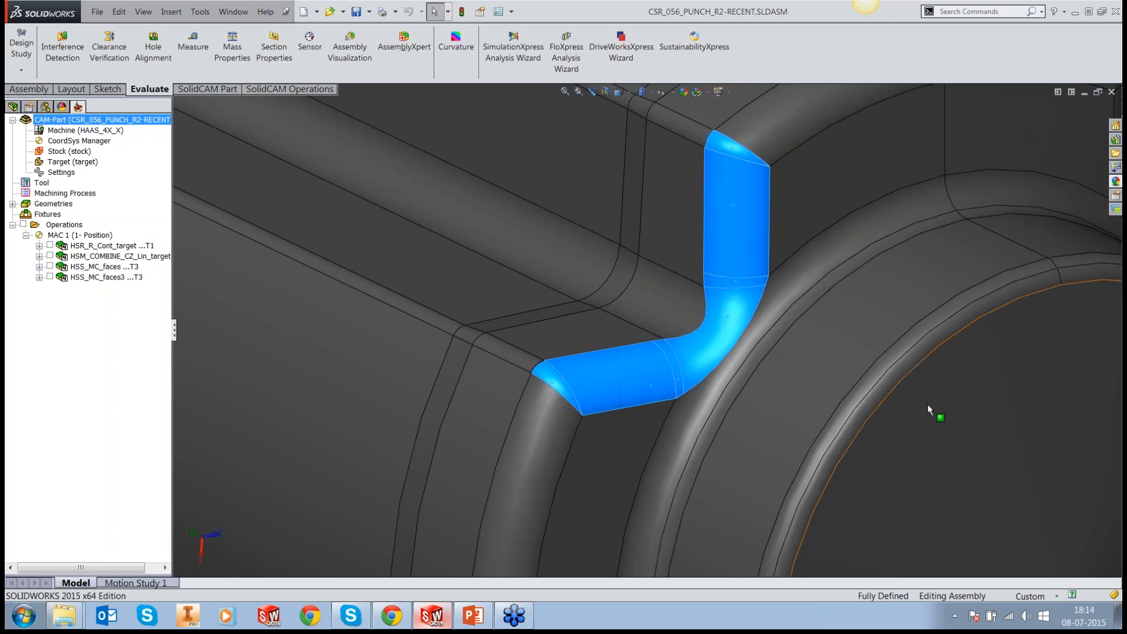
scroll(928, 404, up, 2)
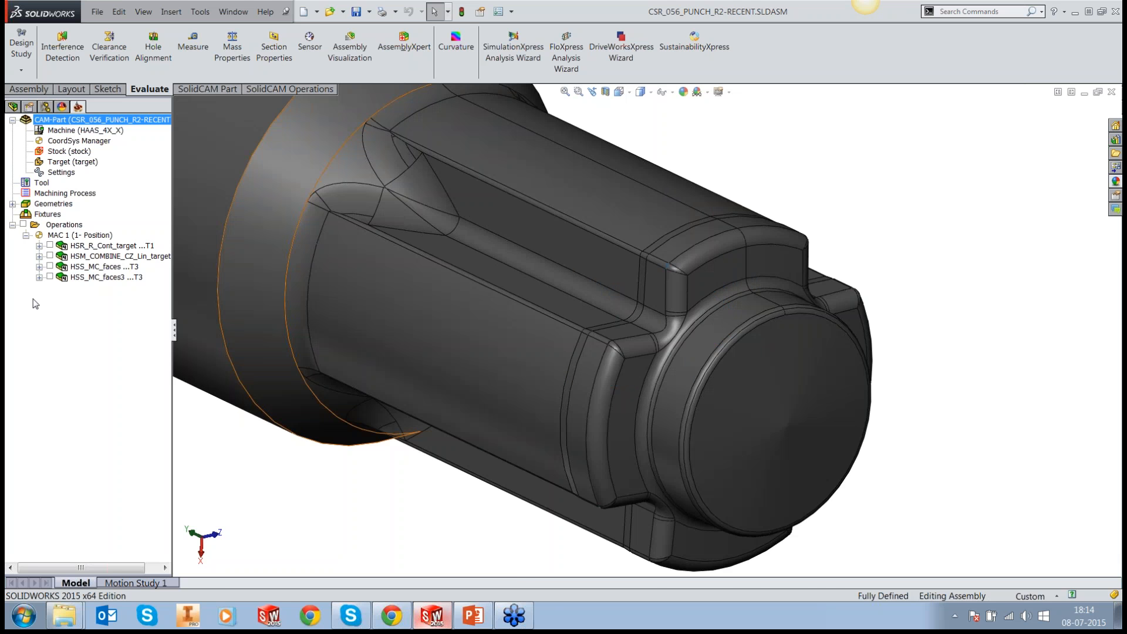
Step: Show the HSS_MC_faces and HSS_MC_faces3 toolpaths and inspect their passes on the stepped corner fillets at the punch's front end
click(50, 267)
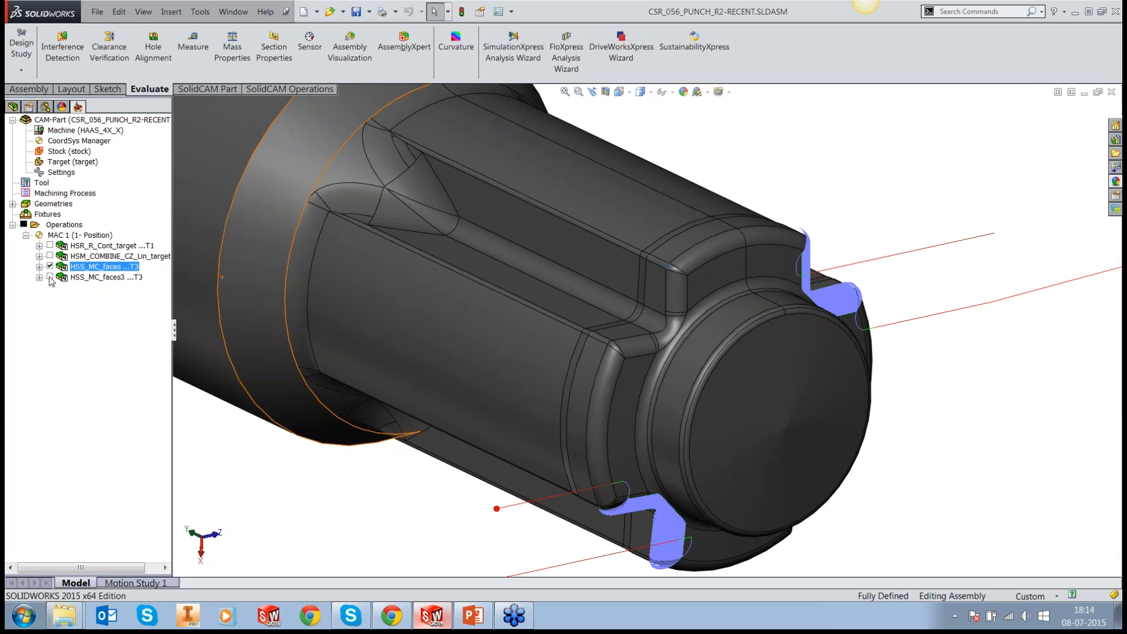
click(50, 277)
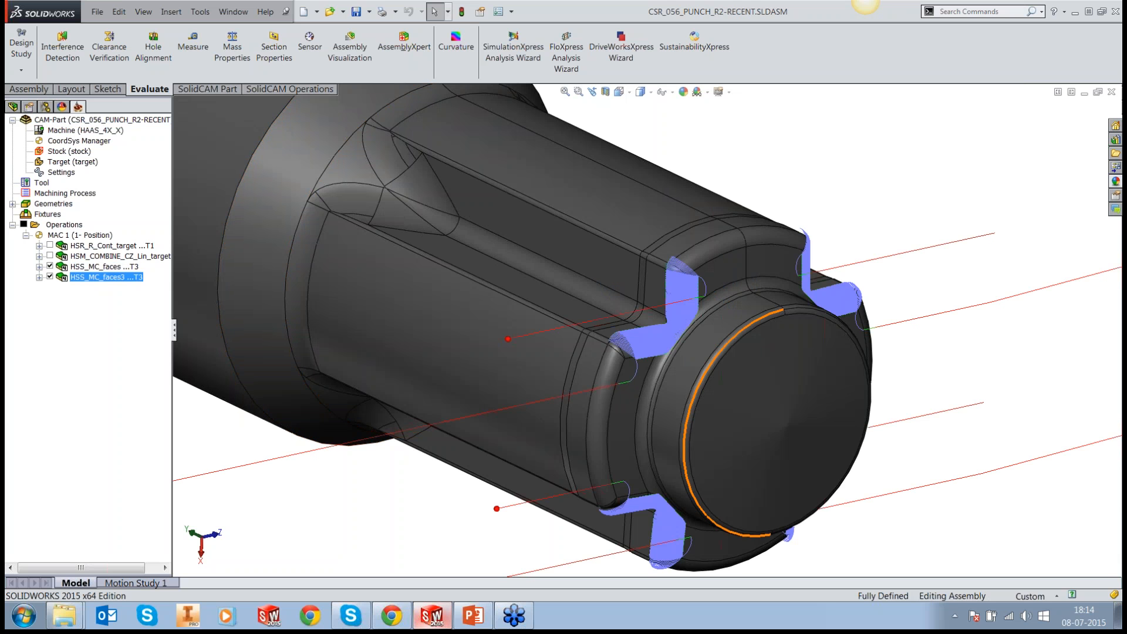
scroll(693, 317, down, 5)
middle_drag(638, 329, 528, 226)
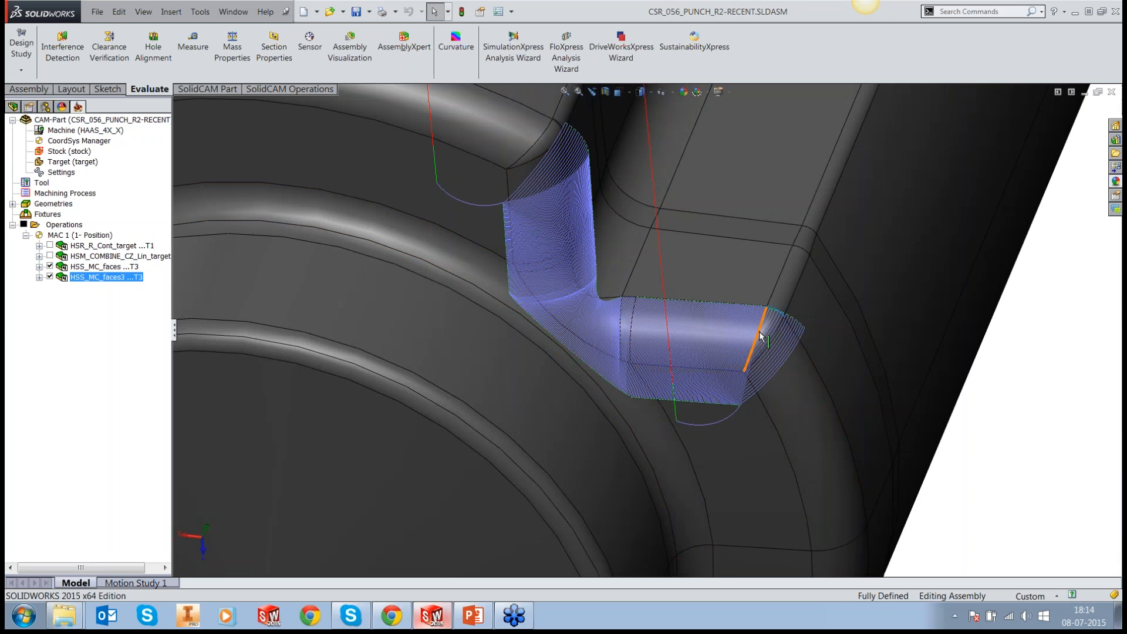
scroll(760, 335, up, 1)
scroll(760, 336, up, 3)
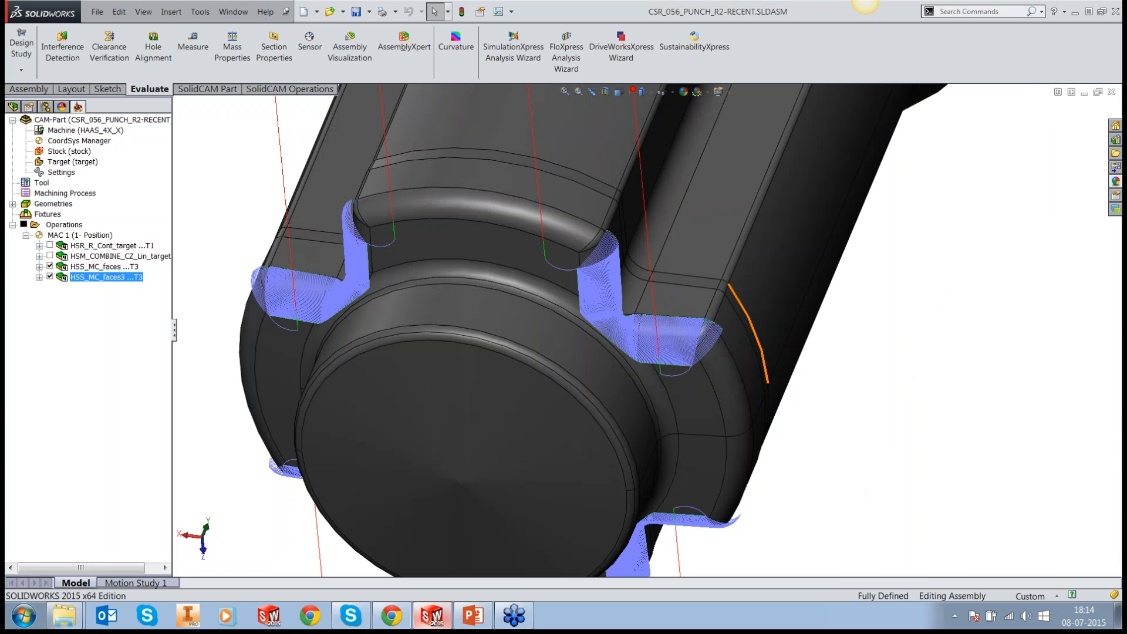
Step: Open the CAM-Part EXERCISE5.prz from the Sample Parts folder
click(200, 12)
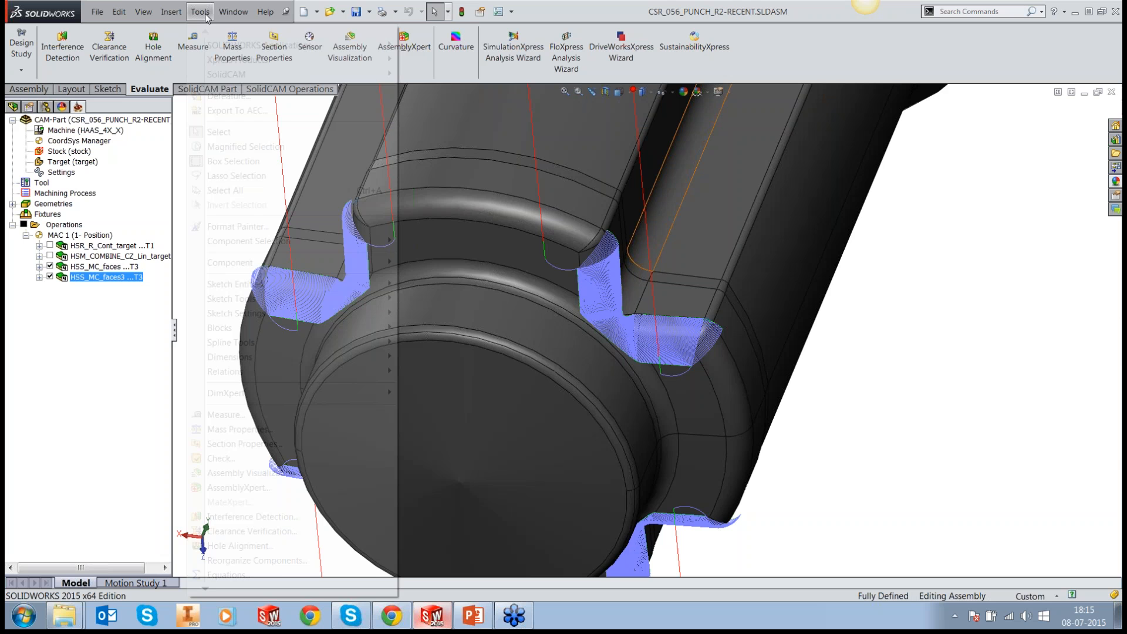
mouse_move(226, 74)
click(429, 89)
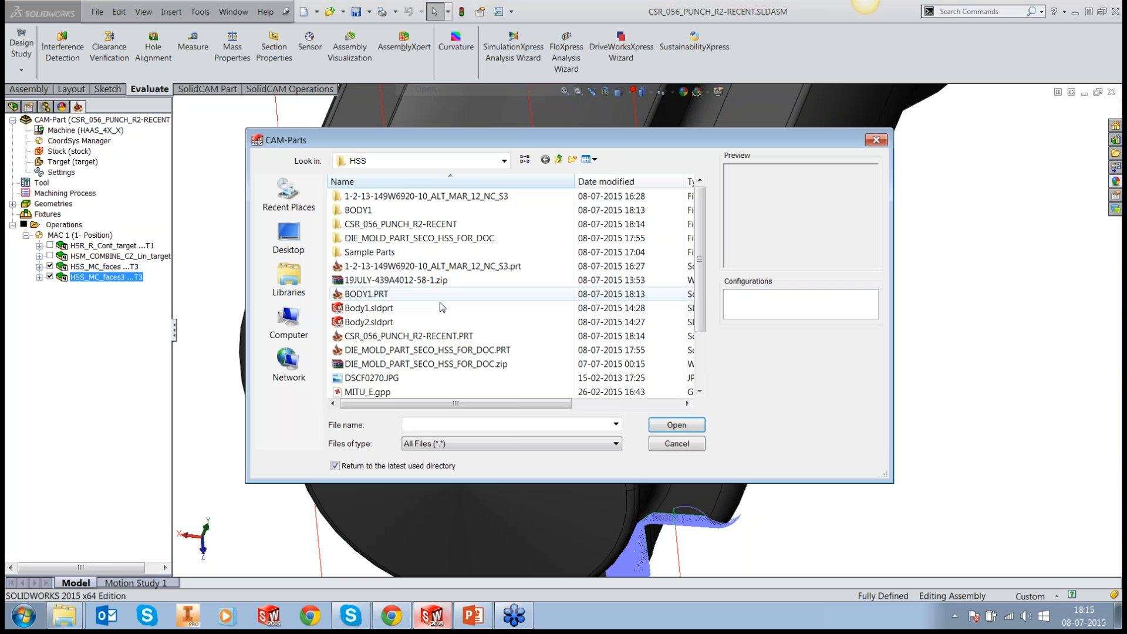
double_click(370, 252)
click(375, 239)
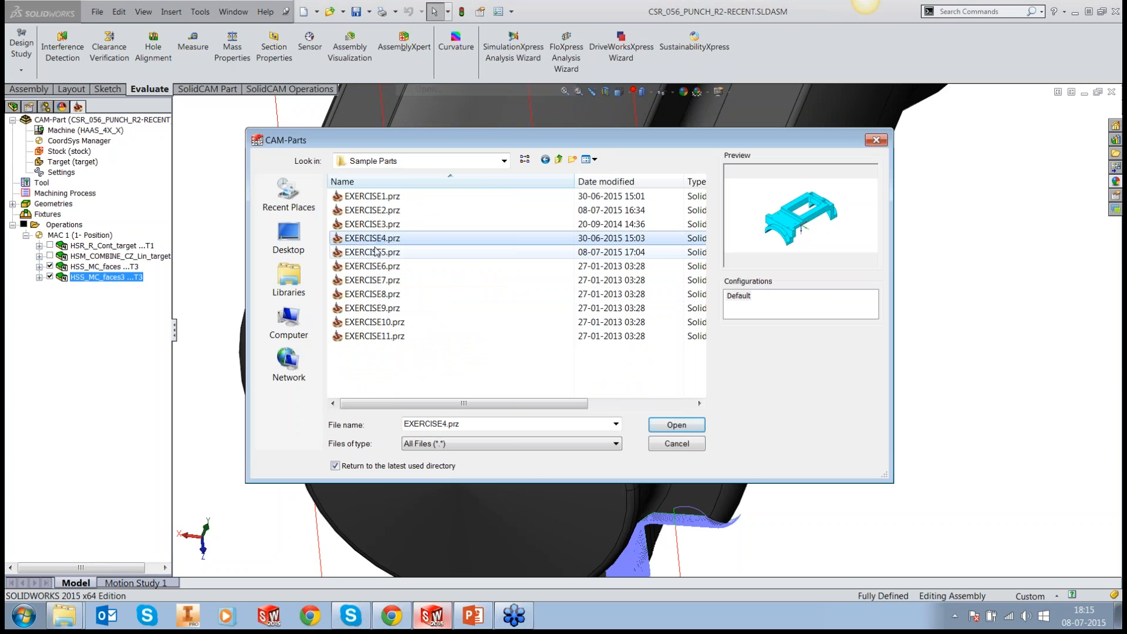
click(376, 252)
click(676, 425)
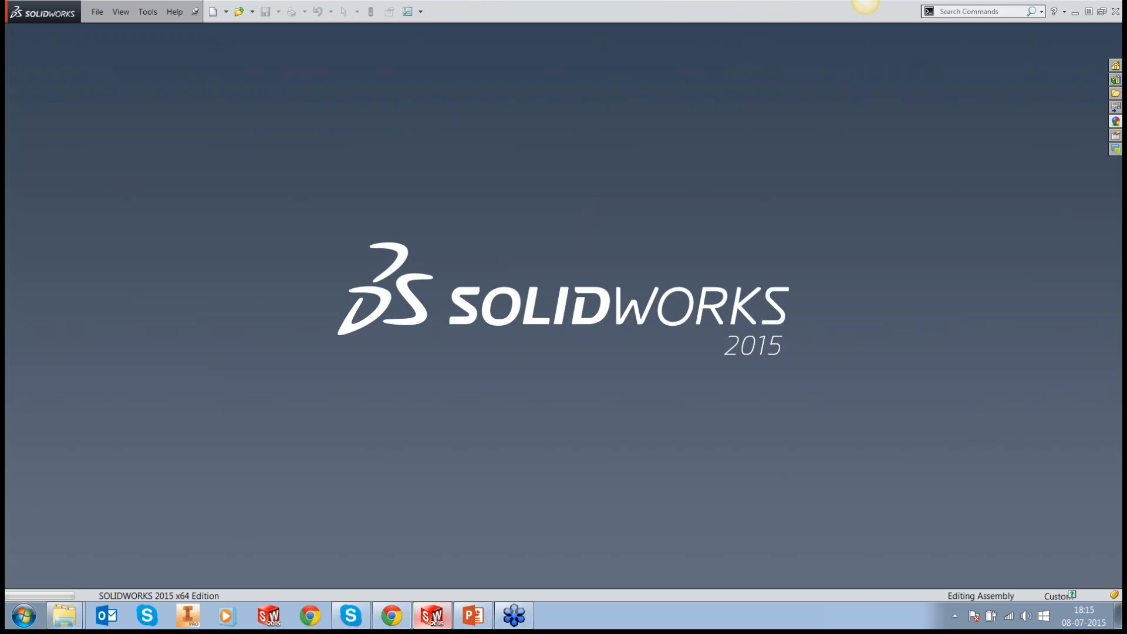
Step: Examine the magenta chain of narrow edge faces running along the upper edge of the part's outer side wall
scroll(485, 366, down, 1)
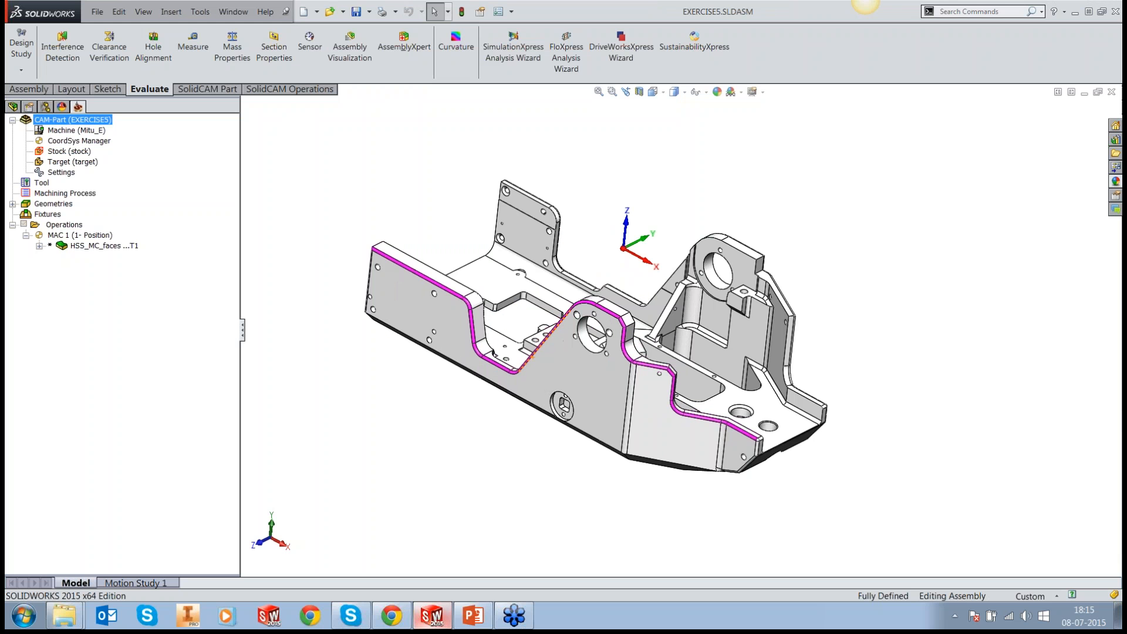
scroll(544, 374, down, 2)
middle_drag(543, 373, 626, 446)
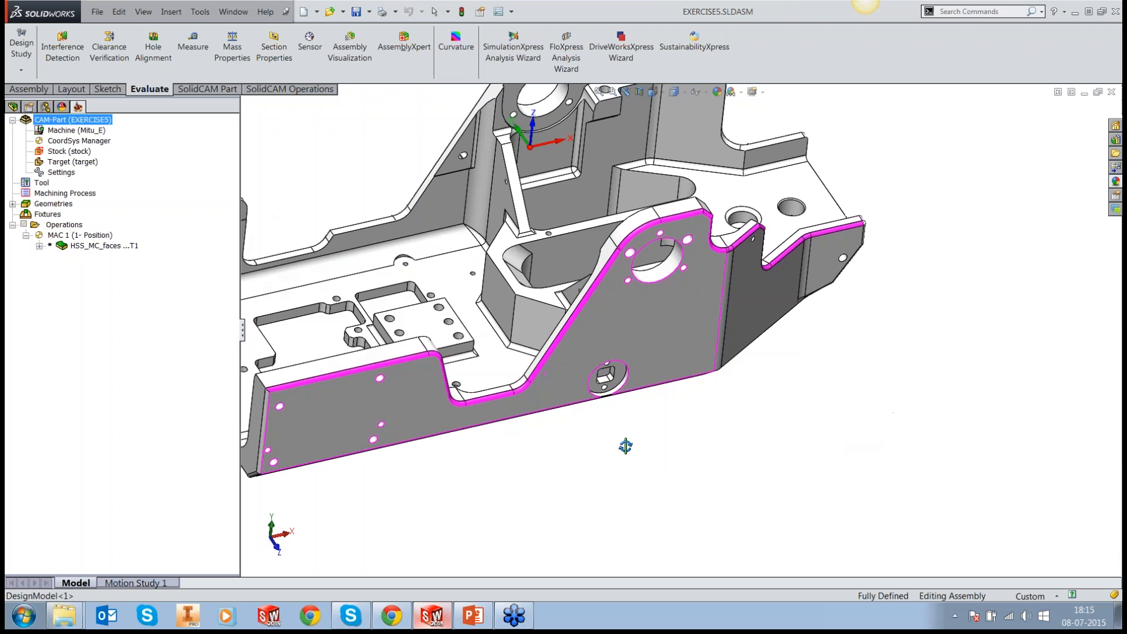
scroll(555, 299, up, 1)
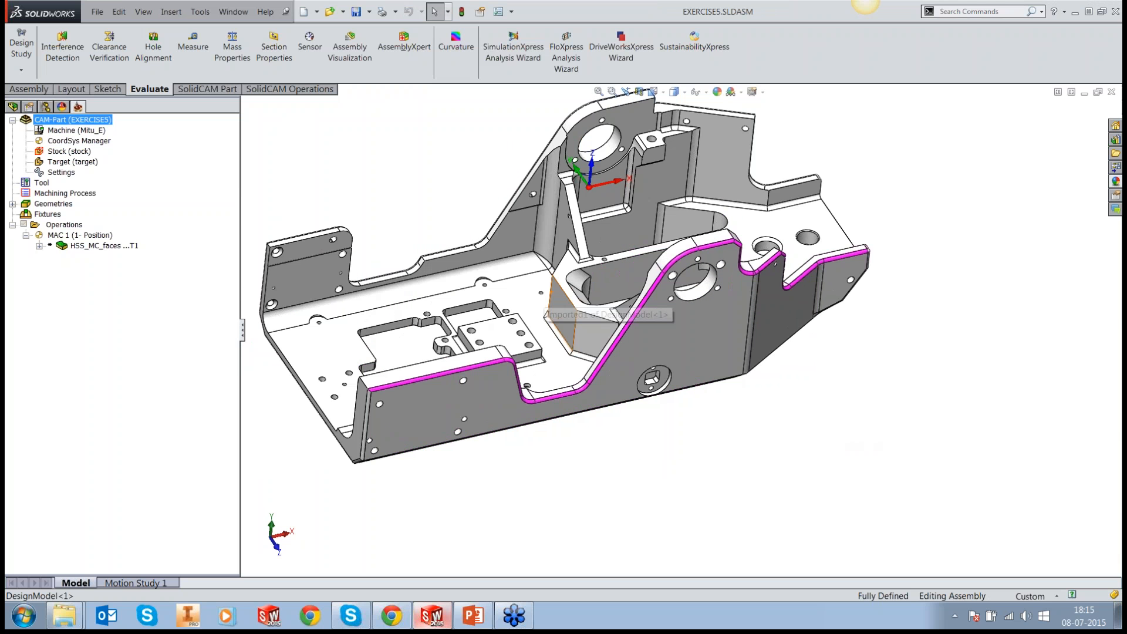
scroll(582, 289, down, 1)
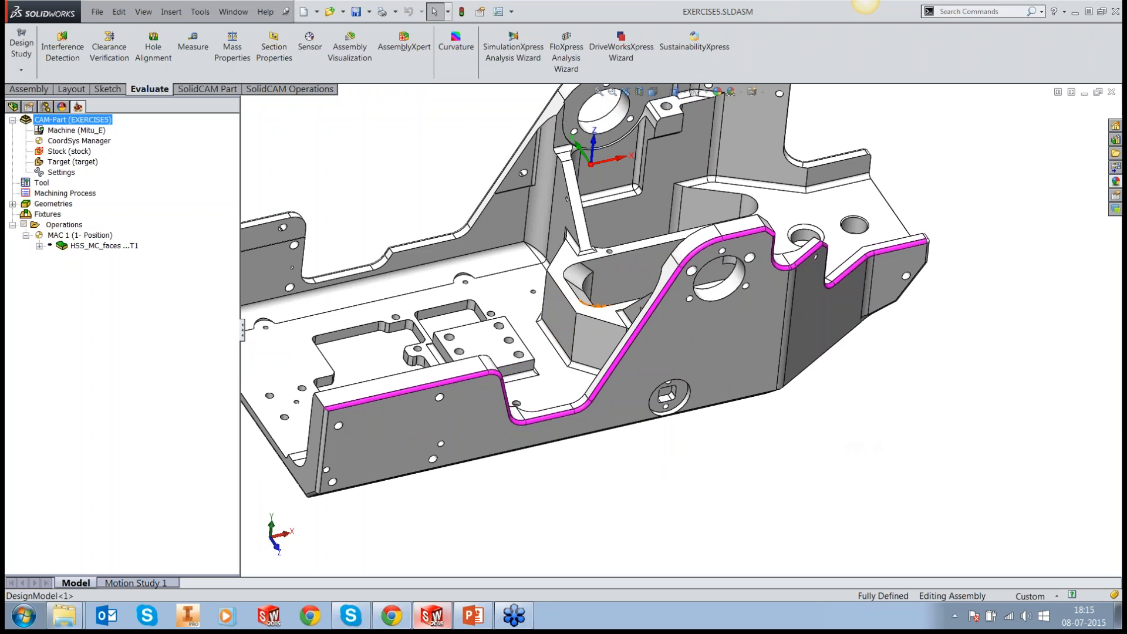
Step: Add a 3D HSM milling operation after the HSS_MC_faces operation, with Morphed machining as its technology
right_click(109, 250)
mouse_move(252, 29)
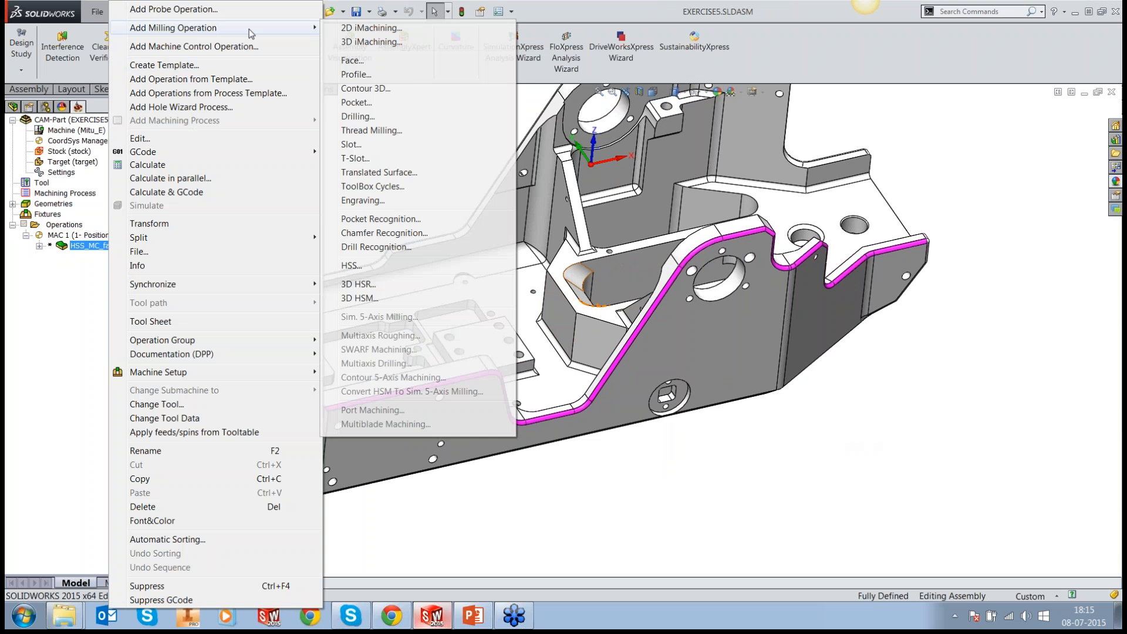
click(363, 160)
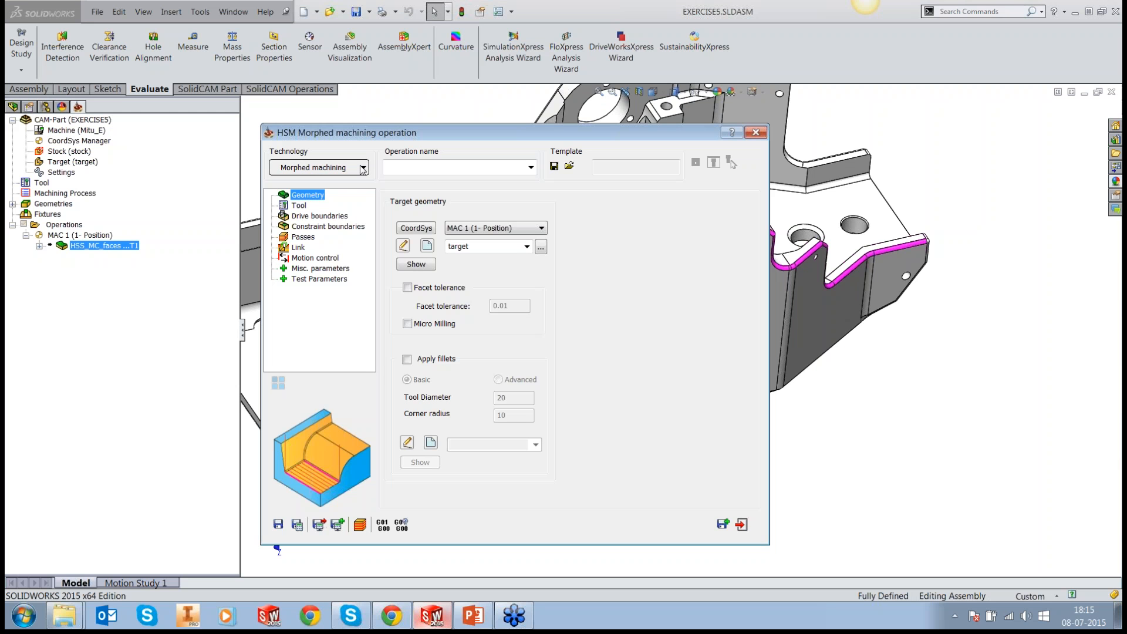
click(363, 168)
click(317, 282)
Step: Assign tool number 1, the 4 mm ball nose mill, to the morphed machining operation
click(300, 206)
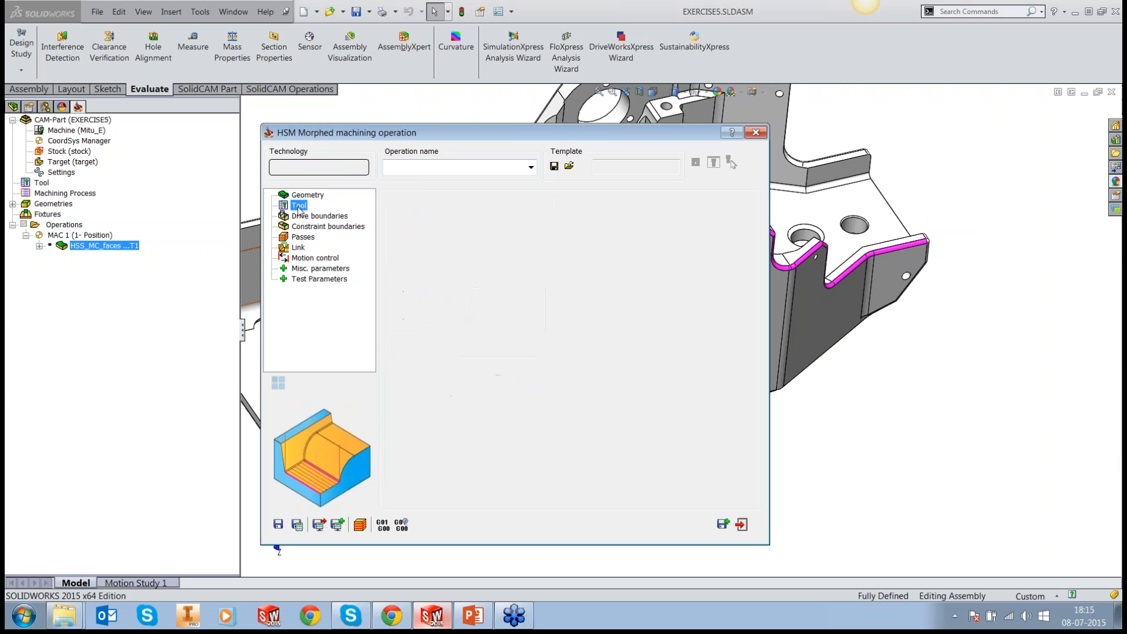
click(479, 391)
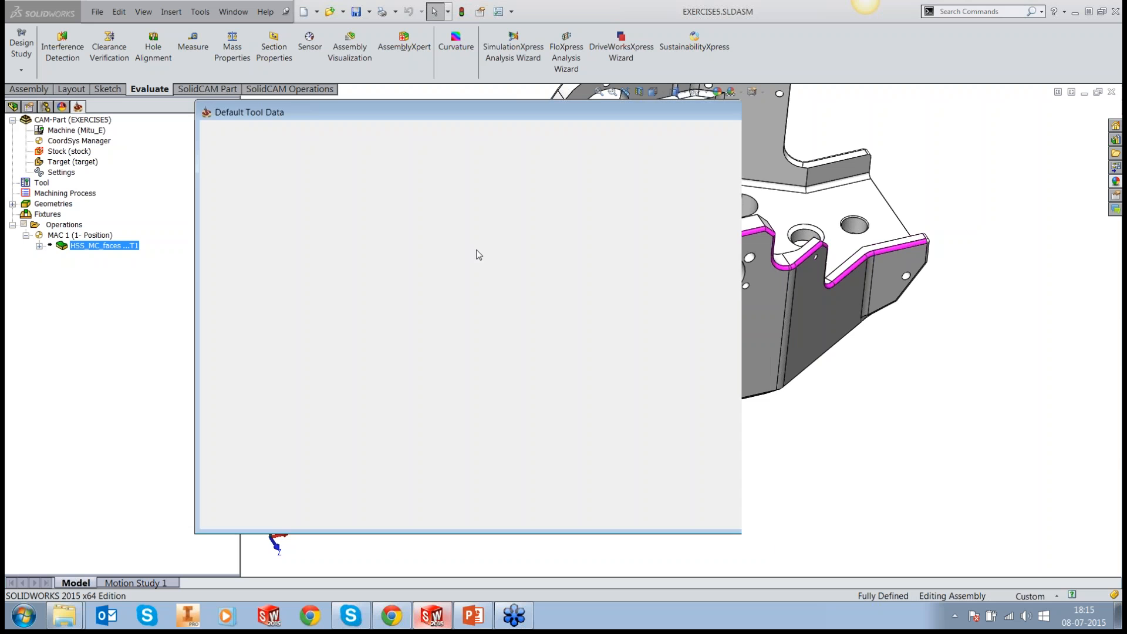
click(748, 491)
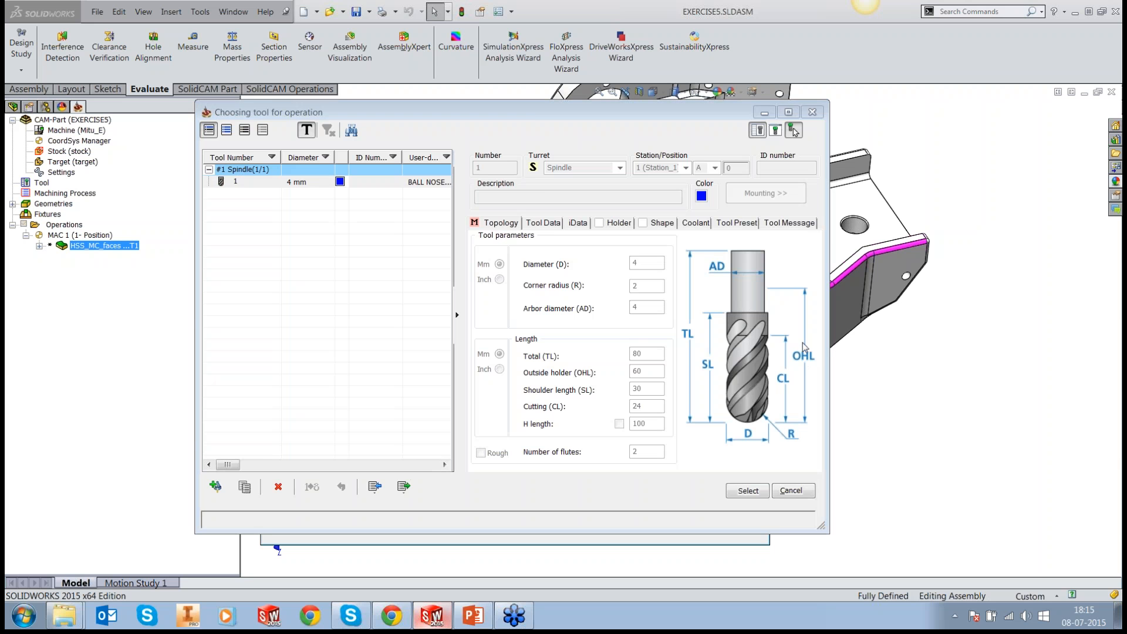
Step: Set the geometry named contour as the first curve of the drive boundaries
click(320, 216)
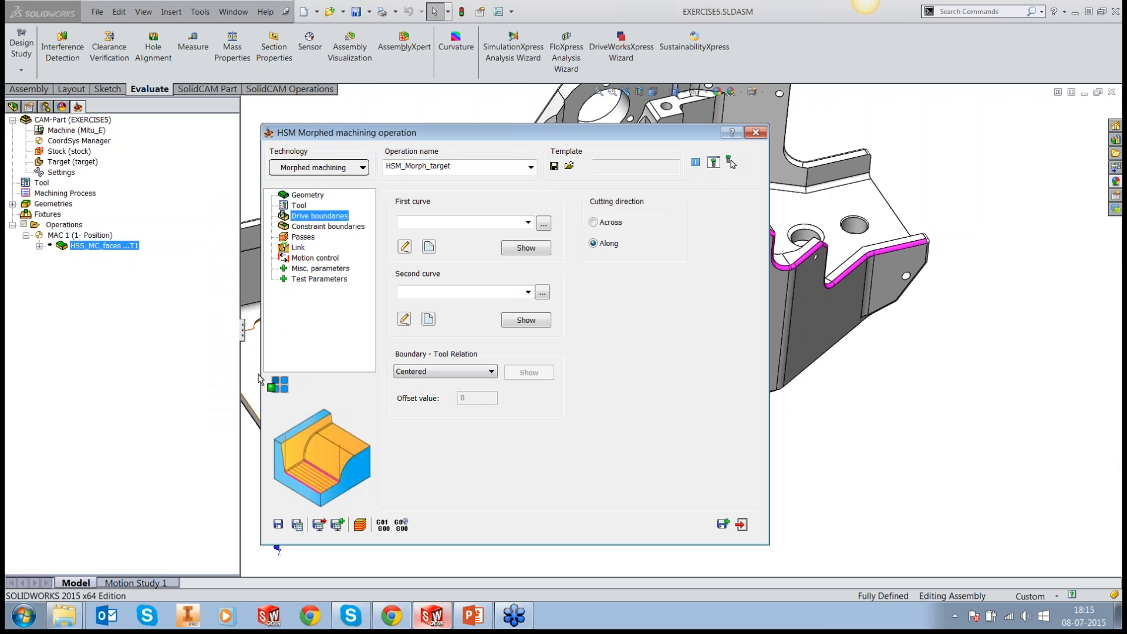
click(543, 223)
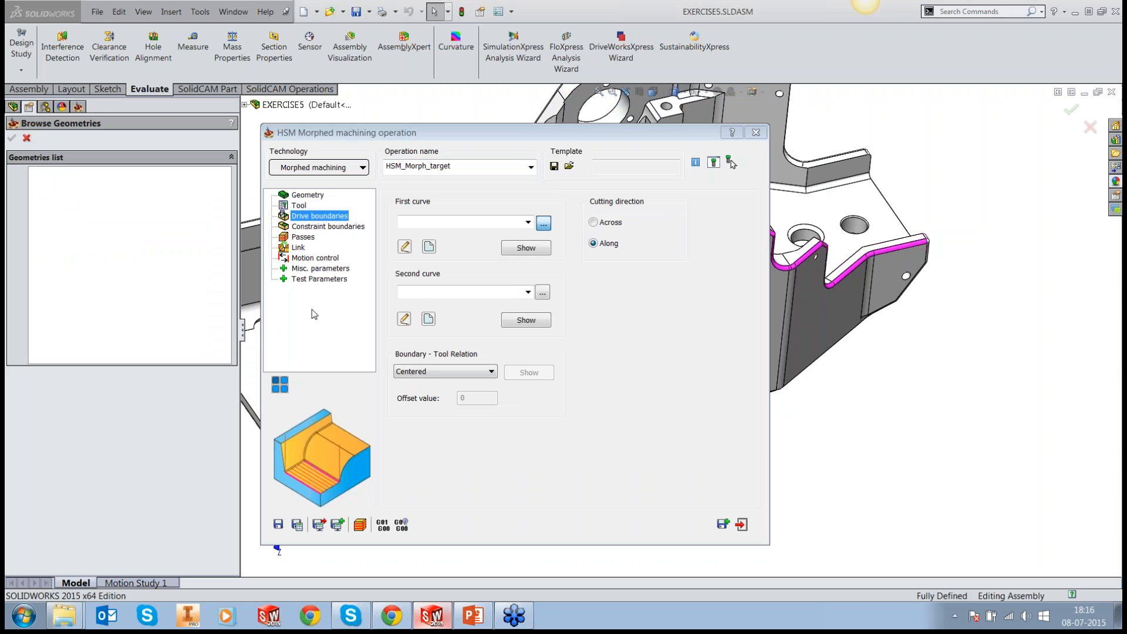
click(59, 173)
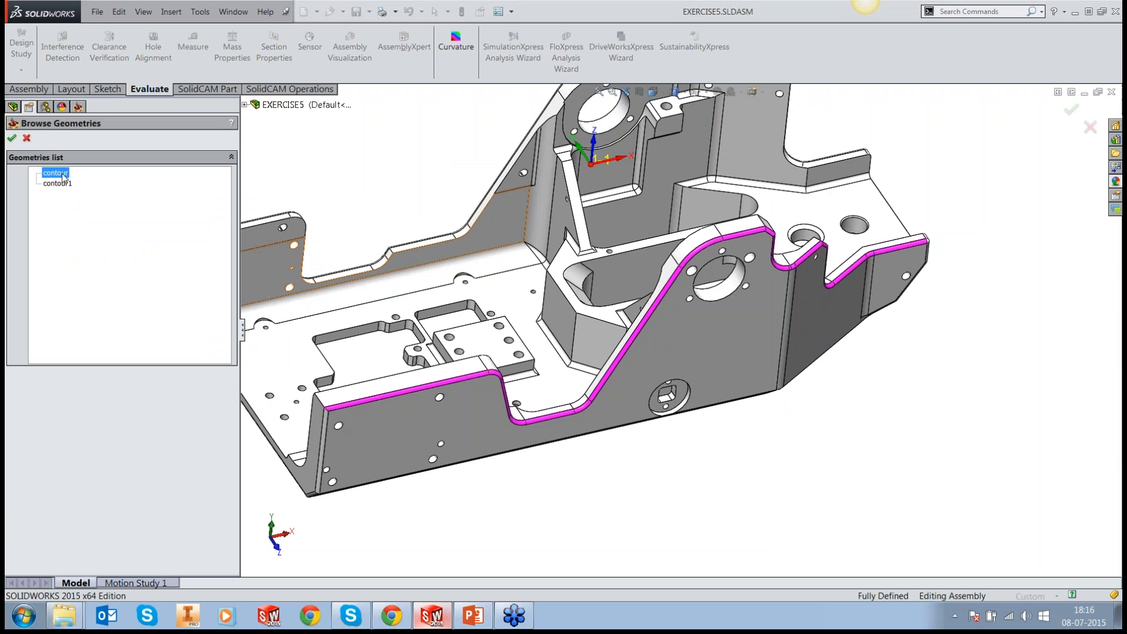
click(11, 140)
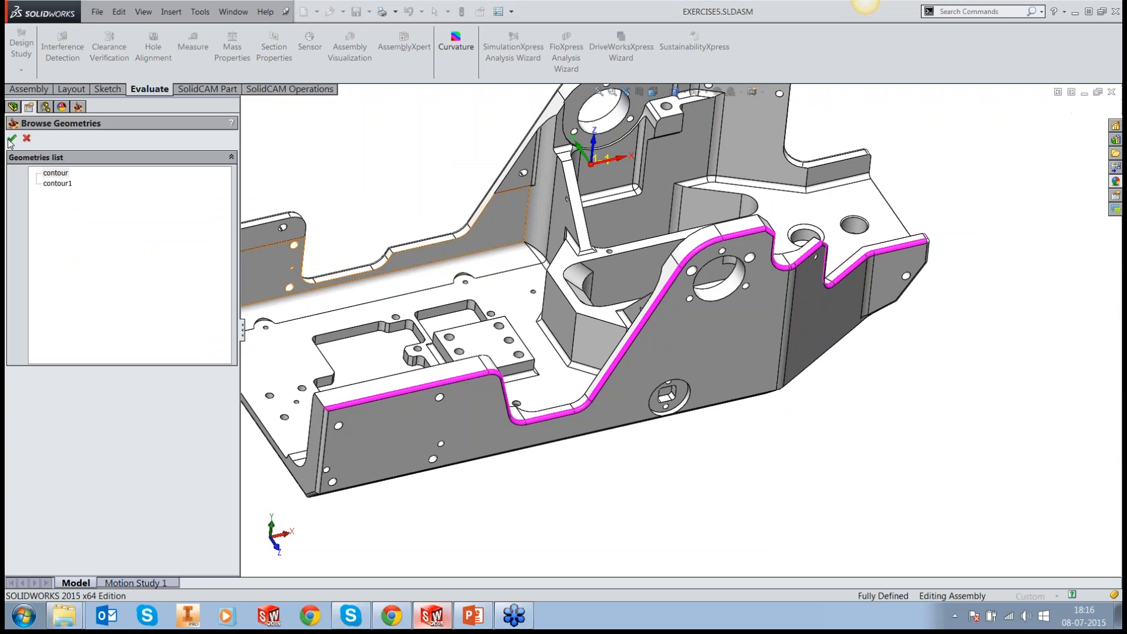
click(12, 140)
click(528, 222)
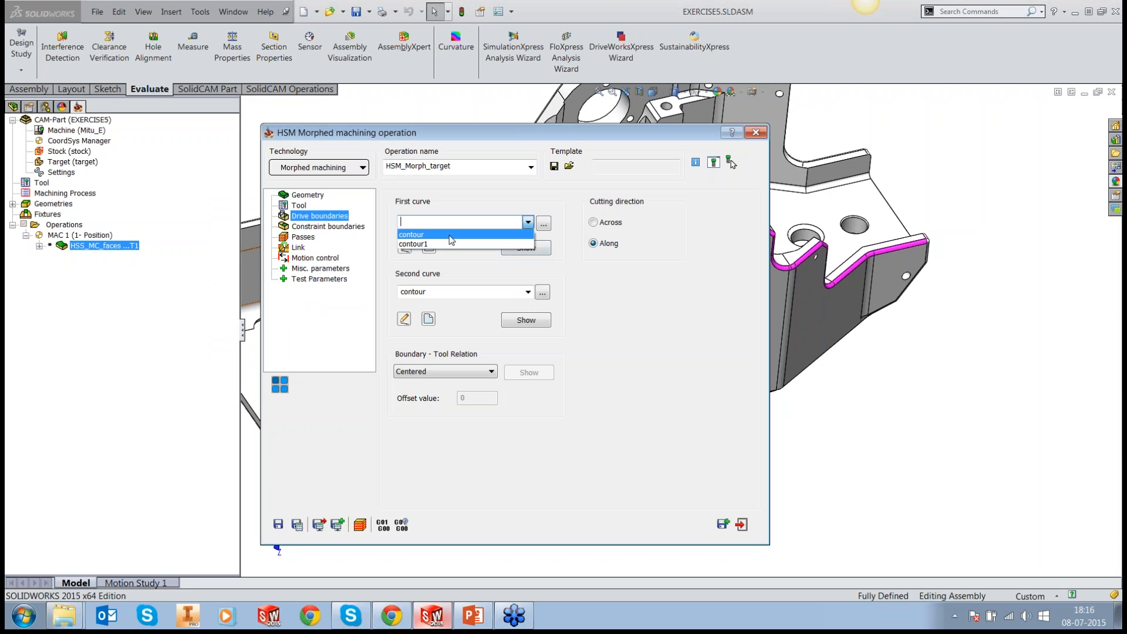
click(522, 232)
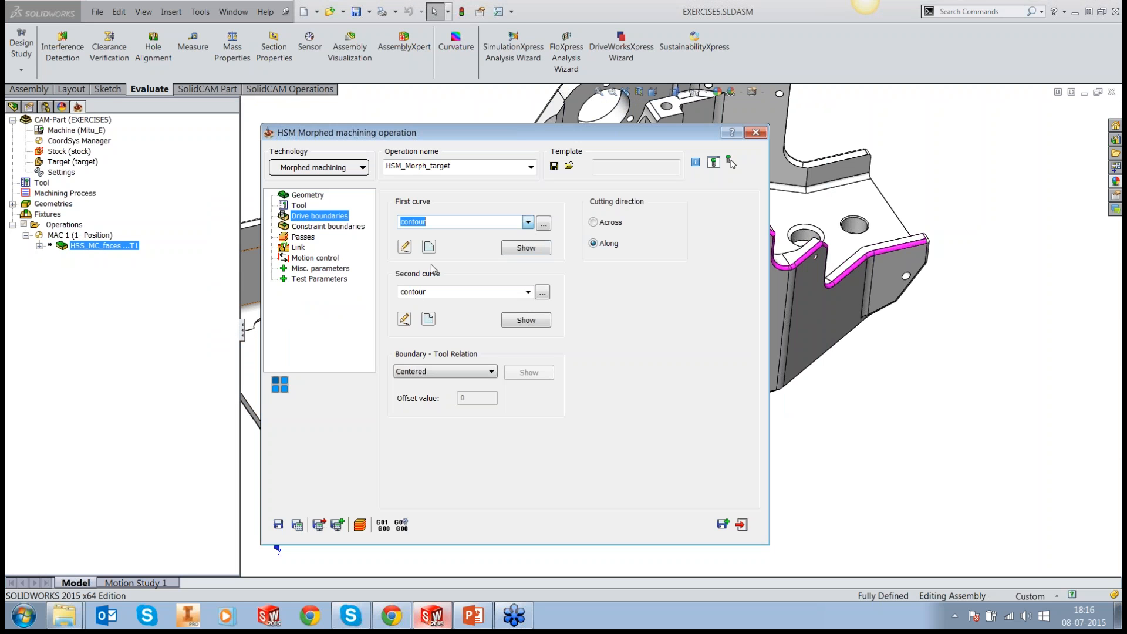
Step: Set contour1 as the second drive curve and keep the boundary-tool relation at Centered
click(536, 294)
click(56, 184)
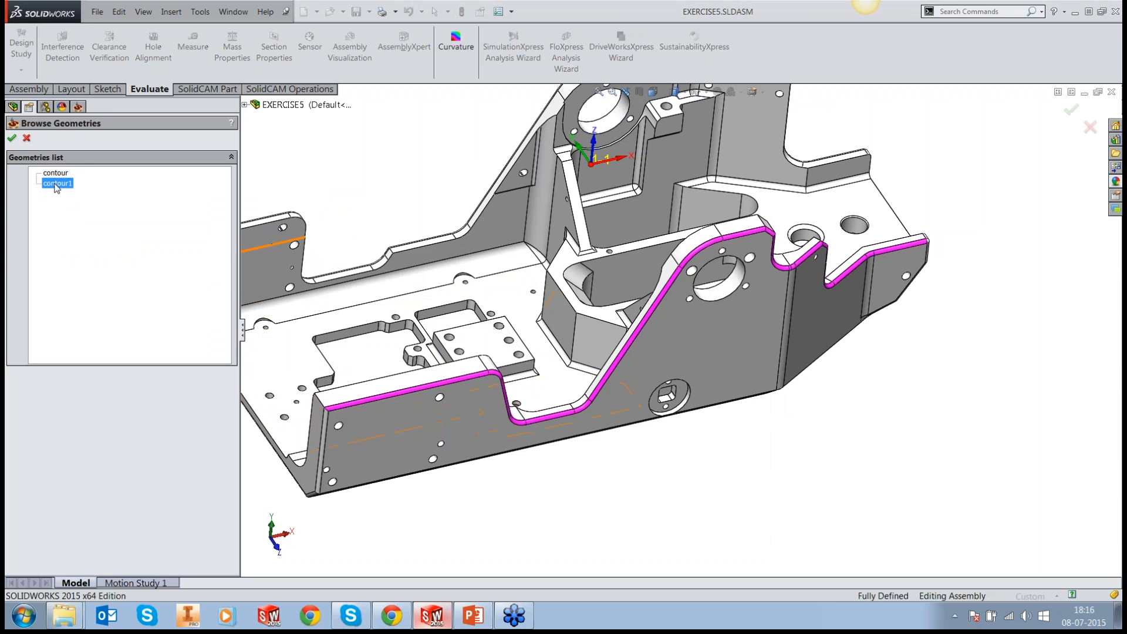
click(11, 138)
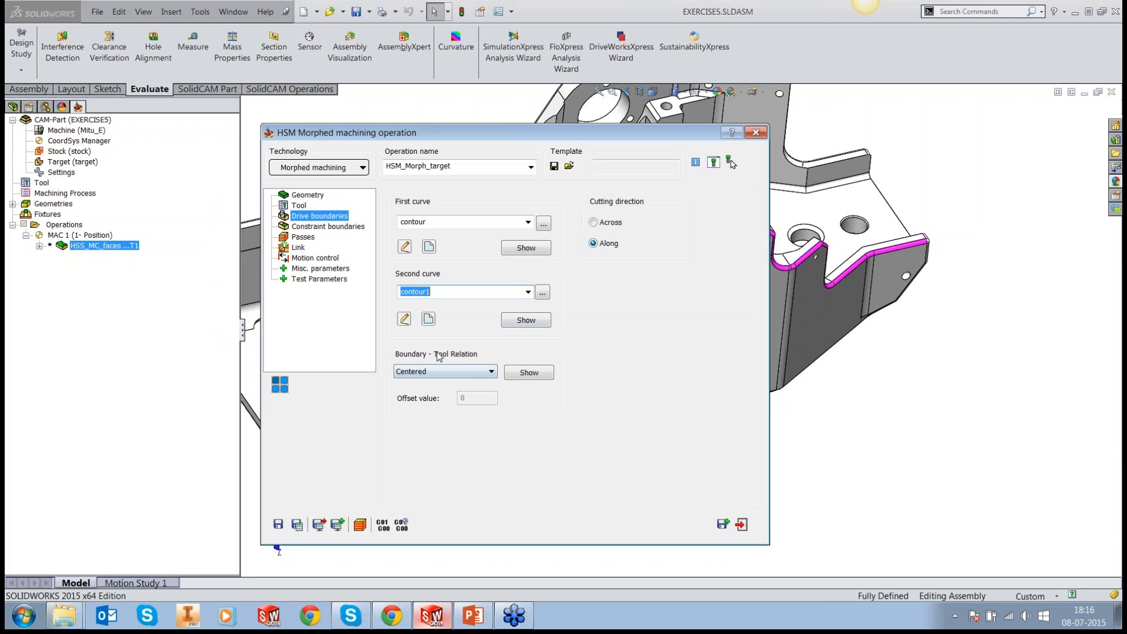
click(442, 371)
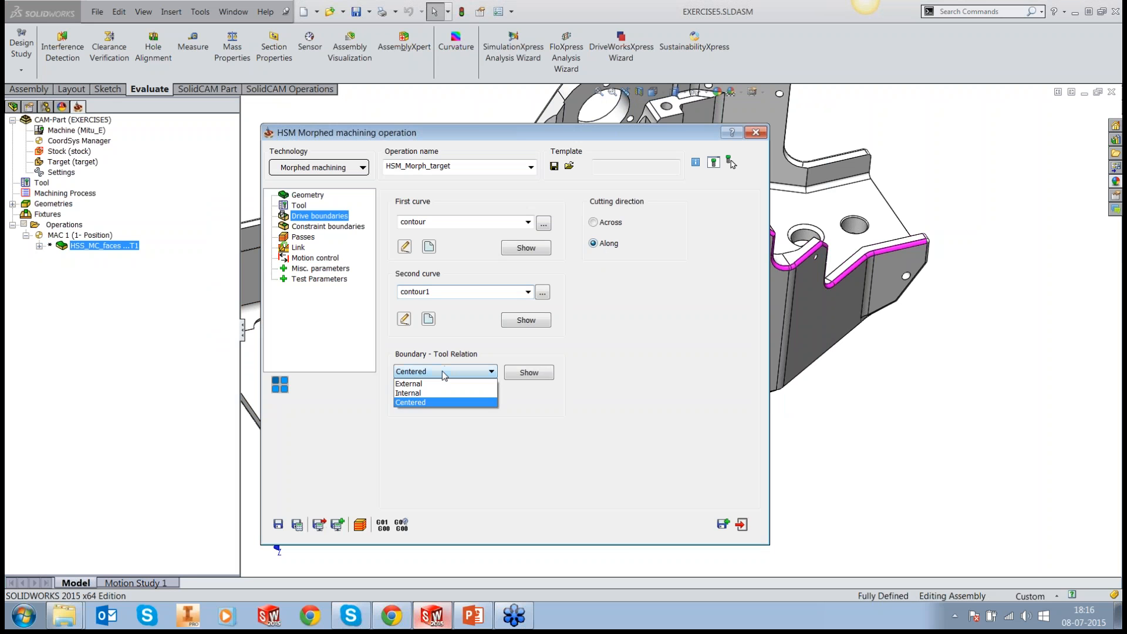
click(432, 403)
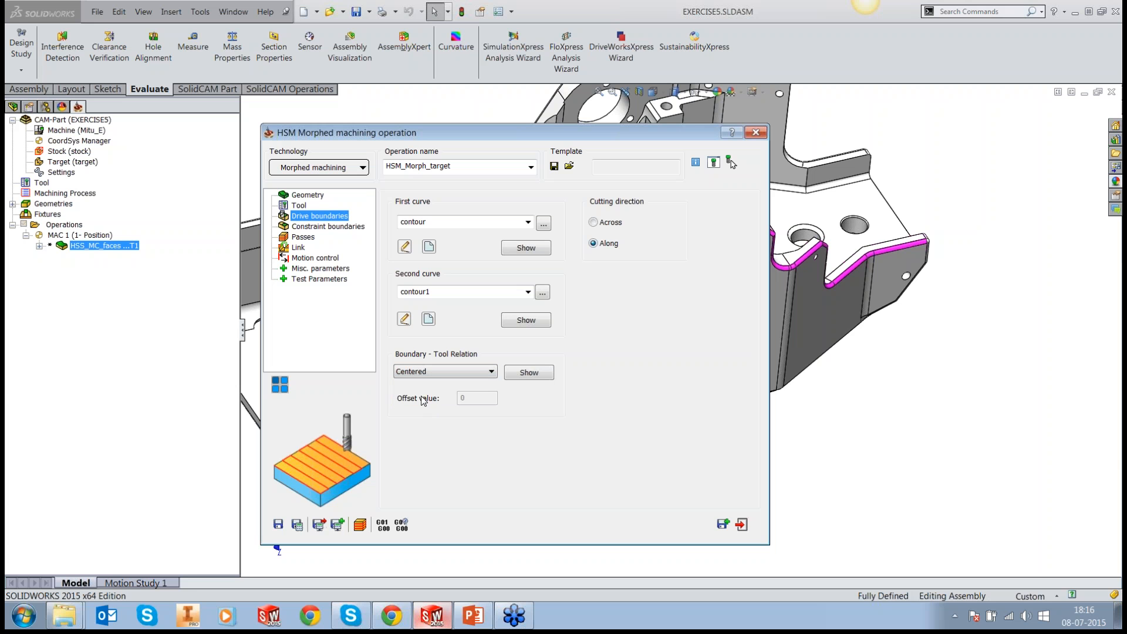
Step: Define the constraint boundary manually by selected faces, using the existing Selected Faces D4 R2 boundary
click(326, 226)
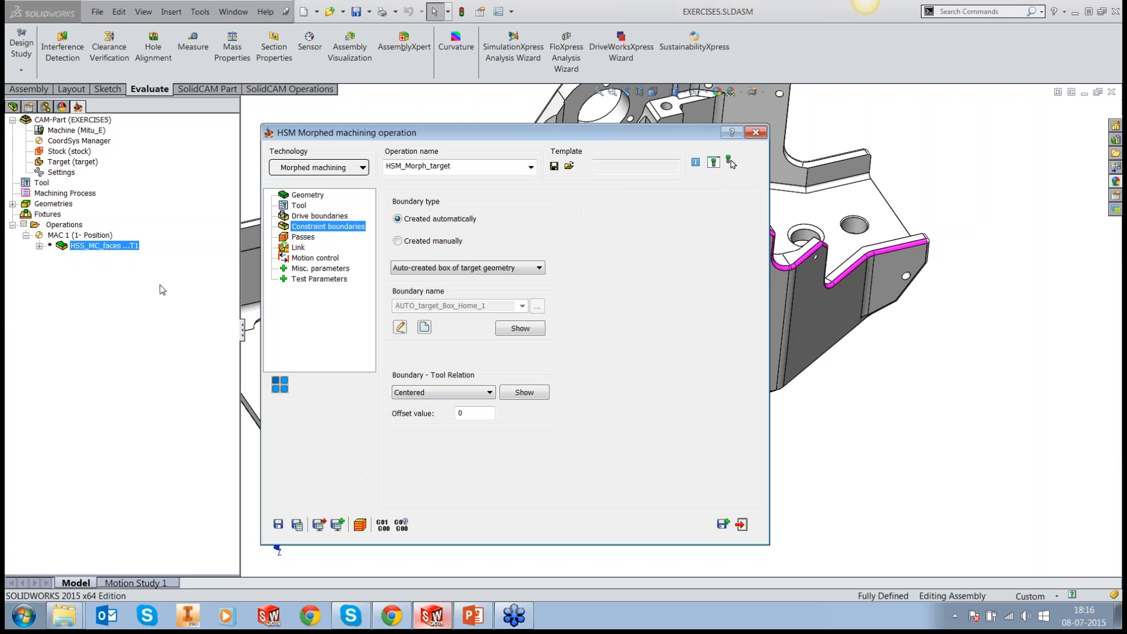
click(398, 241)
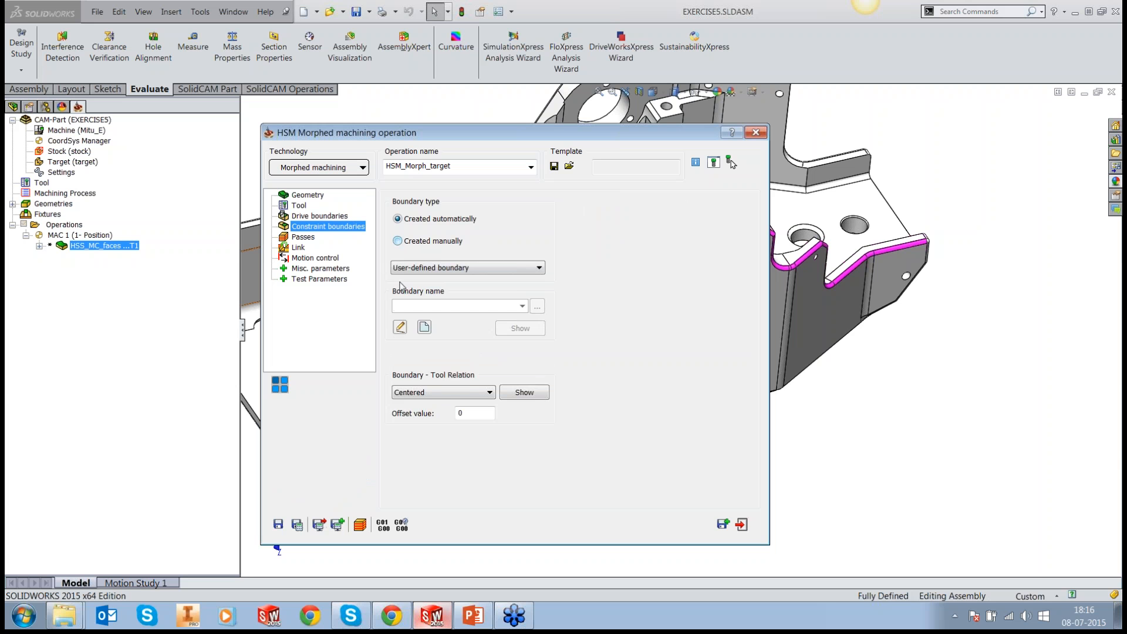
click(428, 267)
click(424, 294)
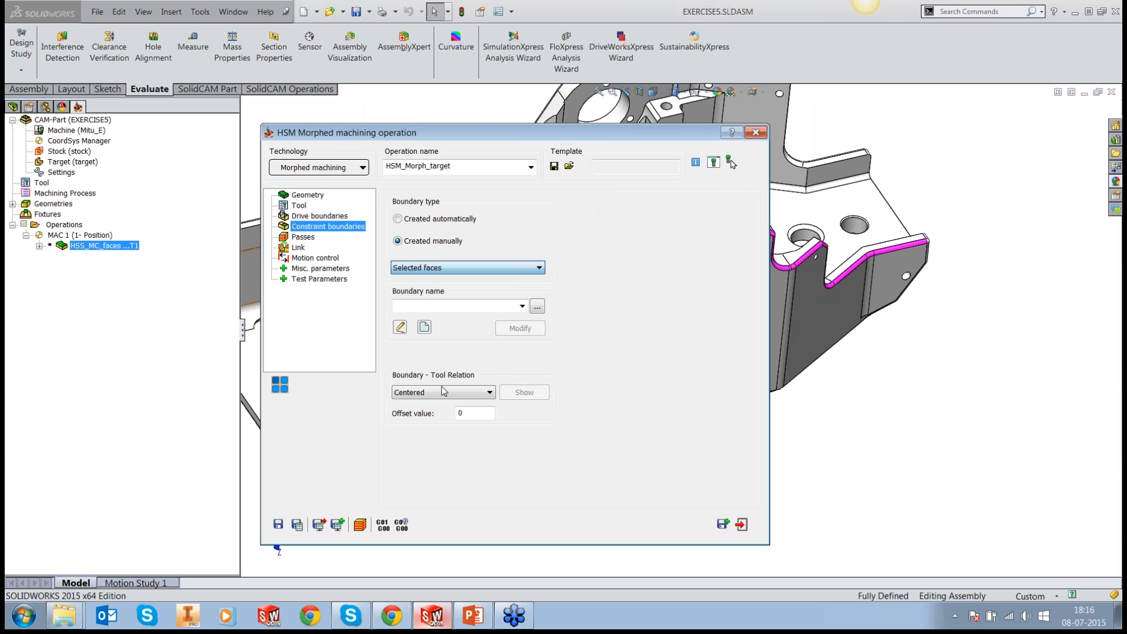
click(522, 306)
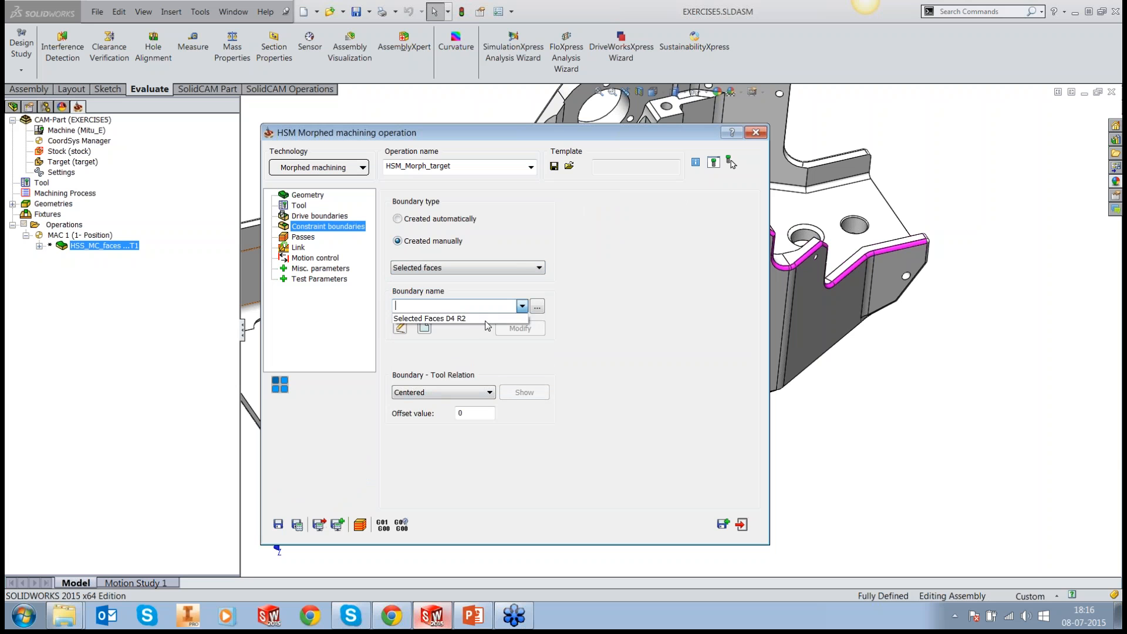
click(454, 320)
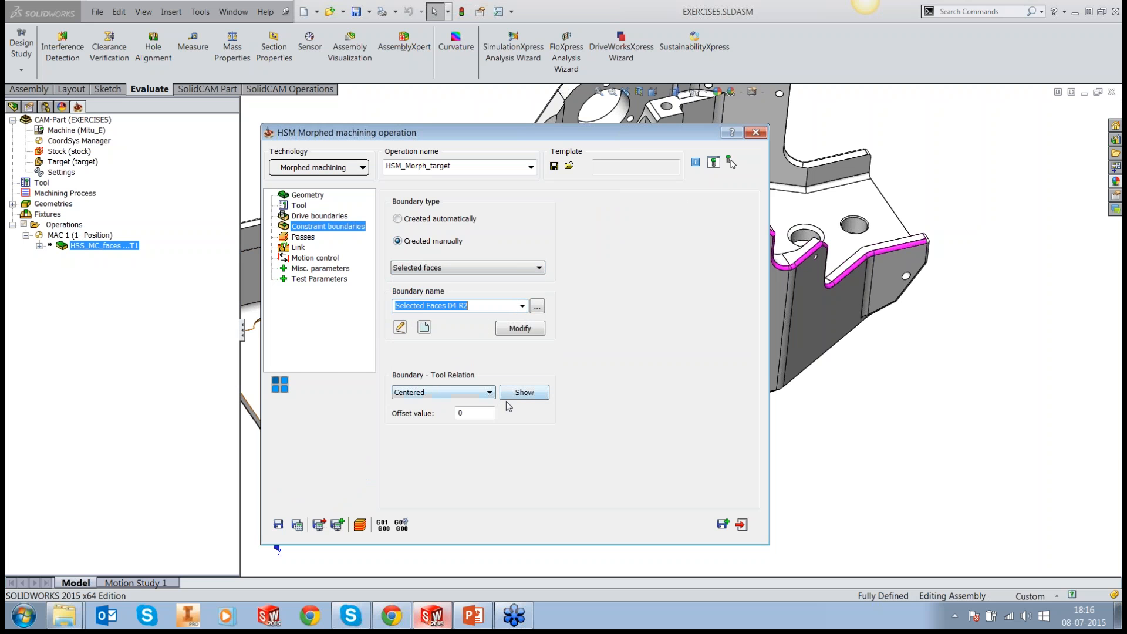
Step: Preview the Selected Faces D4 R2 constraint boundary on the model and return to the operation settings
click(517, 393)
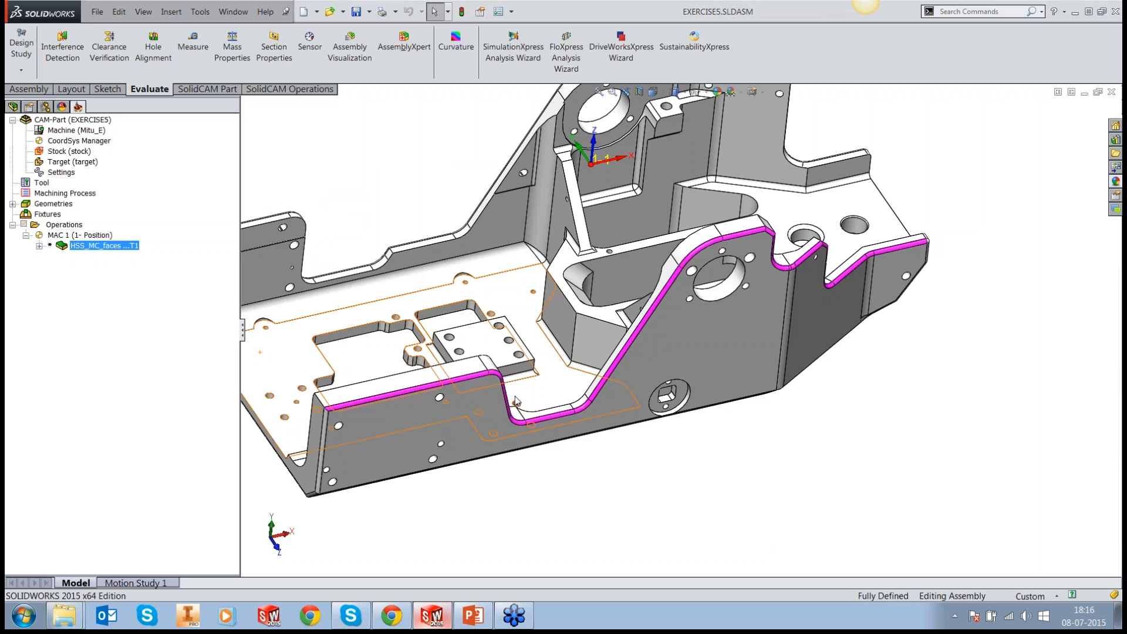
middle_drag(870, 411, 911, 417)
scroll(911, 418, up, 2)
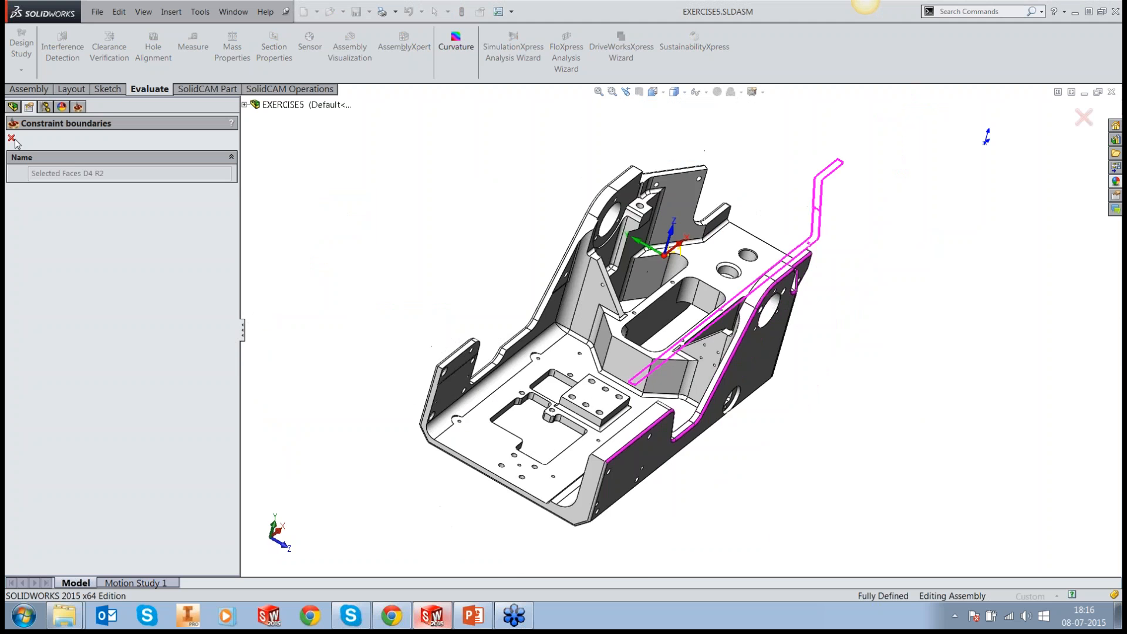
click(11, 139)
Step: Set the passes step over to 0.1 and check the pass editing and axial offset settings
click(303, 236)
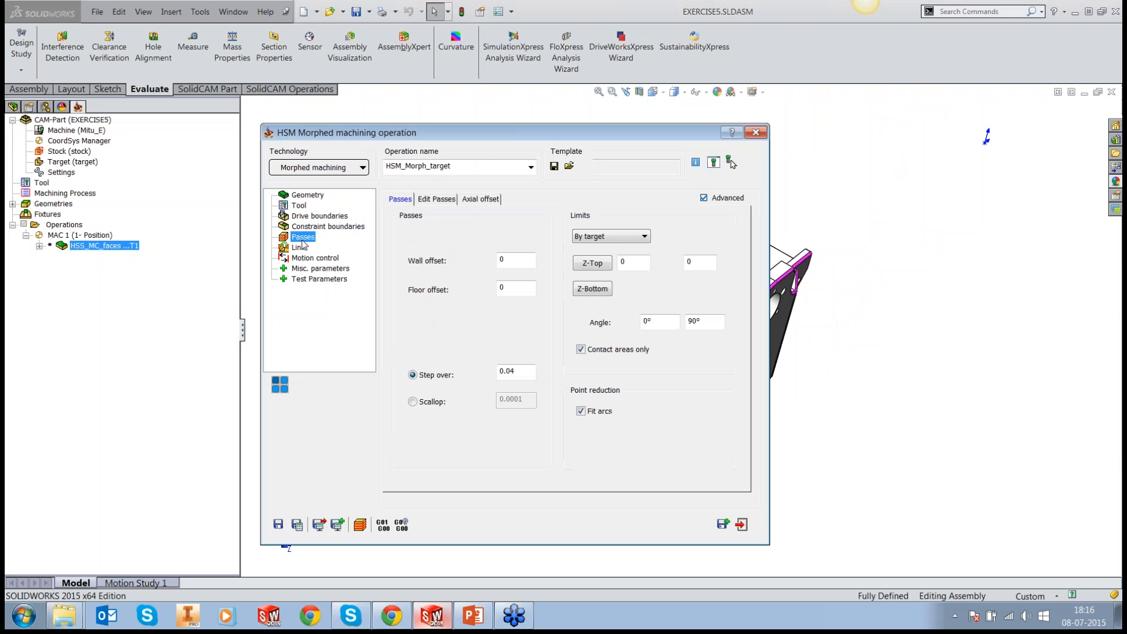
double_click(509, 371)
text(0.)
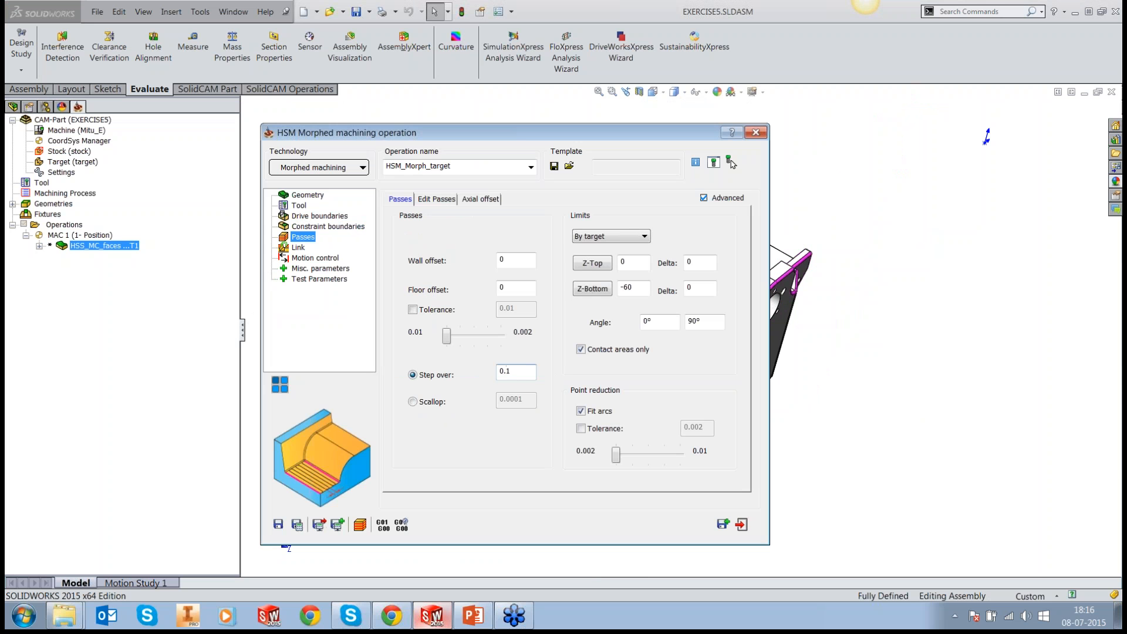
click(441, 199)
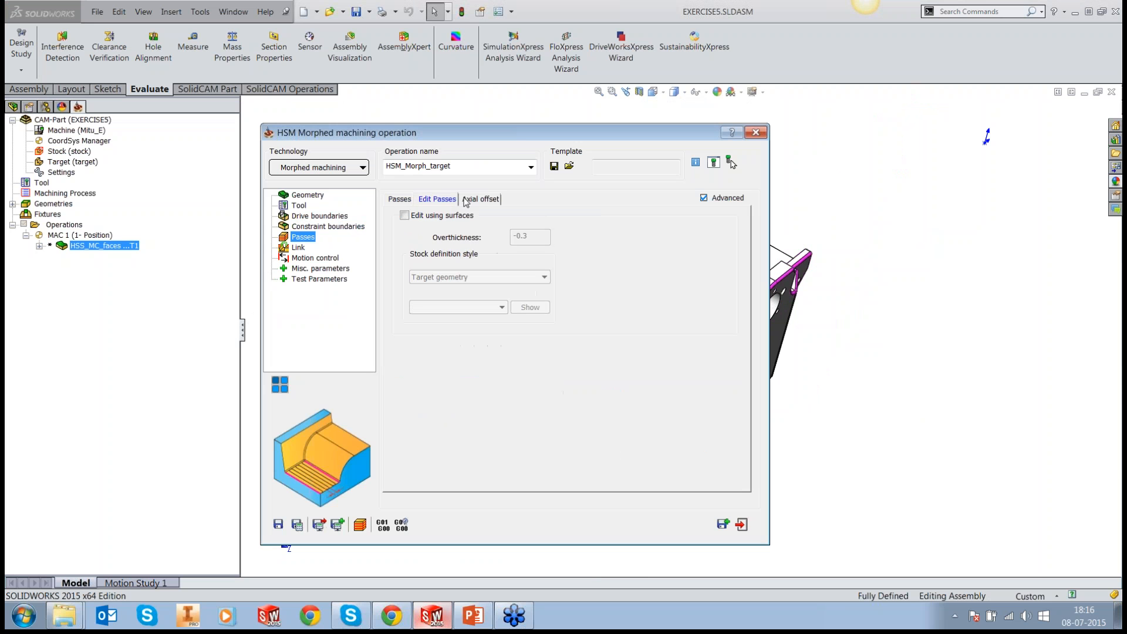
click(466, 200)
Step: Set the link retract style to Minimal vertical retract, and save, calculate and close the morphed machining operation
click(300, 247)
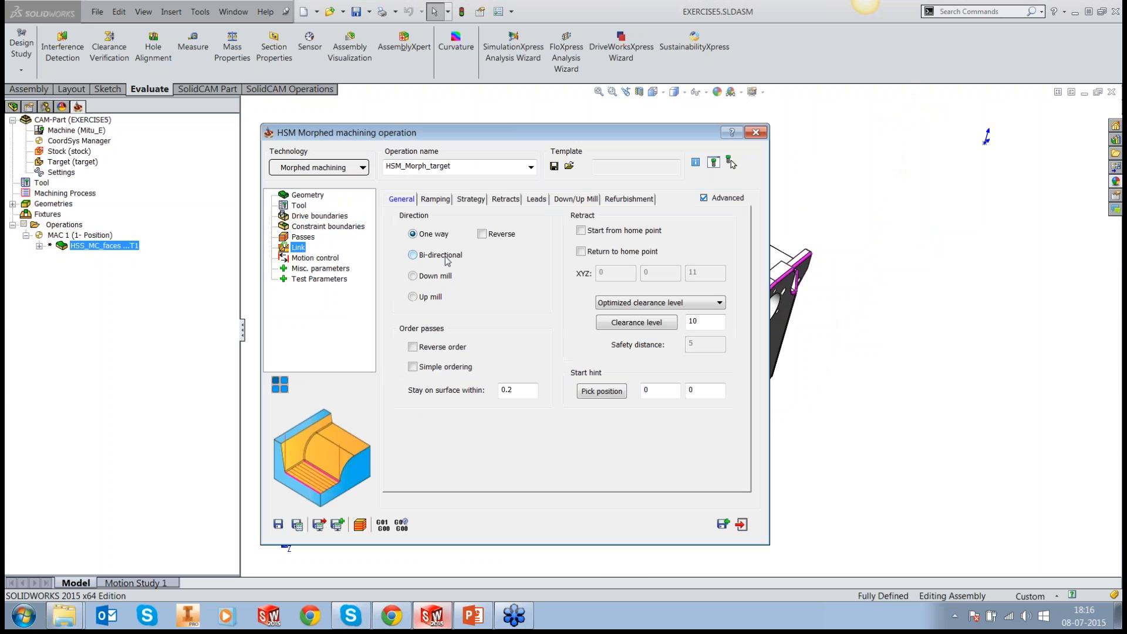
click(506, 200)
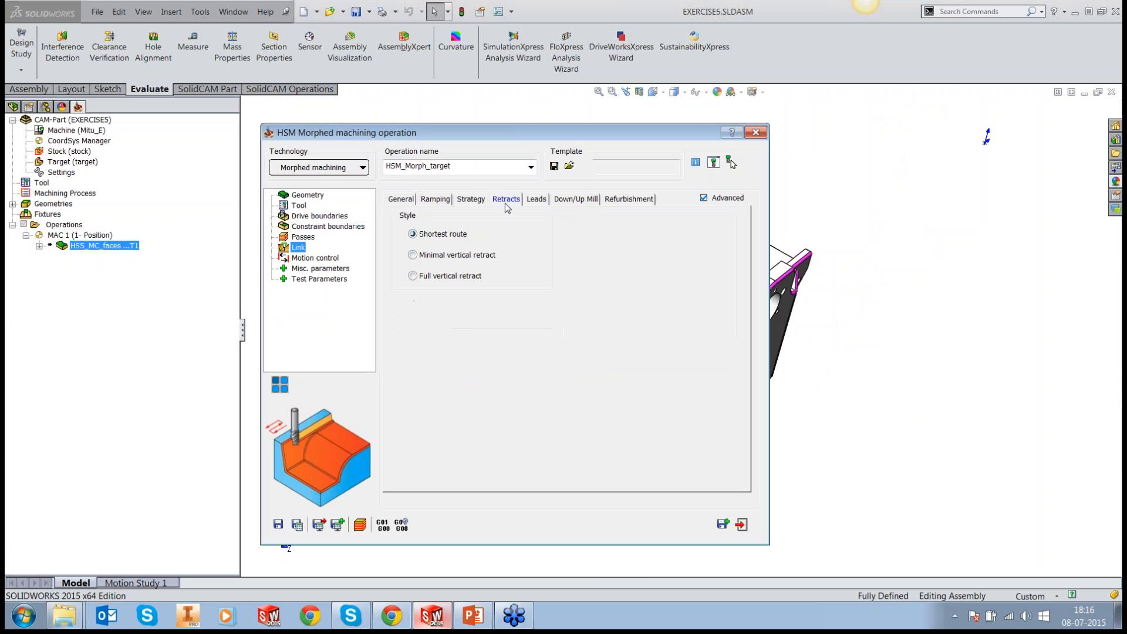
click(441, 255)
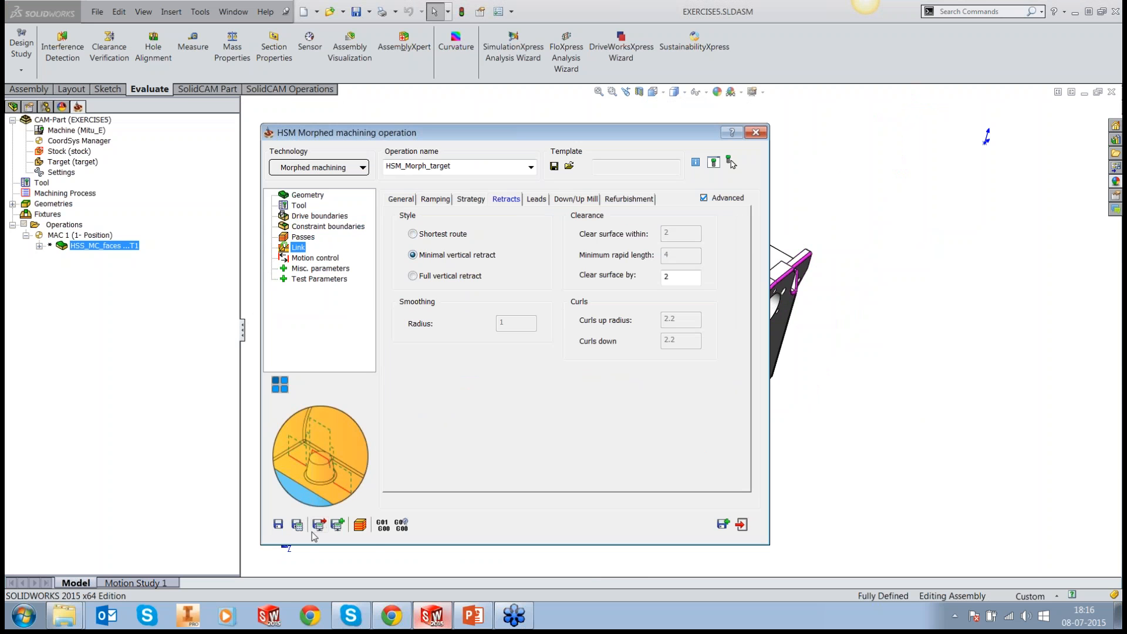
click(297, 525)
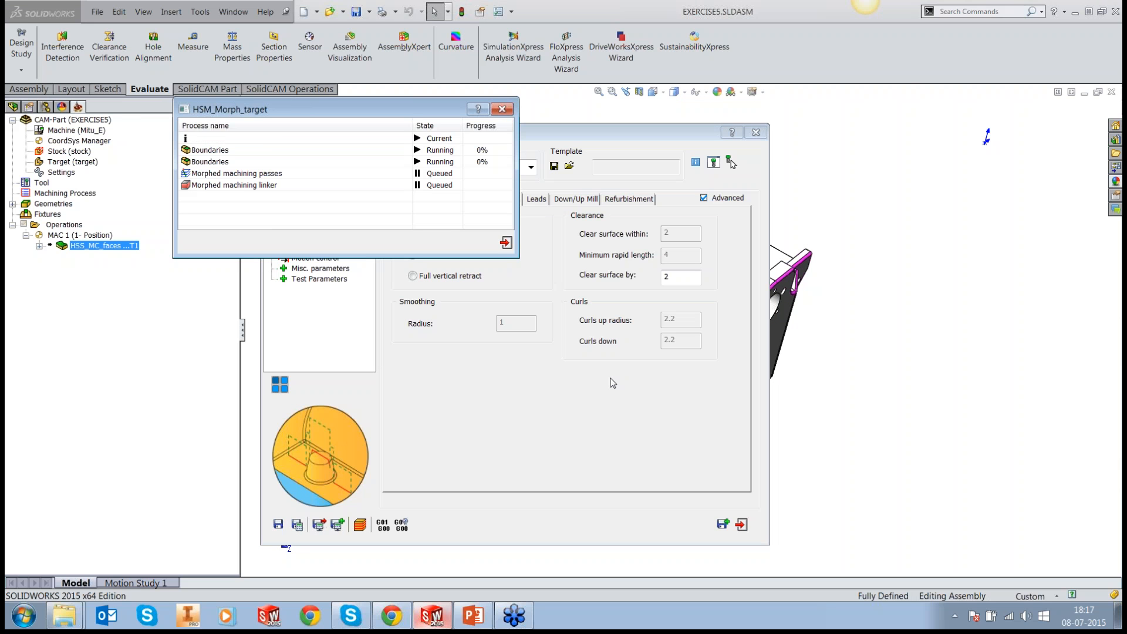
click(742, 525)
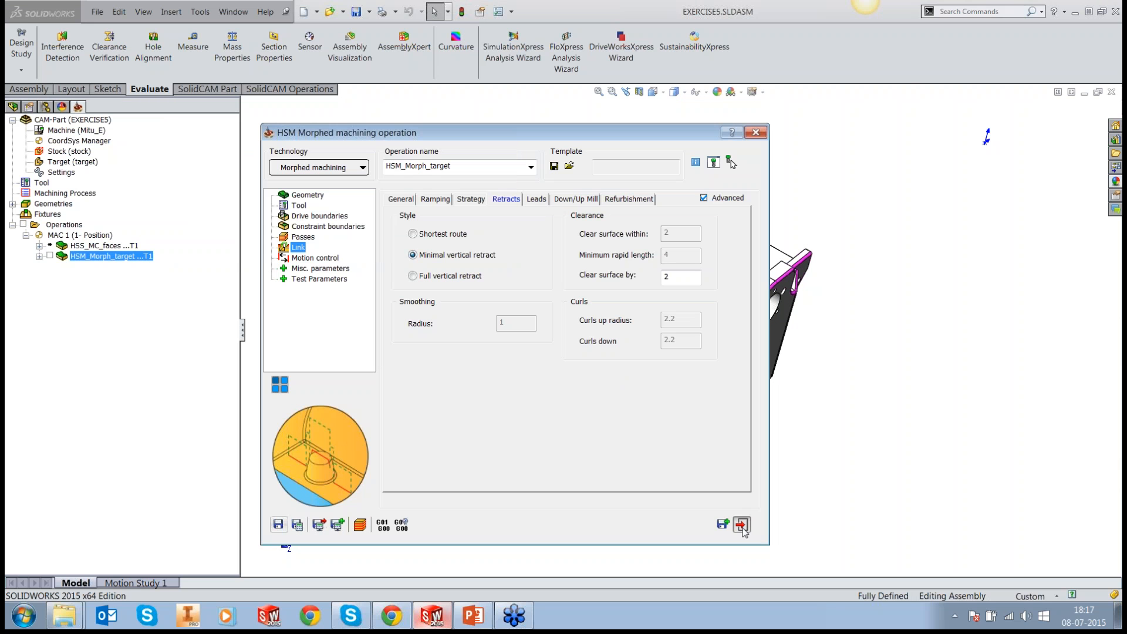
Step: Show the HSM_Morph_target toolpath and inspect its passes at the end of the magenta edge faces on the outer side wall
middle_drag(884, 406, 690, 390)
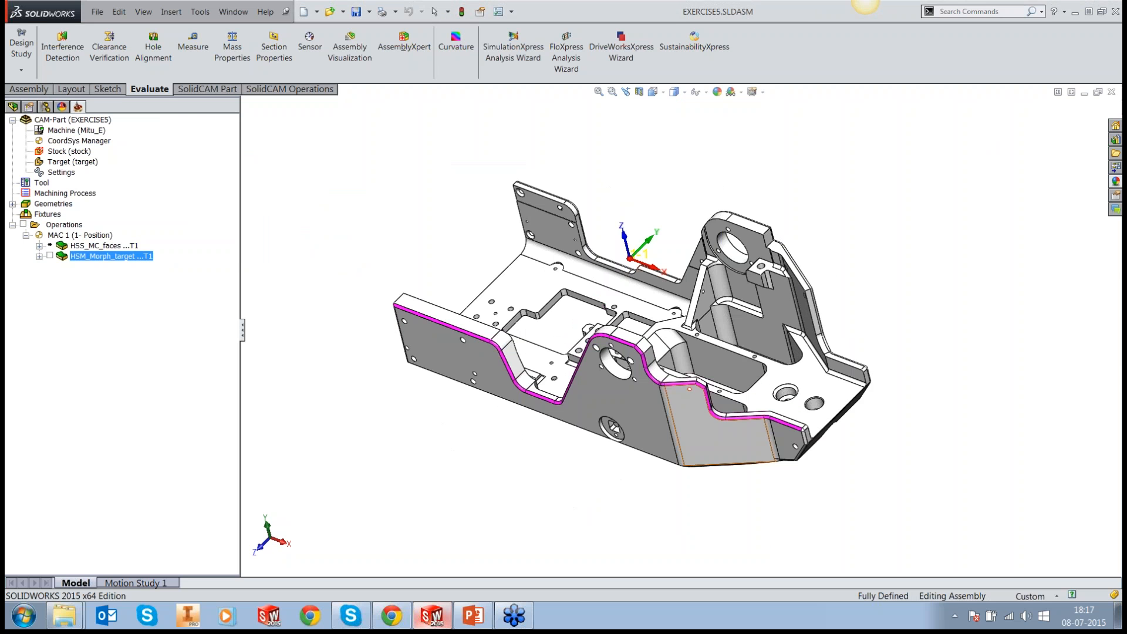
scroll(574, 382, down, 3)
click(49, 256)
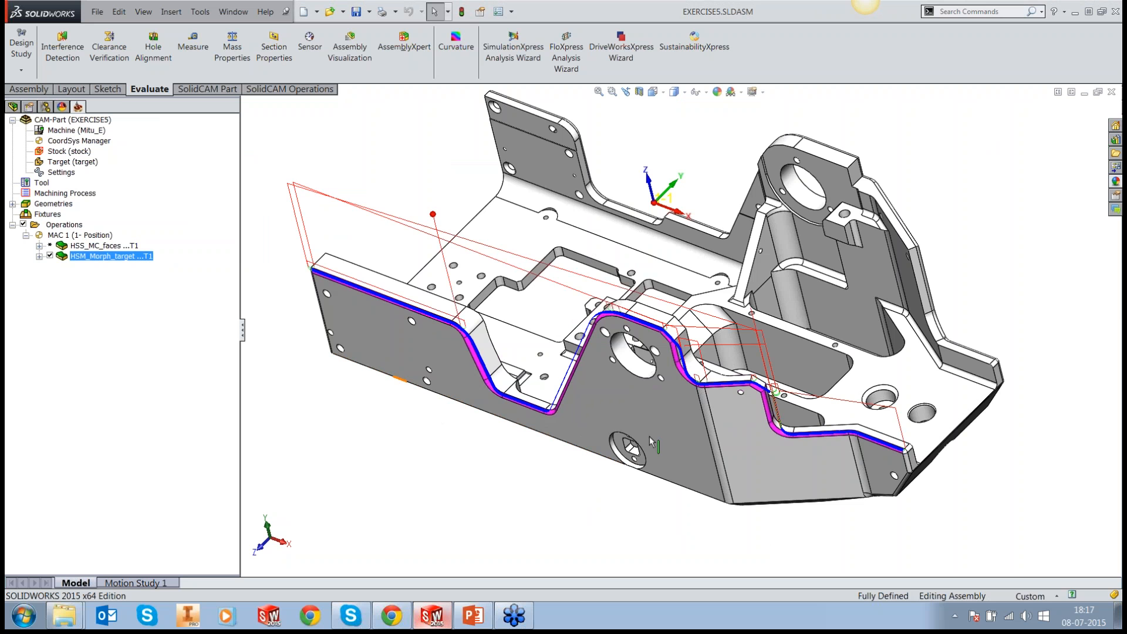
middle_drag(633, 424, 703, 417)
scroll(703, 417, up, 3)
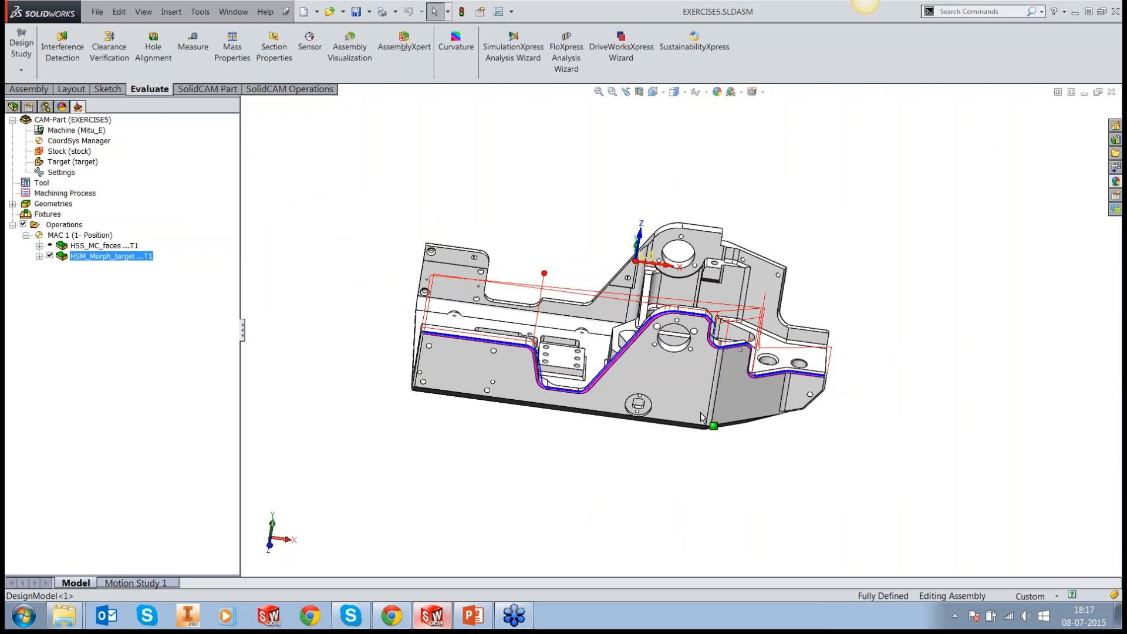
scroll(418, 357, down, 5)
scroll(418, 356, down, 10)
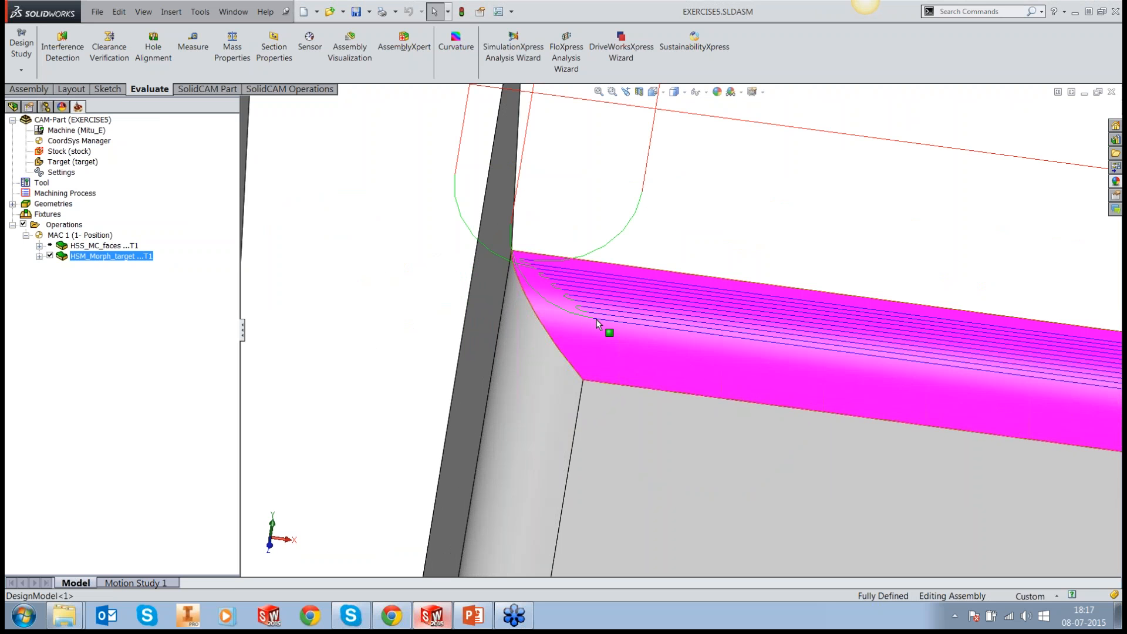
click(392, 371)
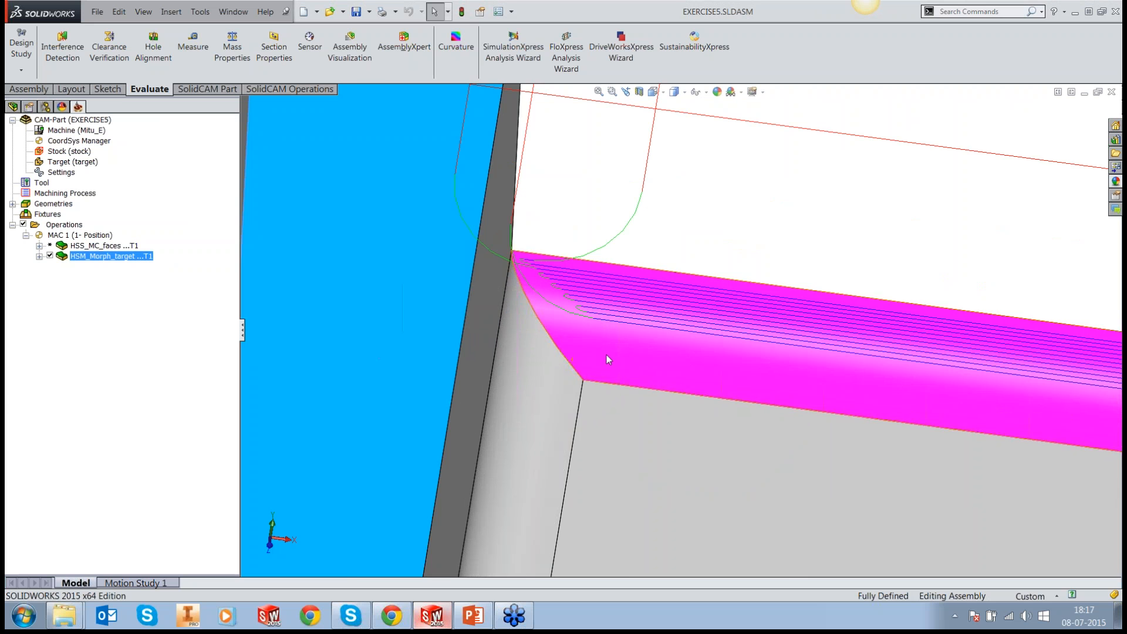
Step: Examine from the Top view how the HSM_Morph_target passes end at the corner of the magenta edge faces
scroll(607, 355, up, 5)
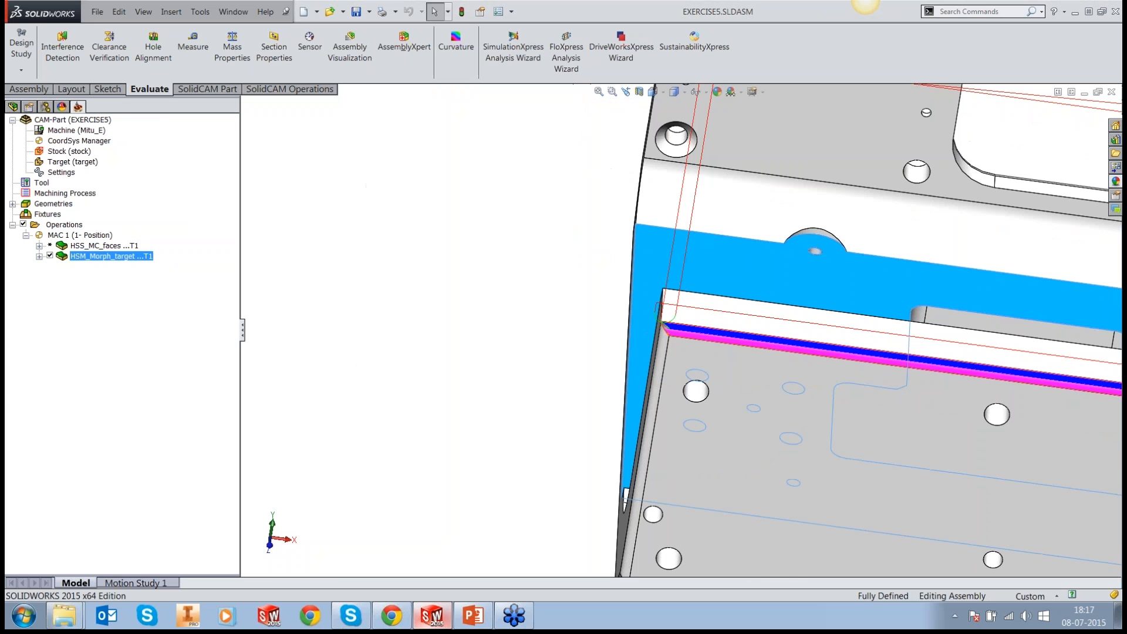
scroll(529, 364, up, 3)
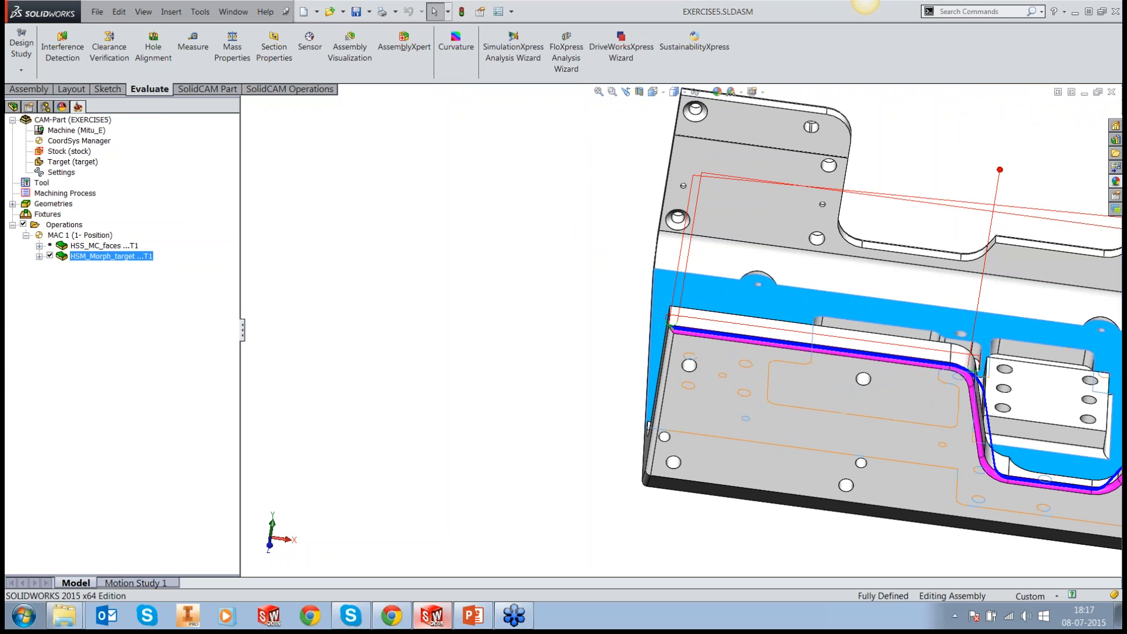
key(space)
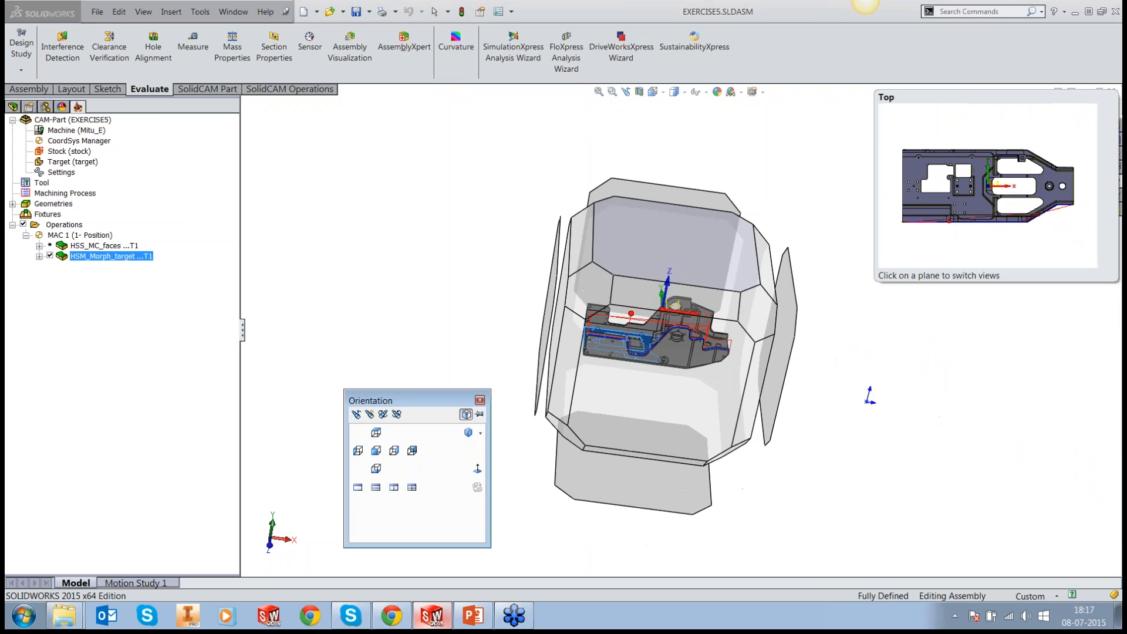
click(703, 240)
scroll(509, 405, down, 5)
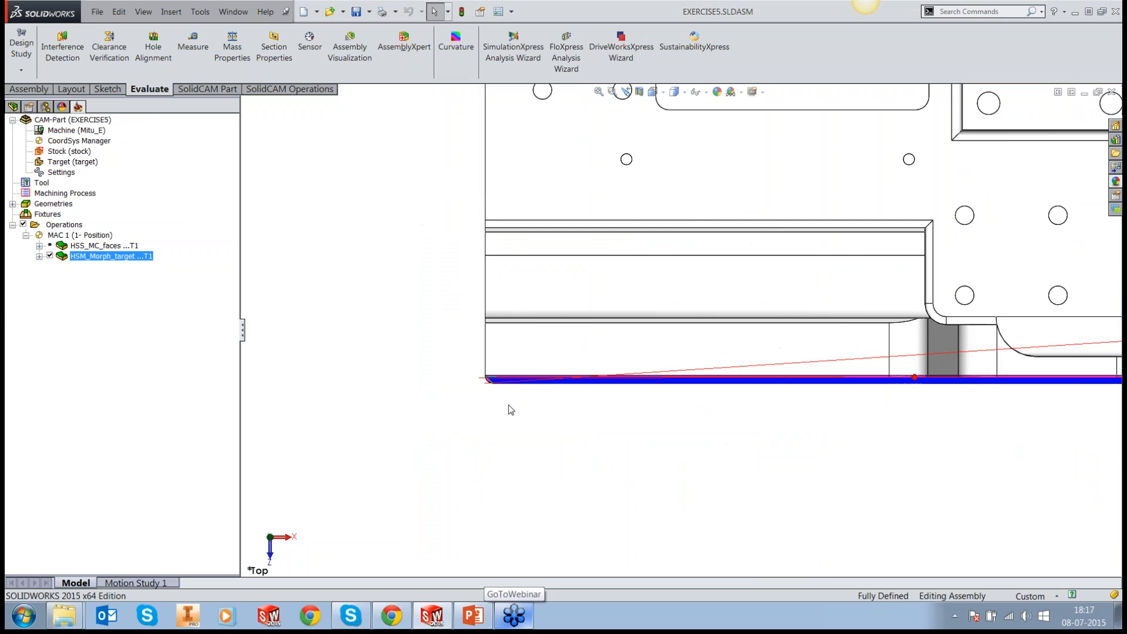
scroll(509, 405, down, 6)
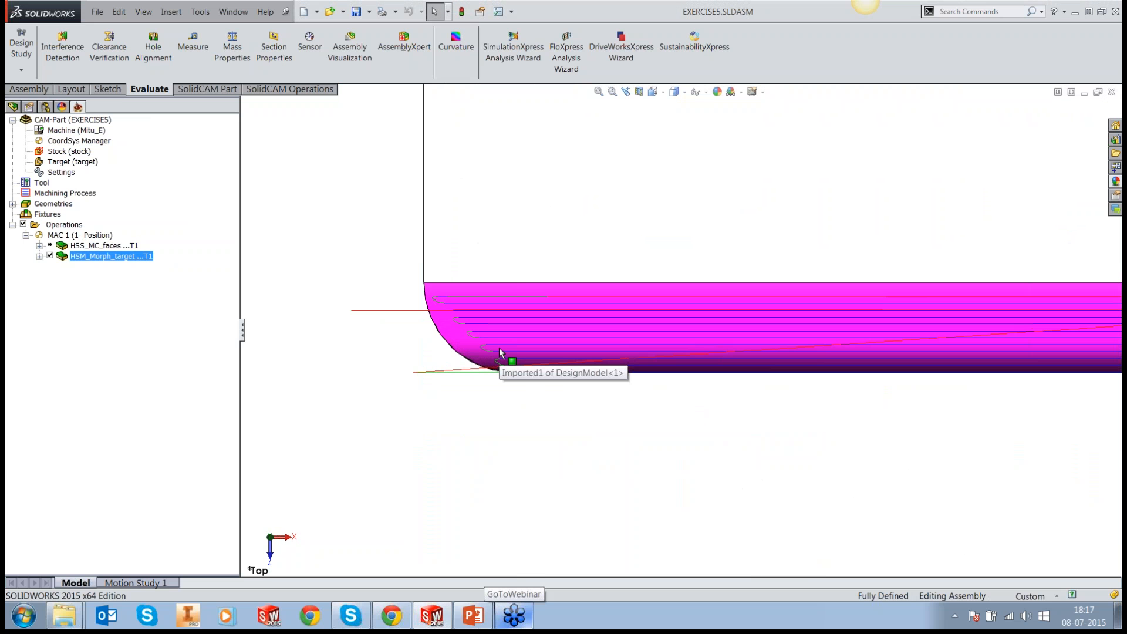
scroll(500, 353, down, 1)
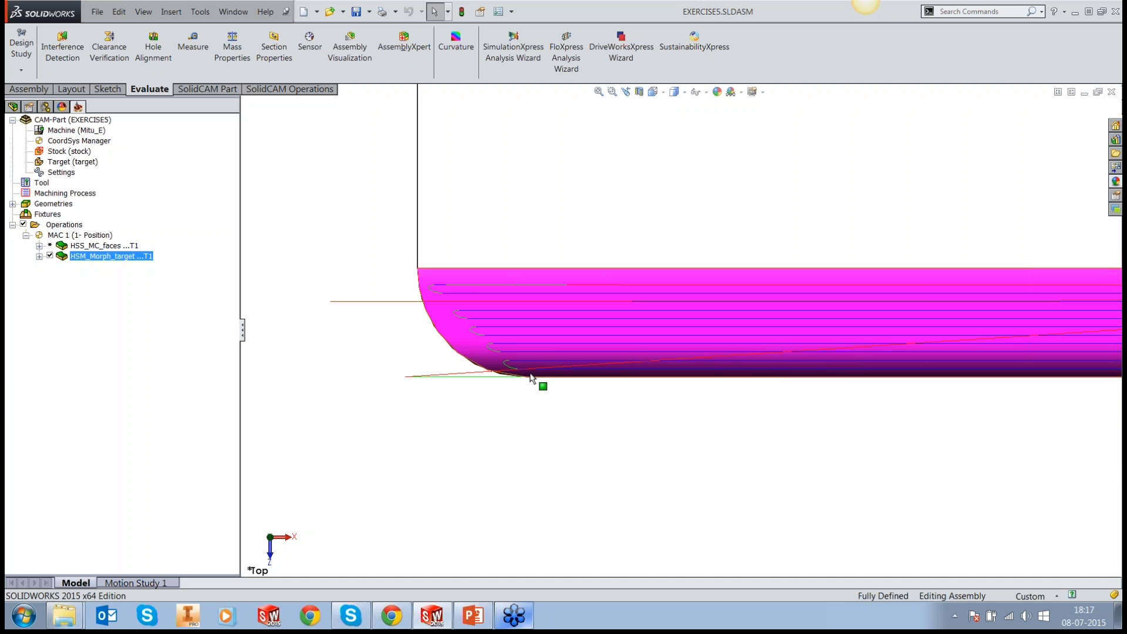
mouse_move(536, 362)
middle_down()
mouse_move(534, 280)
mouse_move(561, 179)
mouse_move(544, 377)
middle_up()
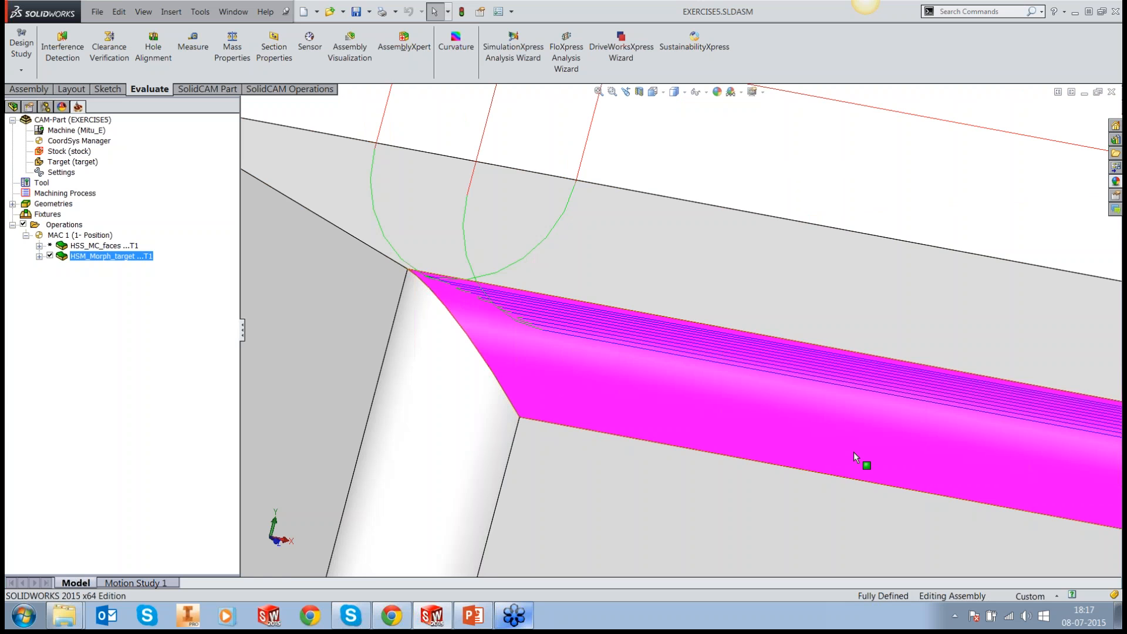
Step: Inspect the HSM_Morph_target passes along the stepped section of the edge, including the steep face and its adjoining rounded corner
scroll(854, 453, up, 6)
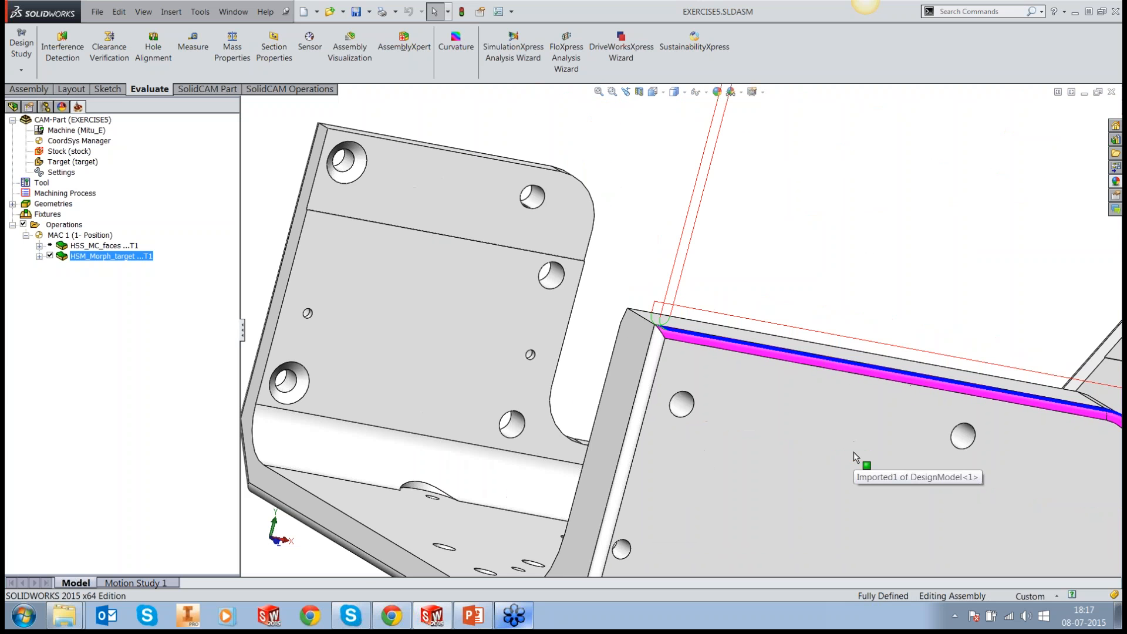
scroll(854, 452, up, 6)
middle_drag(854, 452, 830, 391)
scroll(879, 402, down, 2)
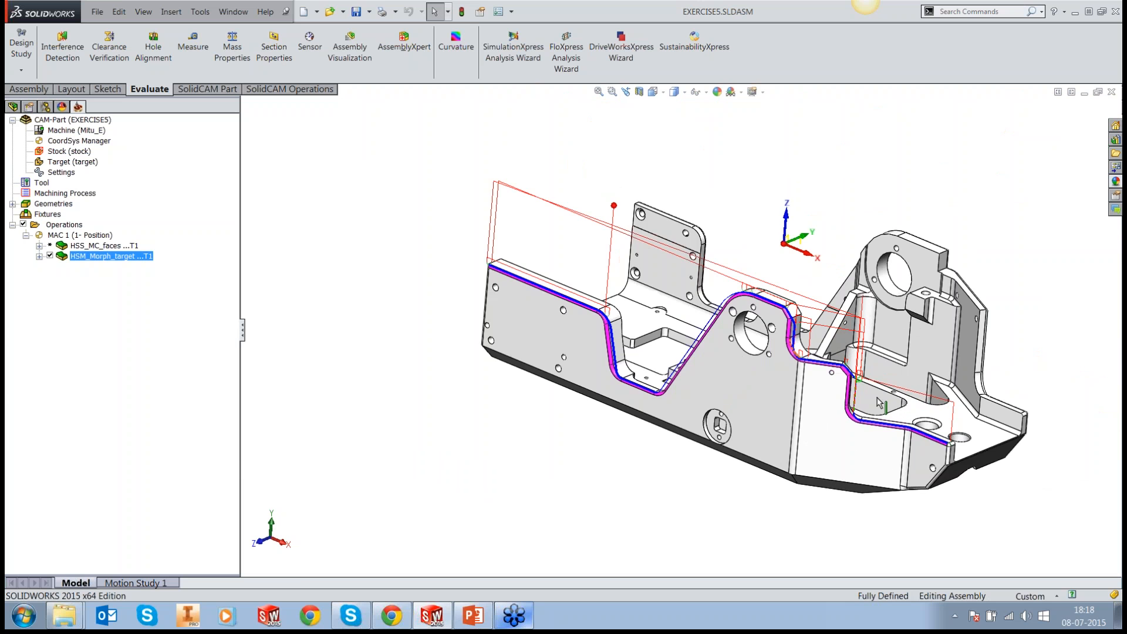
scroll(879, 402, down, 5)
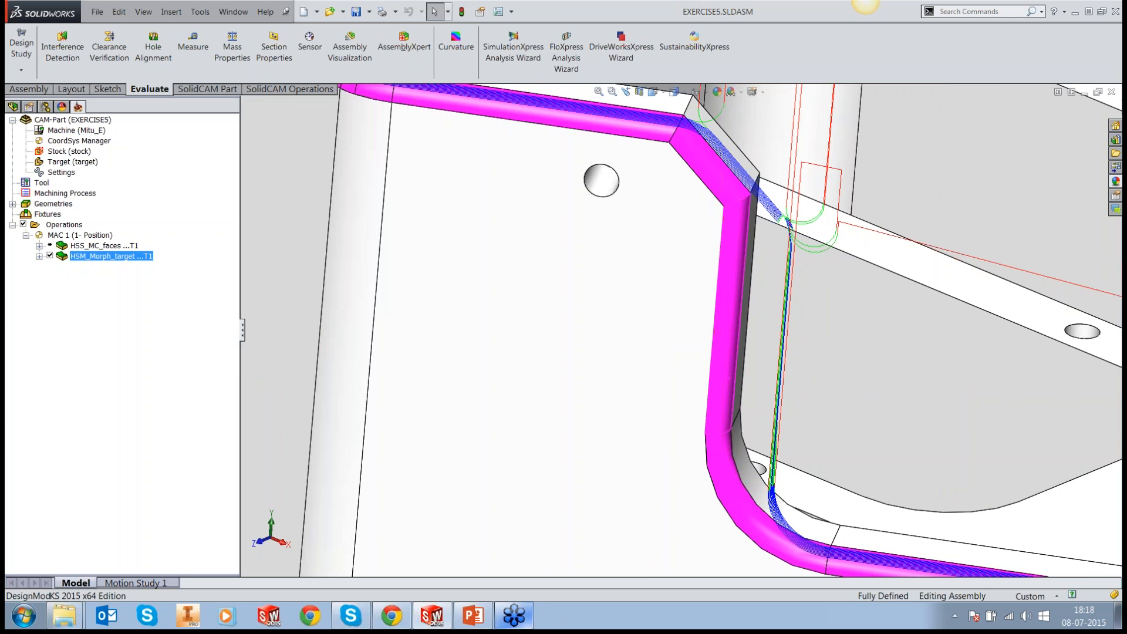
middle_drag(734, 387, 675, 391)
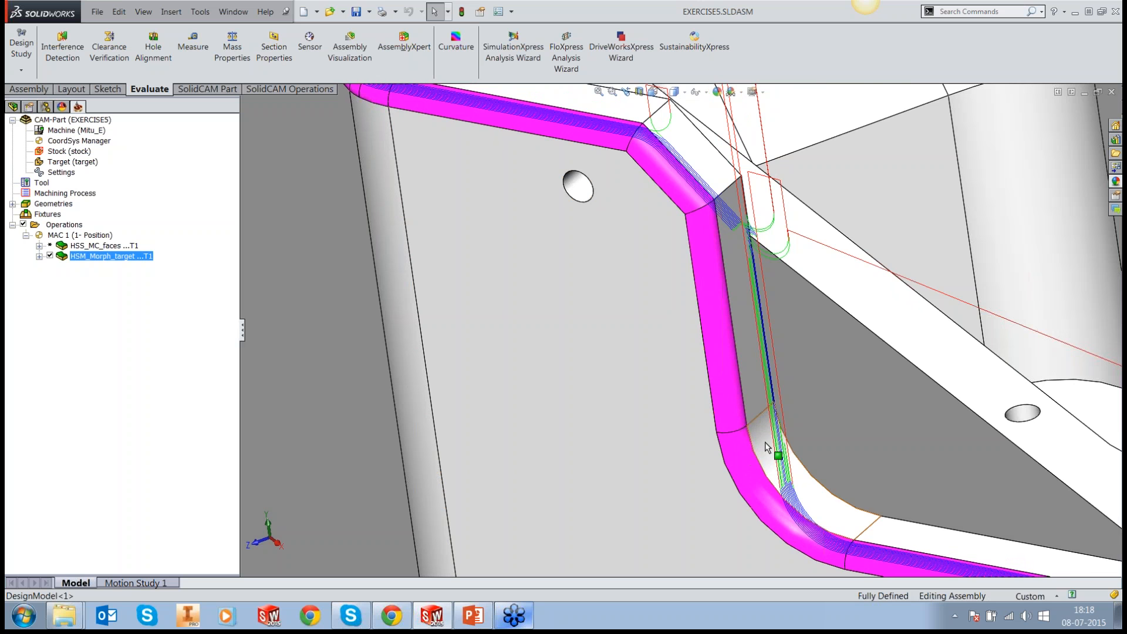
scroll(767, 448, up, 1)
middle_drag(766, 448, 710, 453)
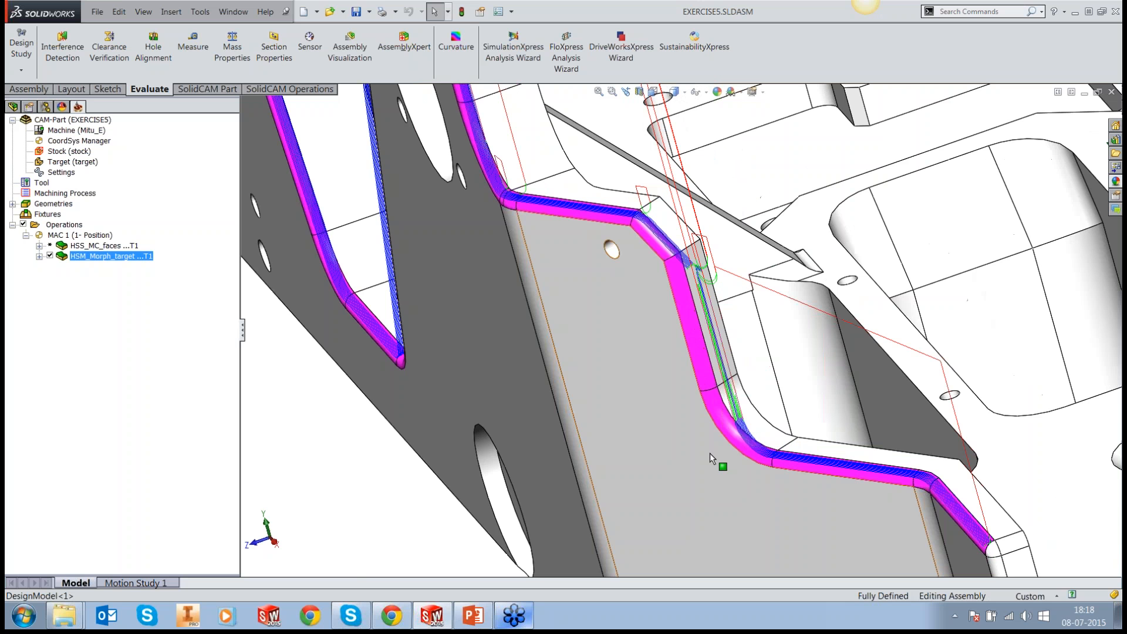
Step: Set the drive boundaries' tool relation to External in HSM_Morph_target, then save, calculate and close the operation
right_click(106, 258)
click(137, 139)
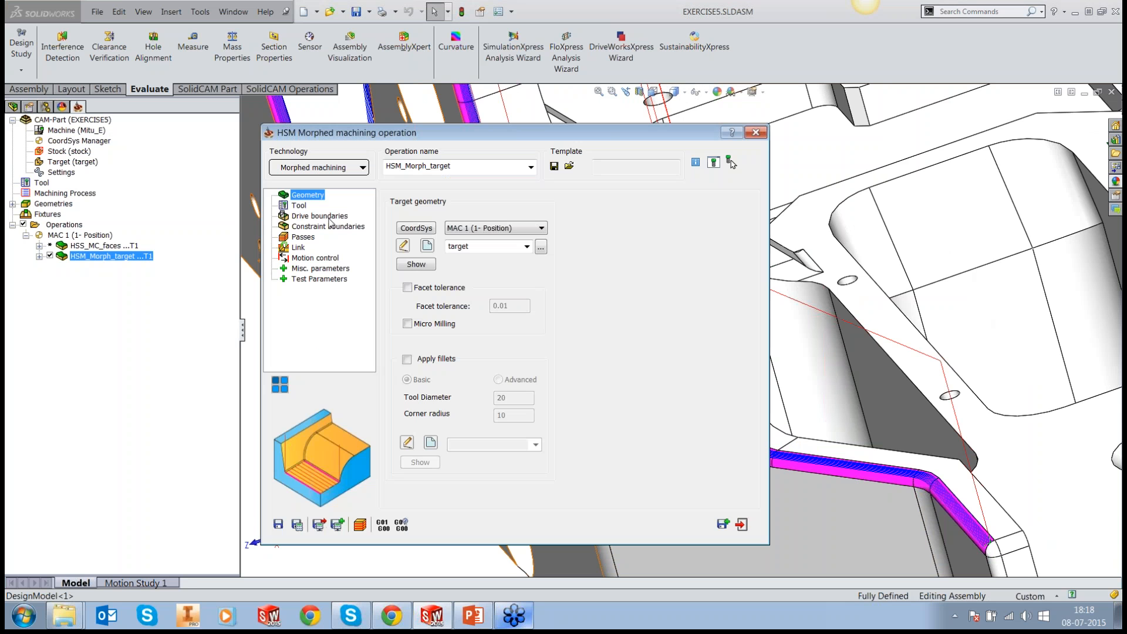
click(320, 216)
click(421, 373)
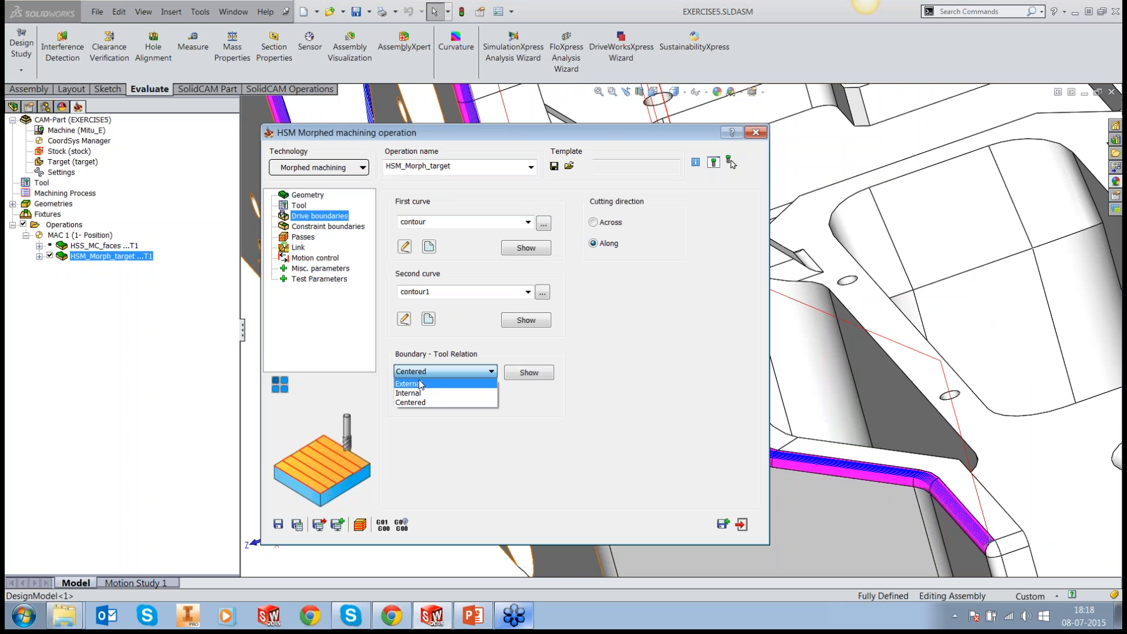
click(410, 384)
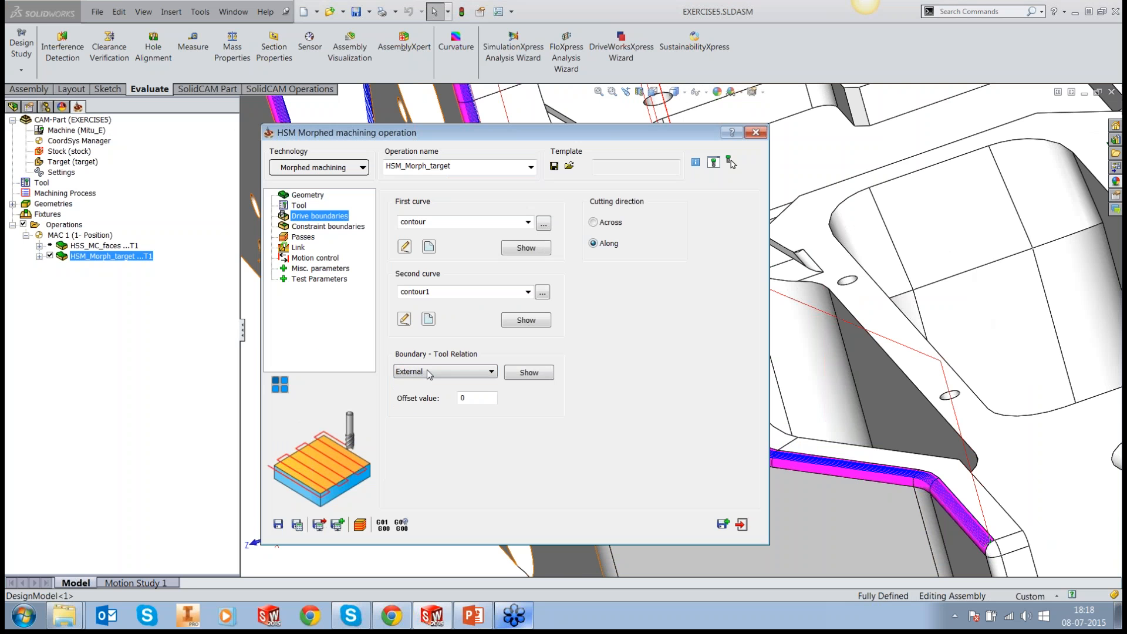
click(297, 525)
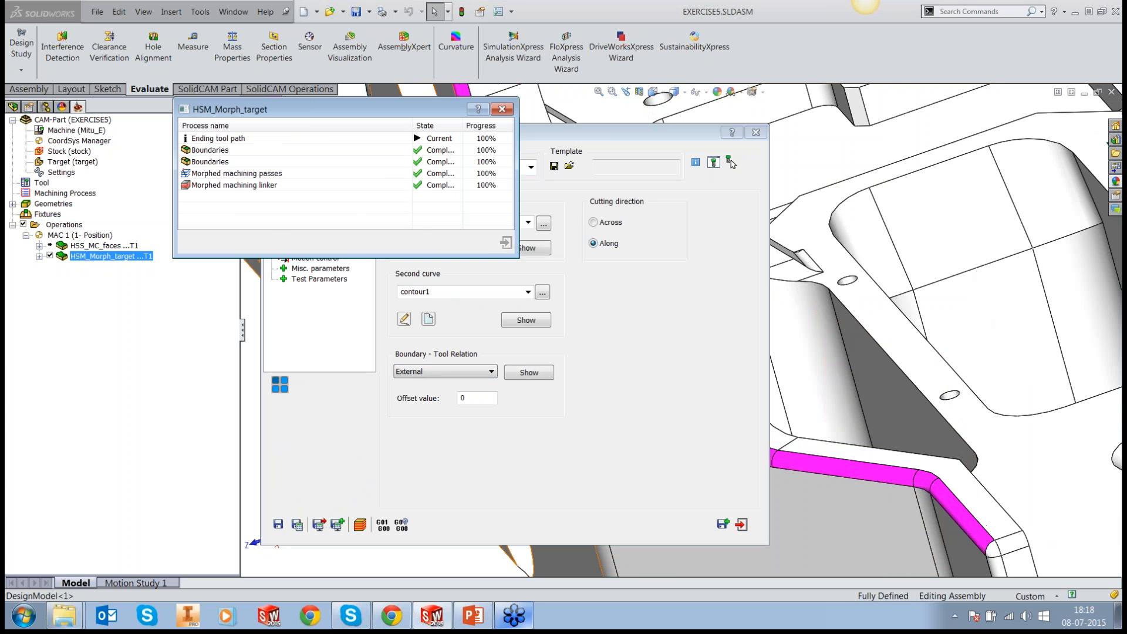
click(742, 525)
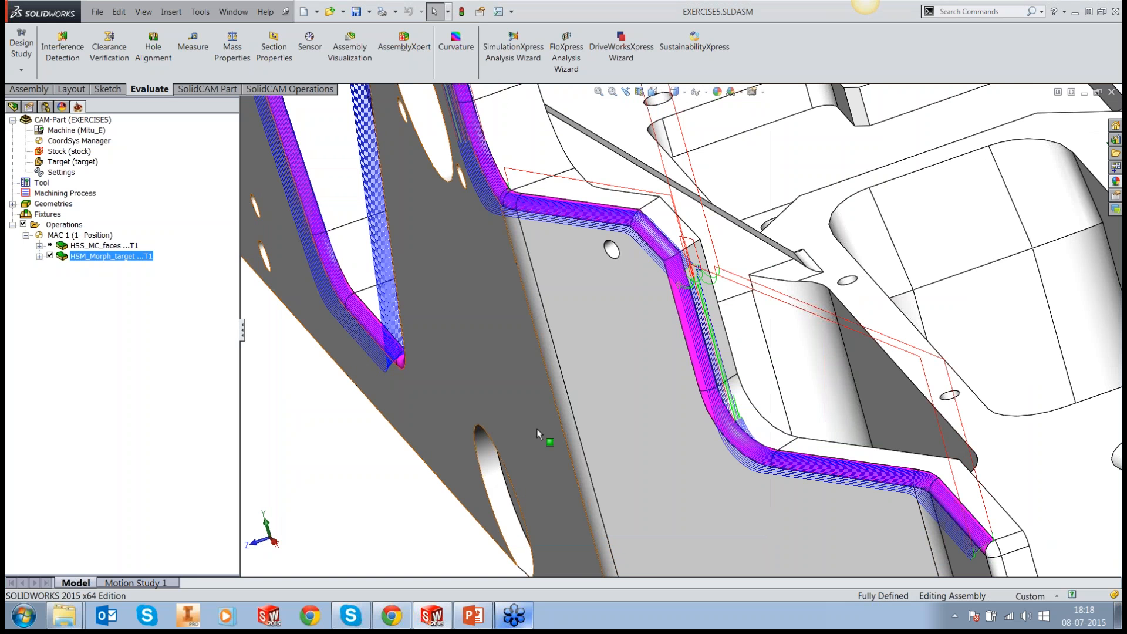
Step: Inspect the recalculated morphed passes at the end of the outer side wall's edge faces
middle_drag(536, 429, 667, 305)
scroll(667, 305, up, 5)
scroll(477, 337, down, 6)
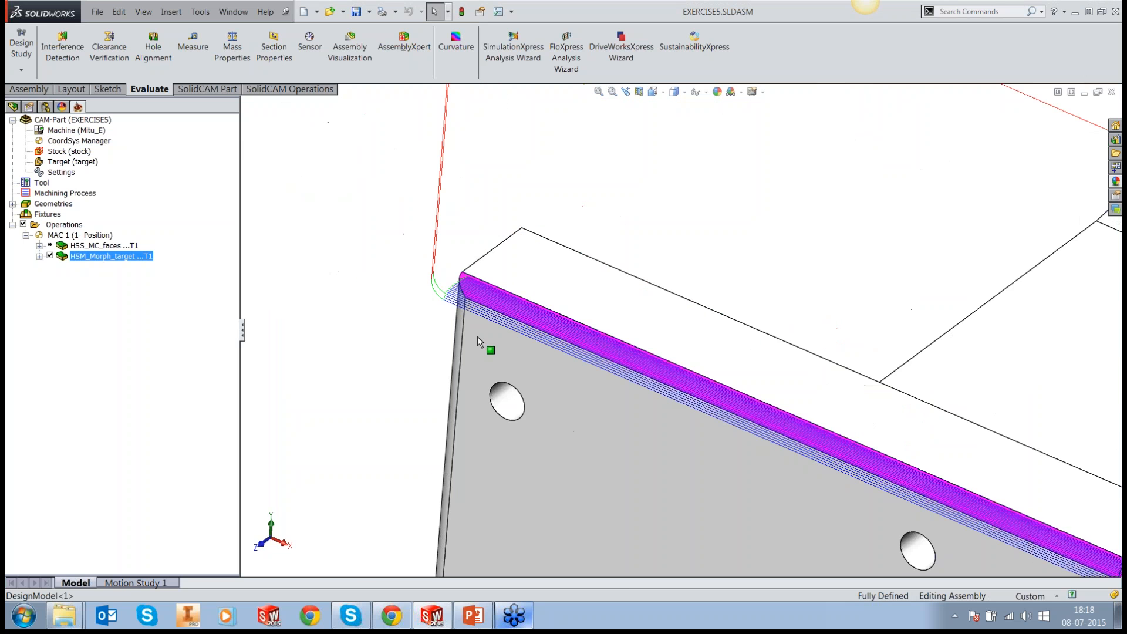
middle_drag(478, 337, 516, 295)
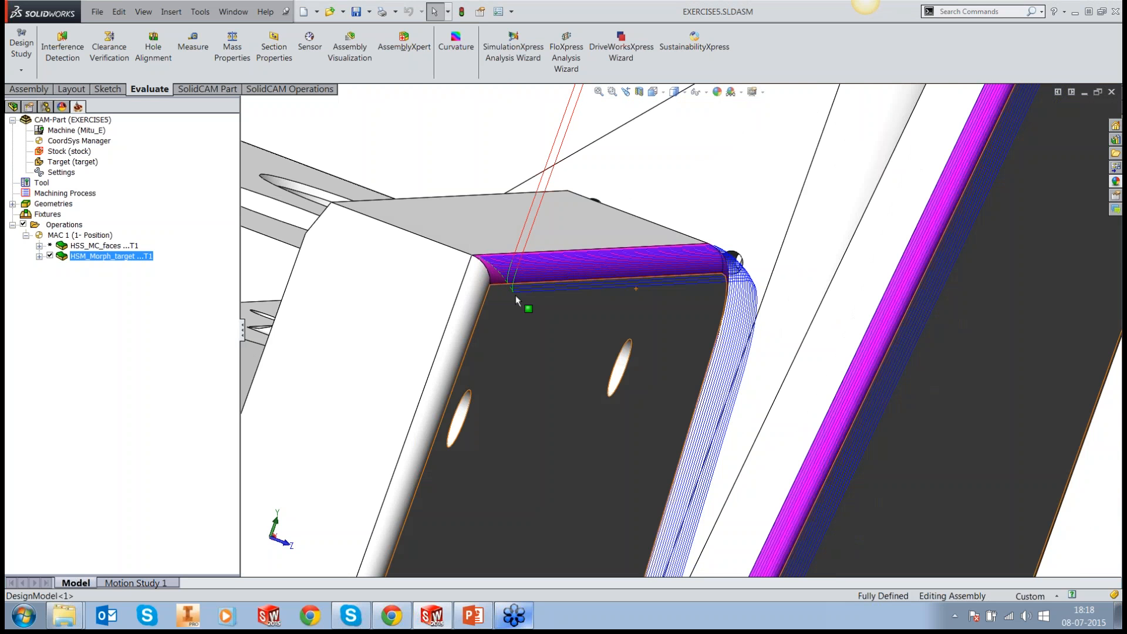
scroll(516, 295, up, 1)
key(f)
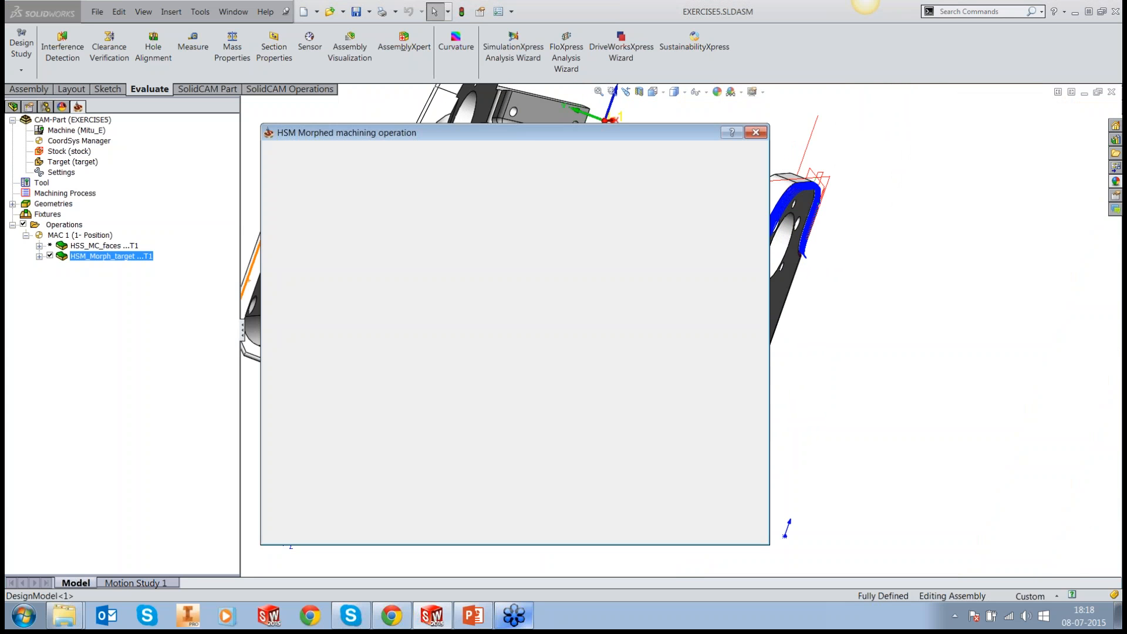
Step: Set the constraint boundary offset of HSM_Morph_target to 1, then save, calculate and close the operation
click(337, 227)
double_click(473, 412)
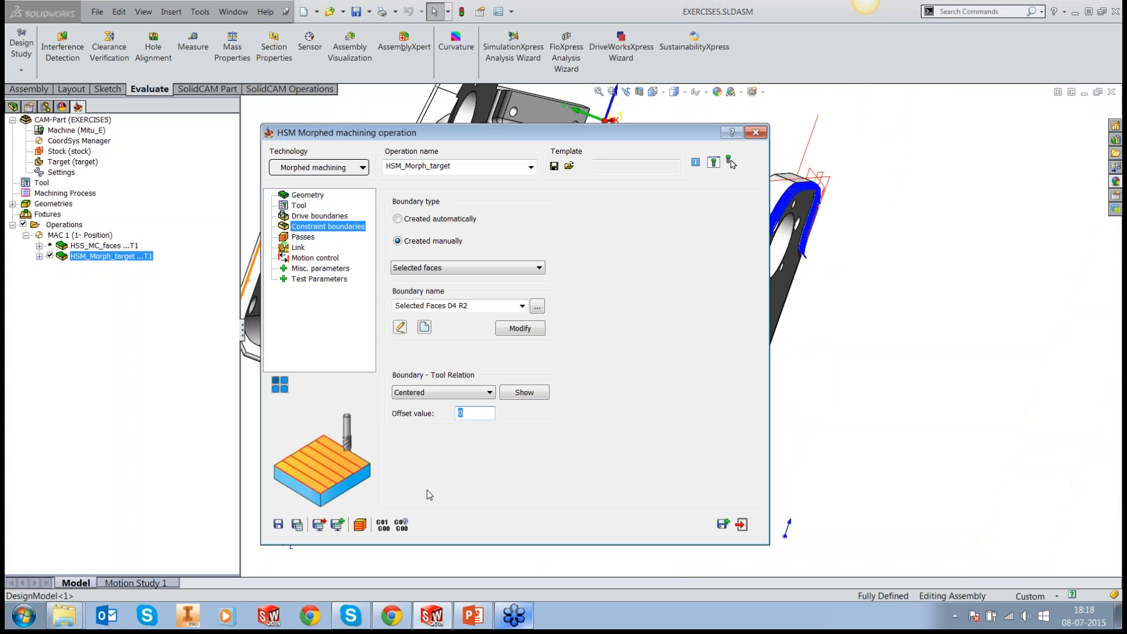
text(1)
click(298, 525)
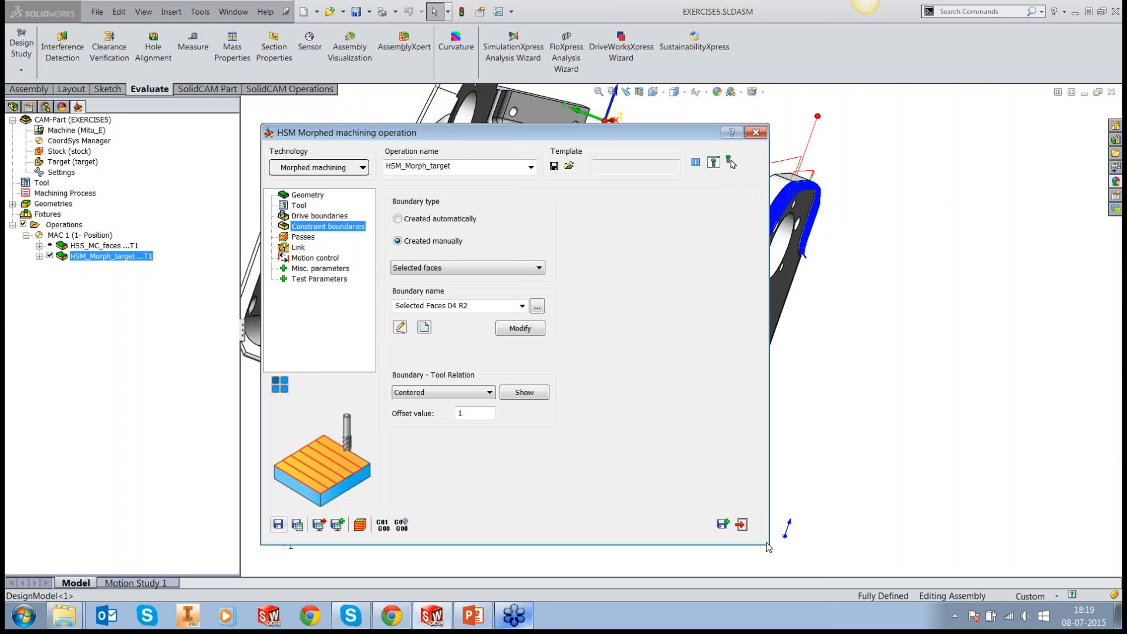
click(741, 523)
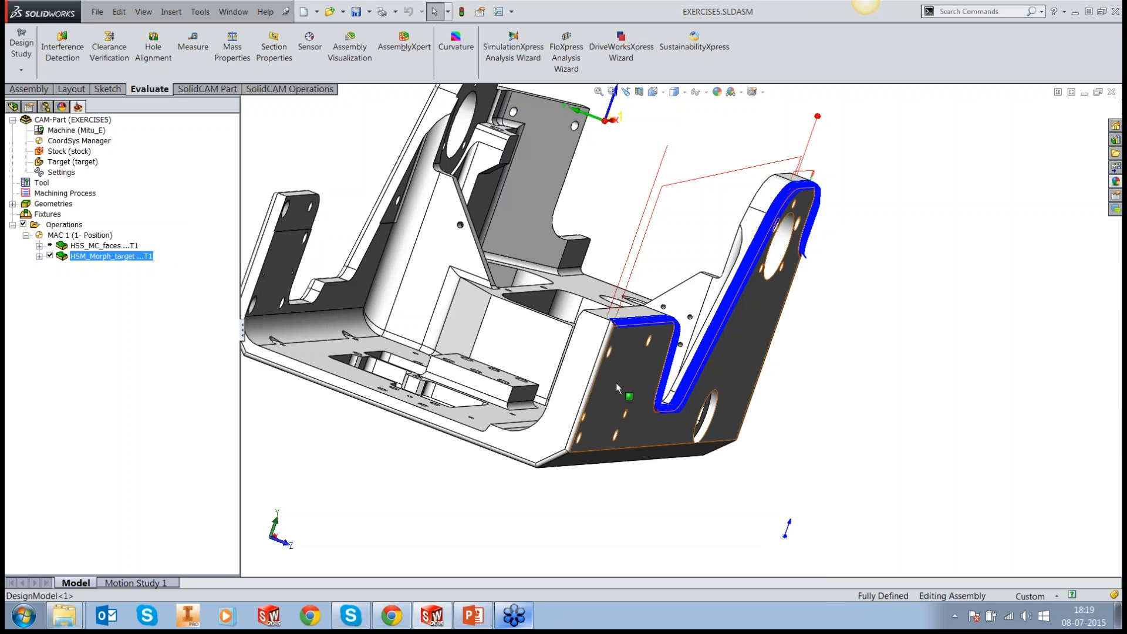
Step: Inspect the extended morphed passes along the side wall and on the steep face of the stepped section
middle_drag(615, 382, 599, 378)
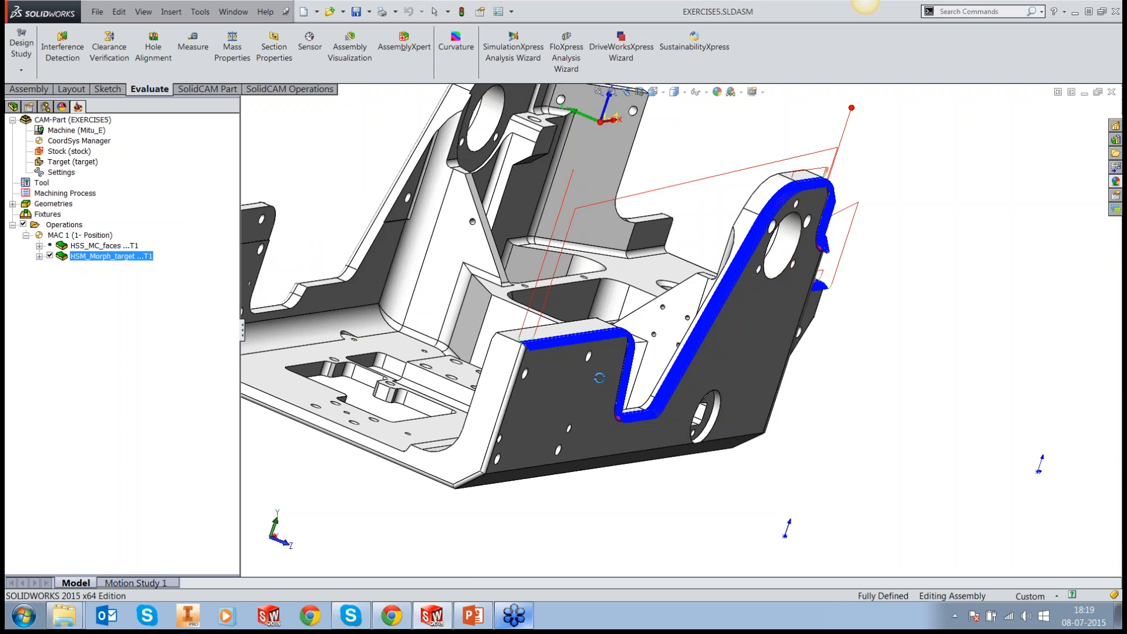
scroll(819, 348, down, 3)
middle_drag(819, 348, 658, 367)
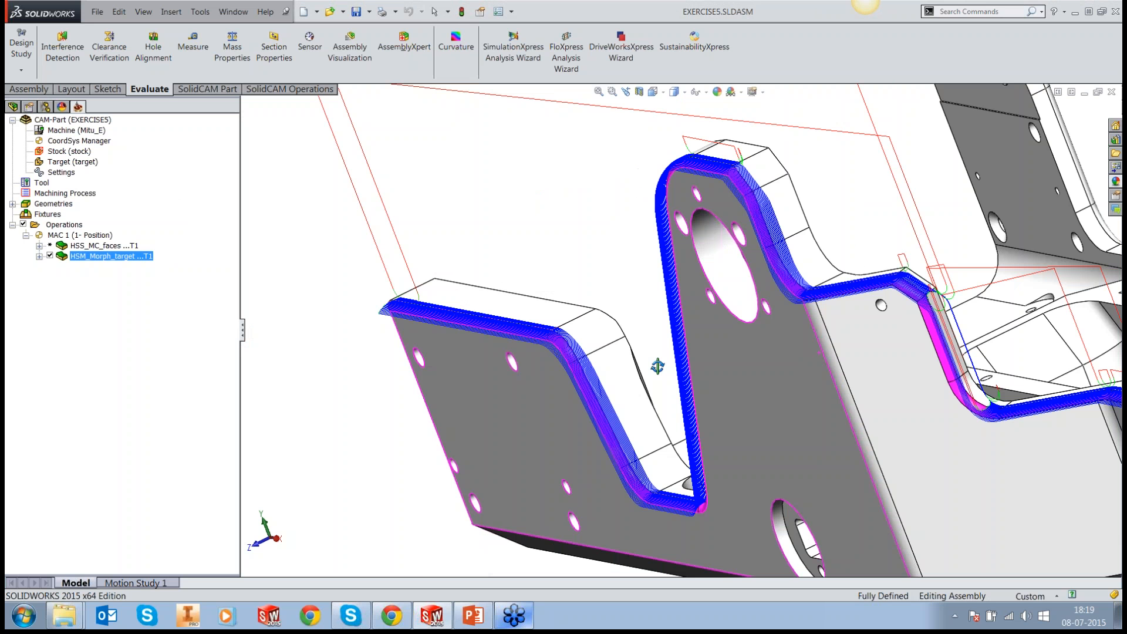
scroll(897, 410, down, 4)
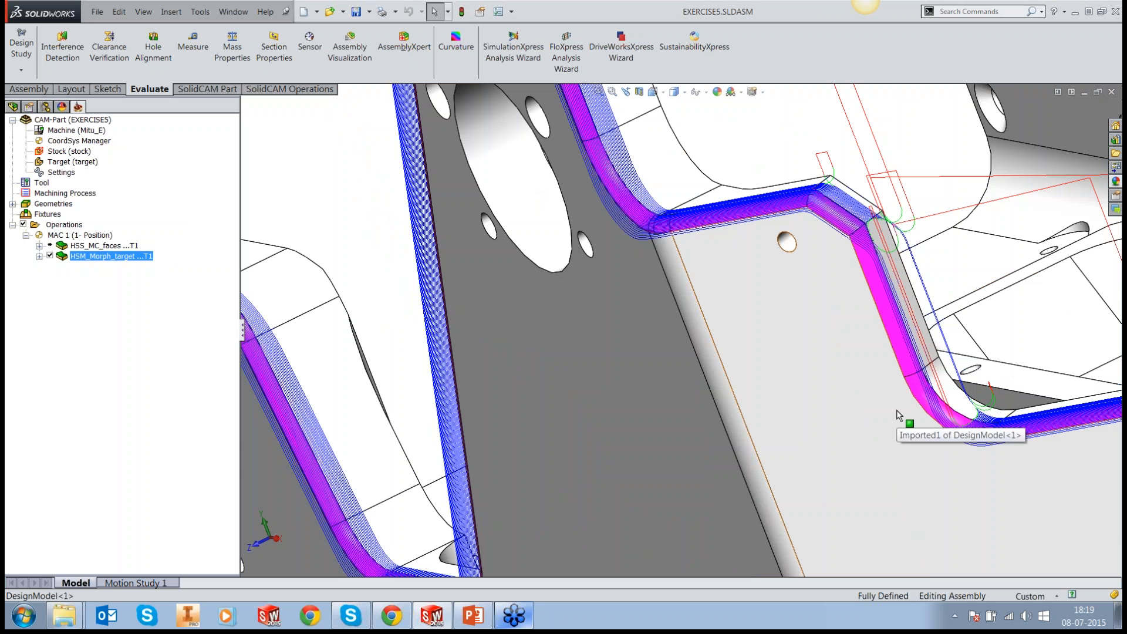
scroll(896, 409, up, 2)
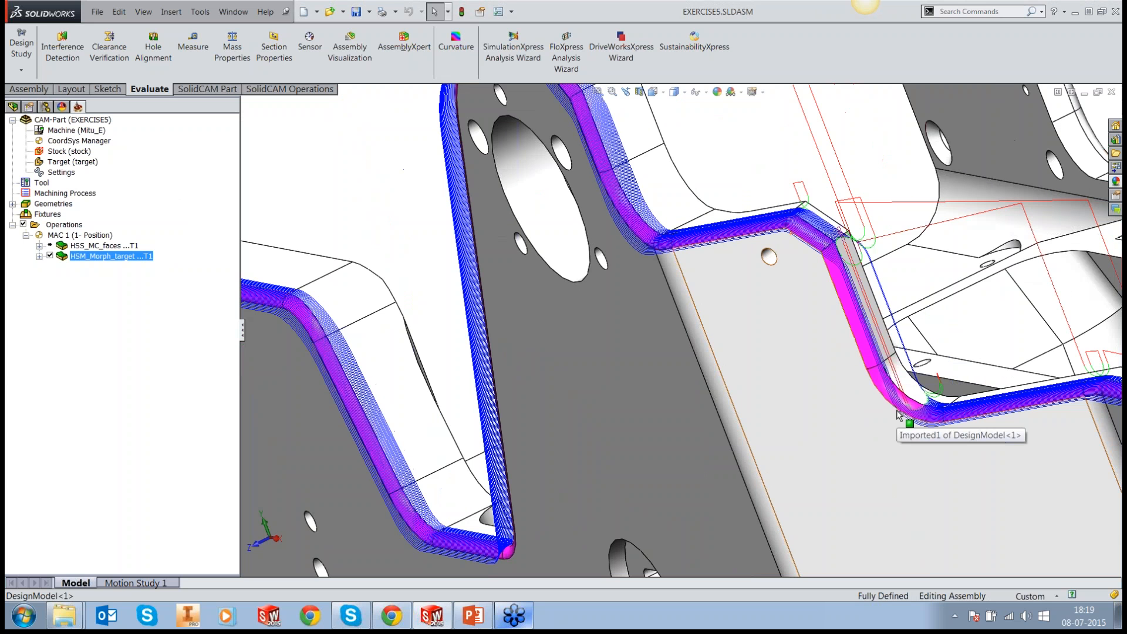
scroll(897, 410, up, 3)
Step: Hide the HSM_Morph_target toolpath and check the faces geometry belonging to the HSS_MC_faces operation
click(50, 256)
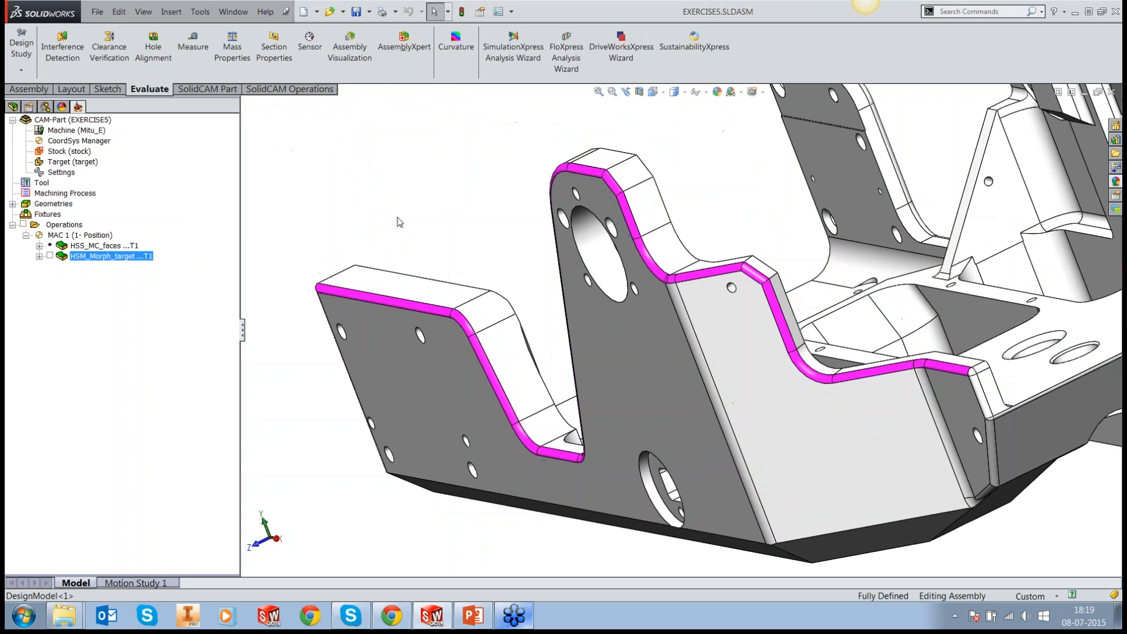
middle_drag(398, 222, 733, 364)
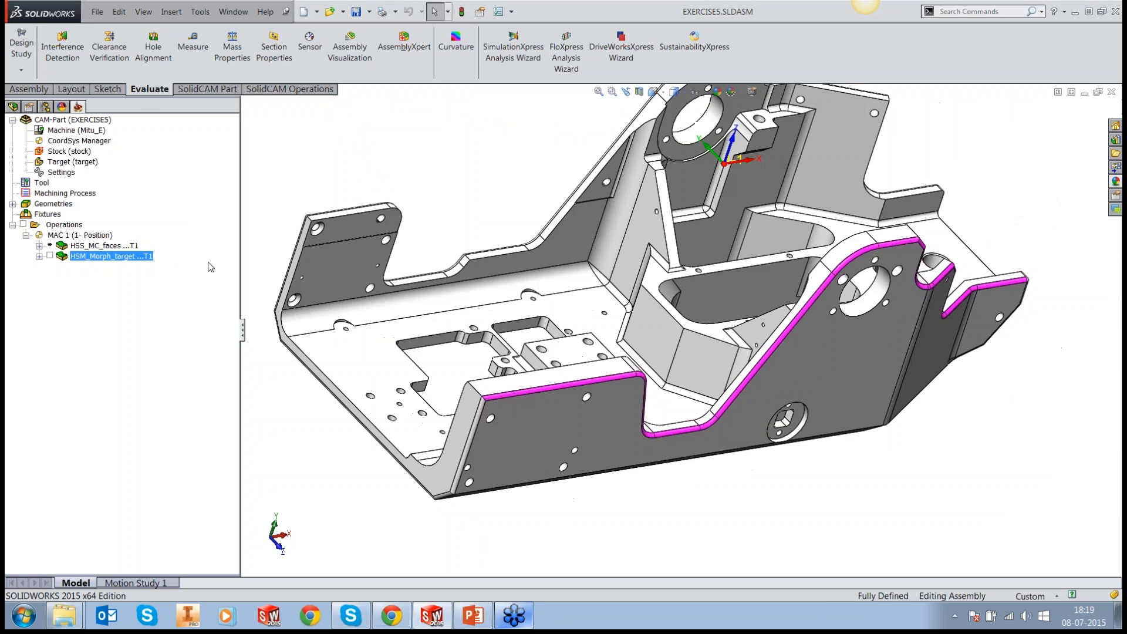
click(39, 246)
right_click(84, 256)
click(106, 267)
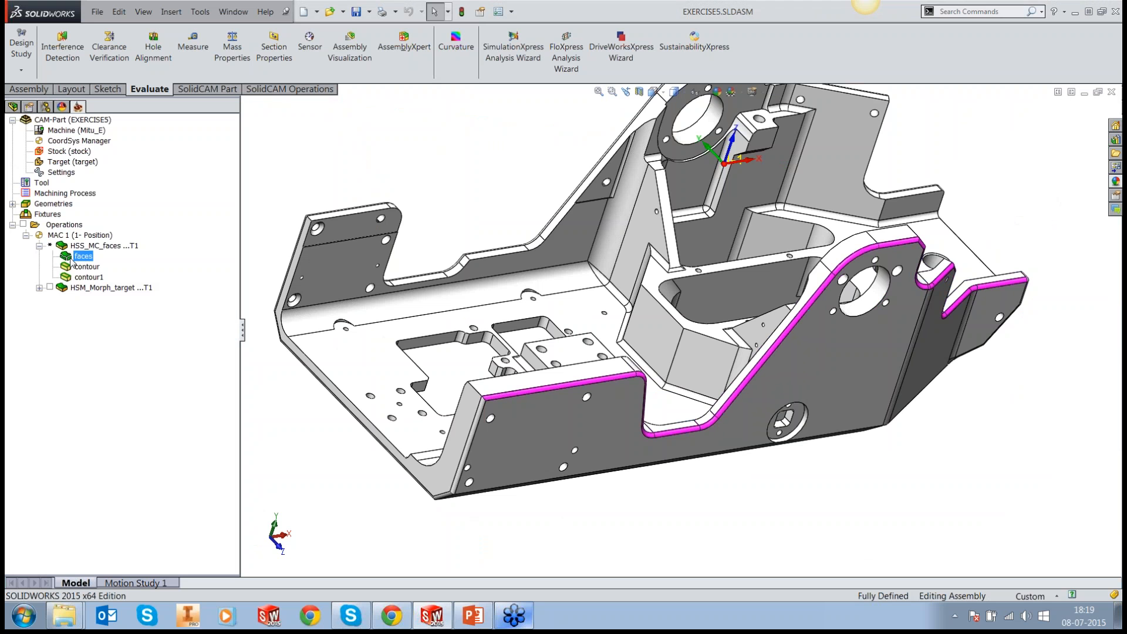
click(39, 246)
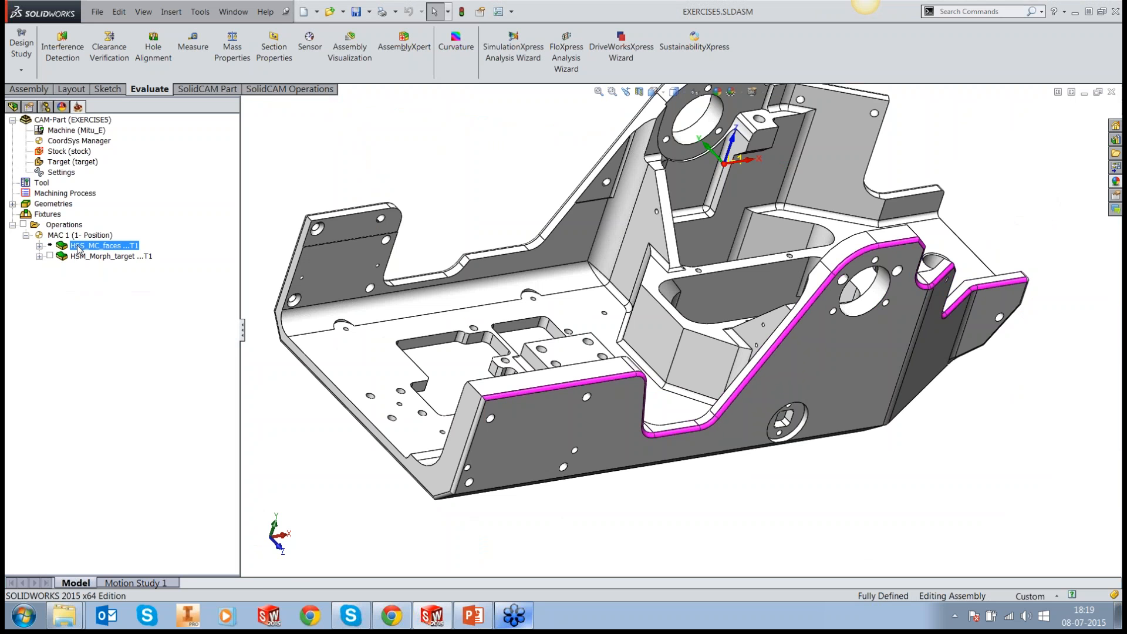
Step: Calculate the HSS_MC_faces operation and inspect its toolpath along the magenta edge faces, including the stepped section
right_click(78, 249)
click(136, 159)
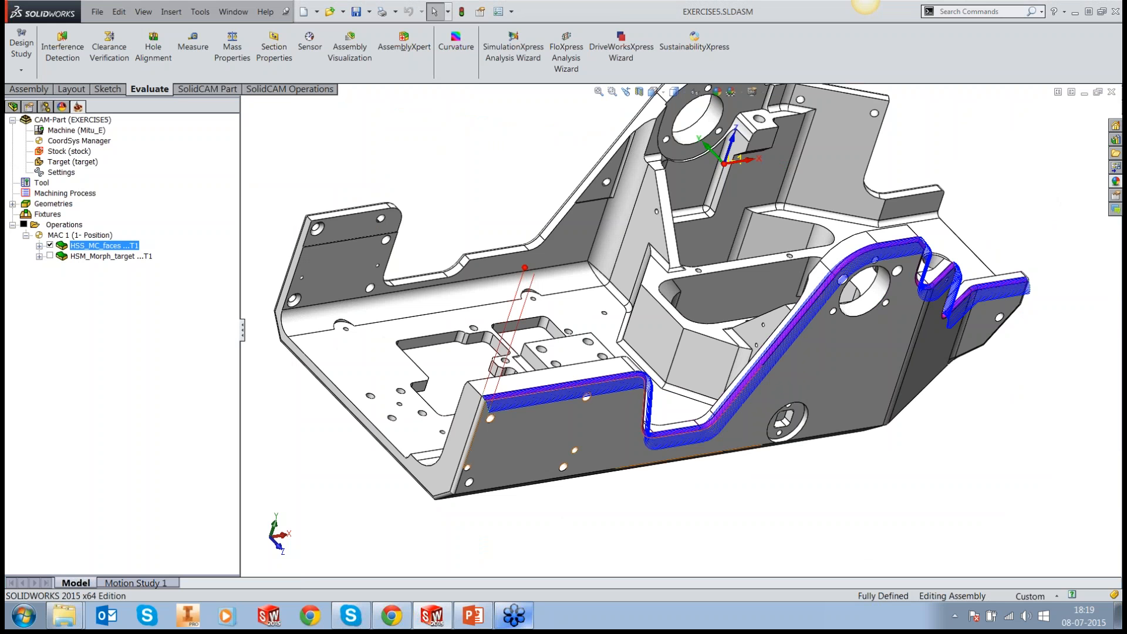
middle_drag(949, 327, 852, 277)
scroll(919, 304, down, 6)
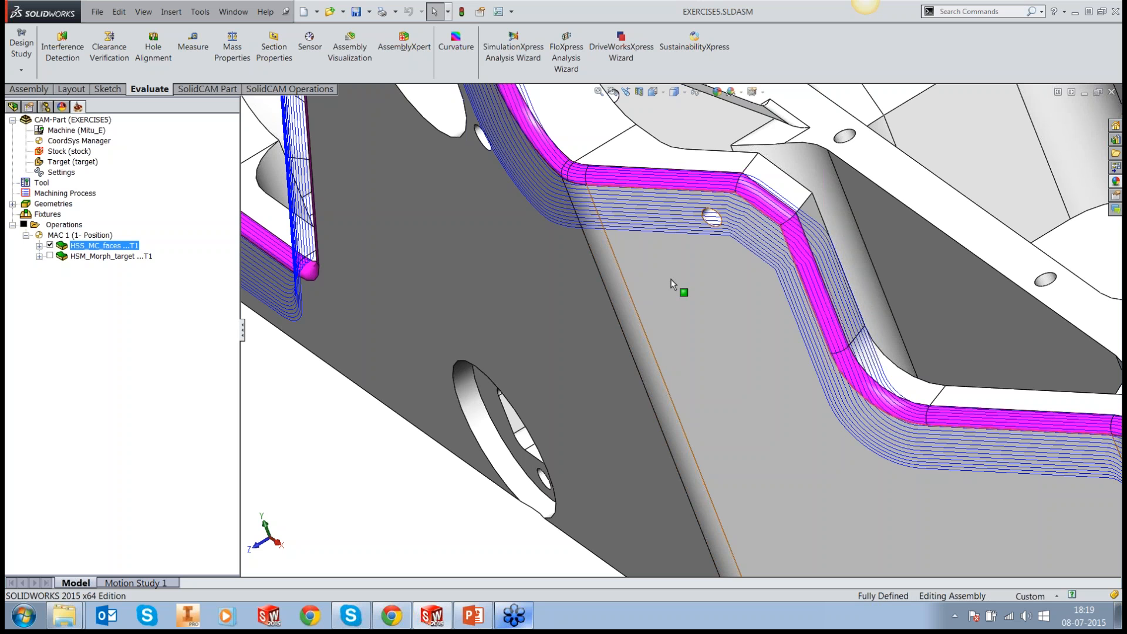
scroll(673, 285, up, 1)
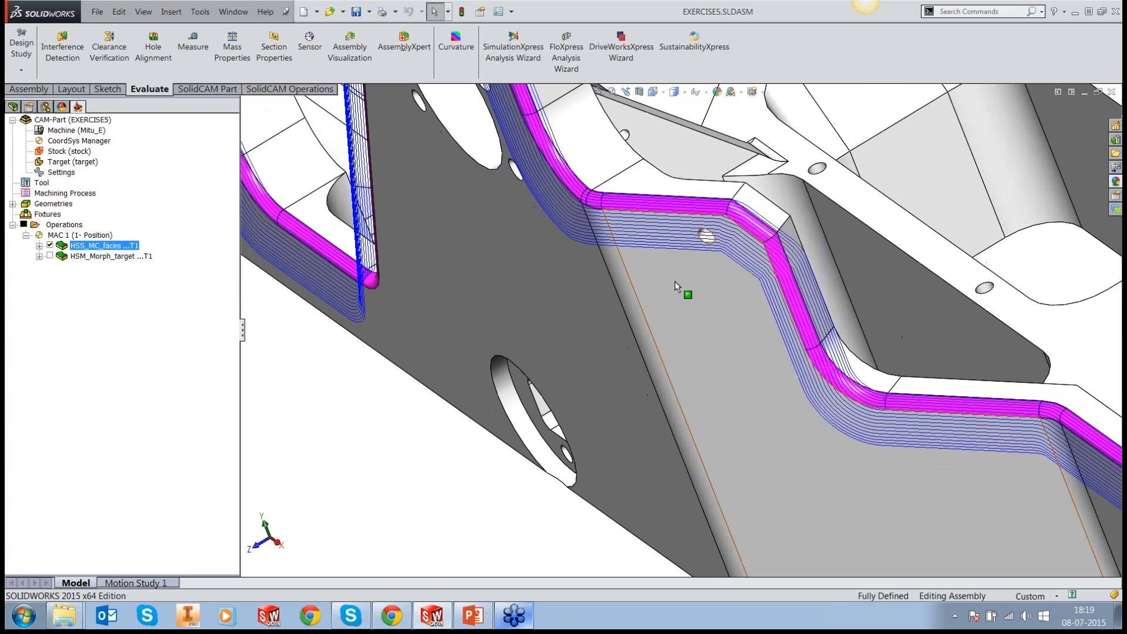
scroll(675, 287, up, 4)
middle_drag(675, 287, 865, 322)
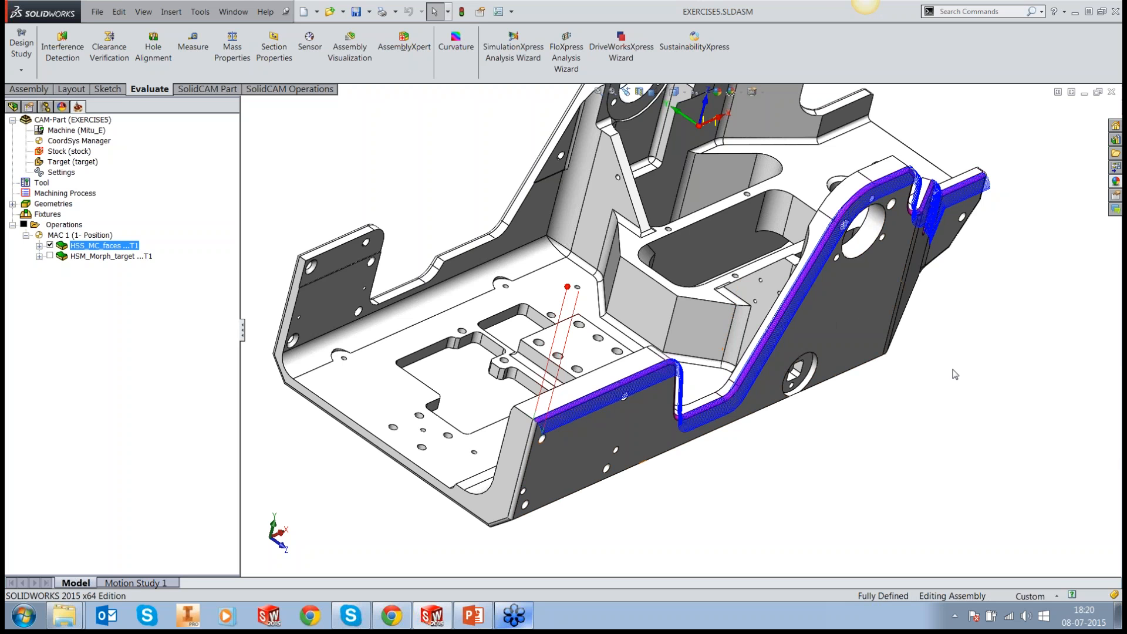
Step: Open the EXERCISE1 CAM-Part in place of the current one
scroll(887, 342, up, 3)
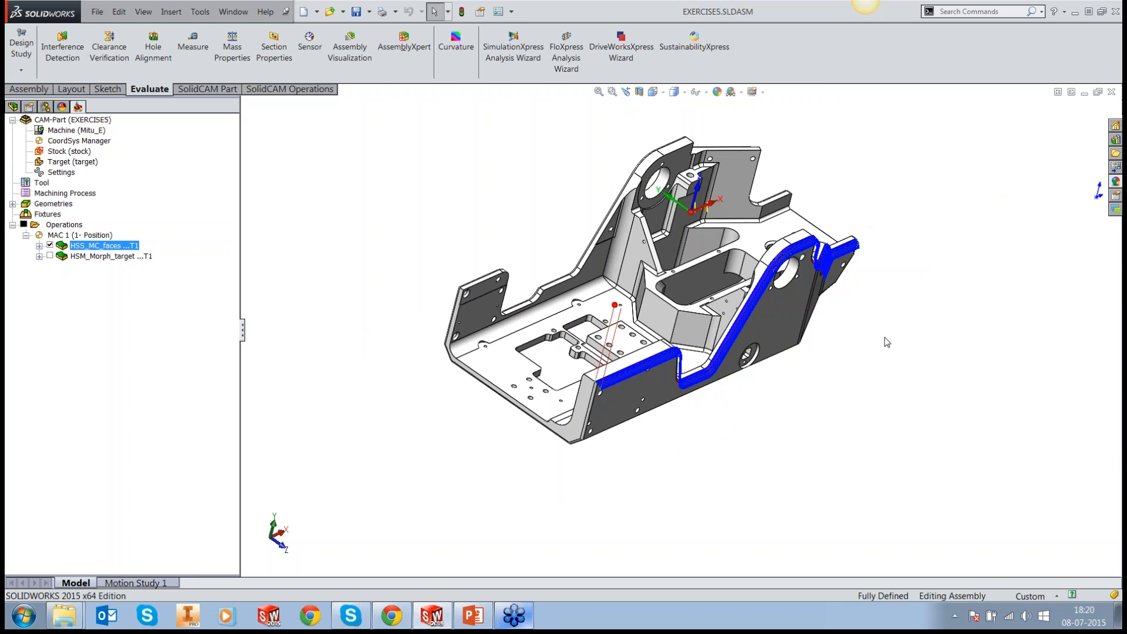
scroll(785, 264, down, 1)
click(200, 12)
mouse_move(249, 79)
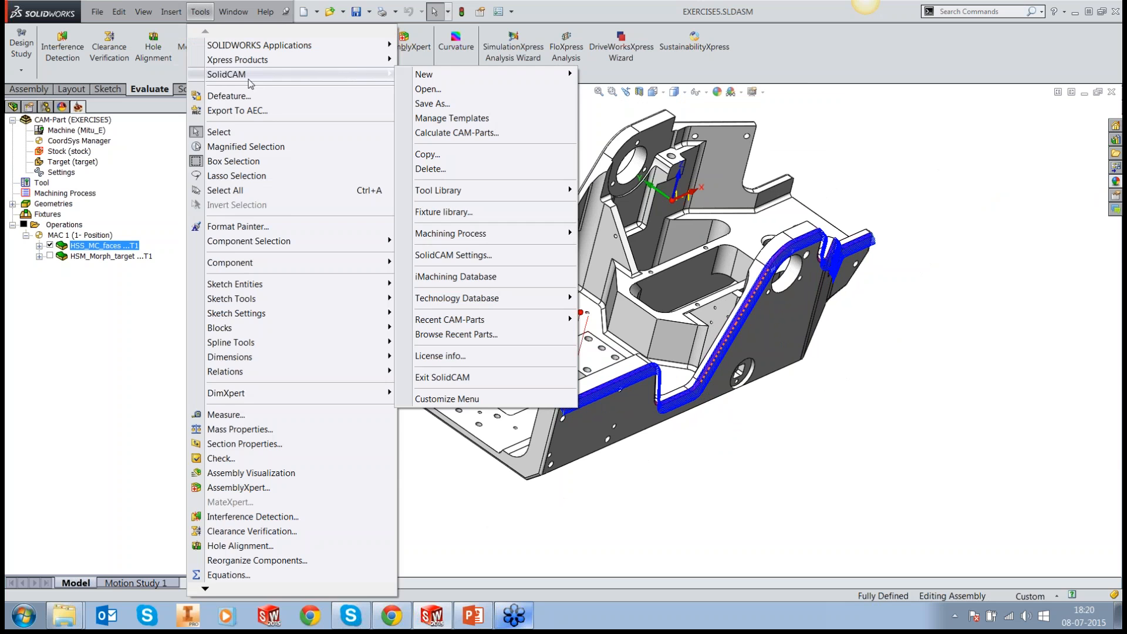
click(428, 89)
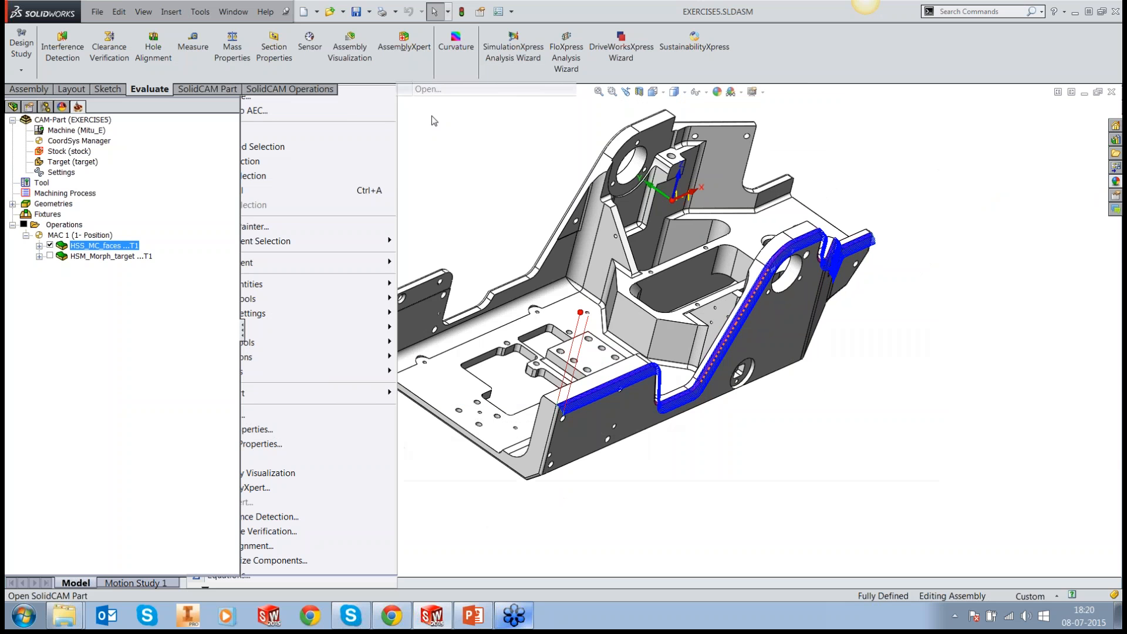
double_click(382, 198)
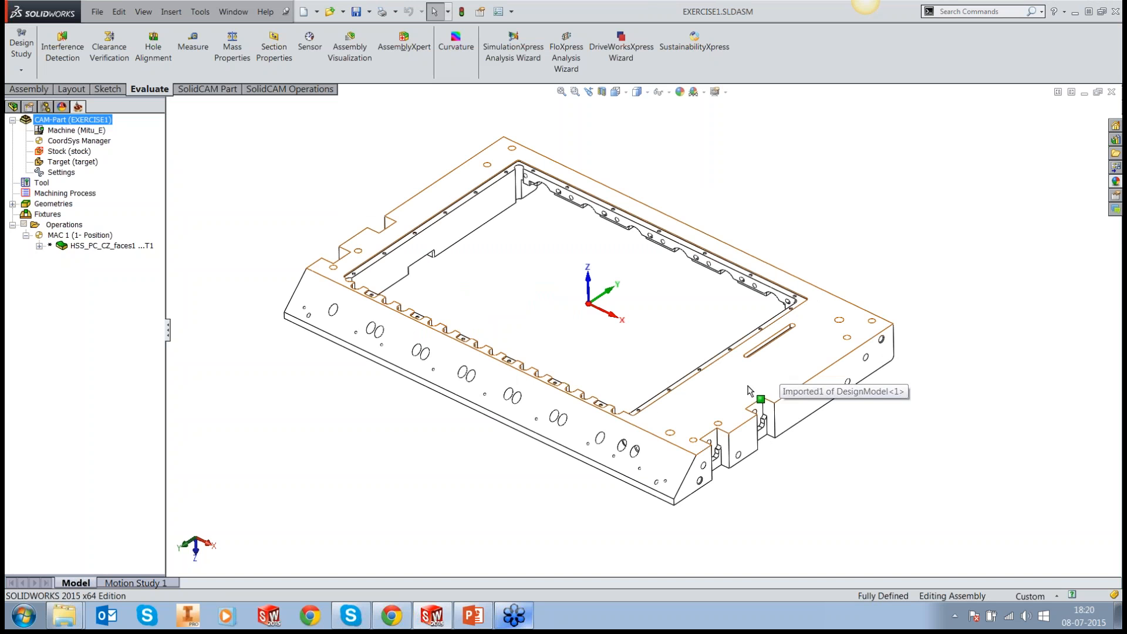
Step: Examine the EXERCISE1 frame part and highlight its long sloped face with the rows of holes
scroll(517, 397, down, 2)
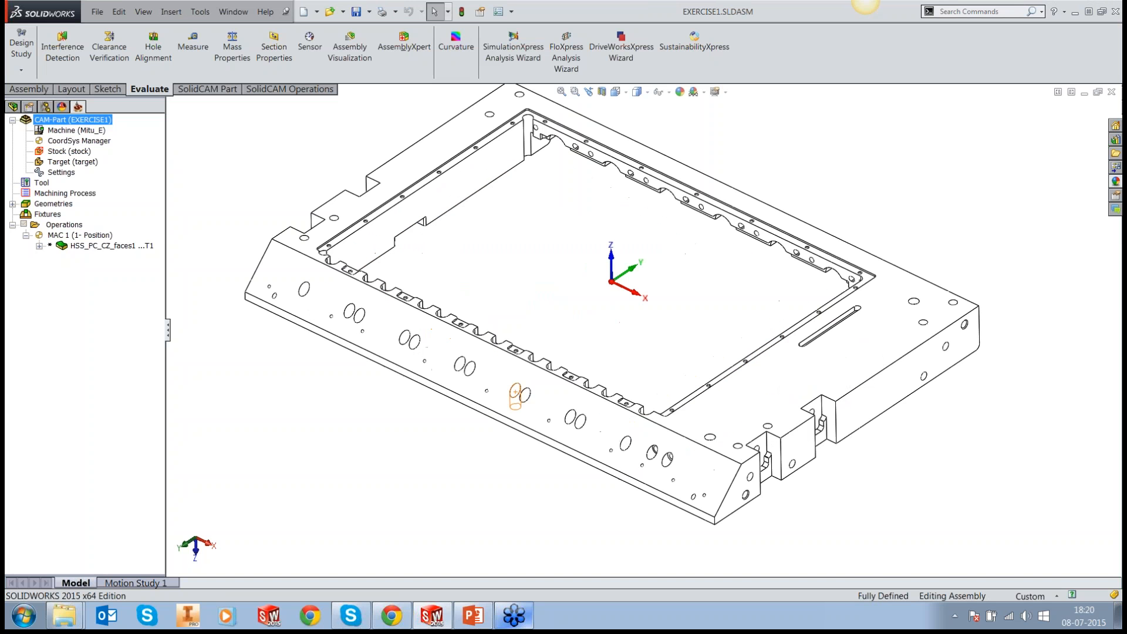
scroll(520, 393, up, 1)
scroll(520, 392, down, 1)
scroll(519, 372, down, 3)
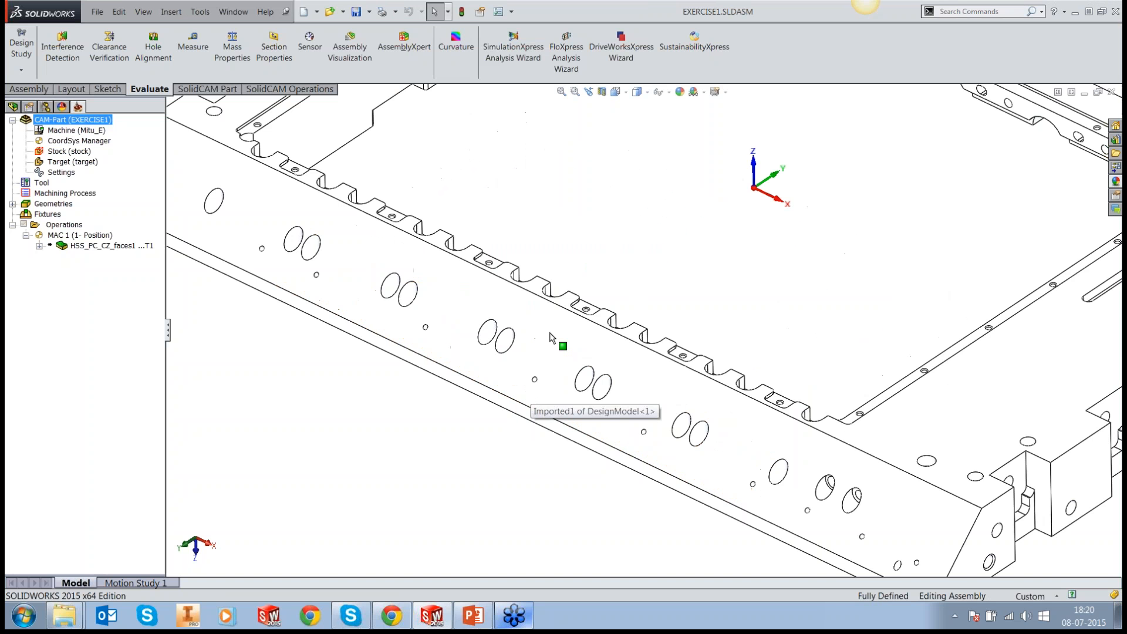
scroll(551, 337, up, 1)
click(550, 338)
click(12, 107)
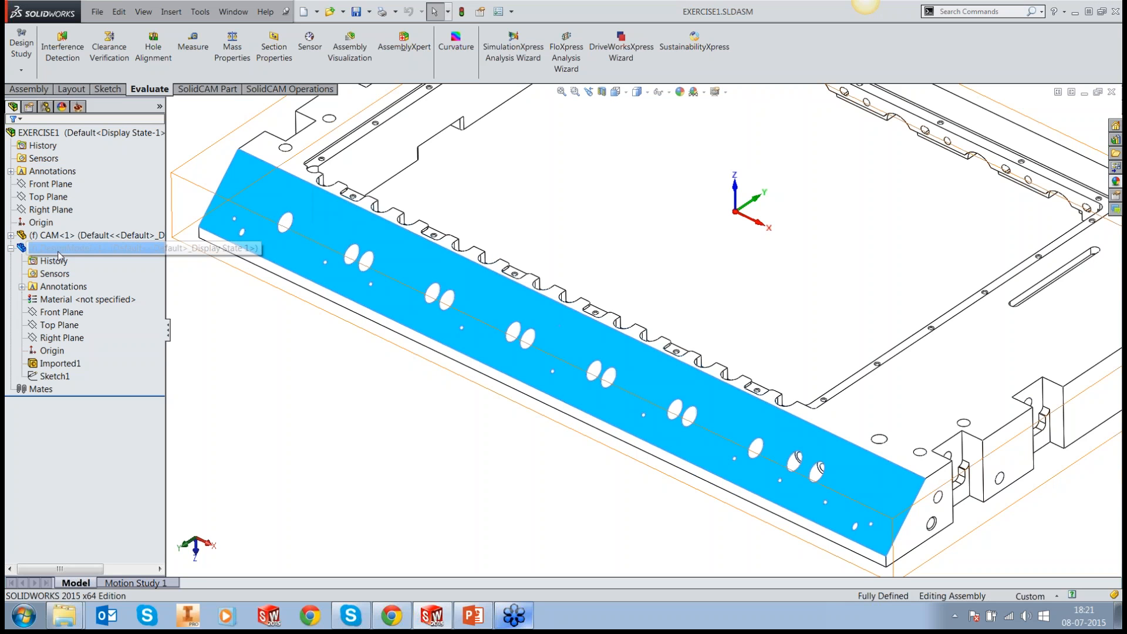
right_click(59, 253)
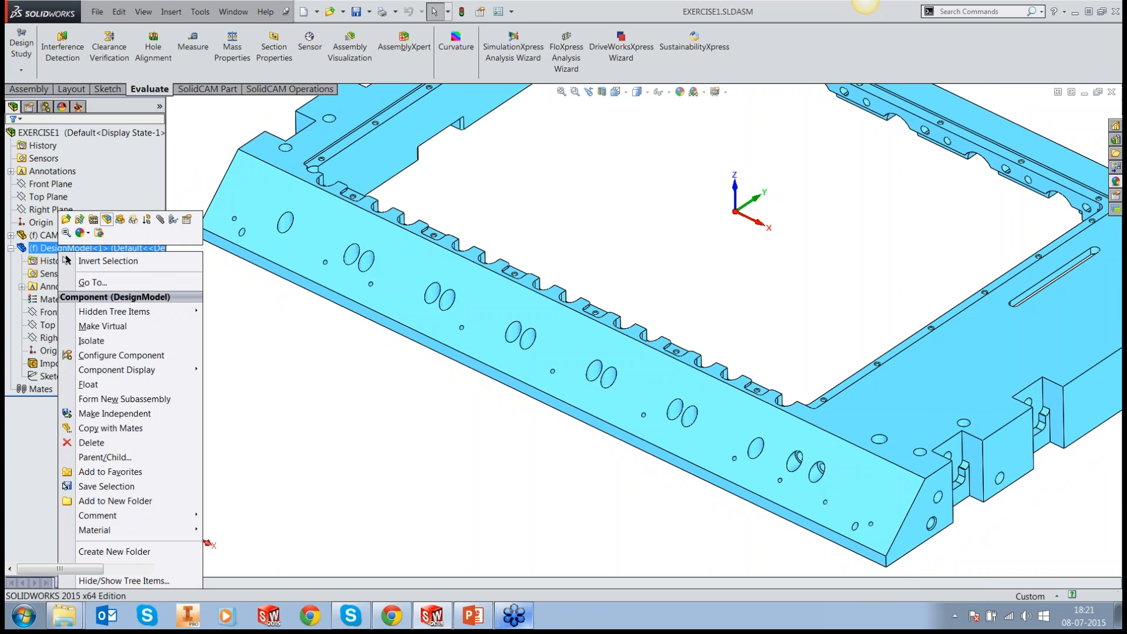
click(106, 219)
click(78, 300)
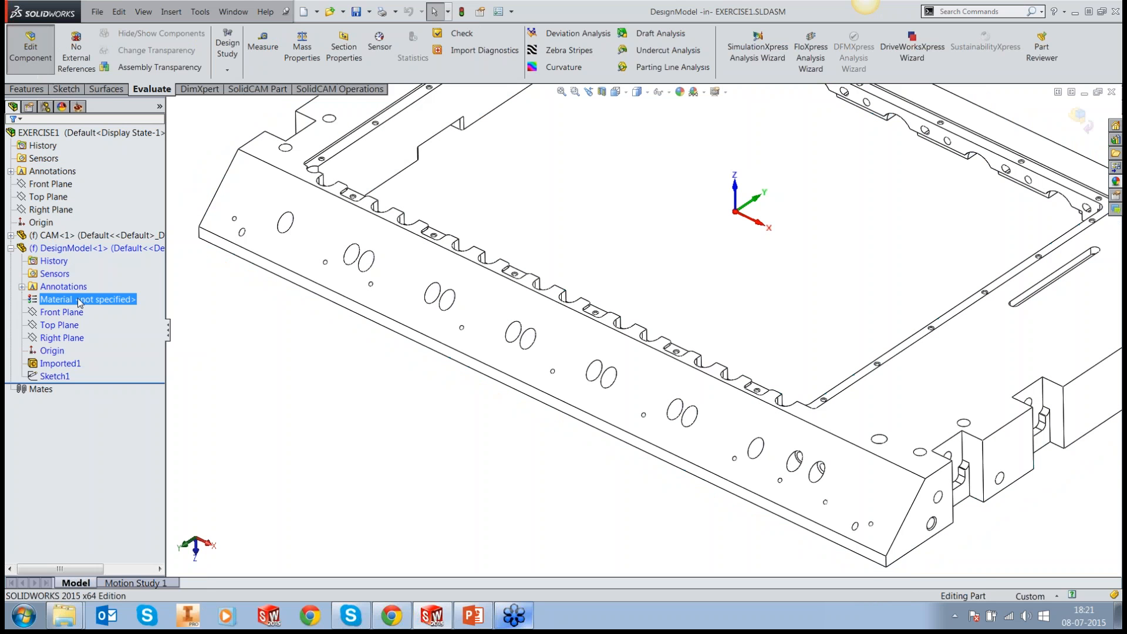
click(88, 248)
right_click(90, 248)
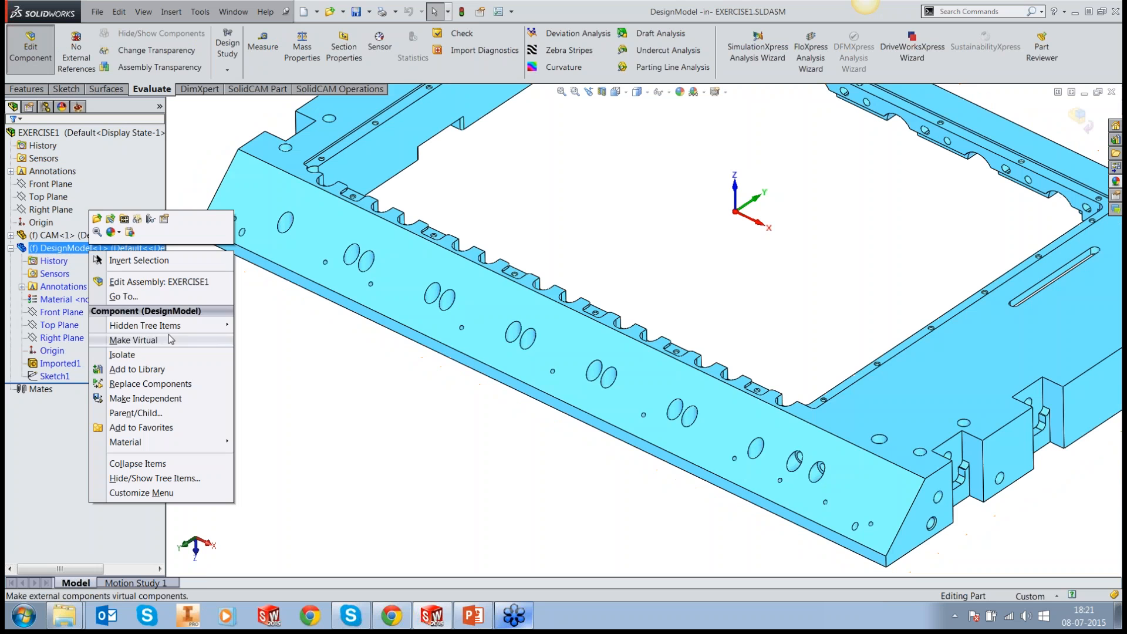
click(369, 413)
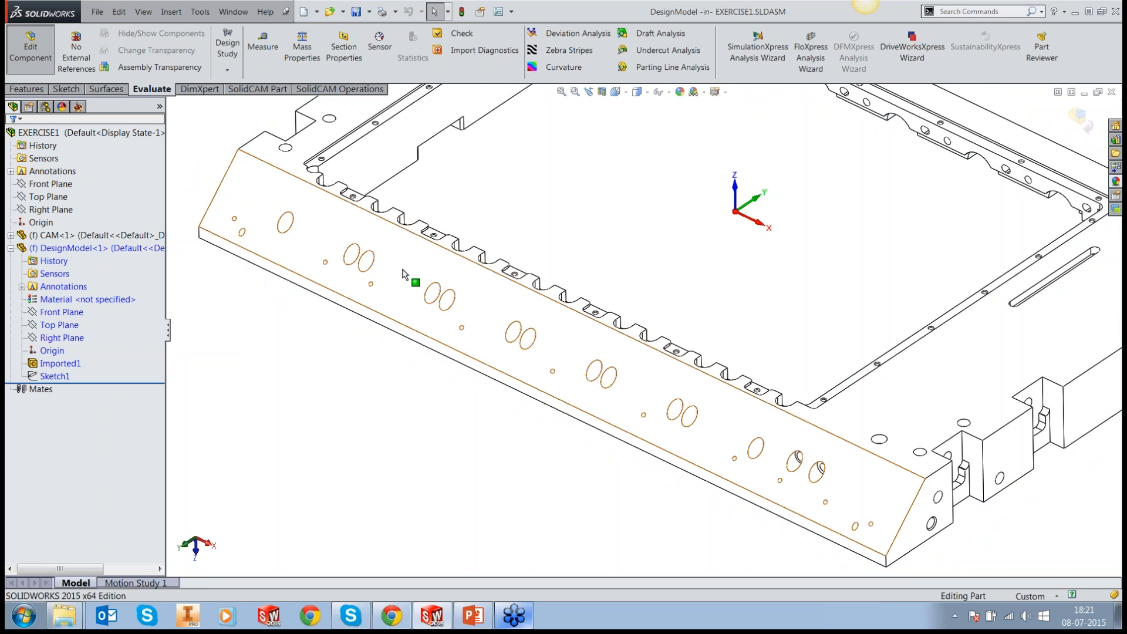
click(1080, 118)
Step: Highlight the sloped face with the holes again to show the area that needs machining, and clear the selection
scroll(600, 468, up, 3)
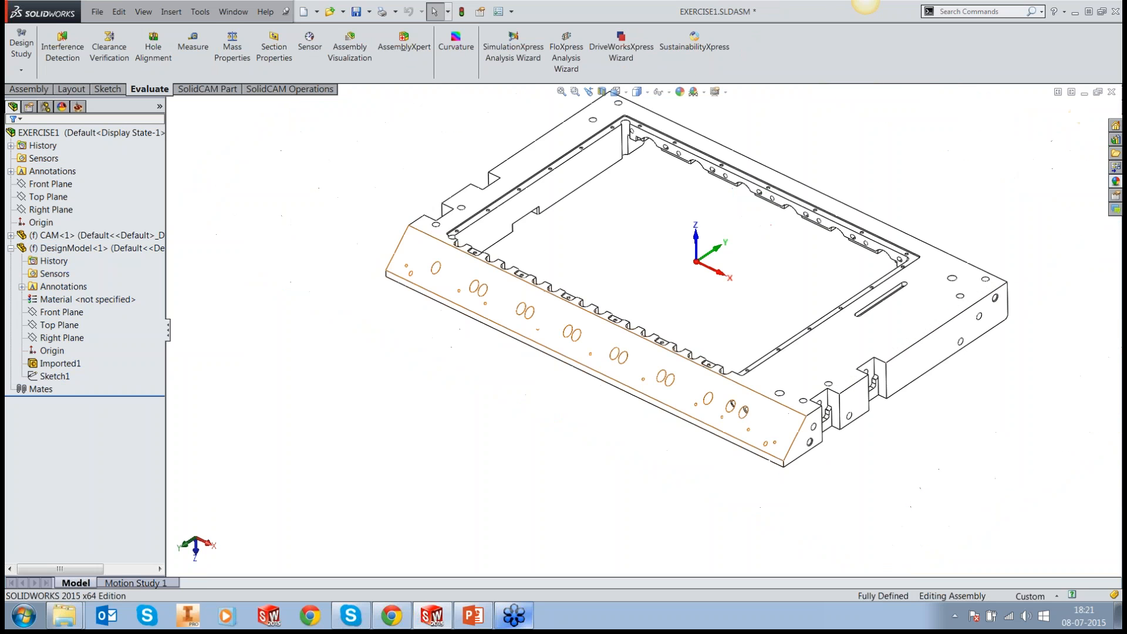
click(732, 406)
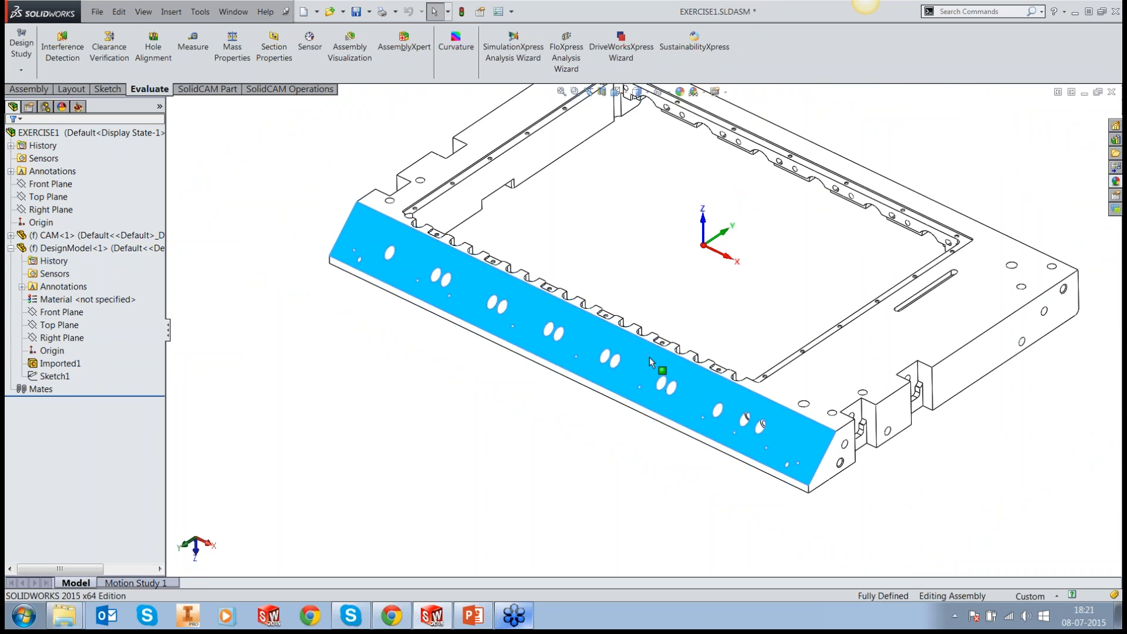
scroll(733, 411, down, 1)
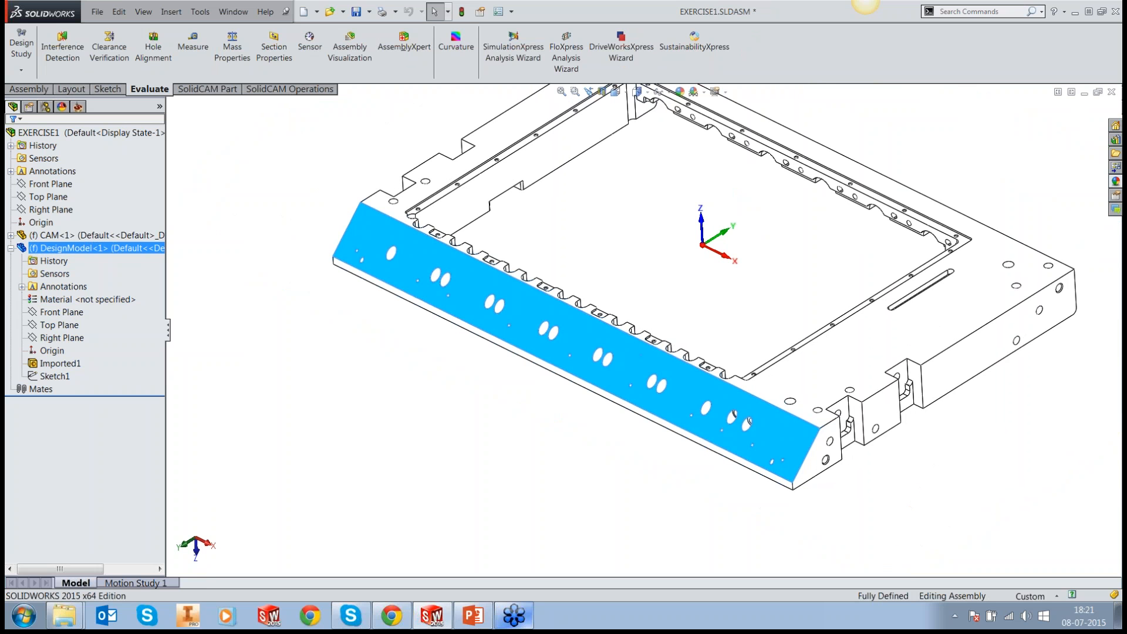
click(254, 178)
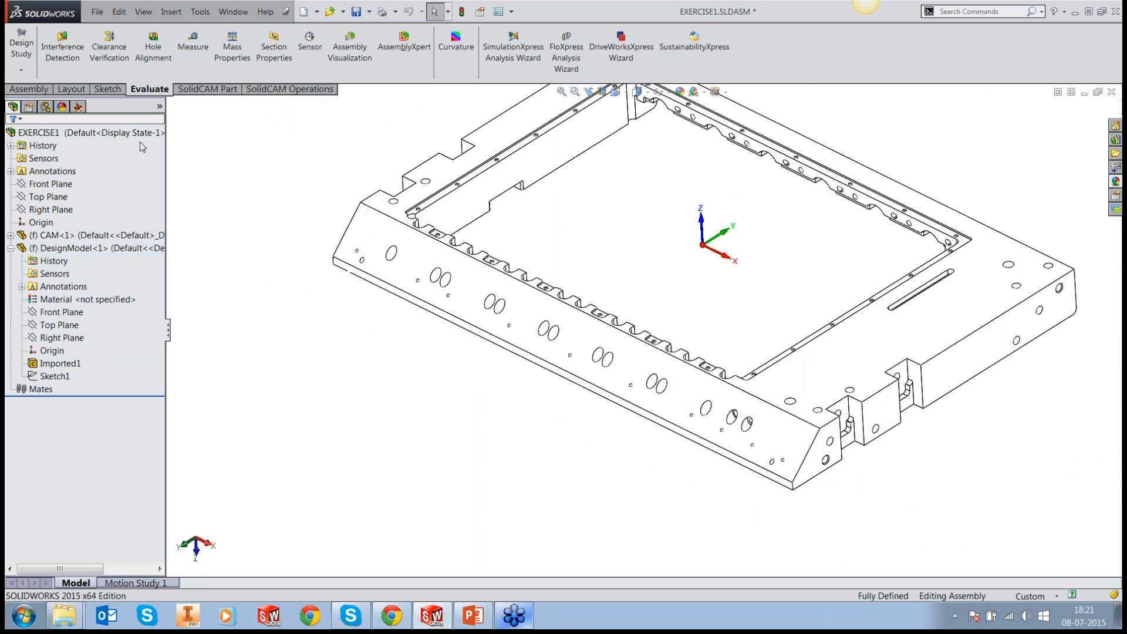
Step: Add a new HSS milling operation to MAC 1 with the Parallel cuts: Constant Z technology
click(78, 107)
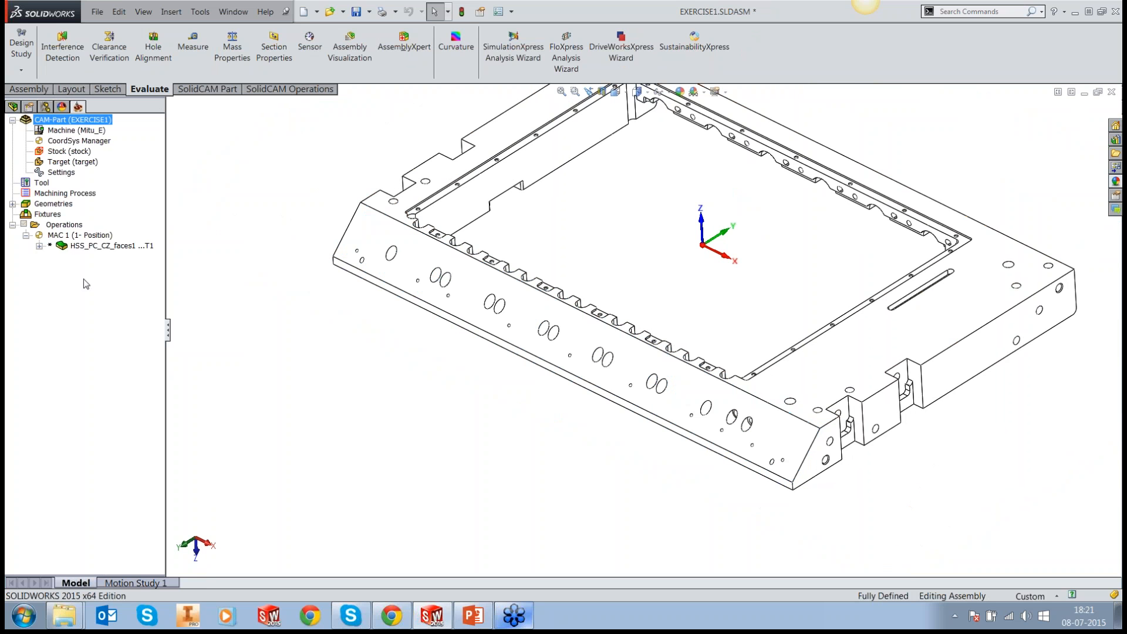
right_click(89, 247)
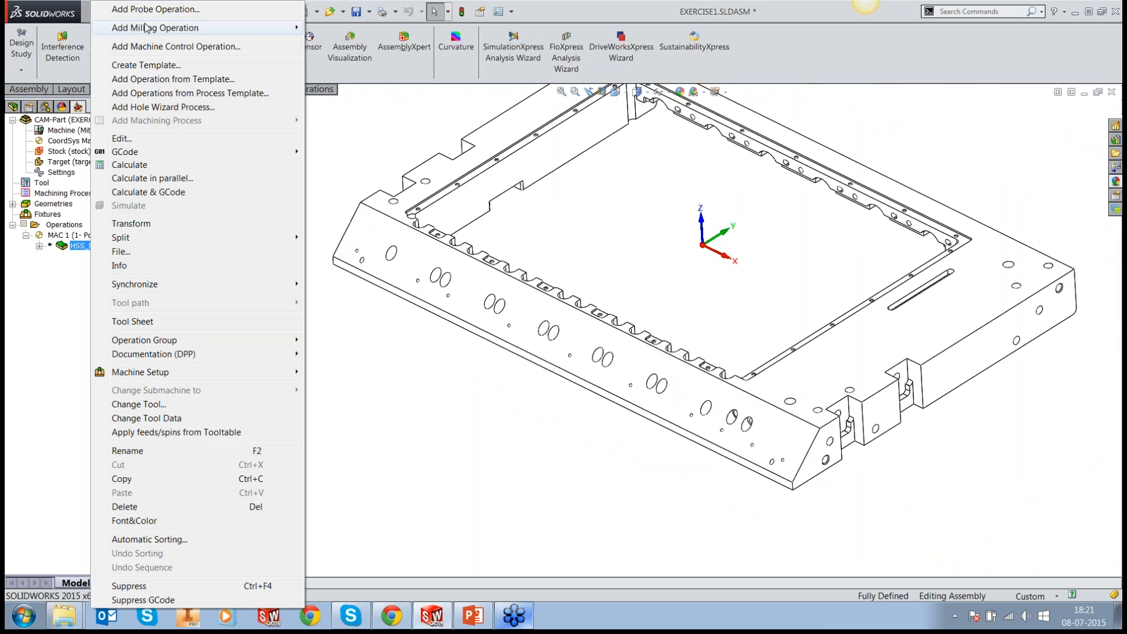
mouse_move(147, 28)
click(349, 268)
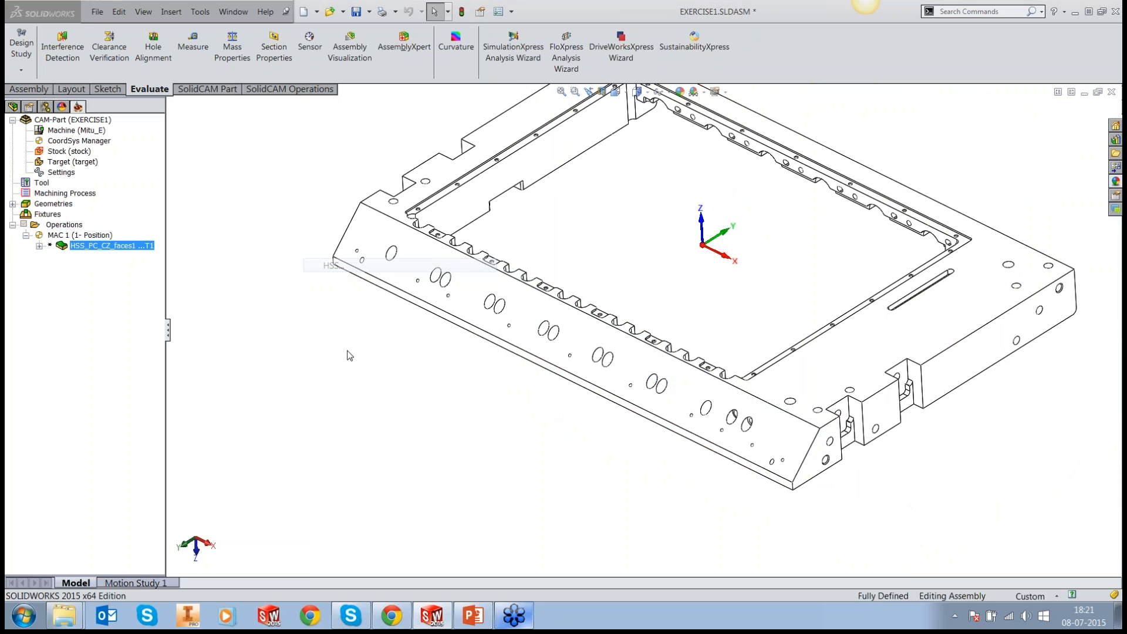
click(252, 166)
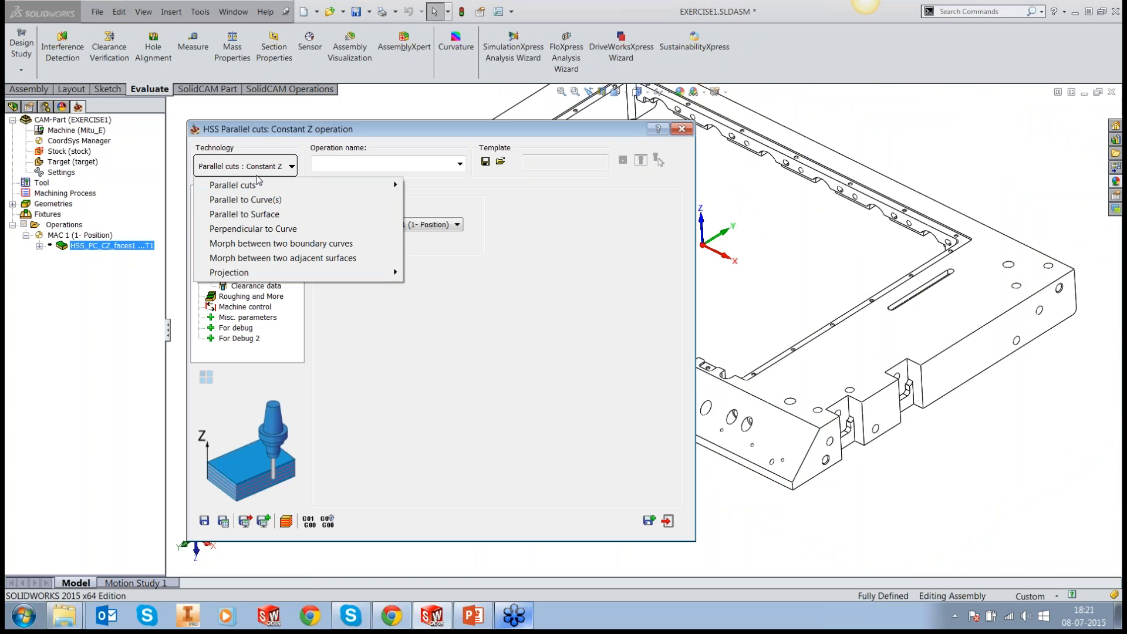
mouse_move(255, 187)
click(436, 200)
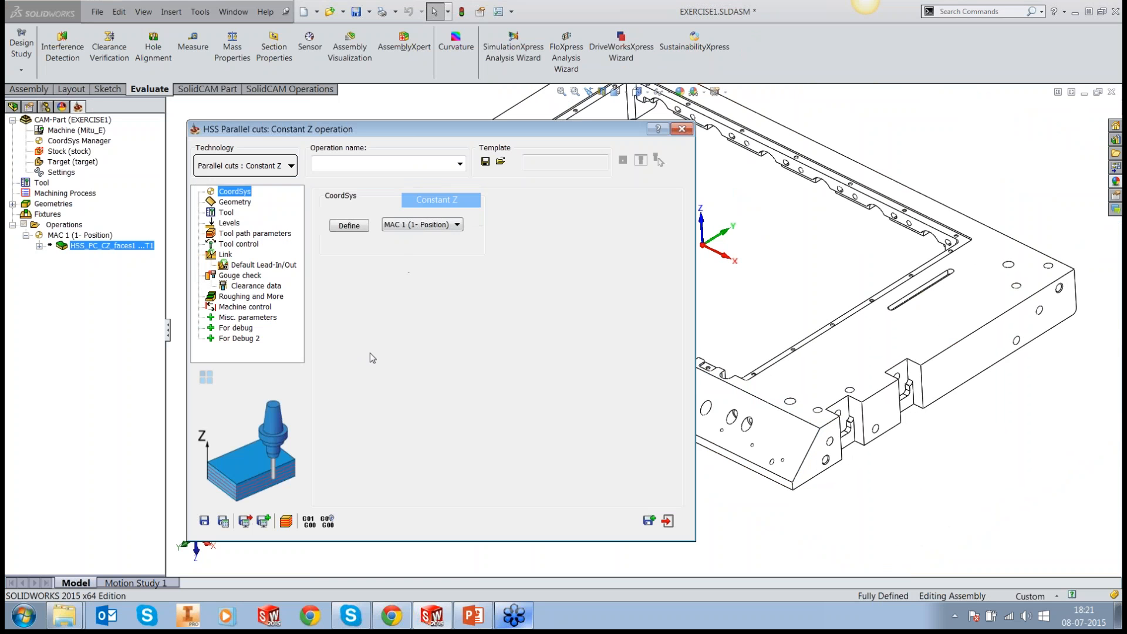
Step: Define the sloped face with the holes as drive surface and set the area type to Full, start and end at exact surface edges
click(245, 203)
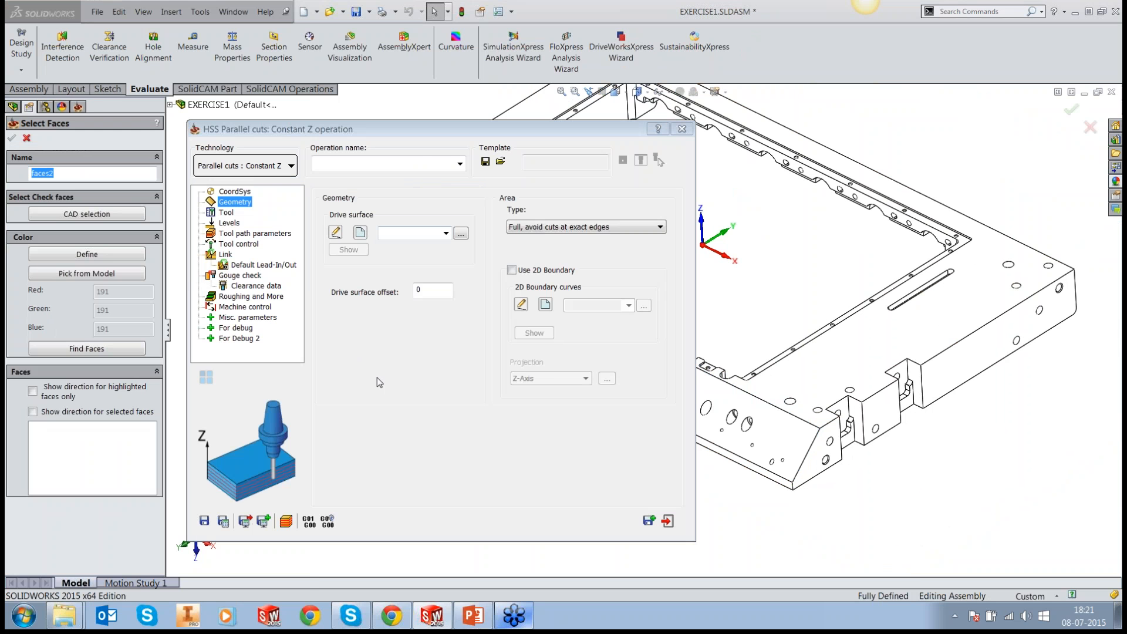
click(765, 430)
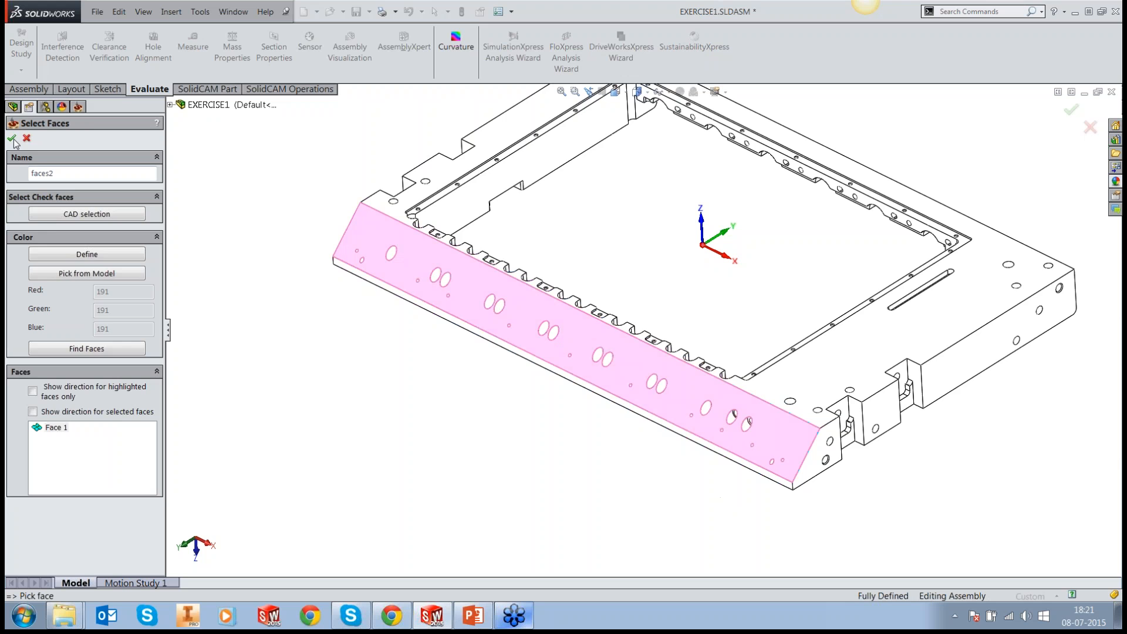
click(12, 138)
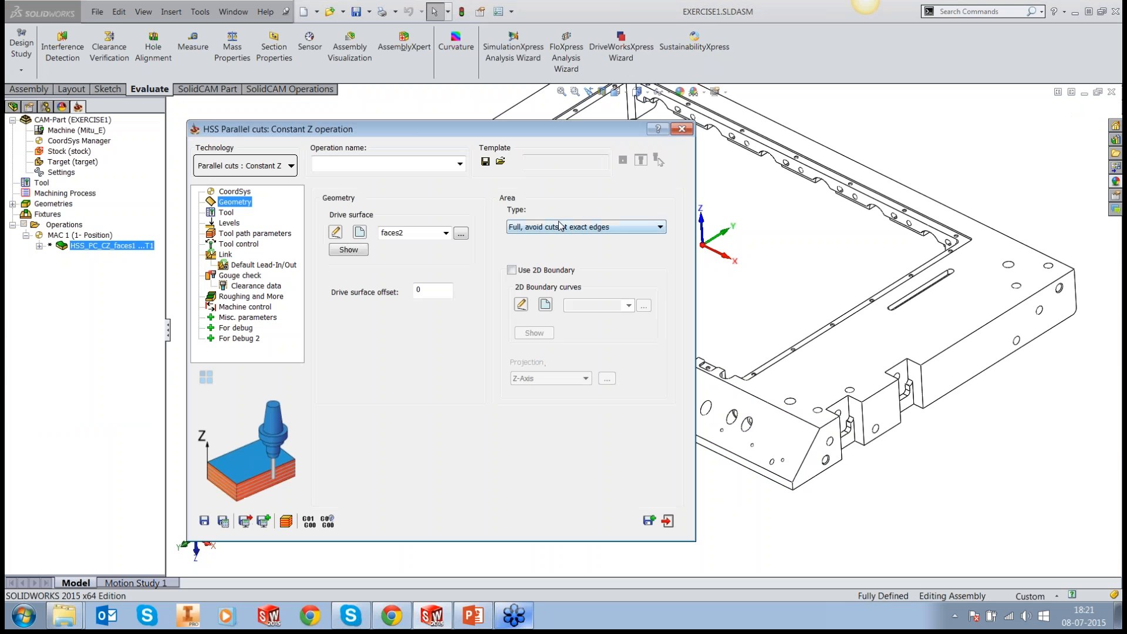
click(561, 227)
click(558, 250)
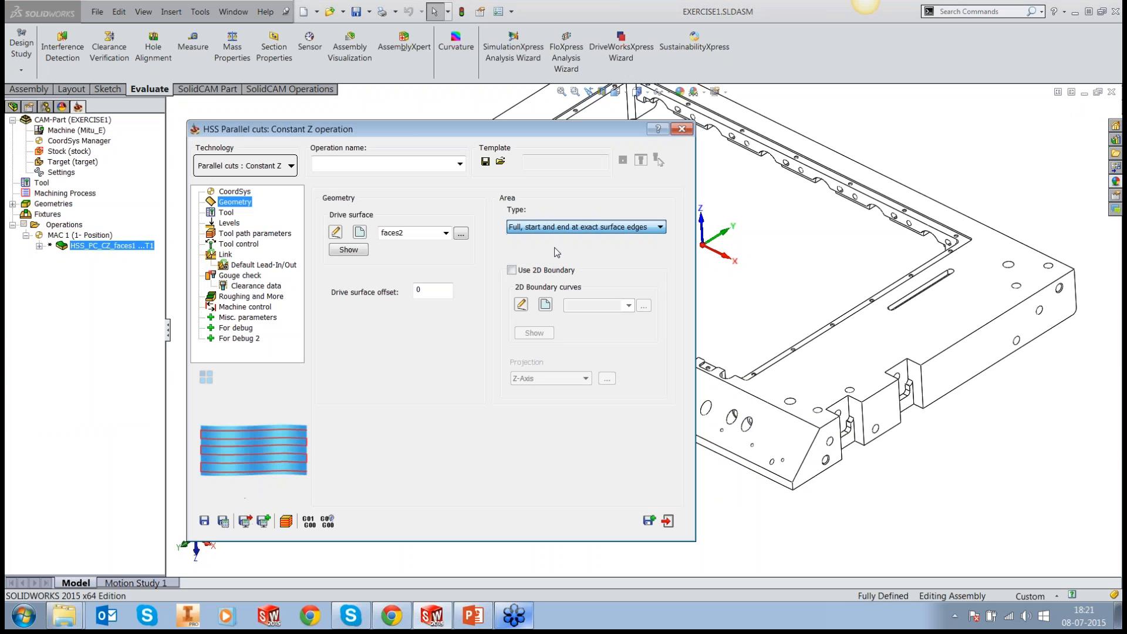
Step: Assign the existing tool T1 to the Constant Z operation
click(227, 213)
click(395, 368)
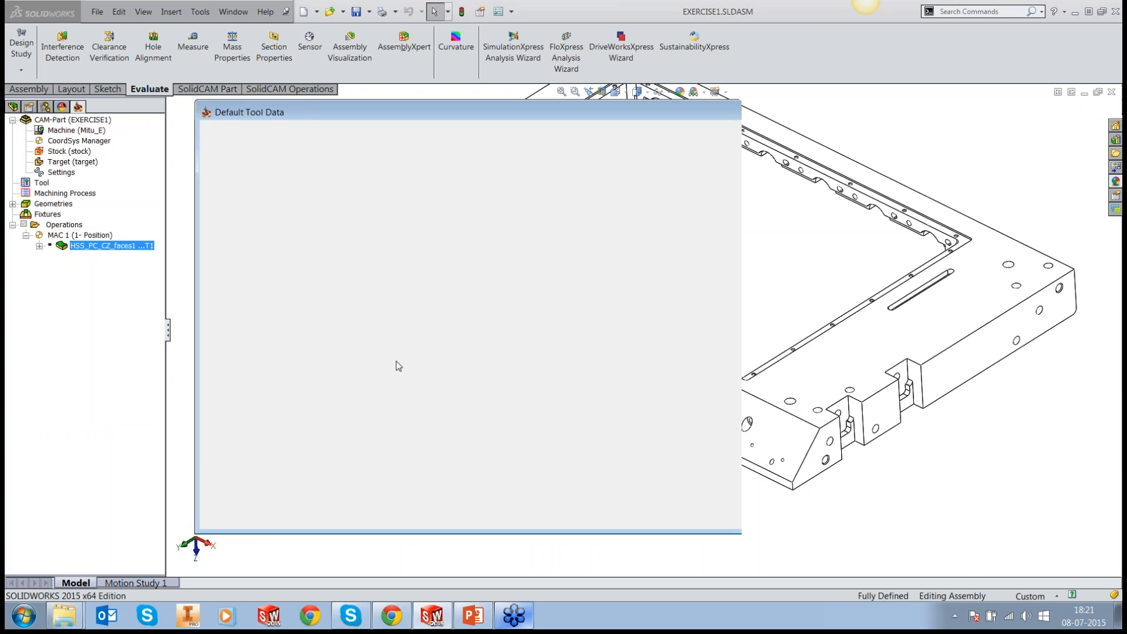
double_click(204, 175)
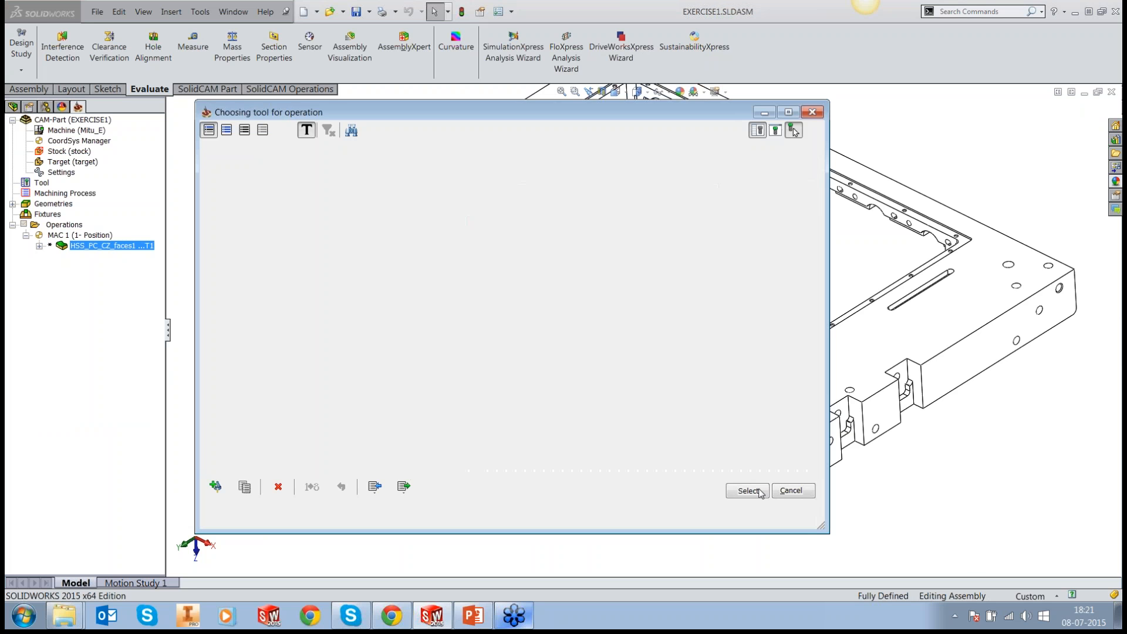
Step: Review the levels, tool path, tool control, link and gouge check settings, then save, calculate and close the operation
click(230, 223)
click(247, 234)
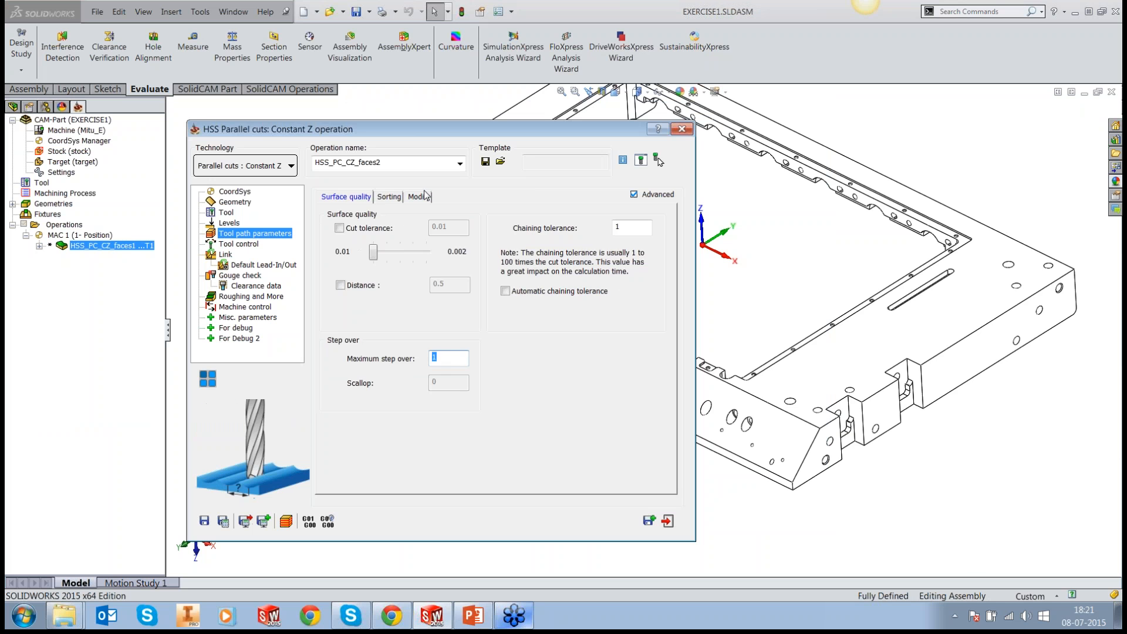
click(393, 199)
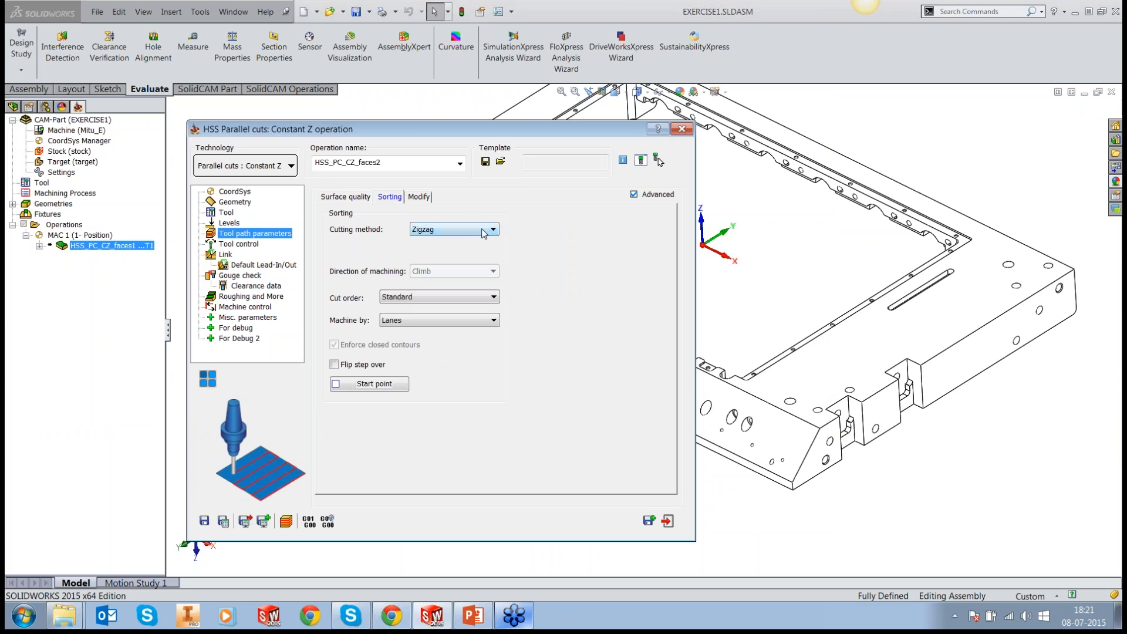
click(246, 245)
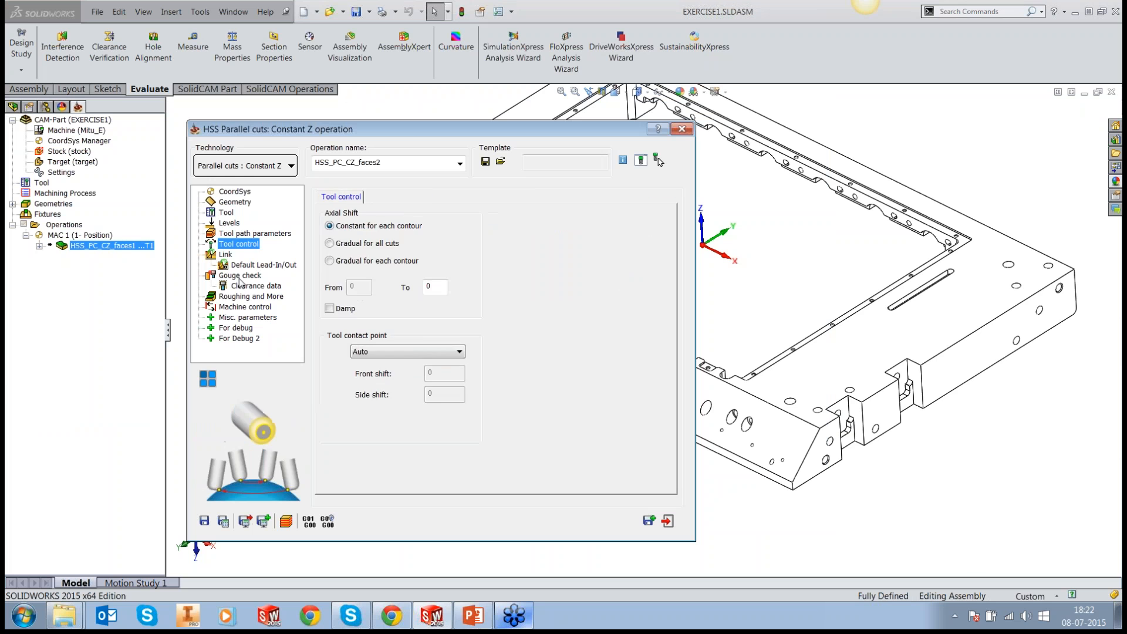
click(224, 255)
click(241, 265)
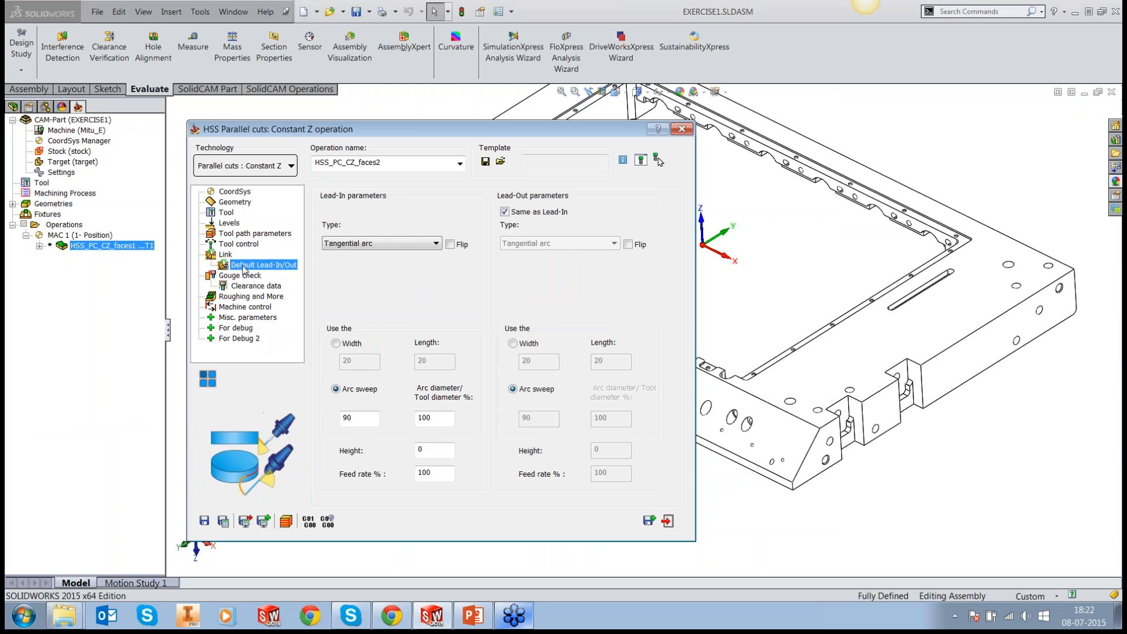
click(236, 275)
click(222, 522)
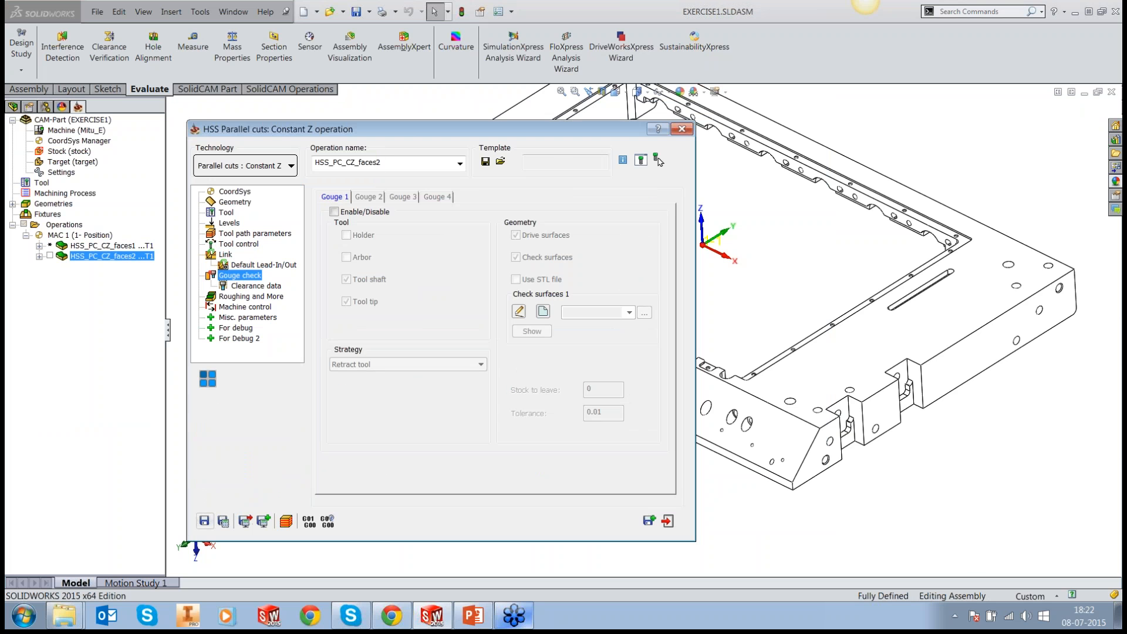
click(667, 521)
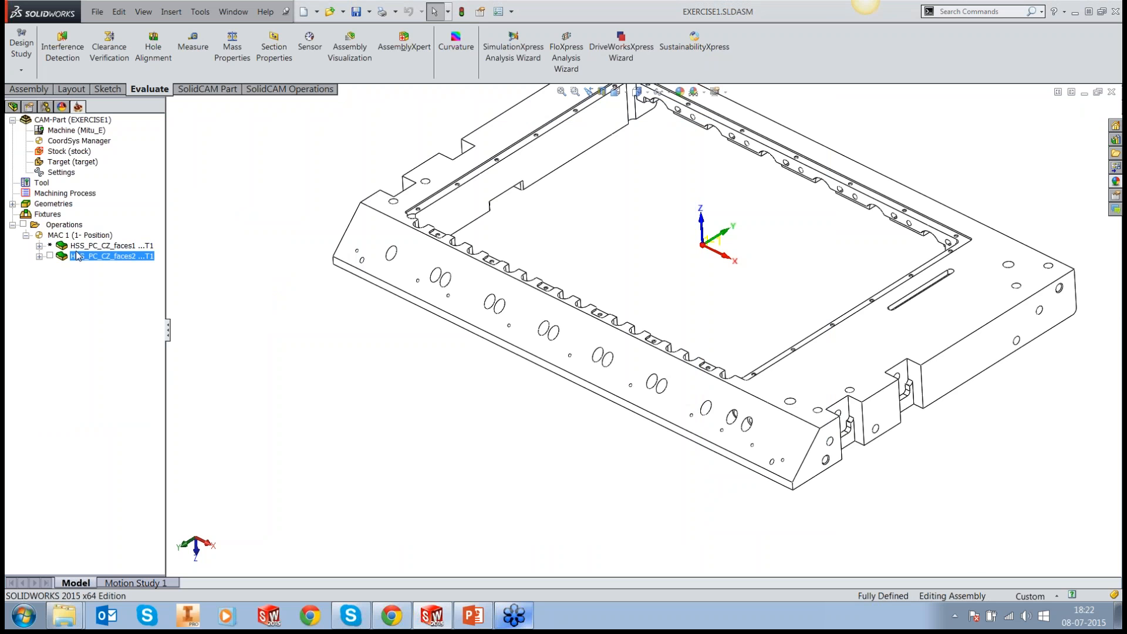
Step: Show the HSS_PC_CZ_faces2 toolpath and inspect its passes and retracts around the holes of the sloped face
click(49, 256)
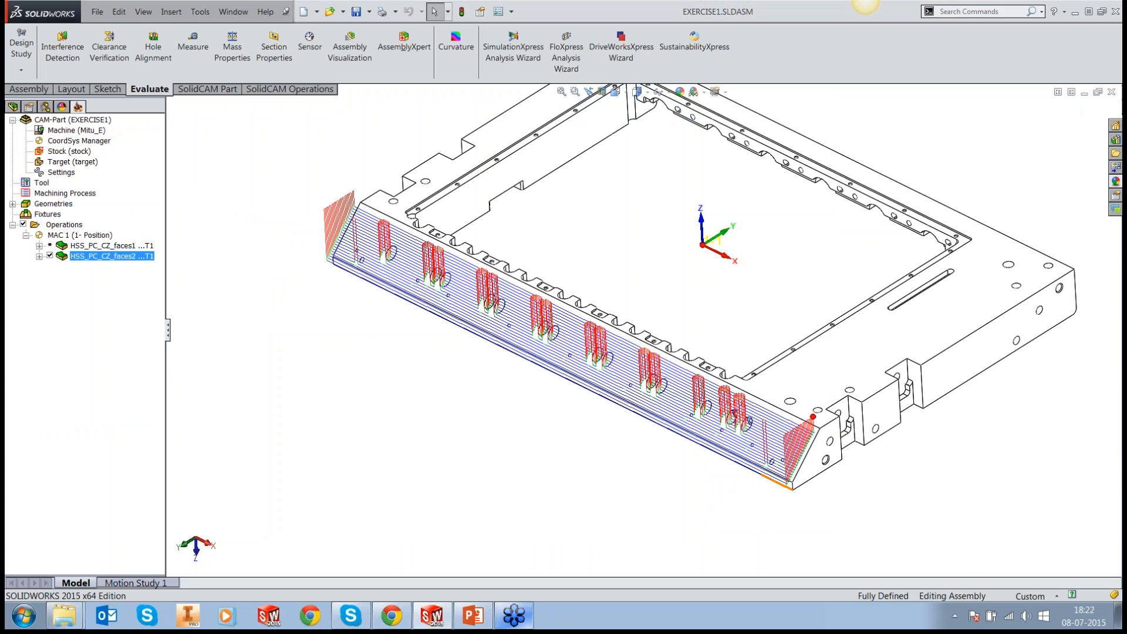
middle_drag(682, 410, 678, 411)
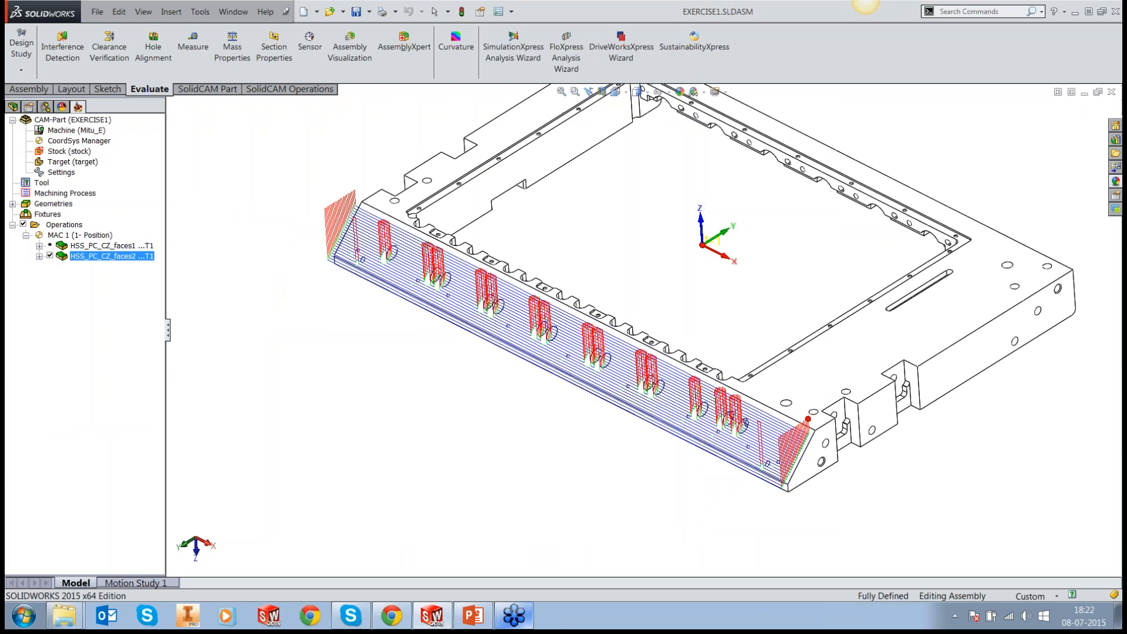
scroll(691, 371, down, 5)
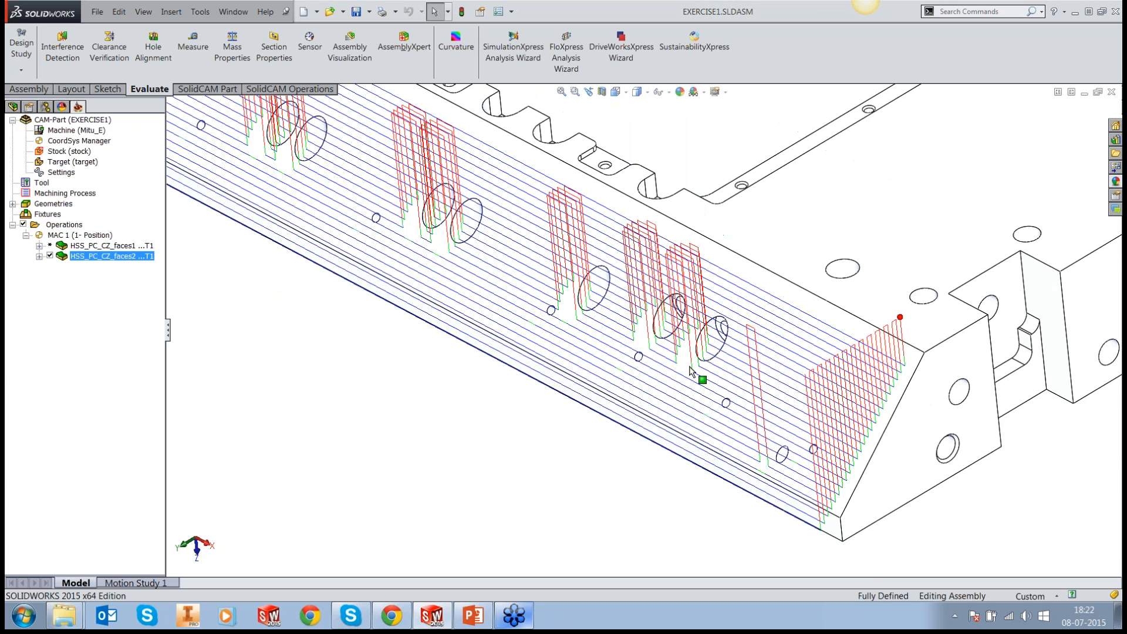
Step: In HSS_PC_CZ_faces2, set the small gap size to 75% of tool diameter and small slice moves to 500% of step over, and recalculate
scroll(690, 372, down, 2)
scroll(650, 311, up, 2)
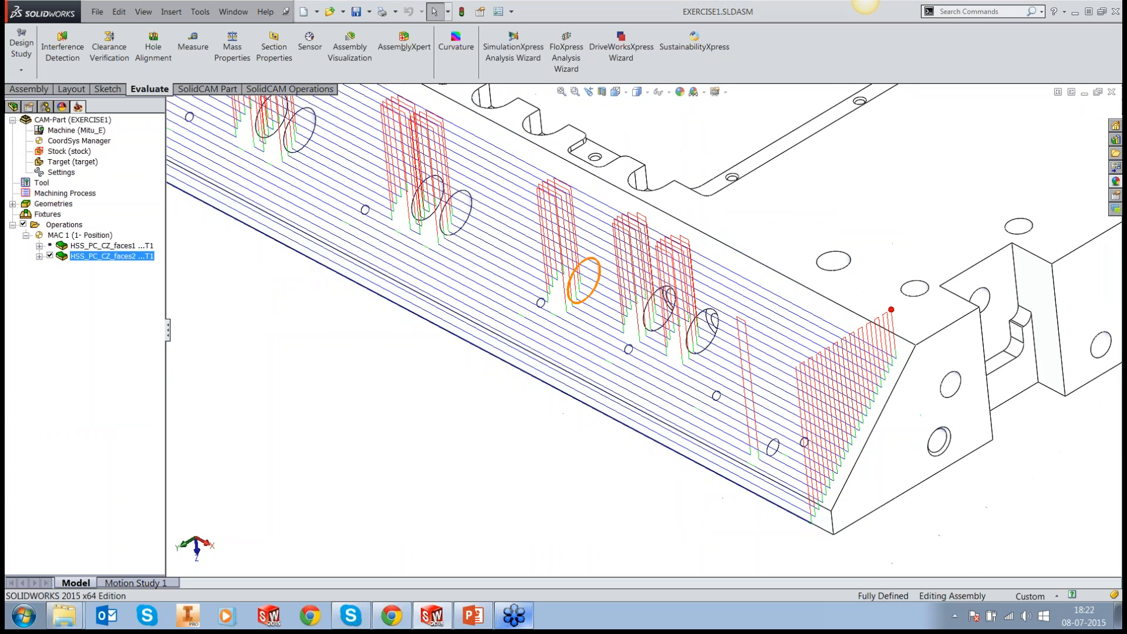
scroll(646, 328, up, 3)
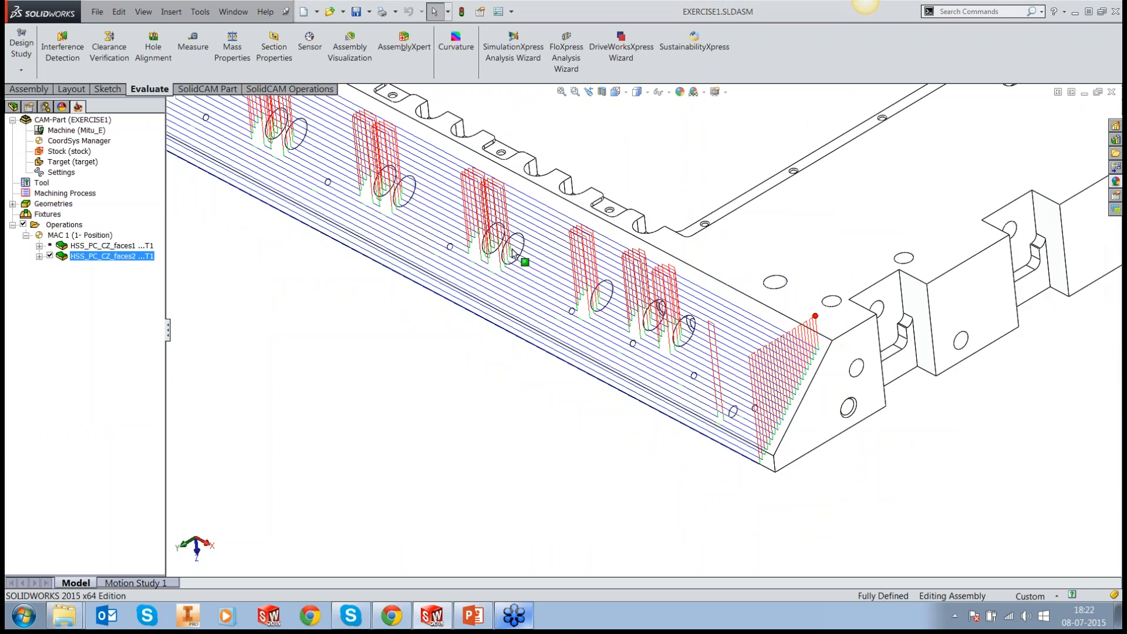
right_click(129, 262)
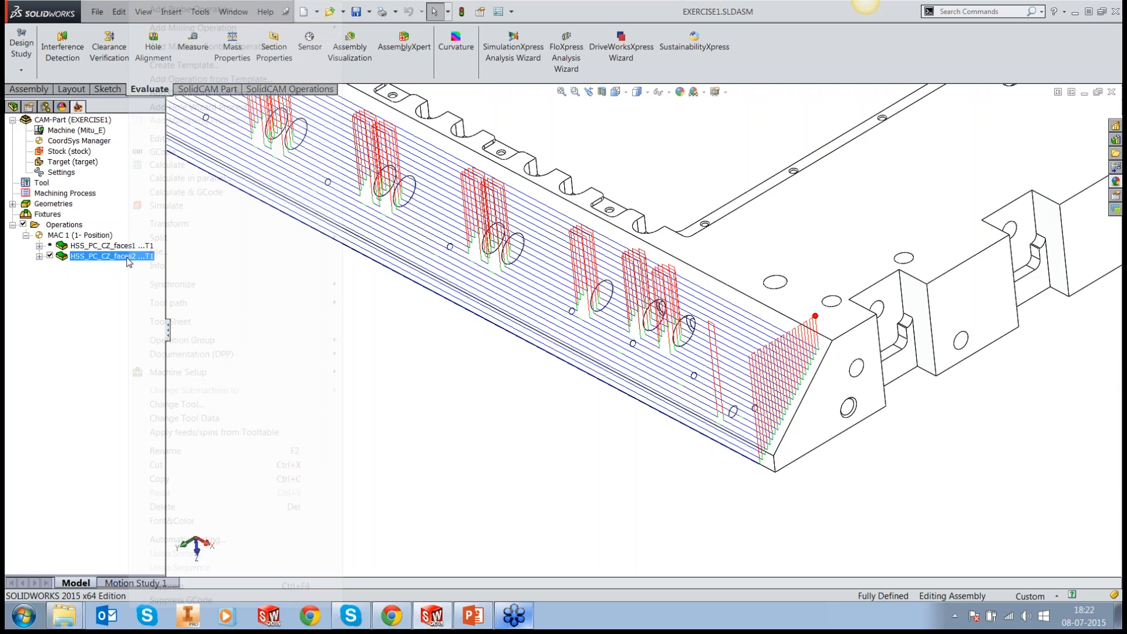
click(157, 139)
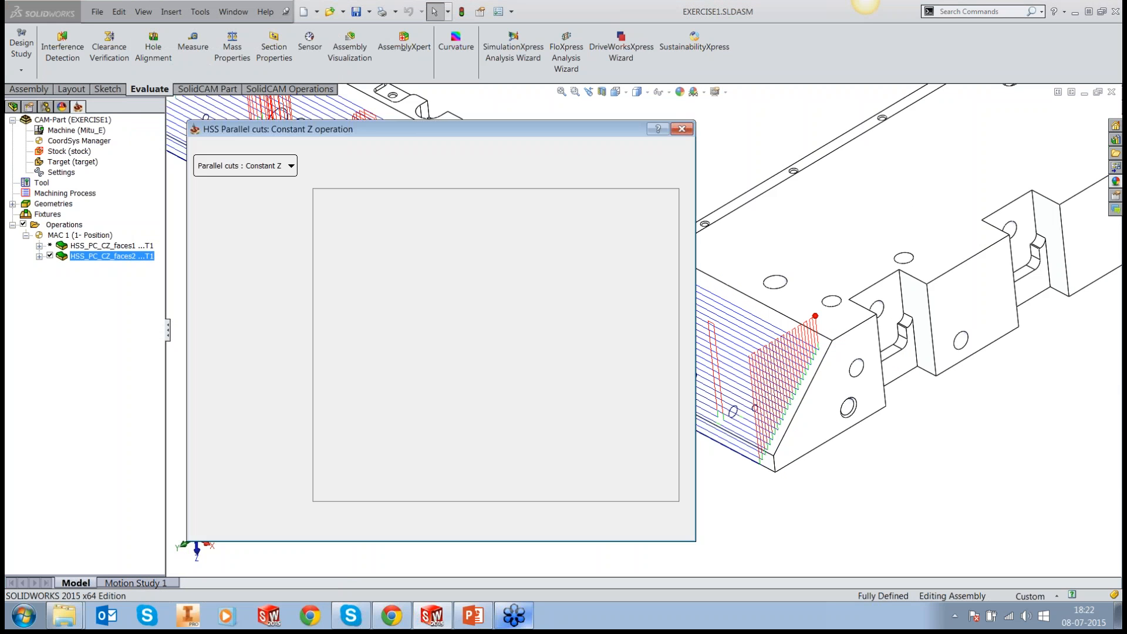
click(225, 255)
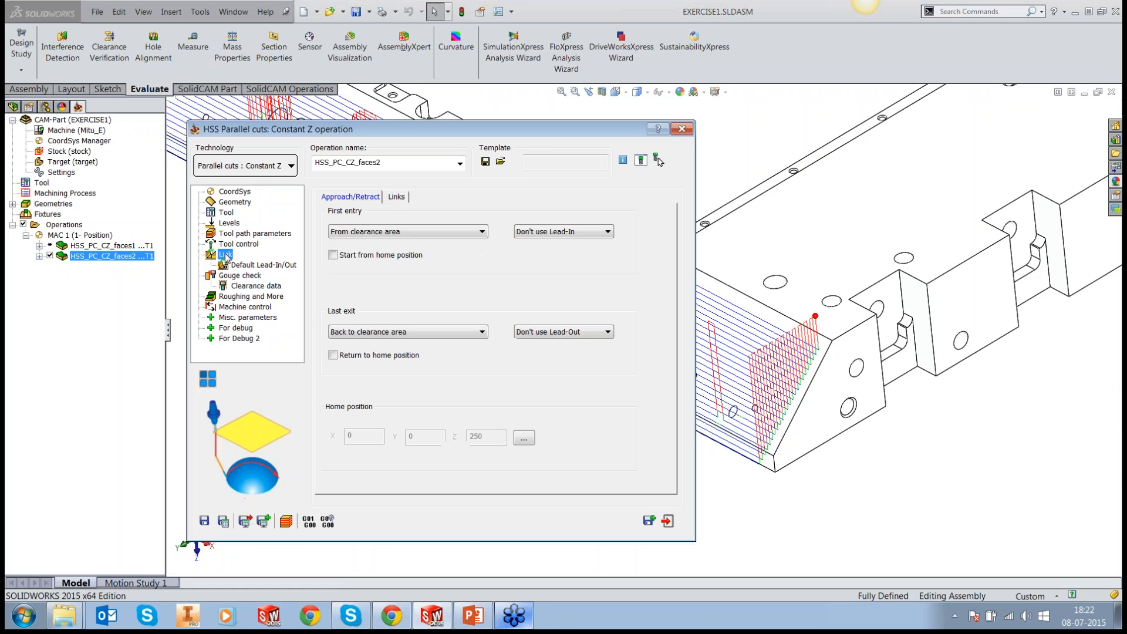
click(400, 197)
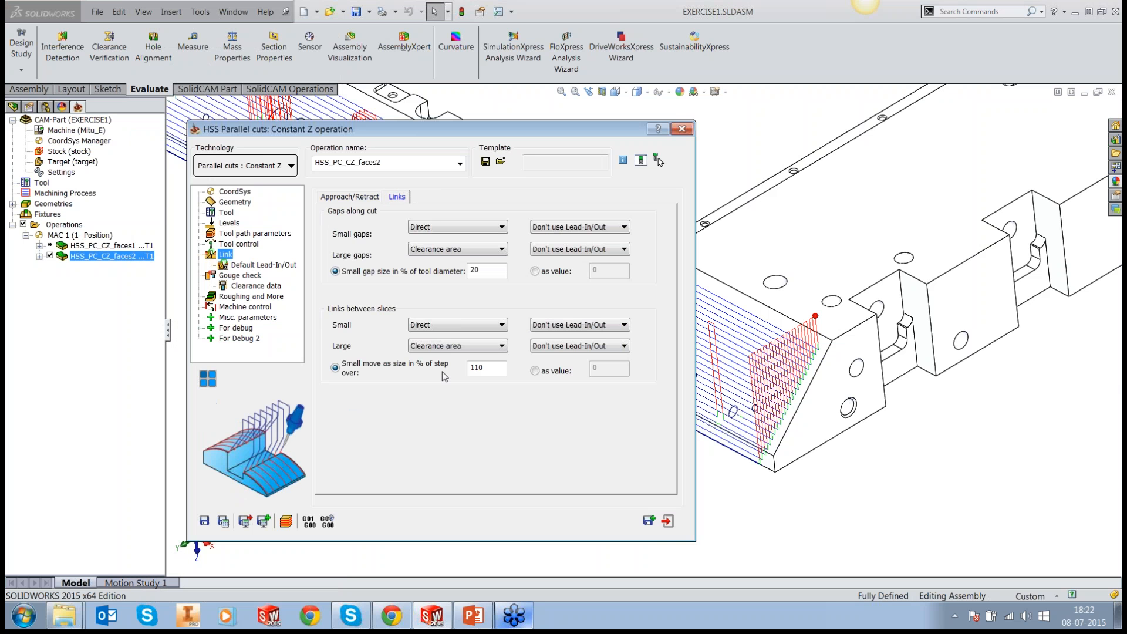
click(469, 273)
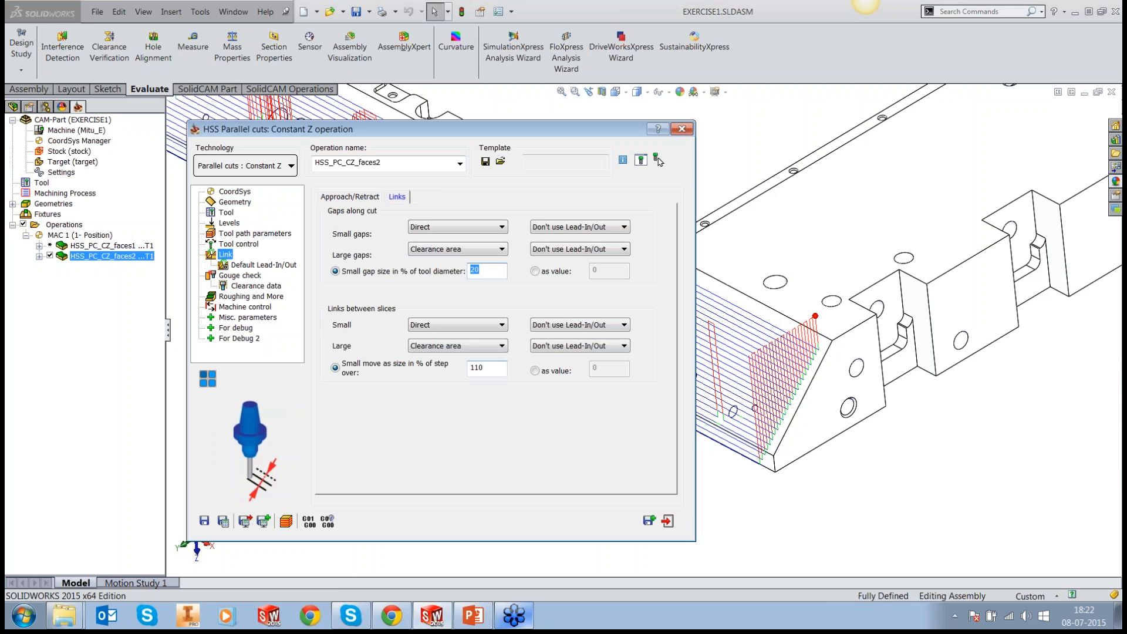
text(75)
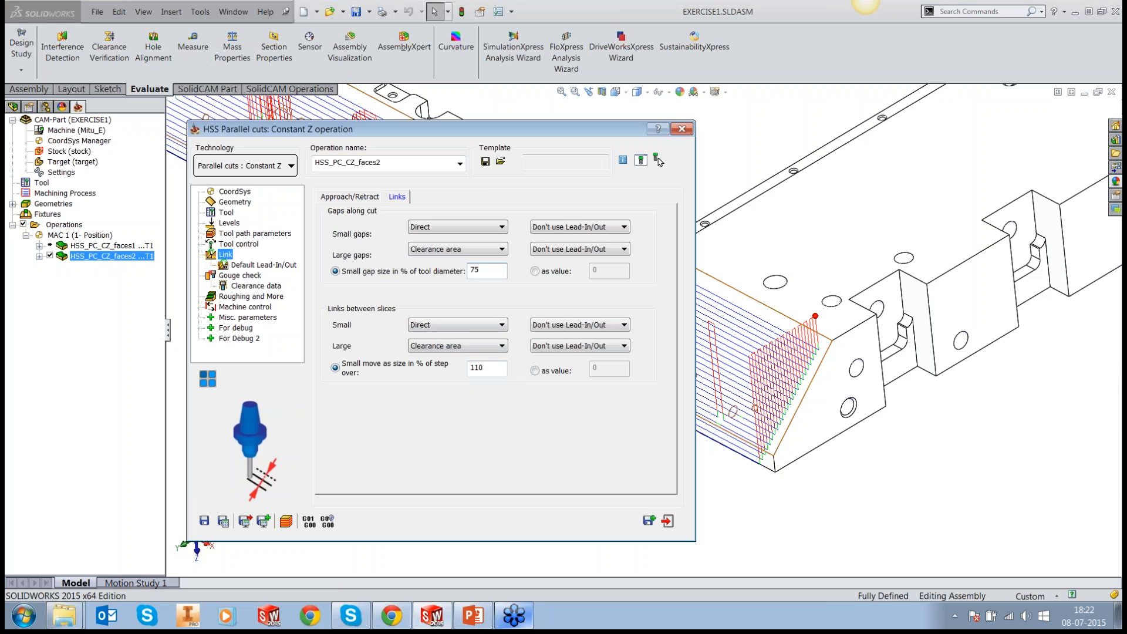
drag(498, 368, 418, 371)
text(500)
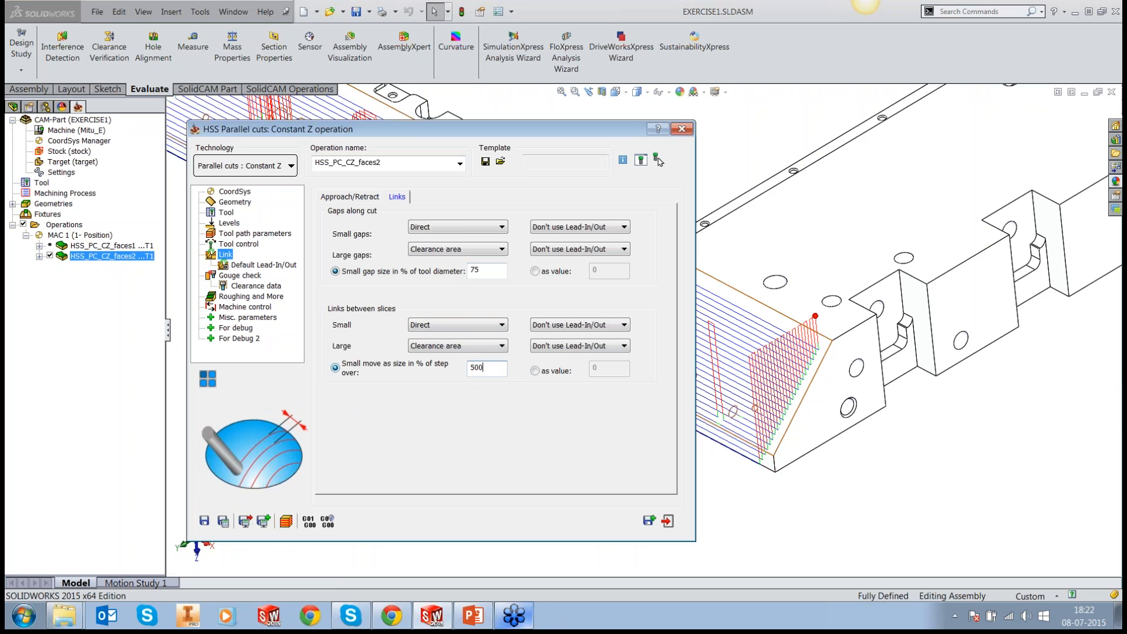
click(224, 521)
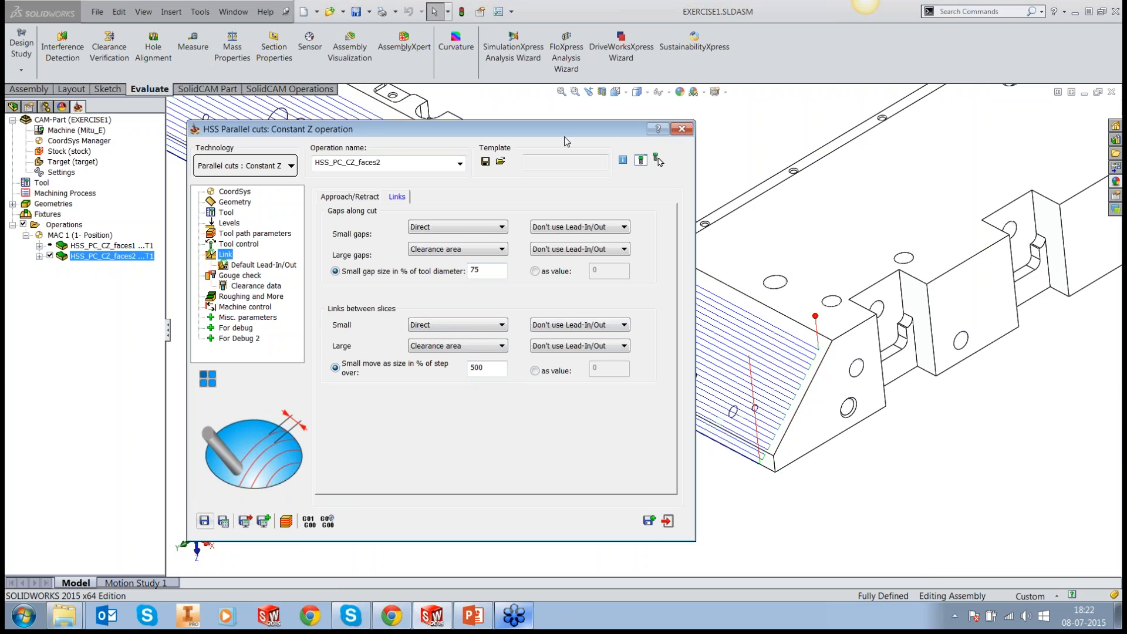
Step: Inspect the recalculated toolpath across the holes and at the end edge of the sloped face
drag(566, 142, 148, 238)
scroll(786, 402, up, 3)
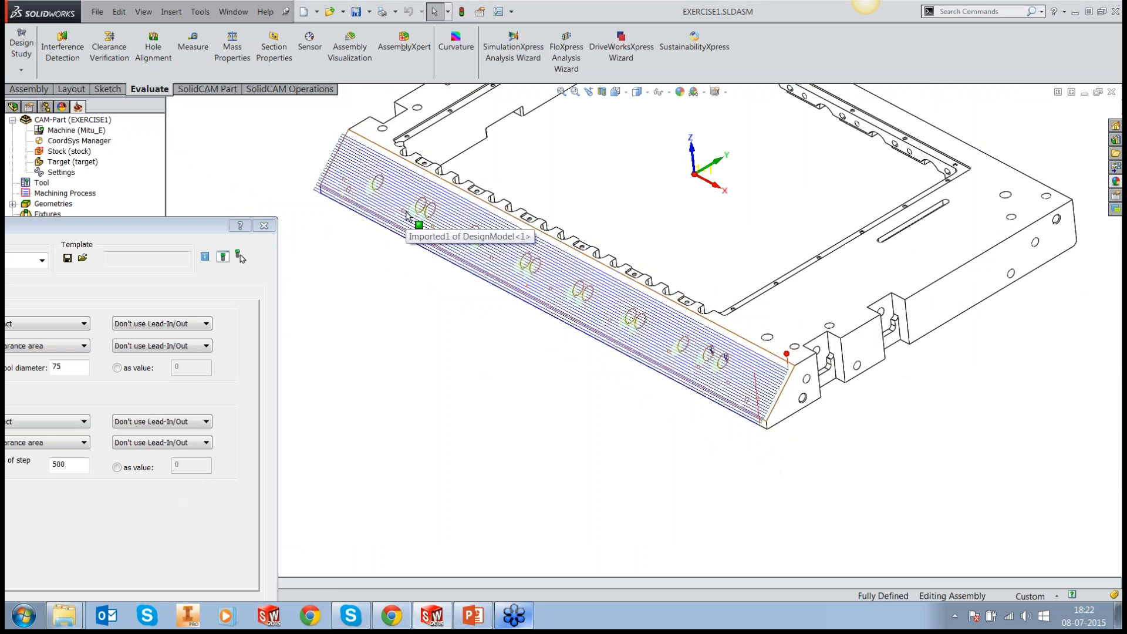
scroll(406, 215, down, 2)
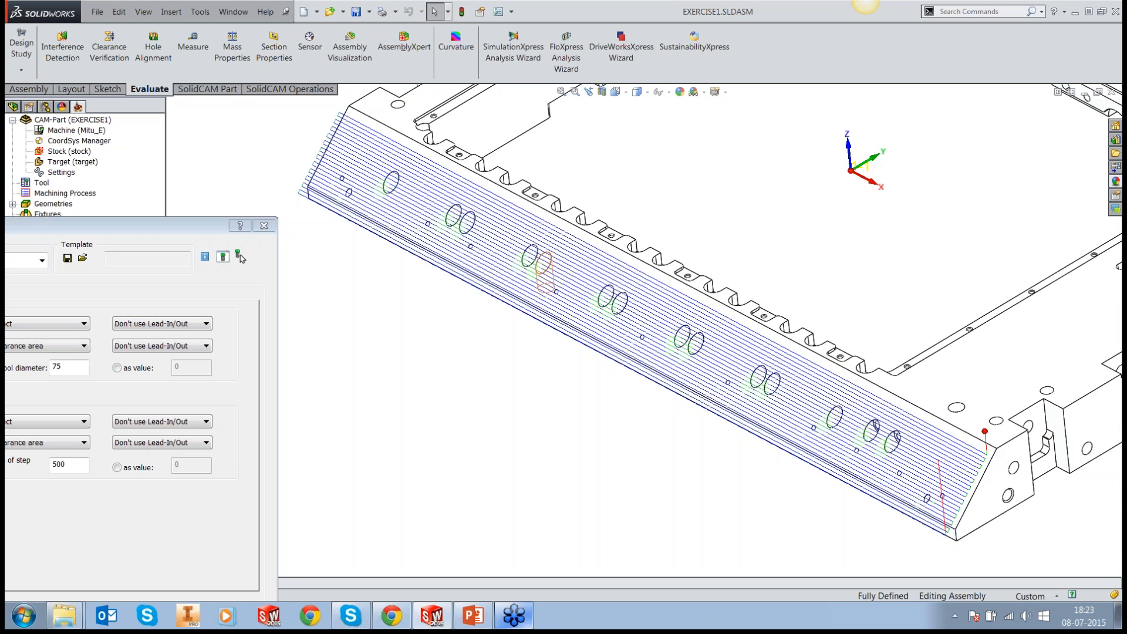
drag(172, 225, 283, 138)
click(455, 348)
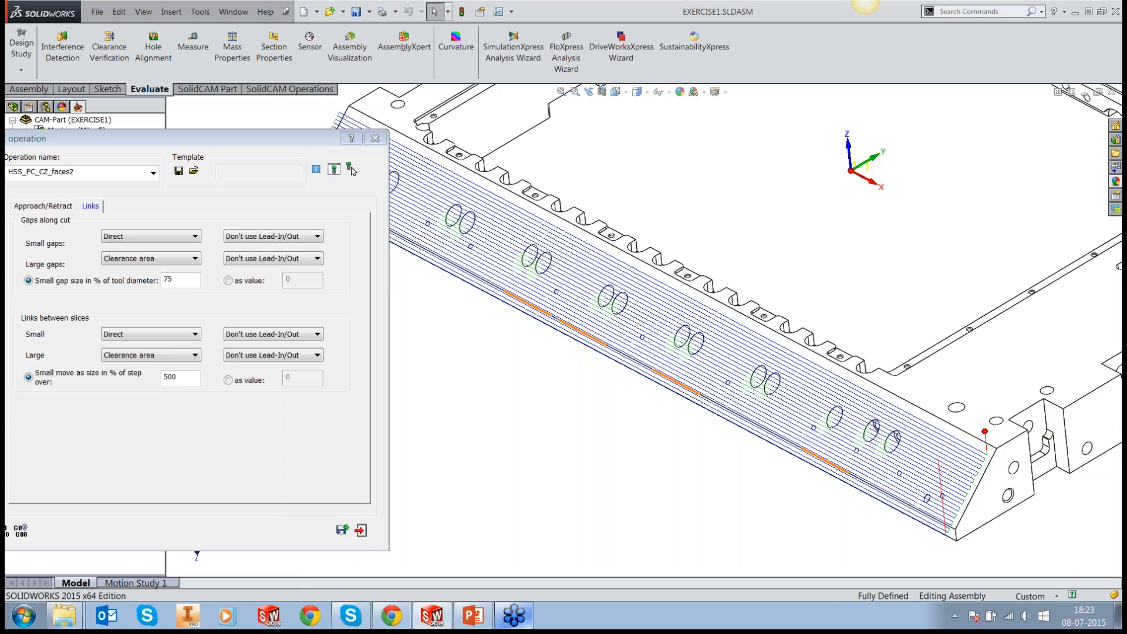
scroll(1051, 528, down, 4)
scroll(1051, 528, down, 1)
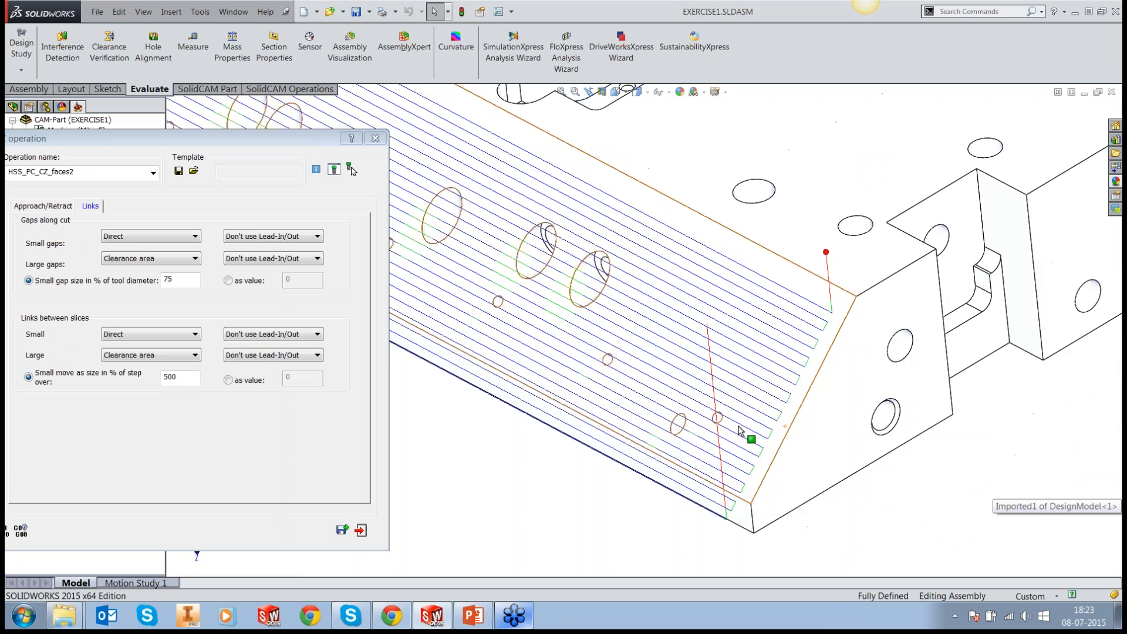
scroll(840, 526, down, 2)
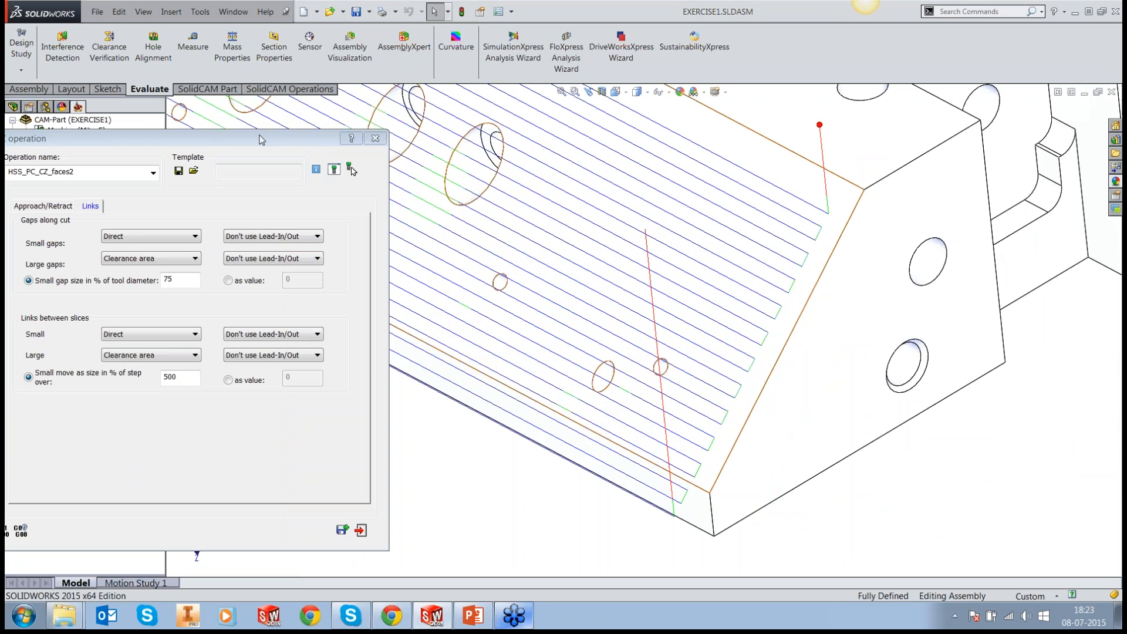
Step: Set the small links between slices to Blend spline and recalculate the toolpath
drag(262, 140, 283, 128)
click(190, 319)
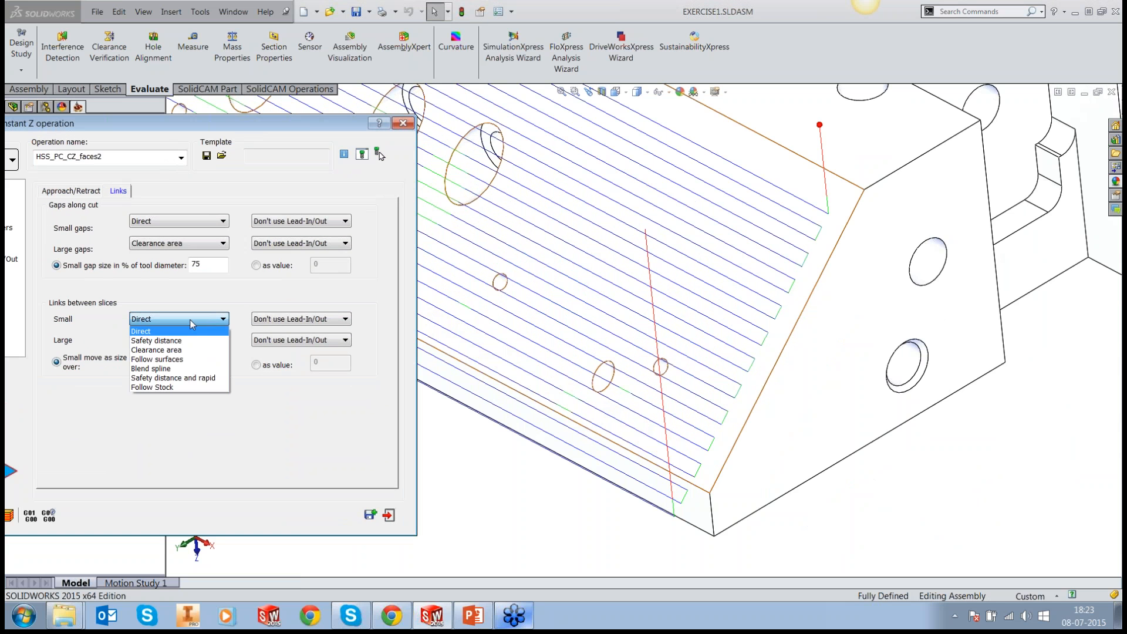
click(184, 369)
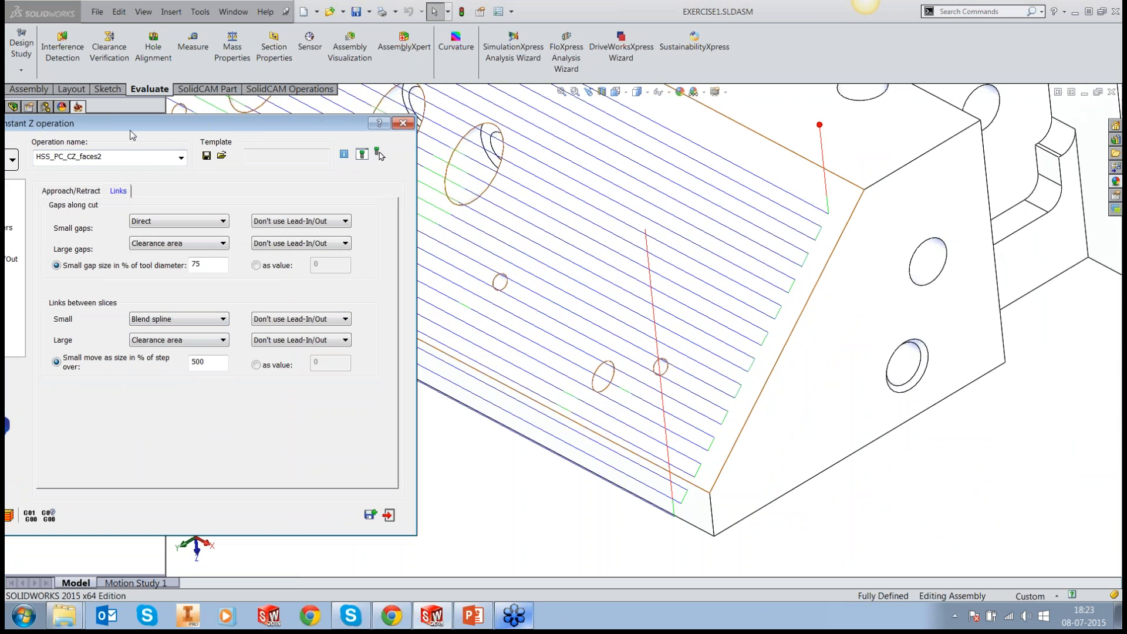
drag(131, 136, 226, 67)
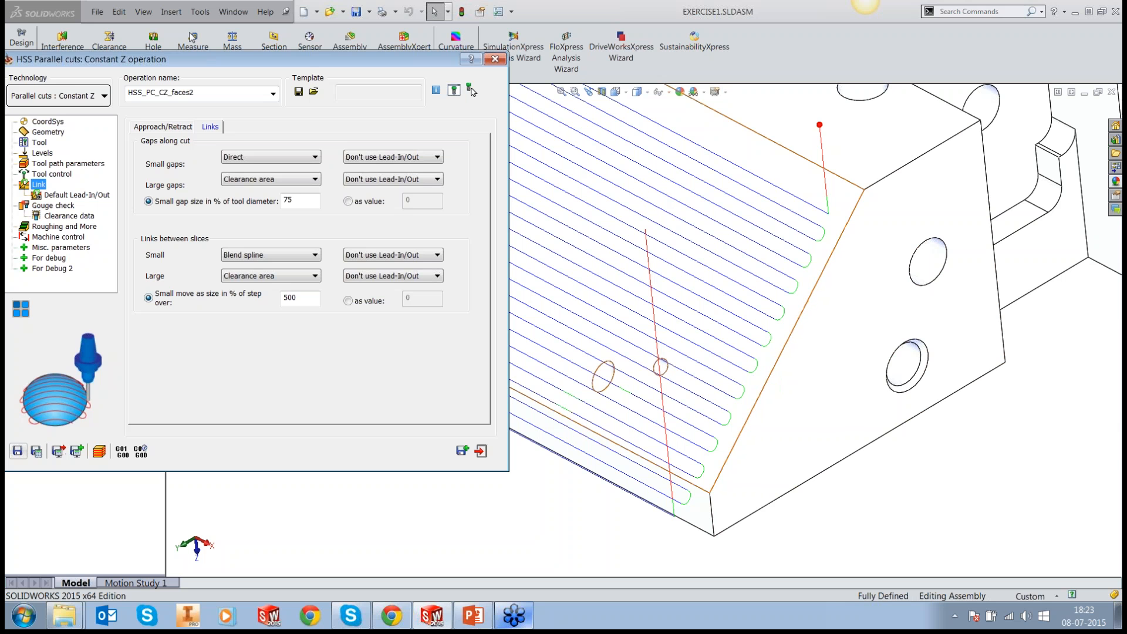
Step: Enable Extend/Trim in the tool path parameters, defining both the start and end extensions by value
click(60, 133)
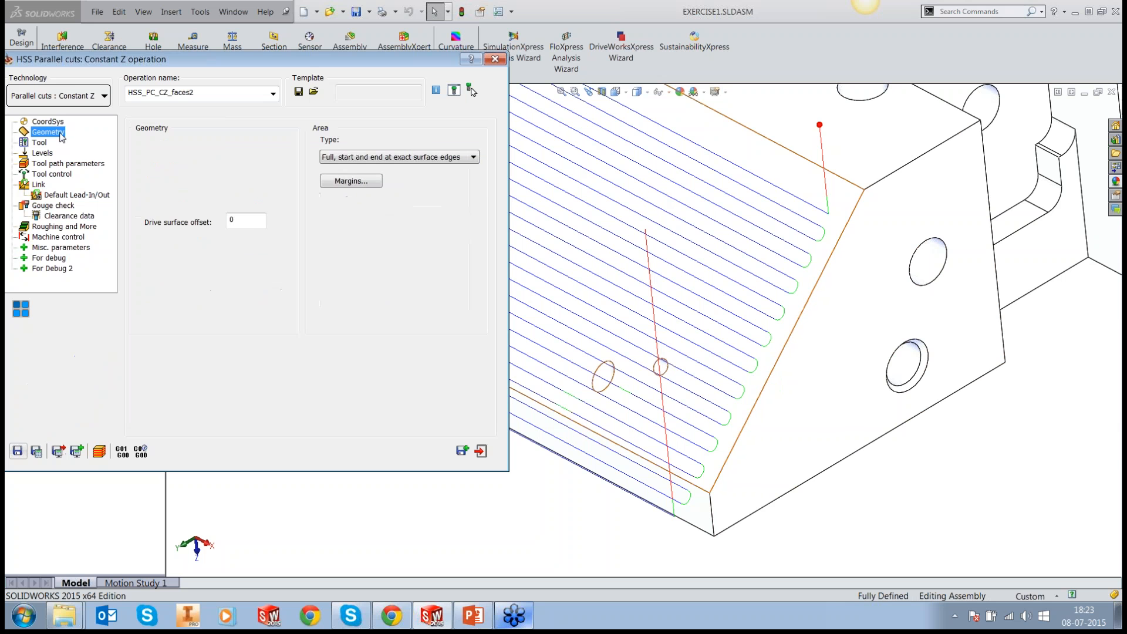
click(77, 165)
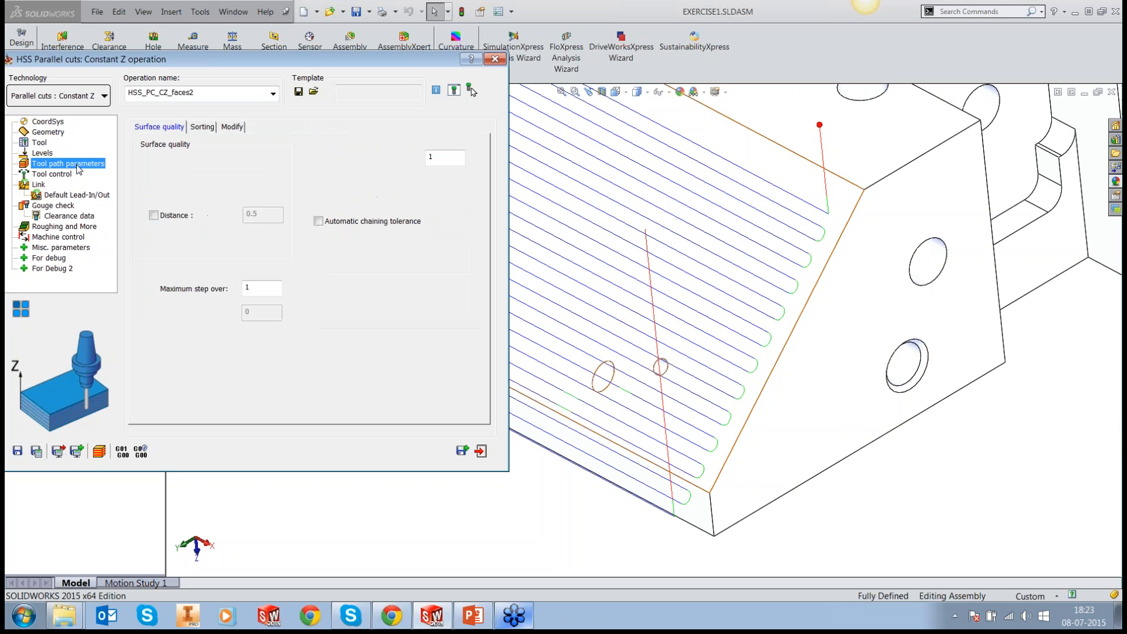
click(232, 127)
click(387, 227)
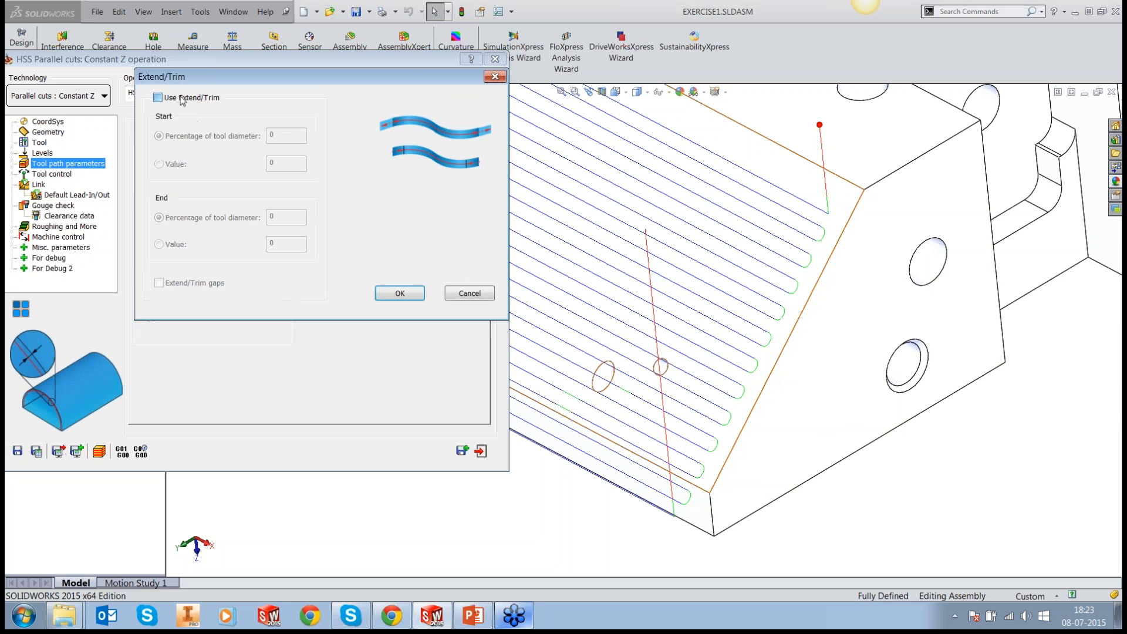
click(178, 98)
click(168, 166)
click(168, 244)
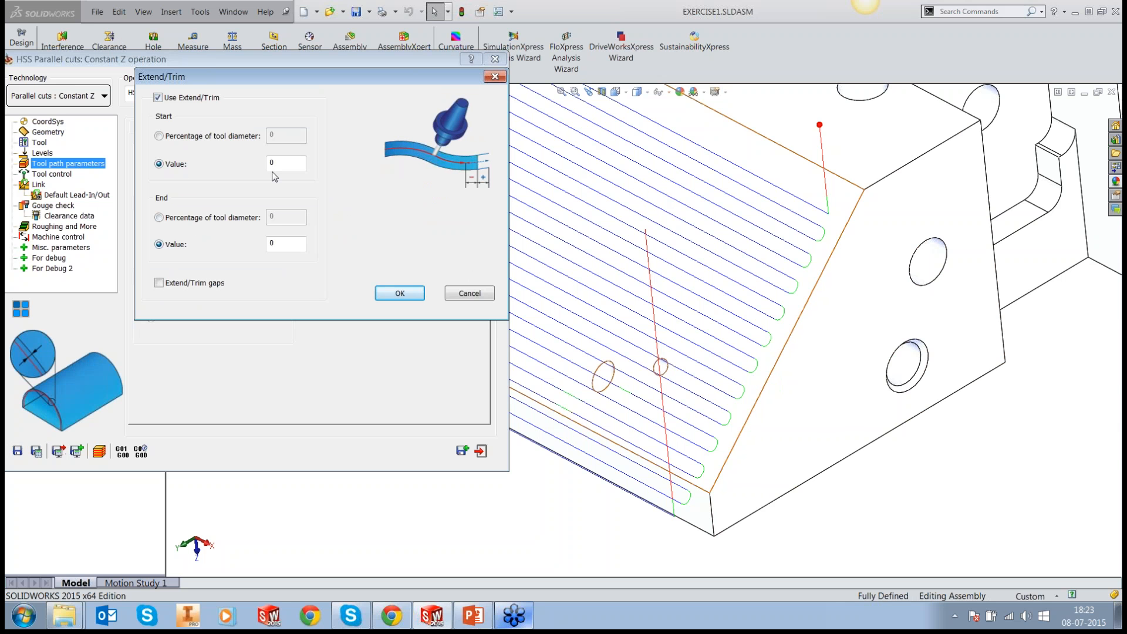
click(276, 165)
click(286, 244)
click(400, 293)
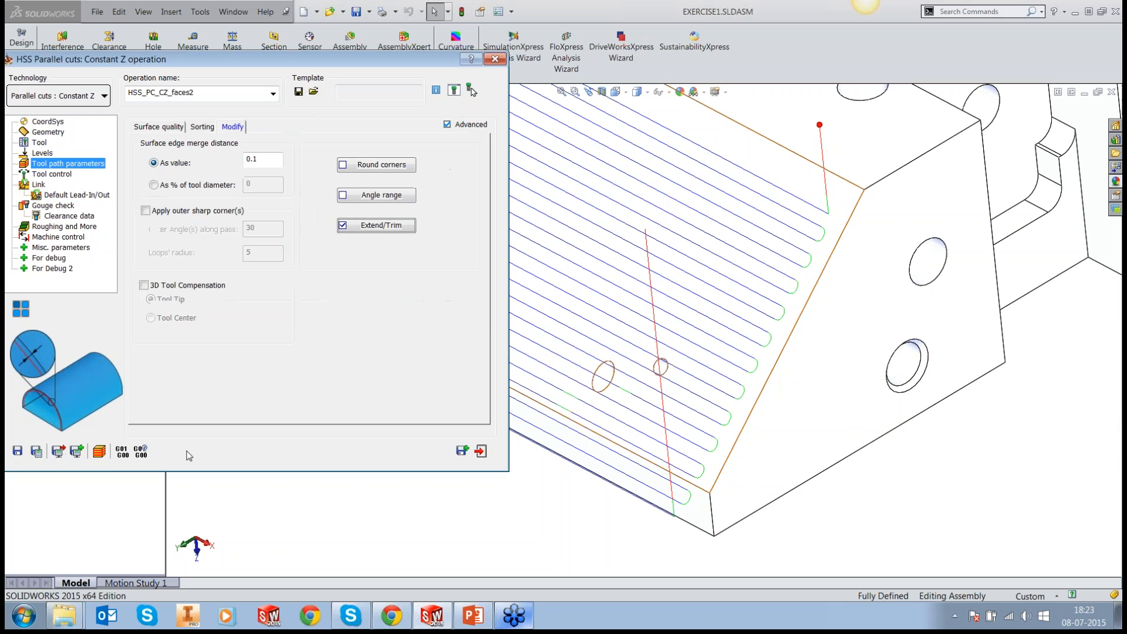
Step: Save and calculate the operation, and examine the pass ends along the edge of the sloped face
click(36, 451)
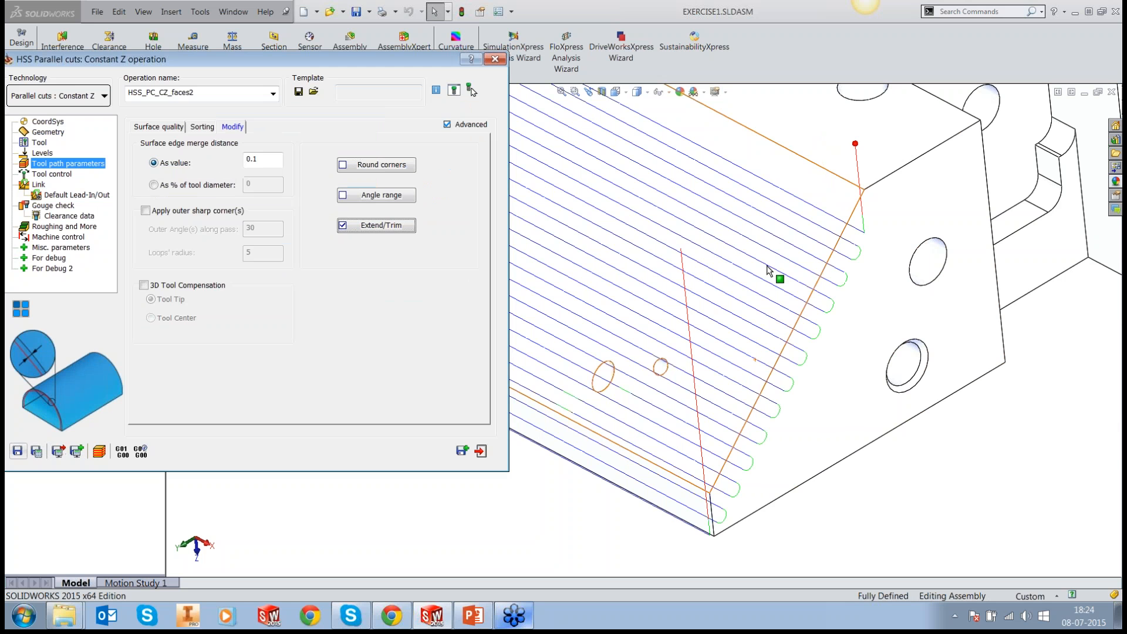
middle_drag(762, 257, 751, 293)
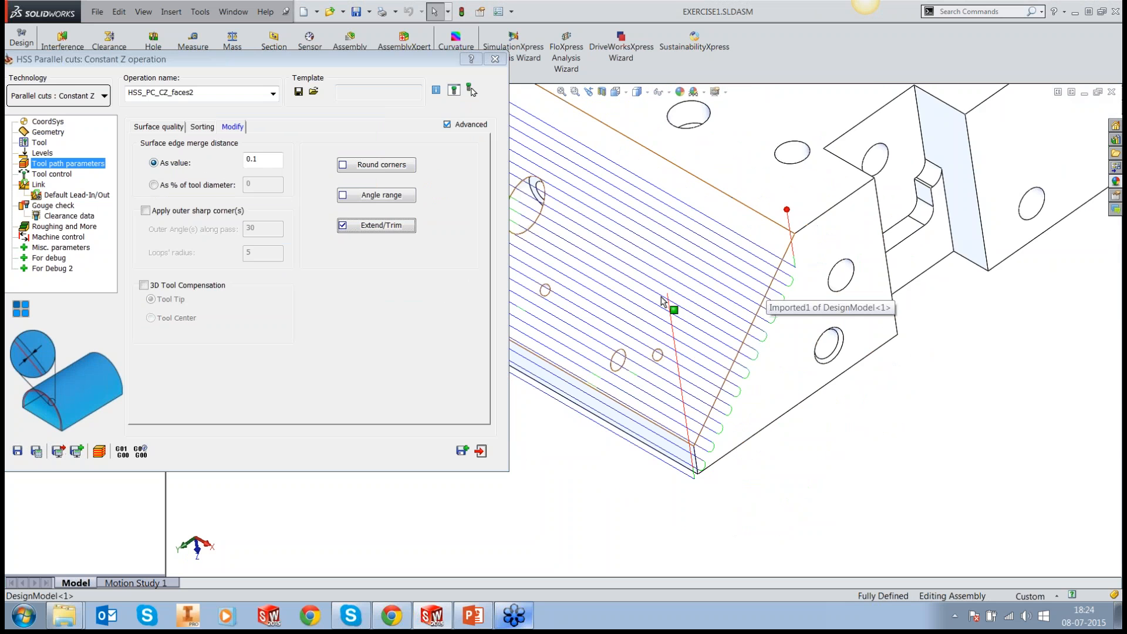
scroll(661, 301, down, 2)
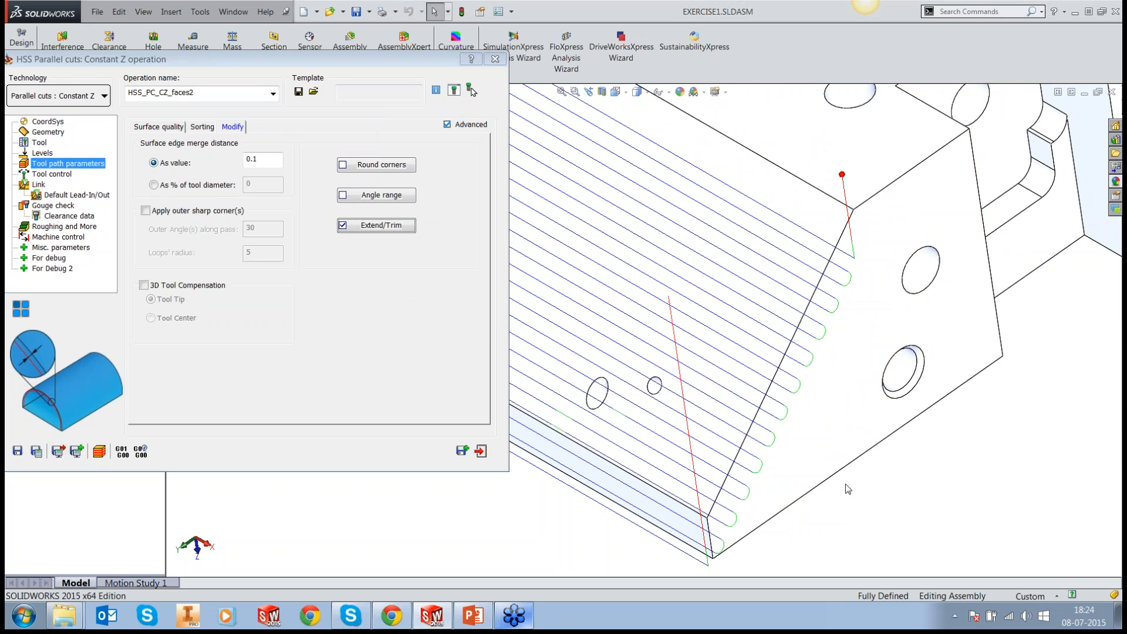
scroll(849, 490, up, 2)
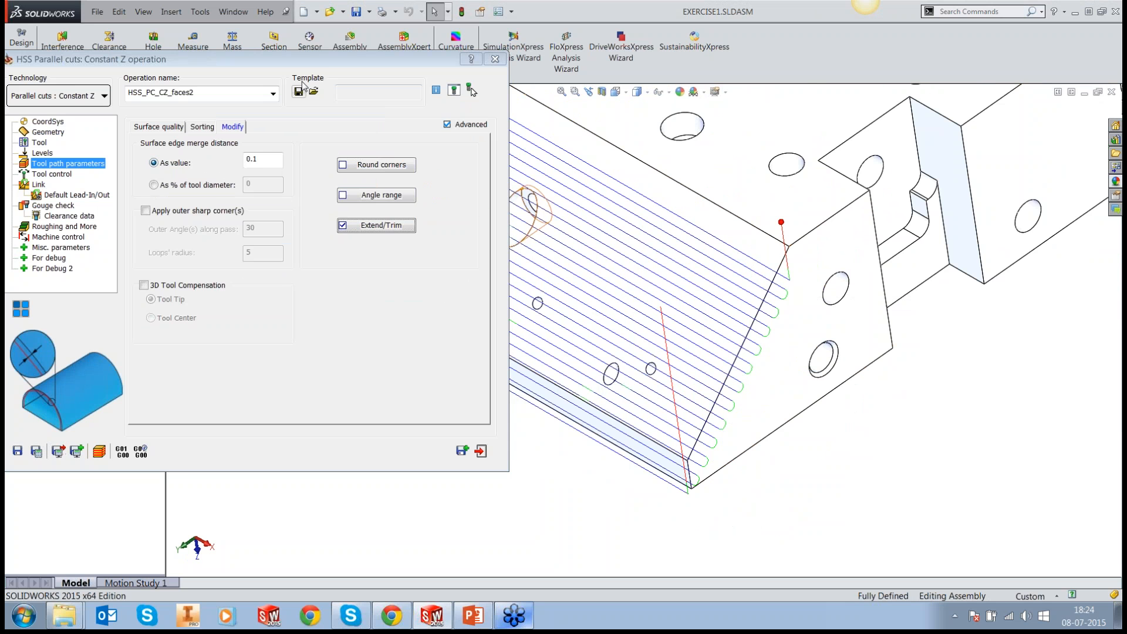
Step: Use a lead-in for the first entry and a lead-out for the last exit, replacing the default lead-in with a custom tangential arc
drag(302, 60, 353, 74)
click(89, 199)
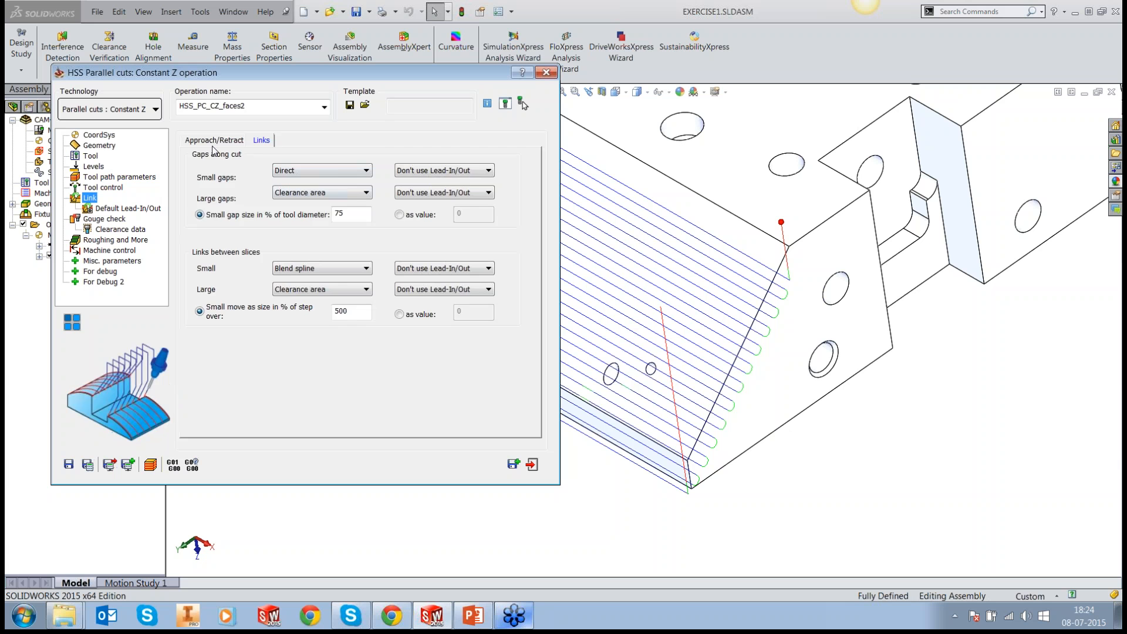
click(428, 175)
click(412, 187)
click(428, 276)
click(405, 287)
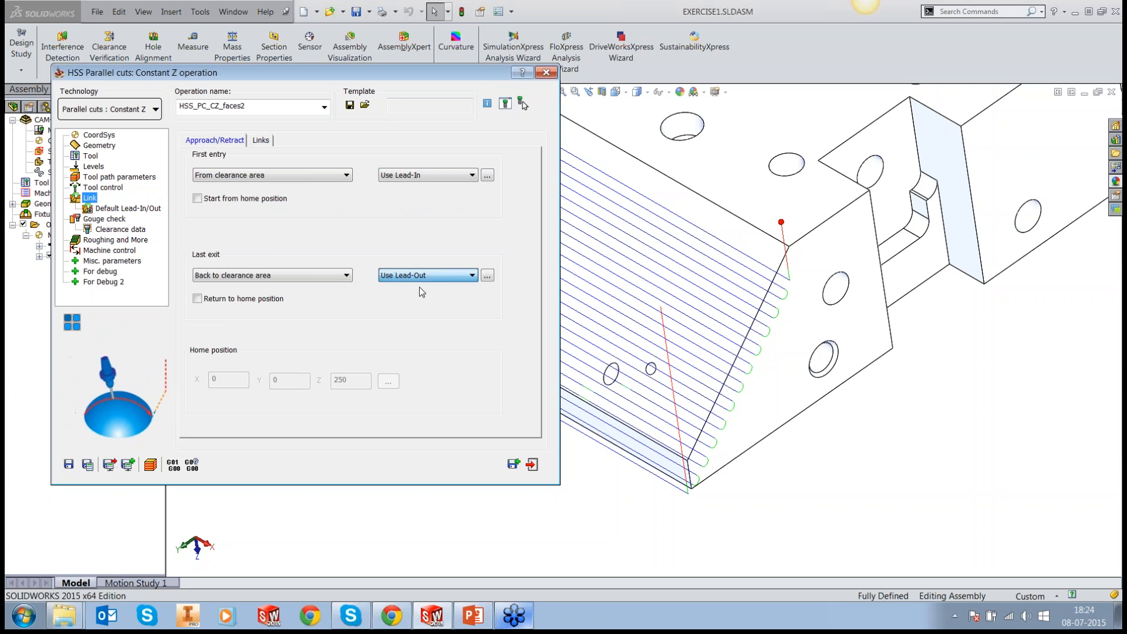
click(487, 175)
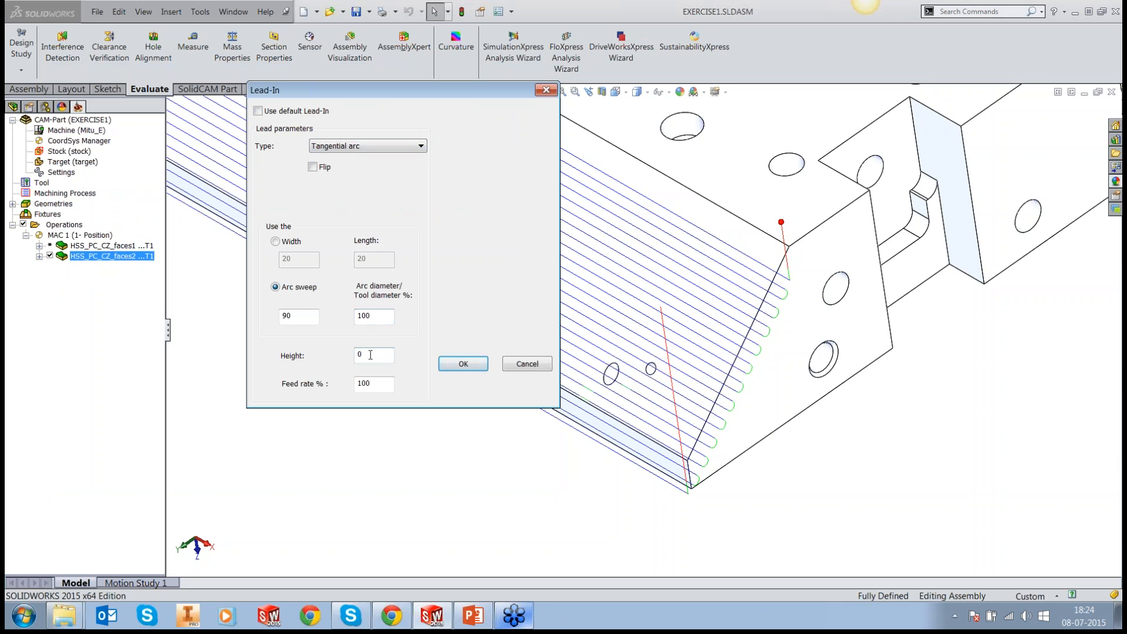
click(474, 367)
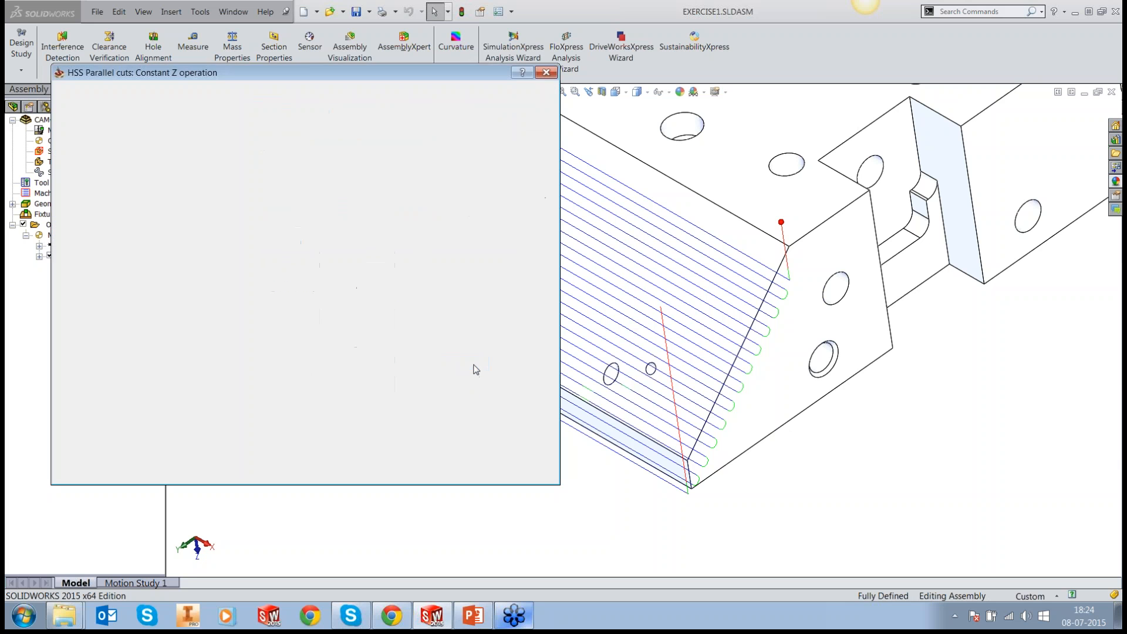
Step: Replace the default lead-out with a custom tangential arc, and save and calculate the operation
click(490, 276)
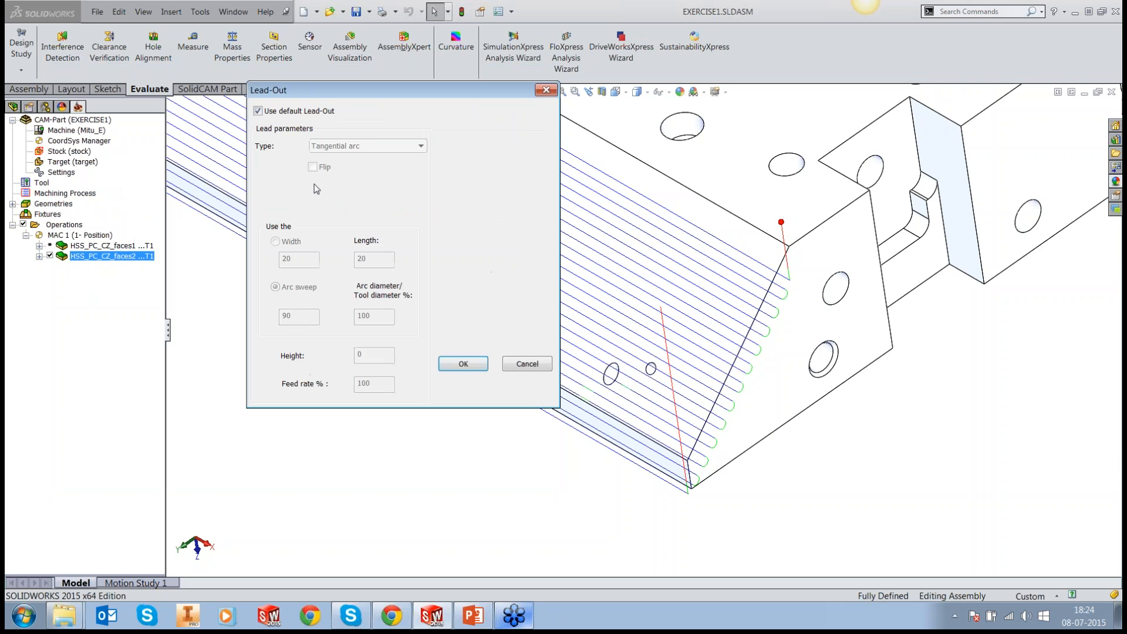
click(310, 112)
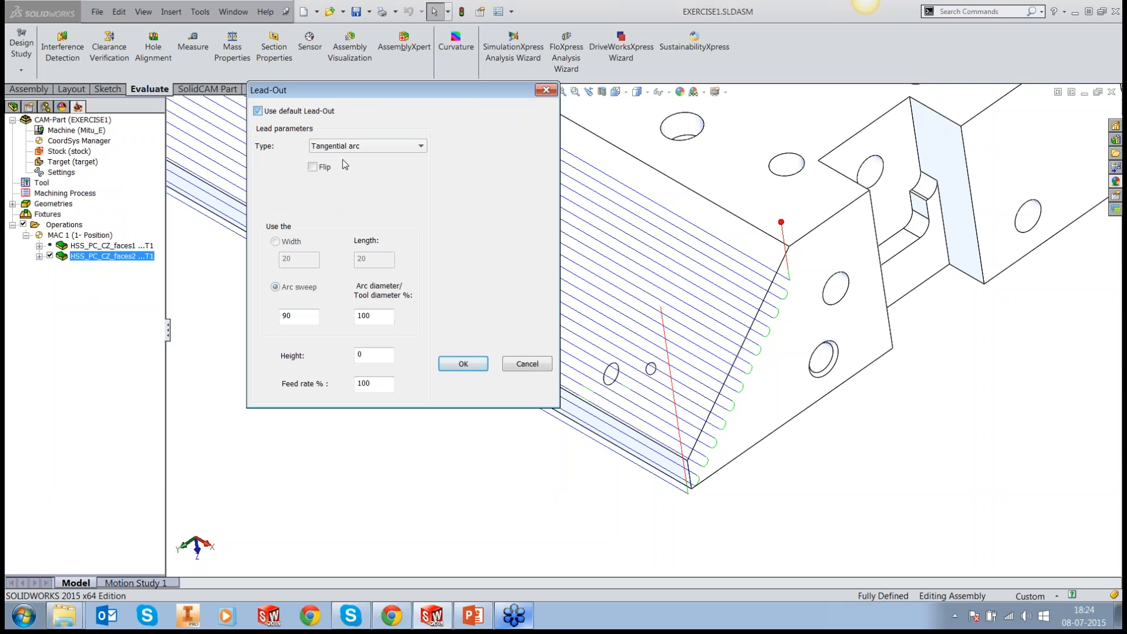
click(463, 364)
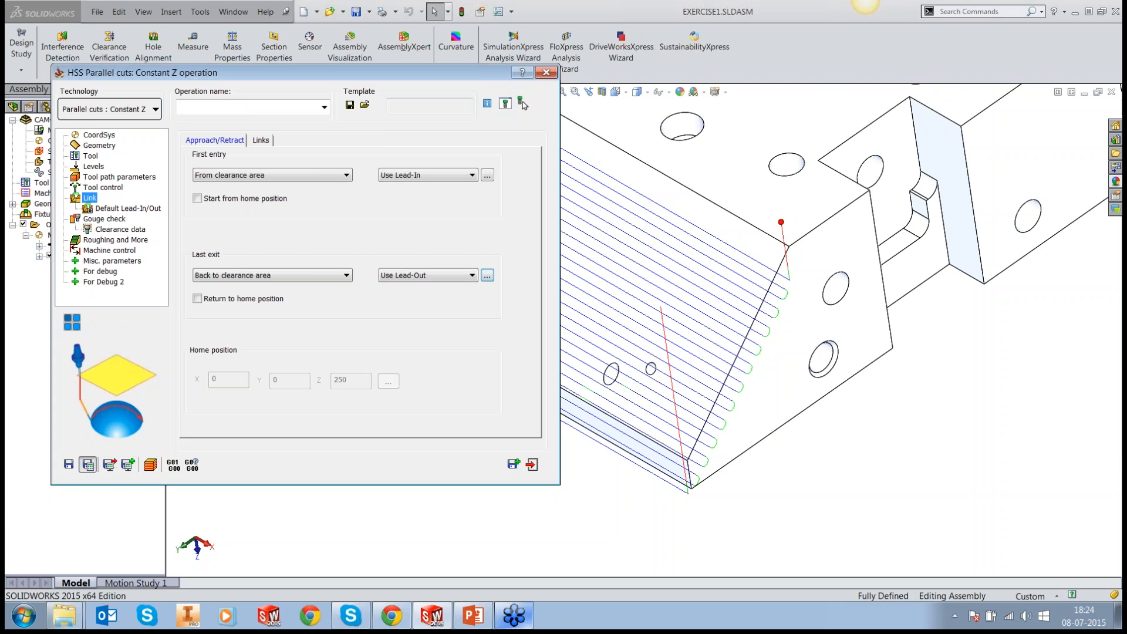
click(88, 464)
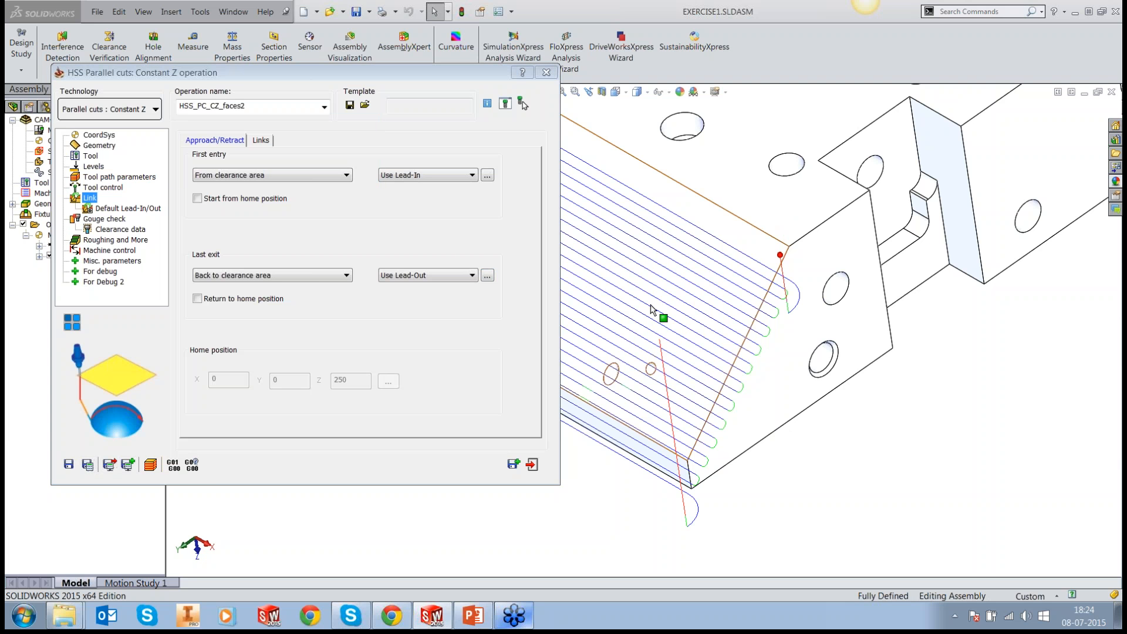
Step: Set the first entry's tangential-arc lead-in to an arc sweep of 1200 and a height of 3
middle_drag(650, 305, 763, 320)
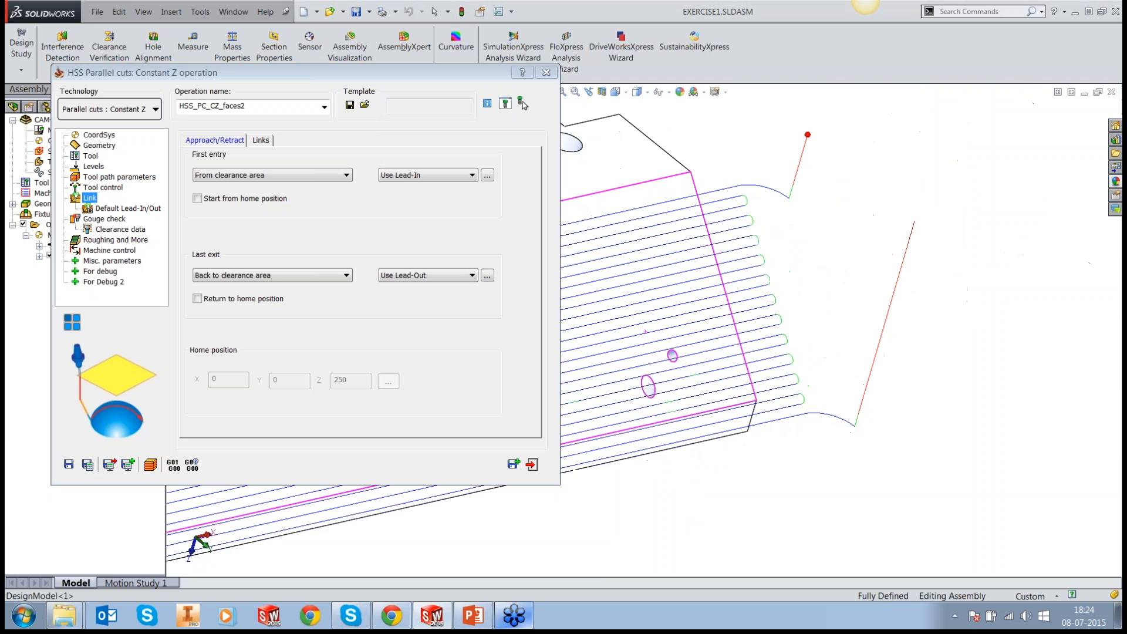
scroll(646, 270, up, 2)
scroll(646, 272, down, 3)
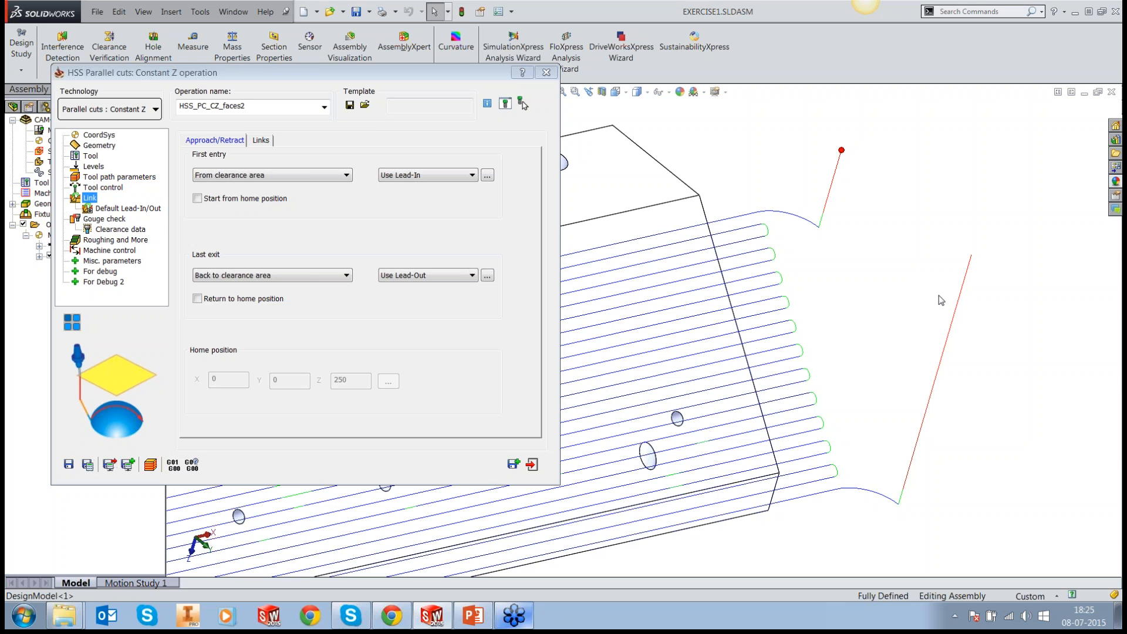
click(487, 175)
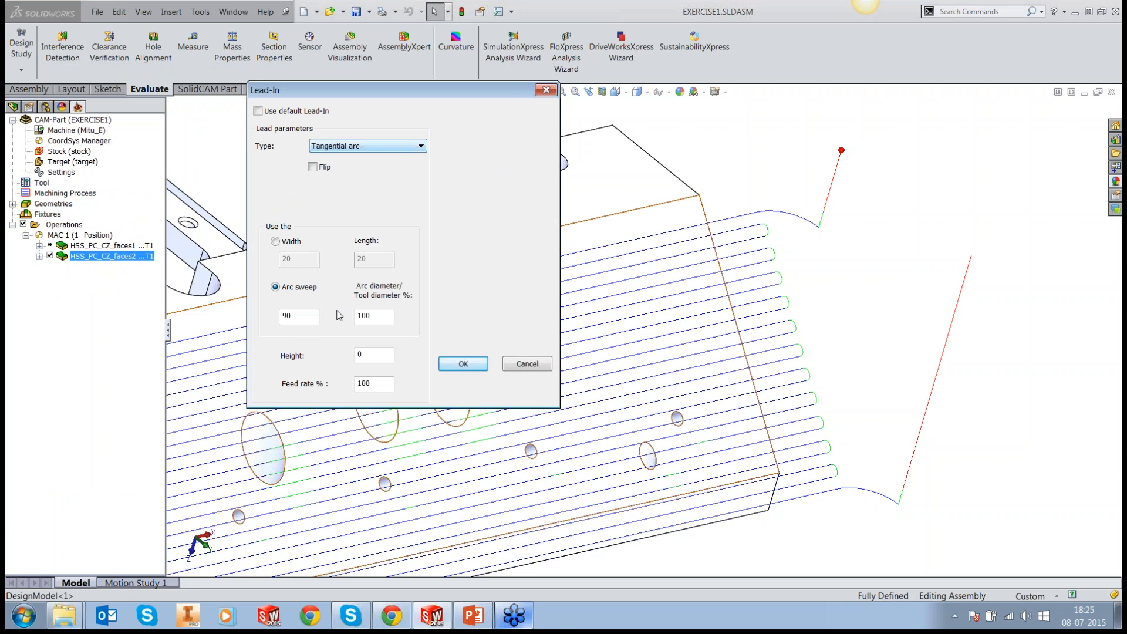
double_click(310, 316)
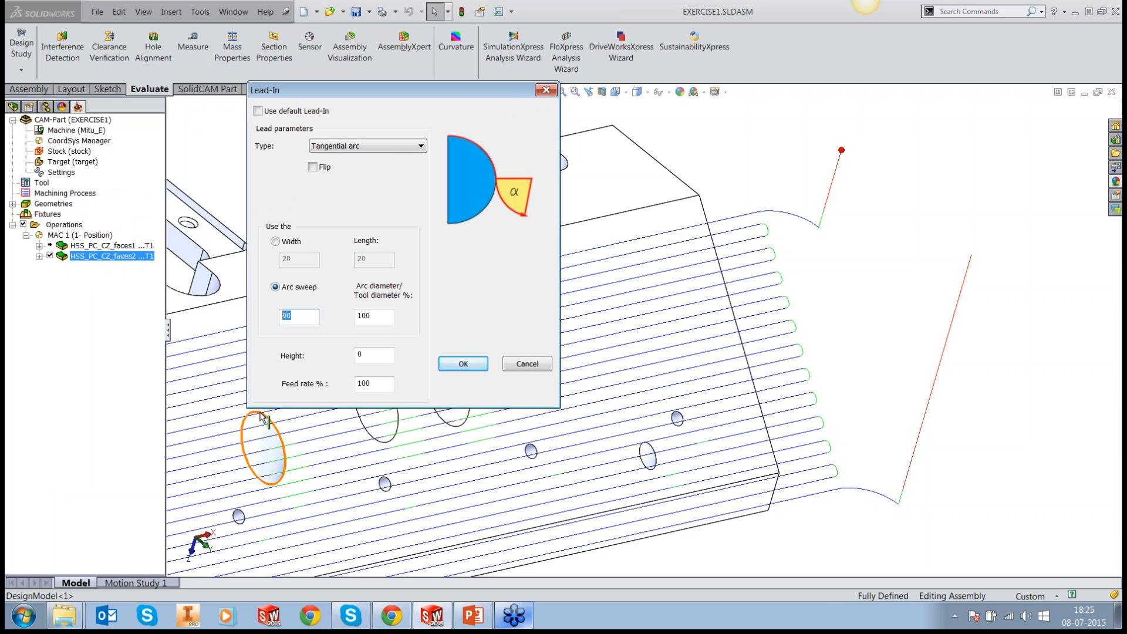
text(1200)
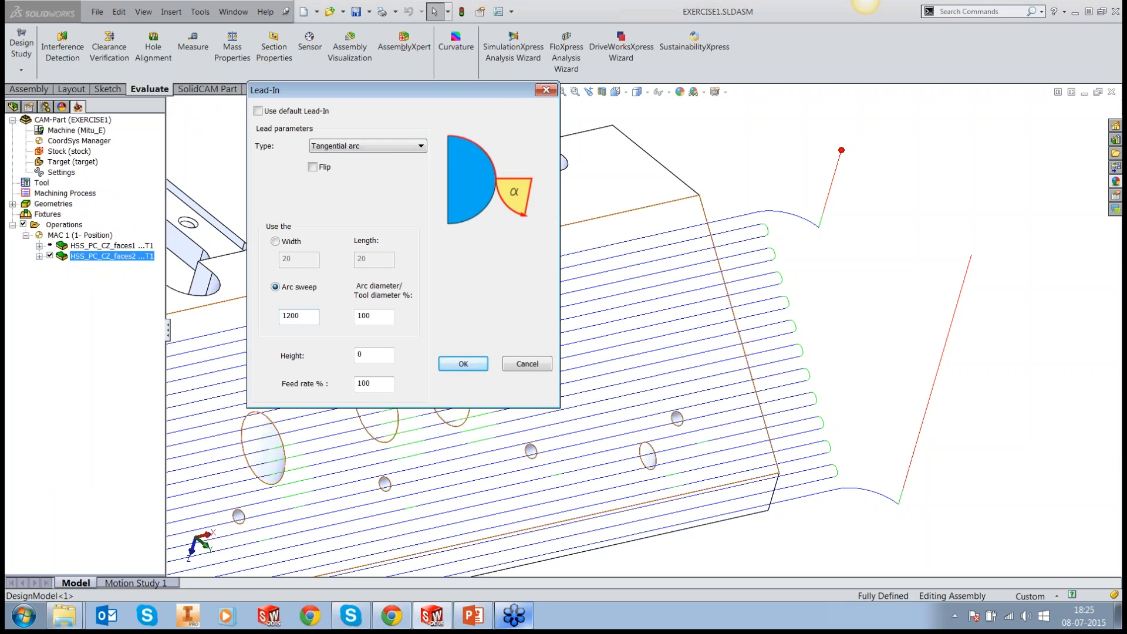
click(364, 355)
drag(363, 356, 351, 360)
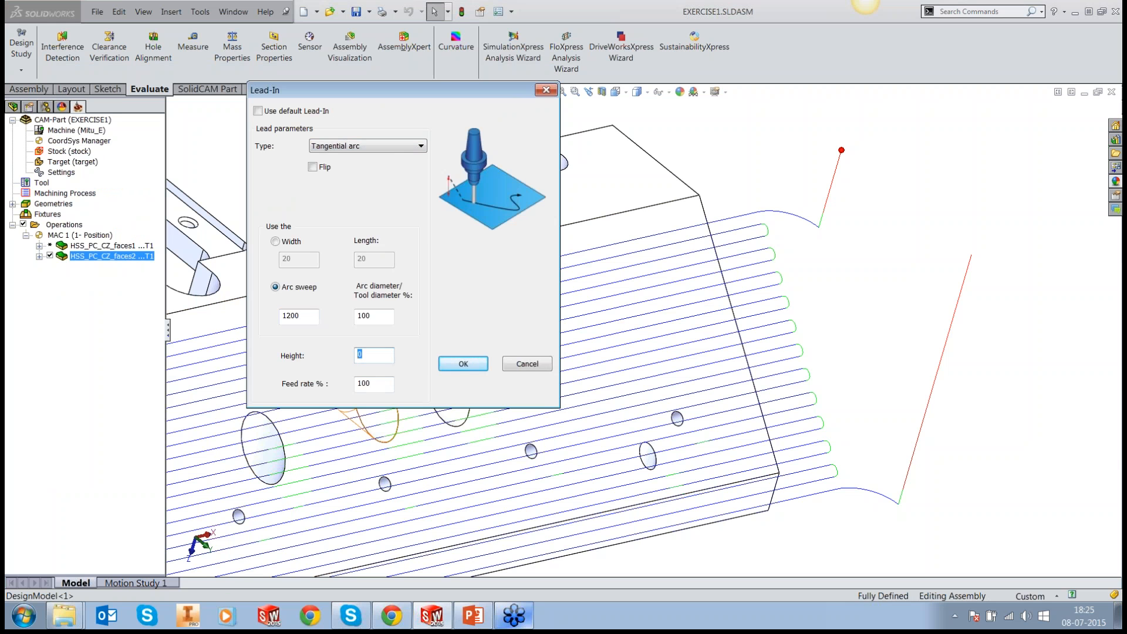
text(3)
click(464, 364)
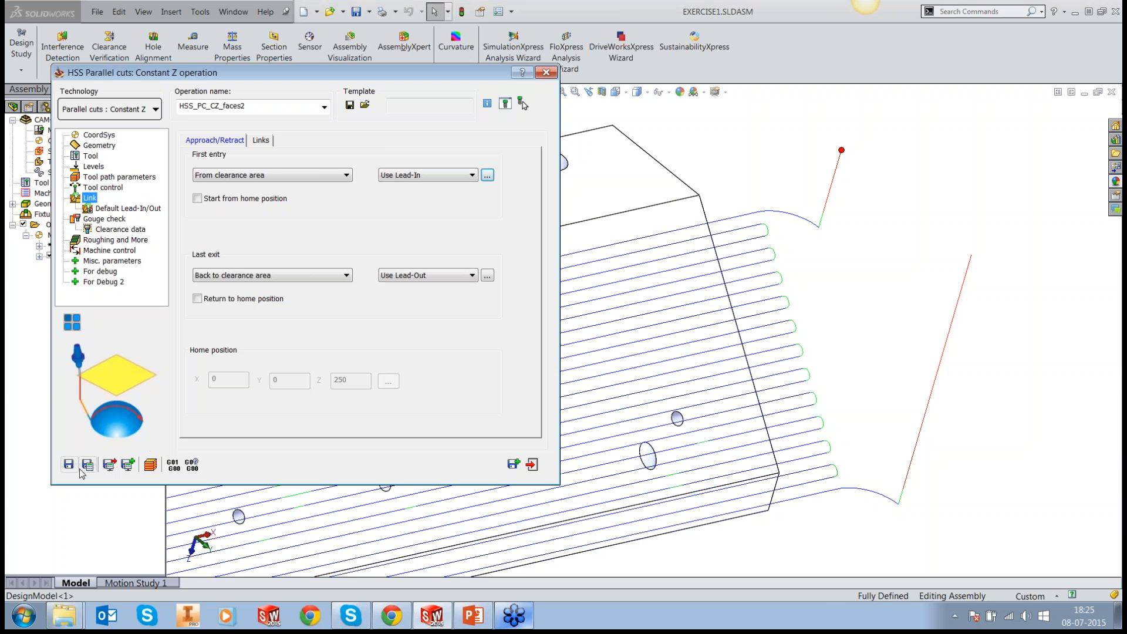
Step: Save and calculate the operation, examine the lead-in at the face's upper corner, and exit the operation
click(87, 465)
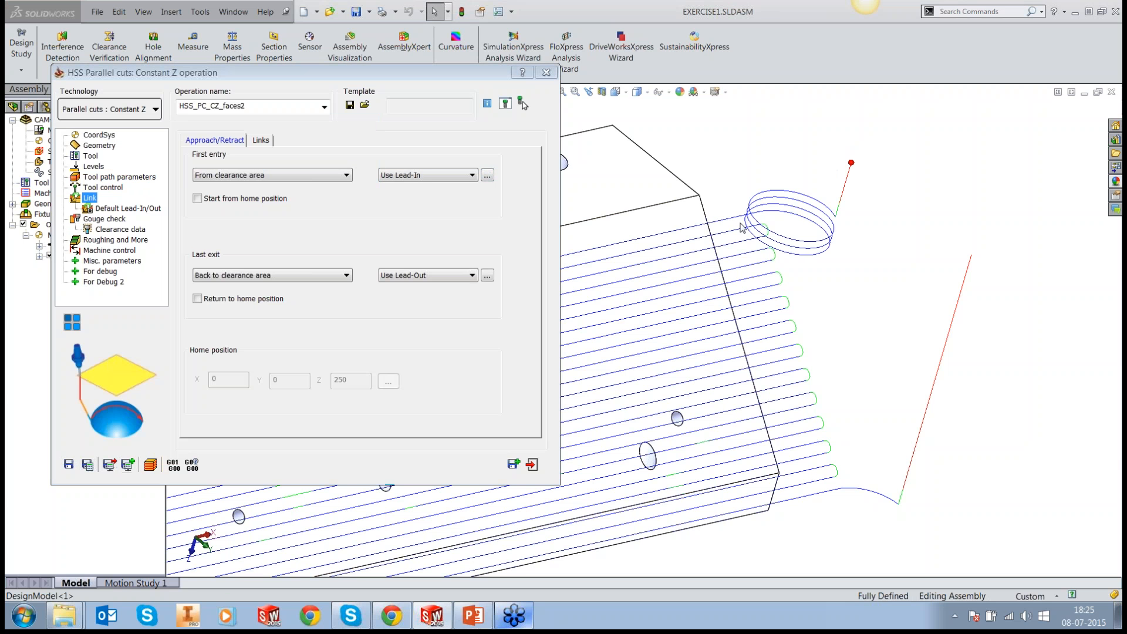
mouse_move(741, 227)
middle_down()
mouse_move(762, 169)
mouse_move(614, 314)
middle_up()
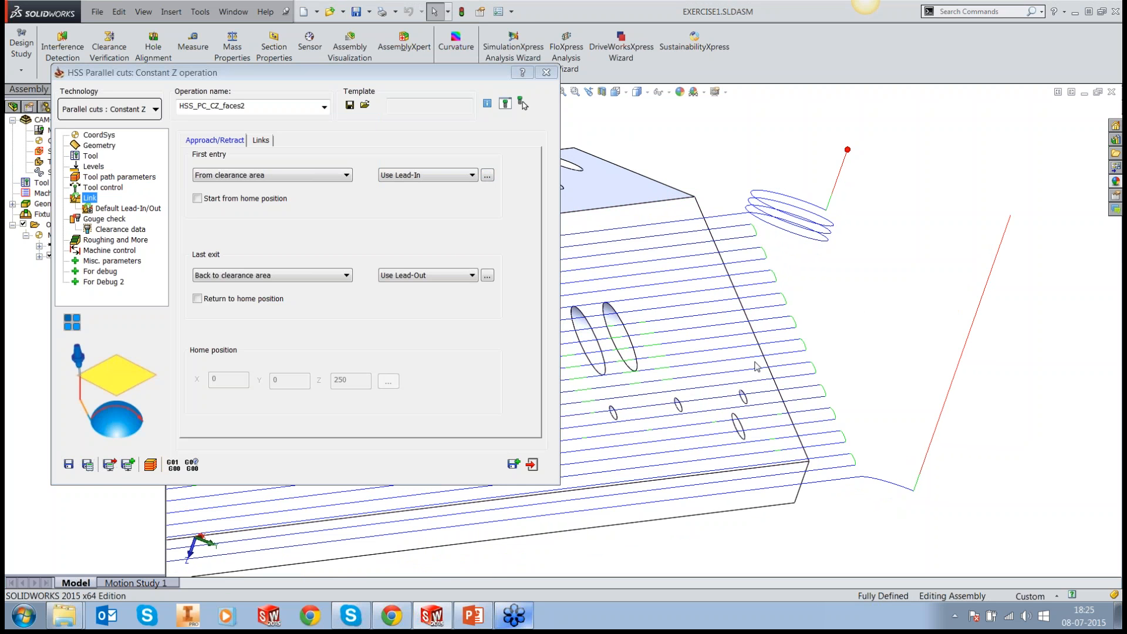
click(534, 471)
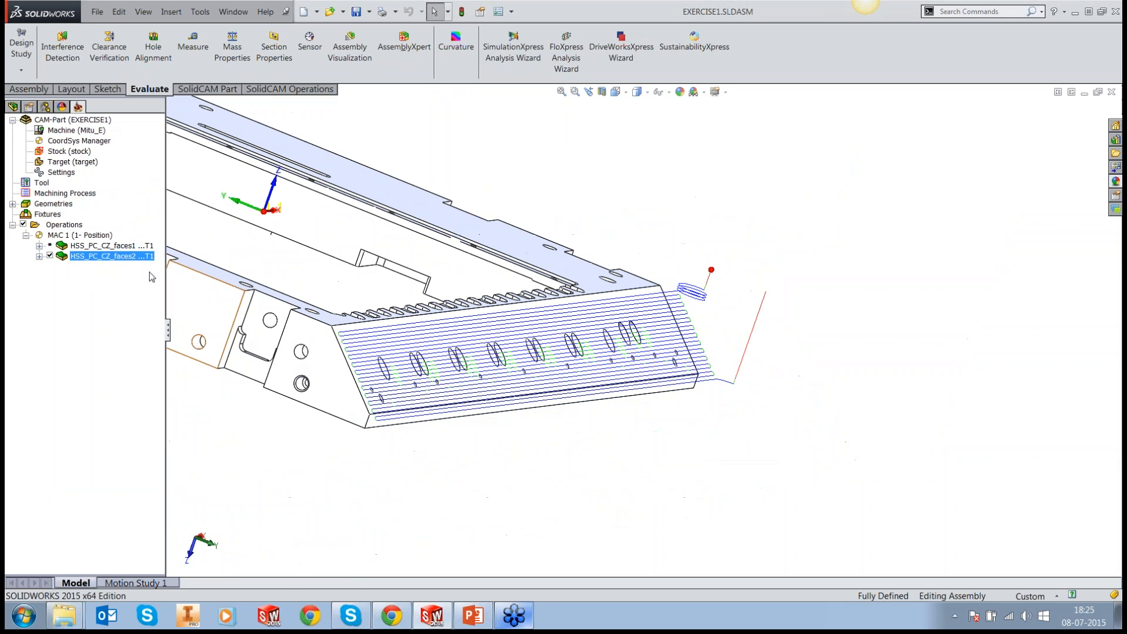
Step: Generate the G-code for HSS_PC_CZ_faces2, accepting the default trace level
right_click(135, 256)
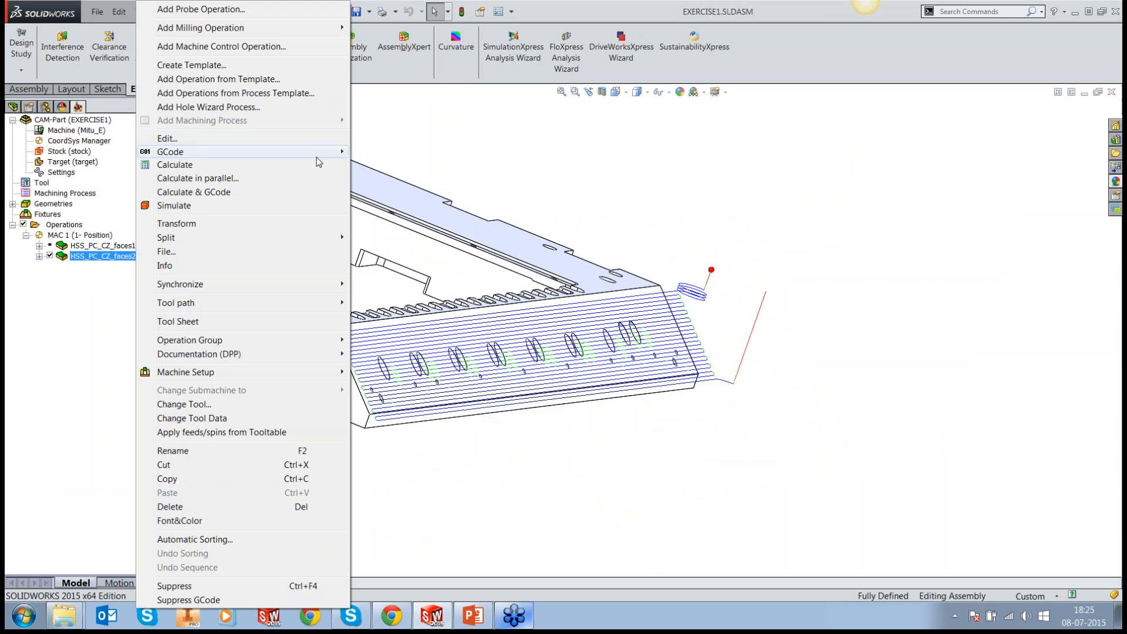
mouse_move(329, 153)
click(386, 152)
click(520, 322)
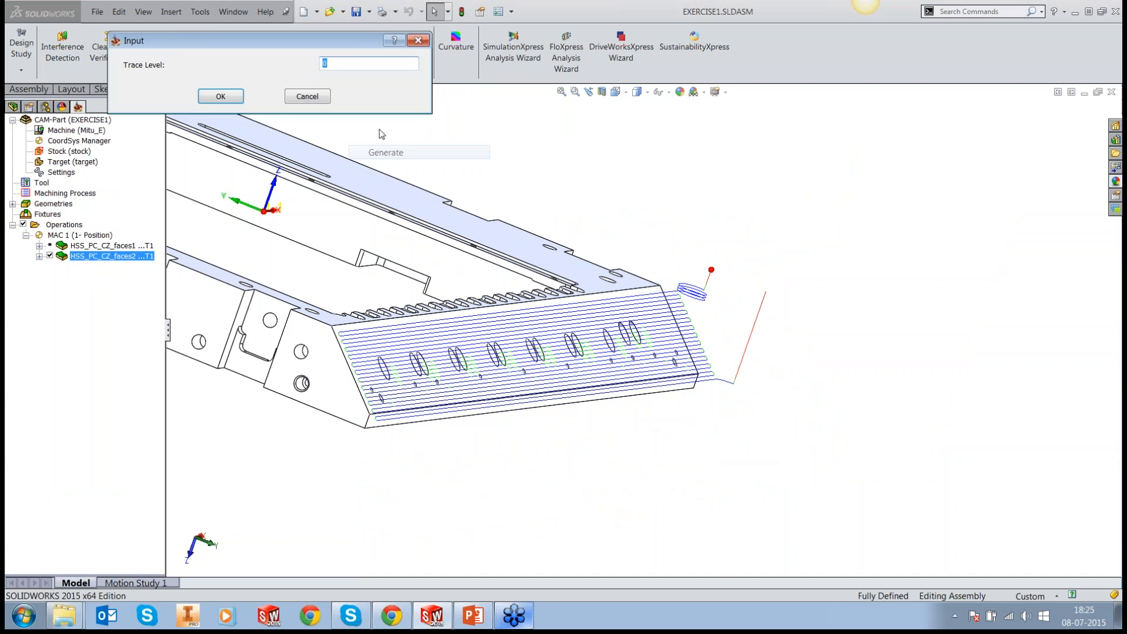
click(221, 97)
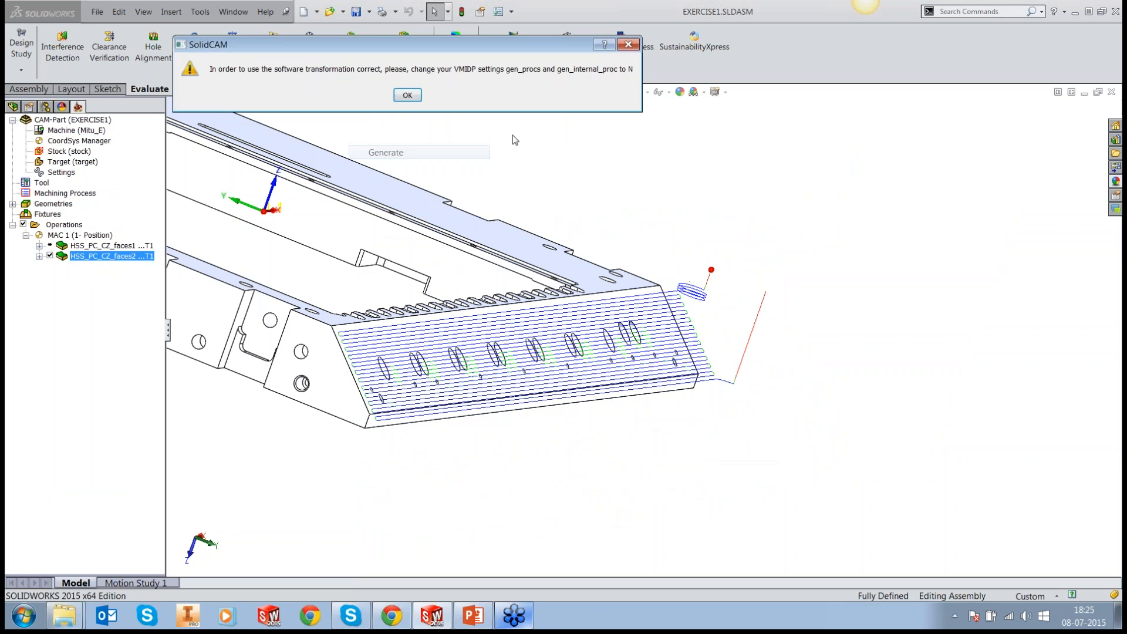
click(406, 96)
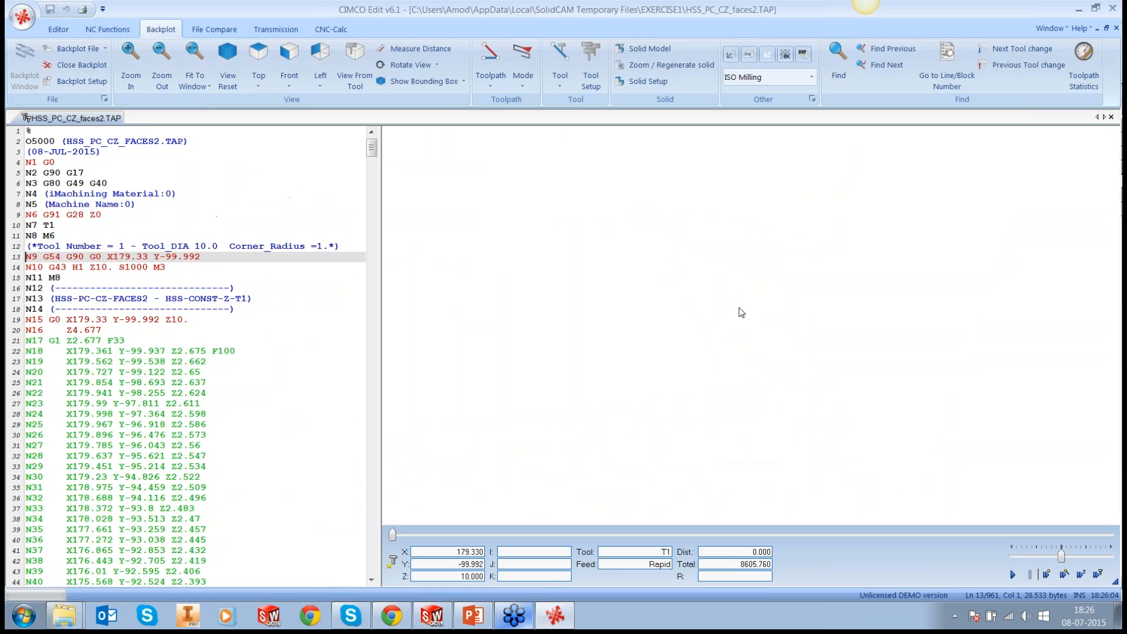
Step: Change the backplot background to blue in the global colors by reducing its red and green components to the minimum
click(88, 82)
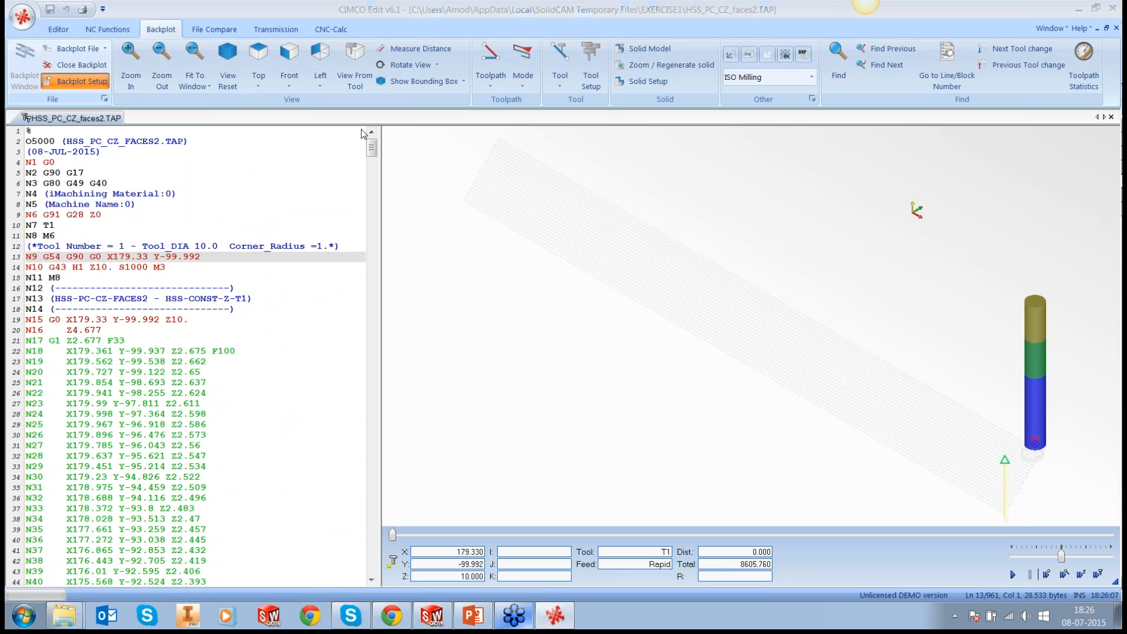
click(365, 310)
click(469, 207)
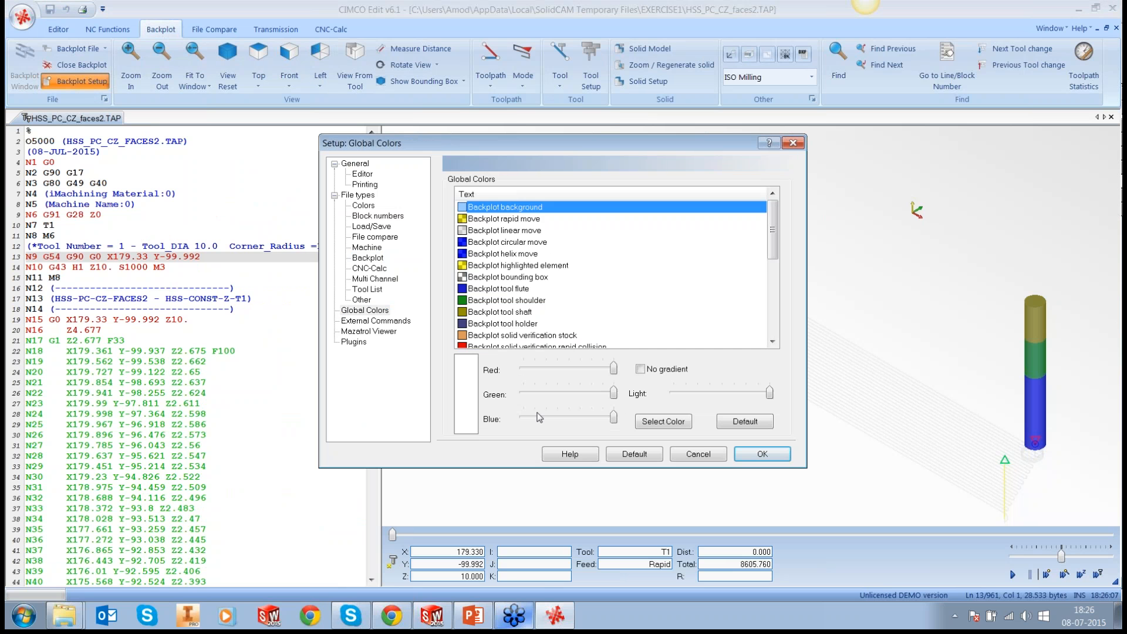
drag(614, 369, 522, 370)
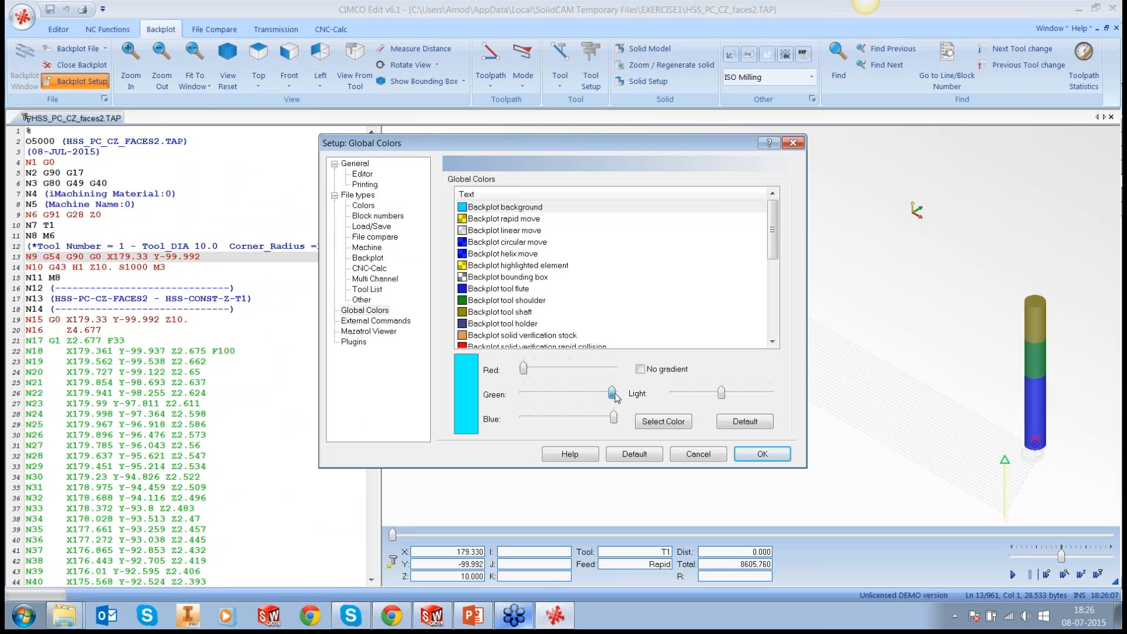
drag(614, 393, 522, 393)
click(784, 454)
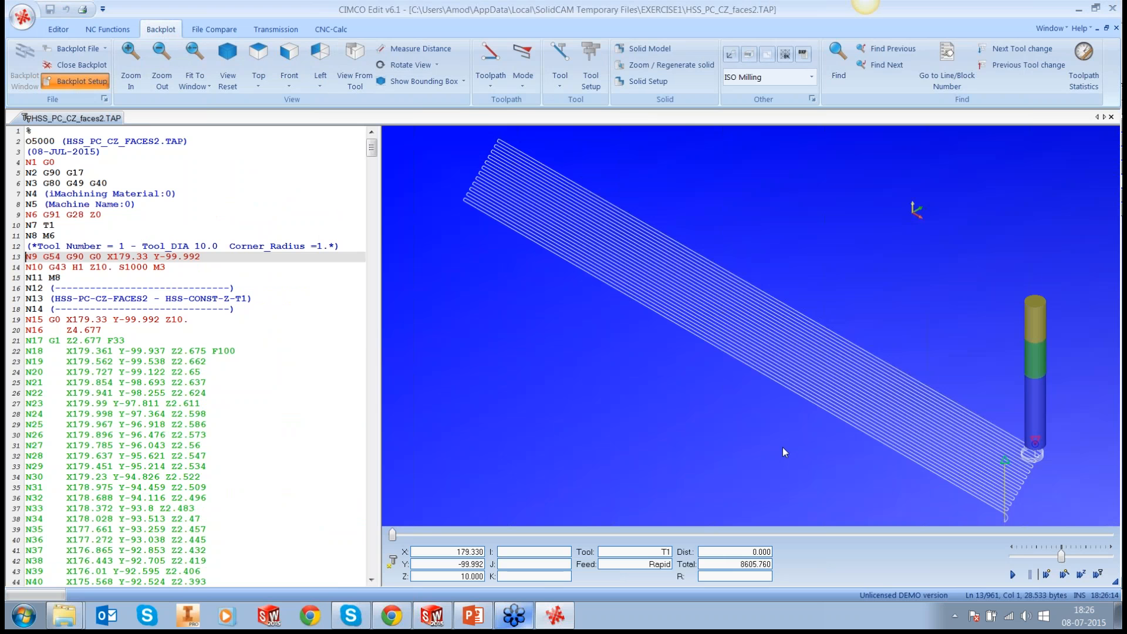
Step: Turn on Show Points for the backplotted tool path of the sloped face
scroll(848, 406, up, 1)
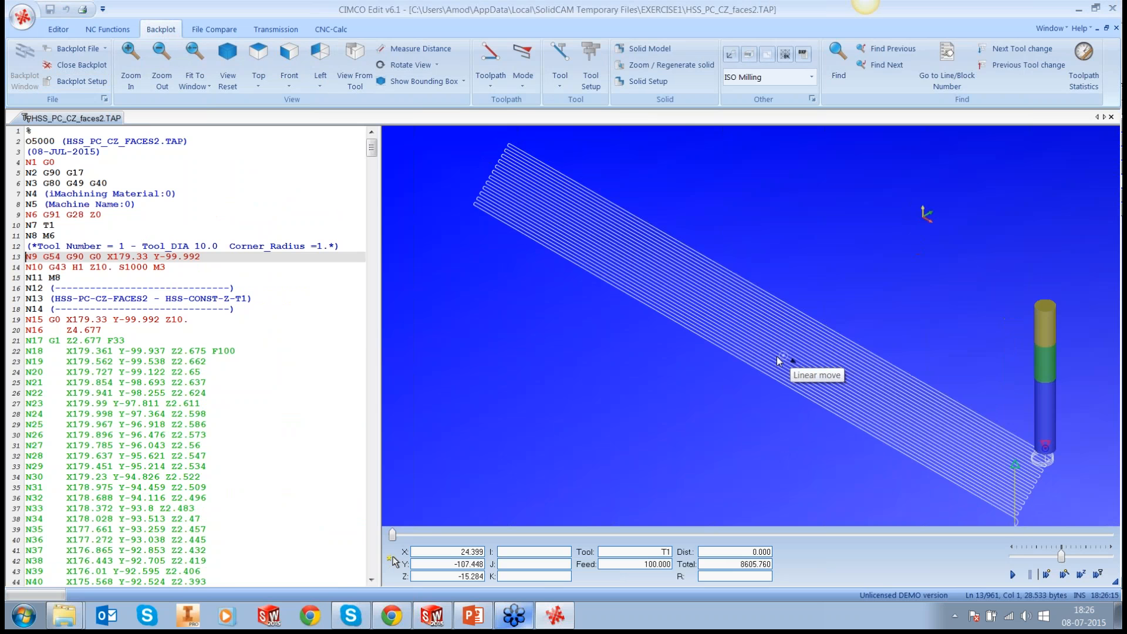
drag(778, 360, 885, 349)
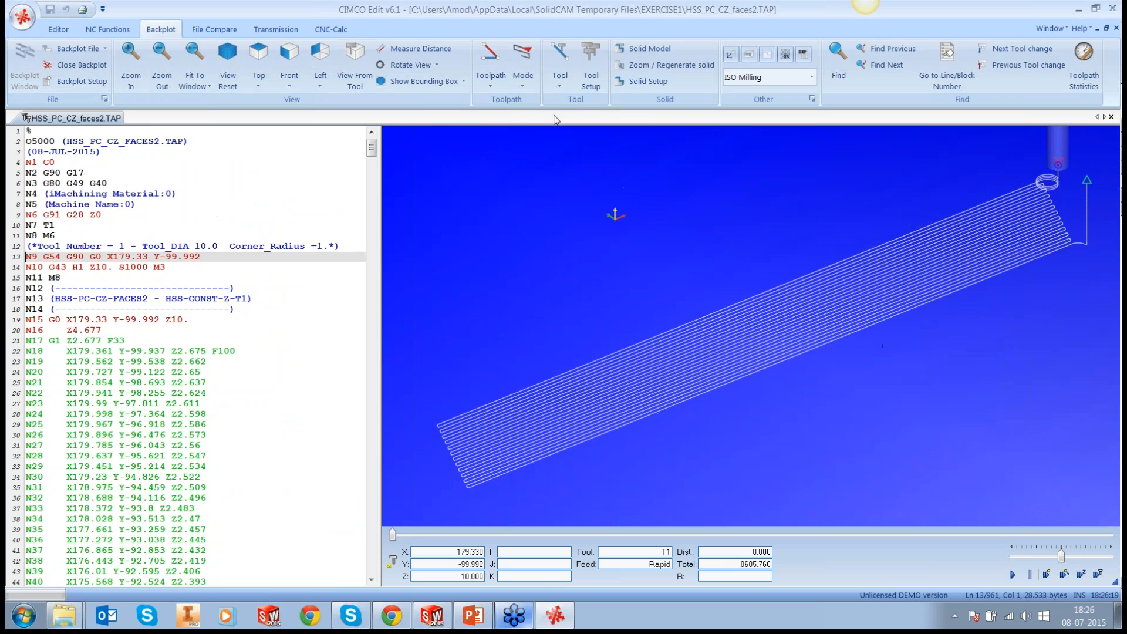
click(520, 87)
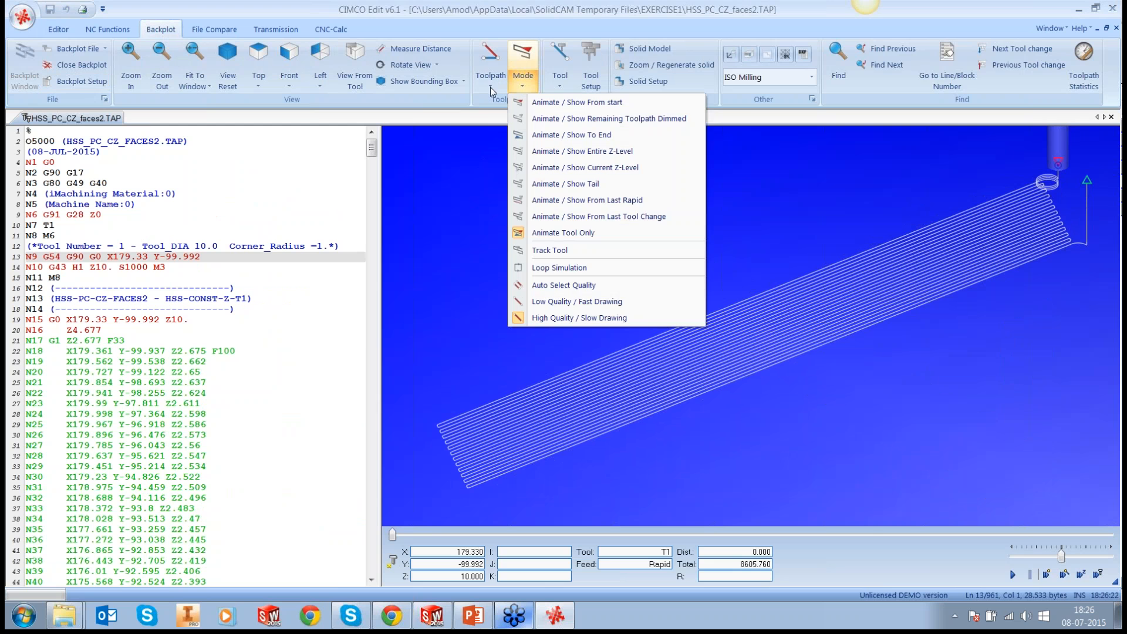
click(491, 87)
click(491, 87)
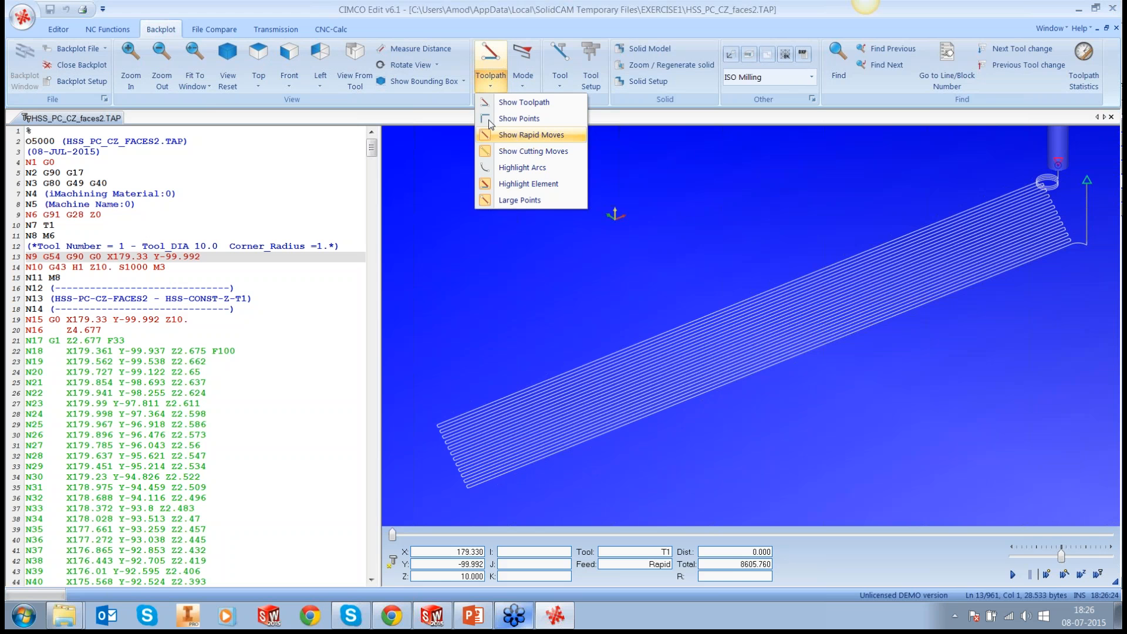
click(491, 121)
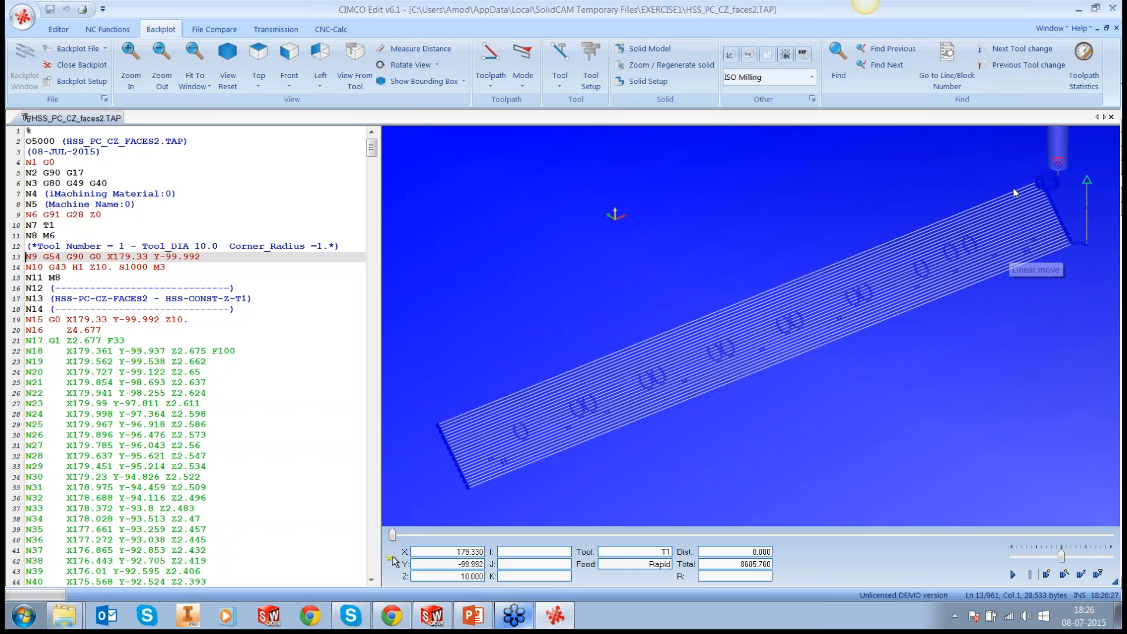
Step: Examine how the points are distributed along the backplotted passes, at their ends, around the holes and on the lead-in
scroll(1014, 188, up, 1)
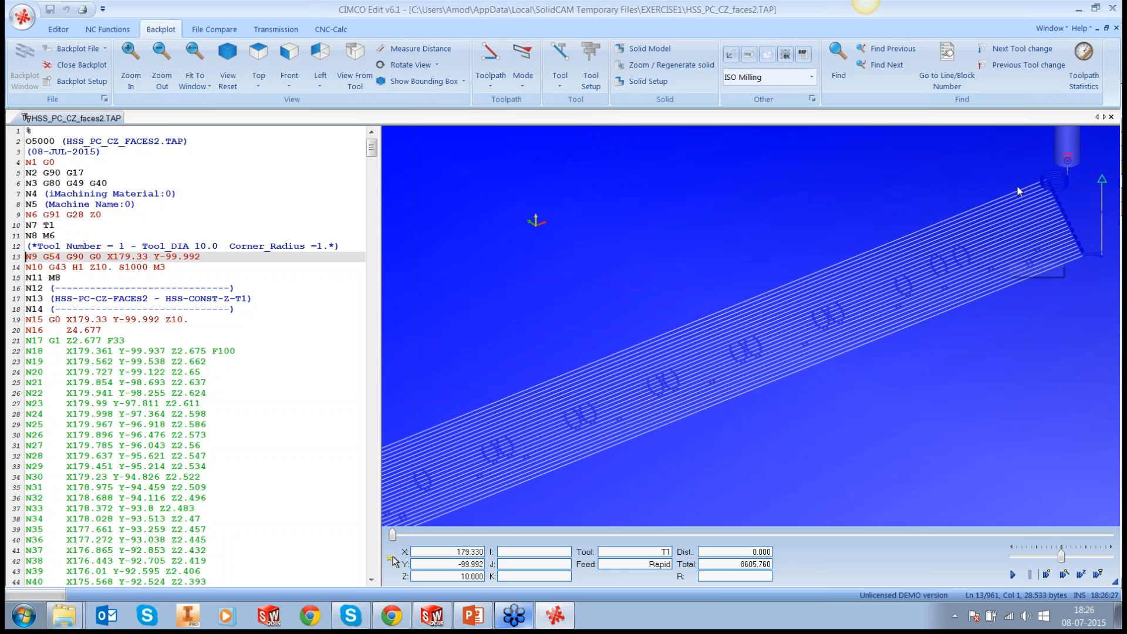
scroll(1017, 185, up, 2)
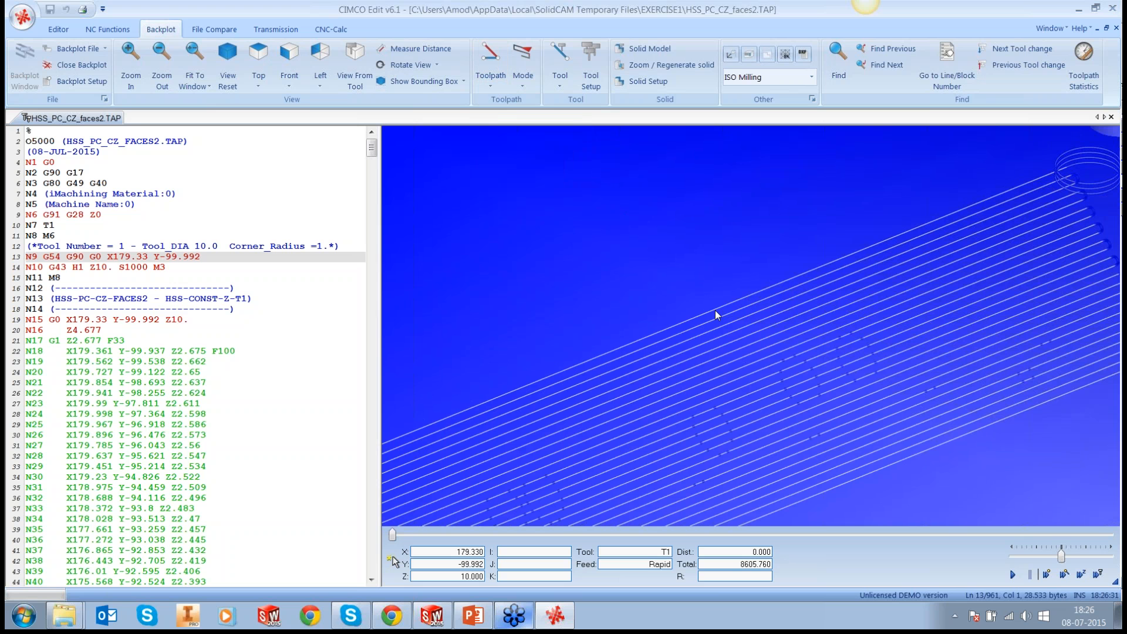
scroll(715, 311, down, 1)
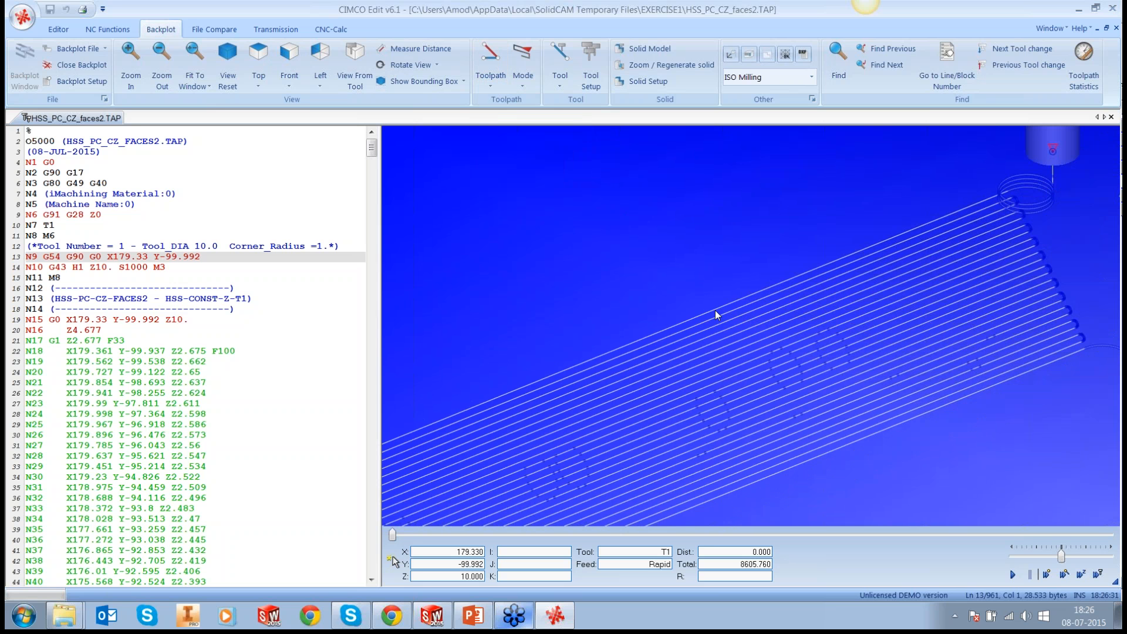
scroll(530, 405, down, 2)
scroll(530, 405, up, 1)
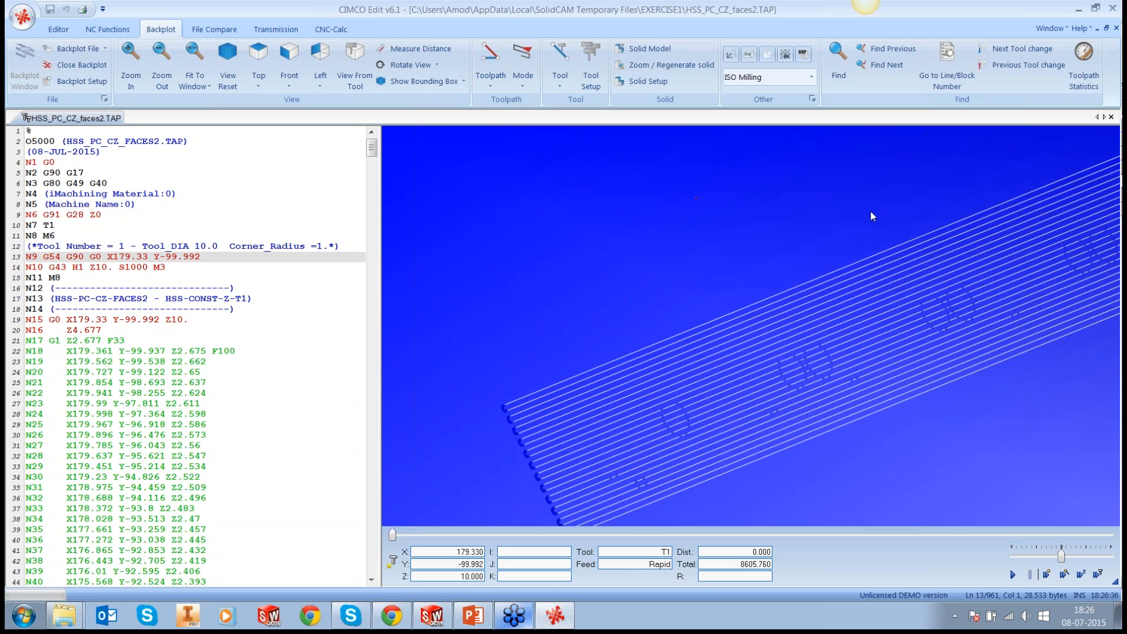
scroll(870, 210, down, 1)
scroll(825, 226, down, 1)
scroll(1055, 142, up, 1)
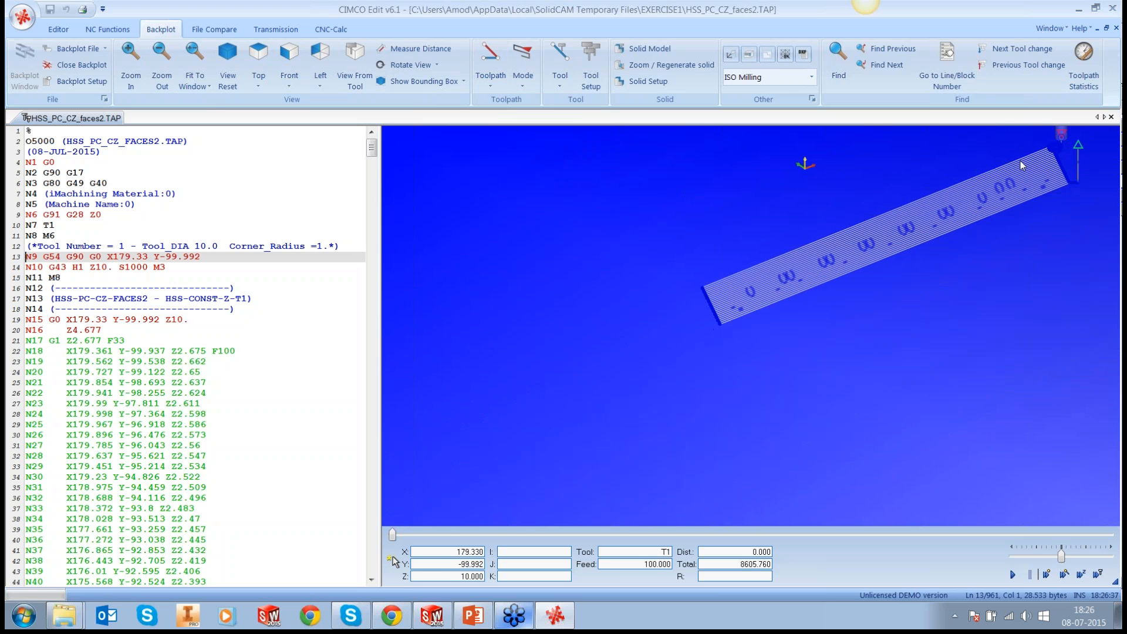
scroll(1056, 141, up, 1)
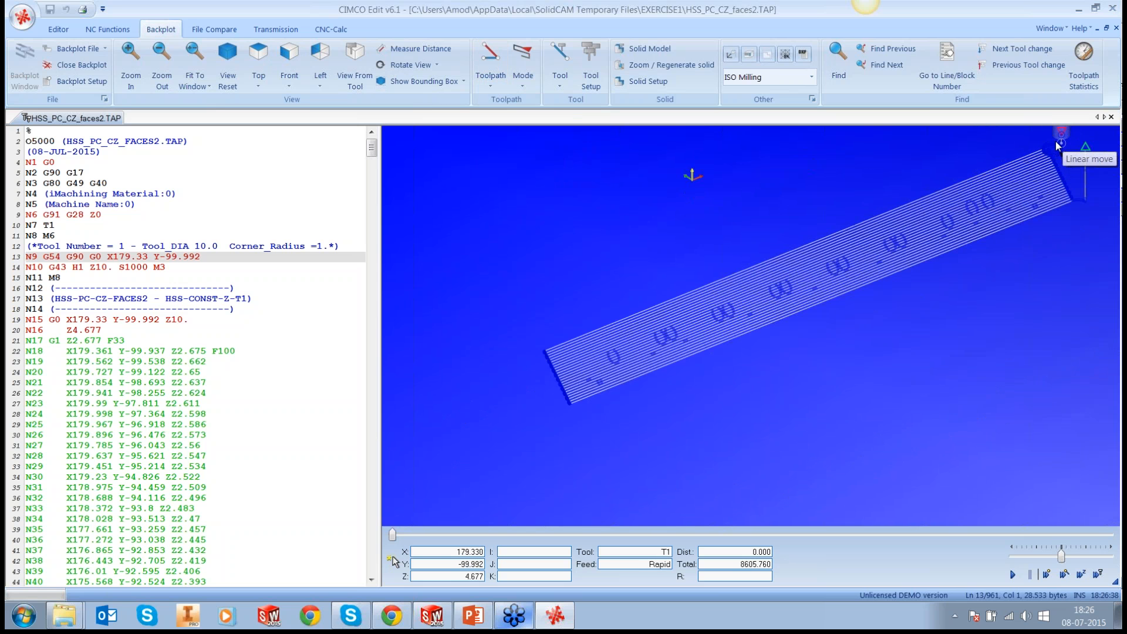
scroll(1055, 146, up, 1)
right_drag(1054, 150, 1049, 179)
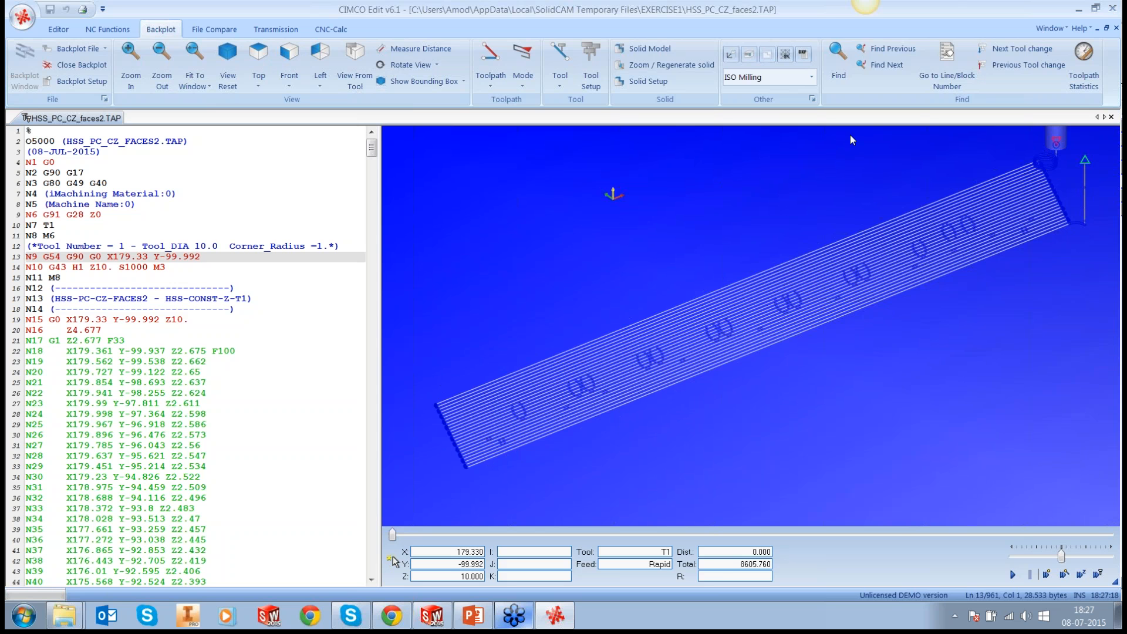
Step: Close CIMCO Edit and, in the operation's tool path parameters, enable the Distance option with a value of 2
click(1111, 9)
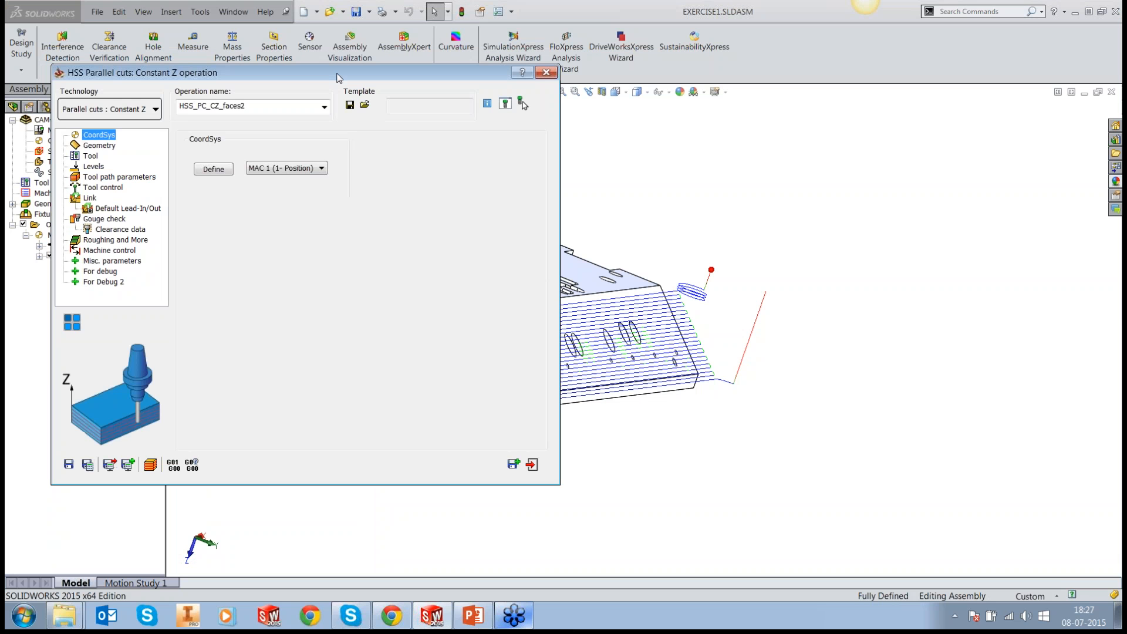
drag(352, 76, 520, 124)
click(296, 228)
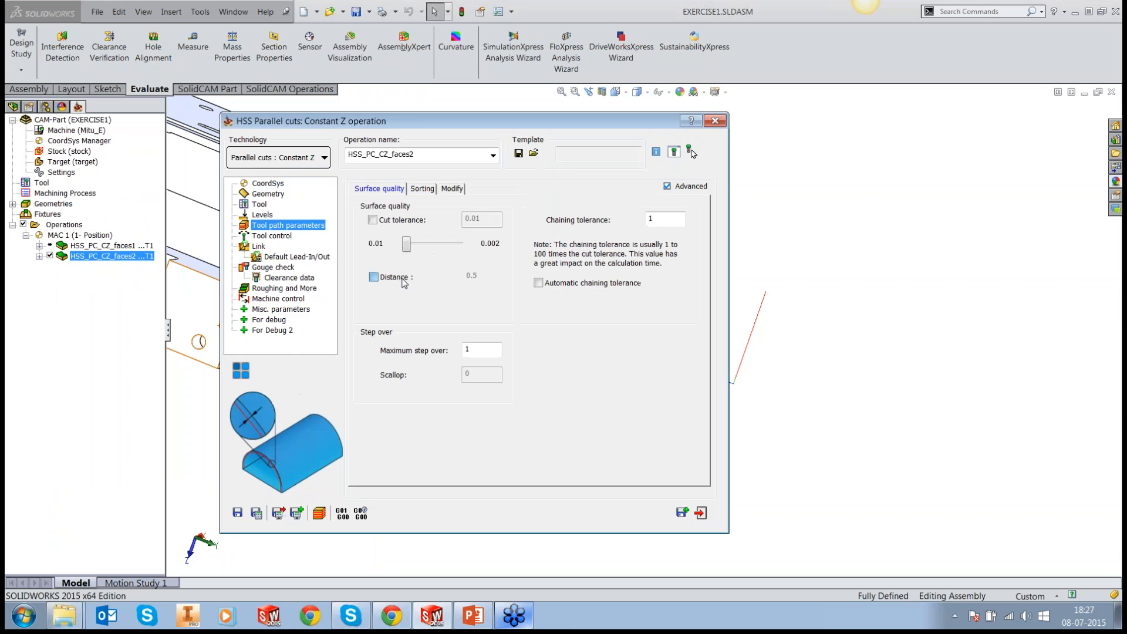
click(401, 279)
click(484, 278)
double_click(485, 278)
text(2)
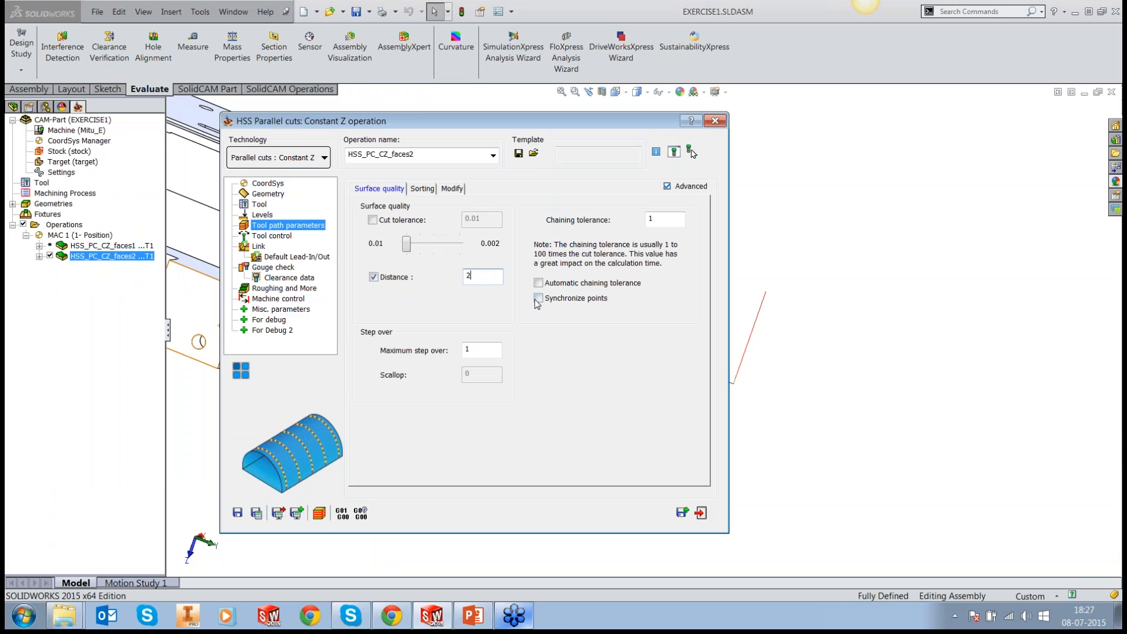
Step: Save and calculate the operation and generate its G-code again with the default trace level
click(256, 513)
click(343, 514)
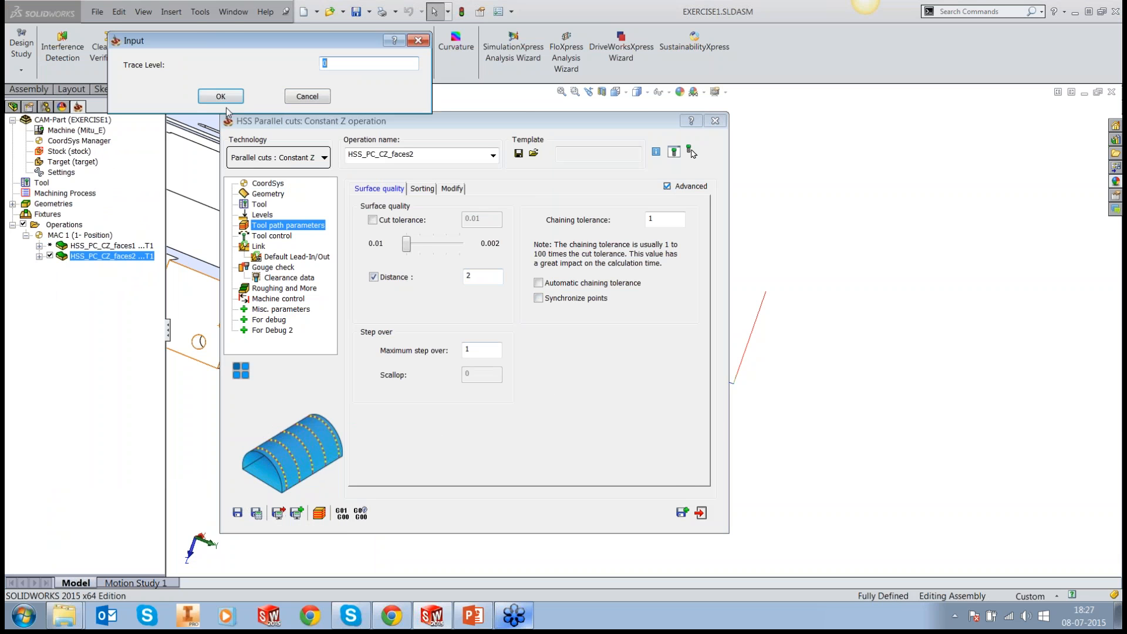
click(221, 96)
click(408, 95)
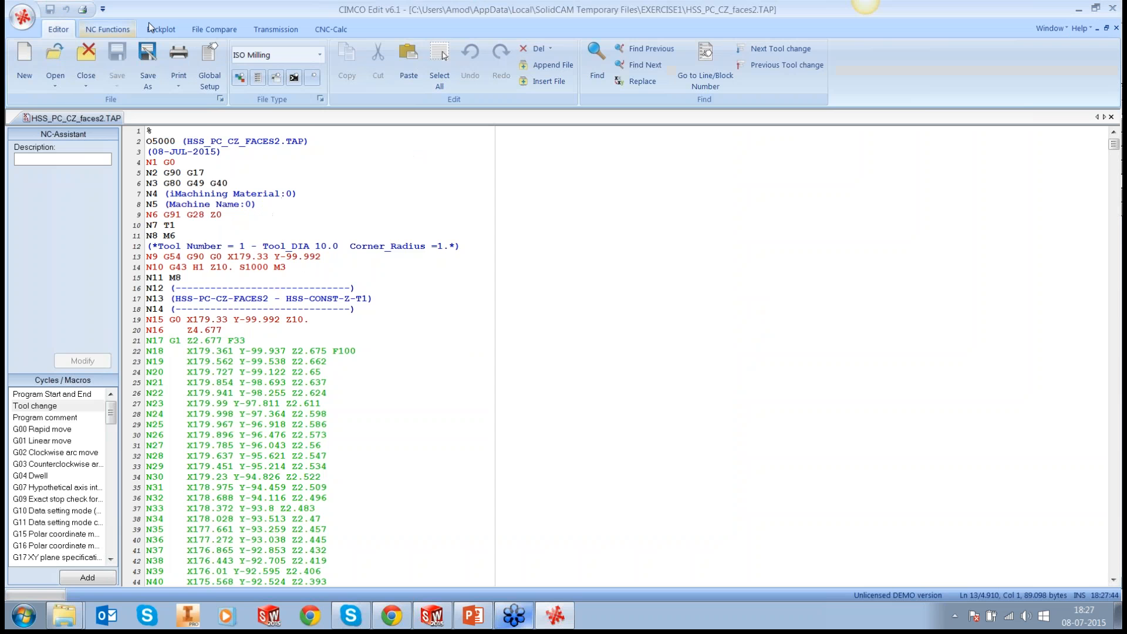
Step: Backplot the regenerated G-code and turn on Show Points to check the point spacing along the passes
click(151, 26)
click(24, 75)
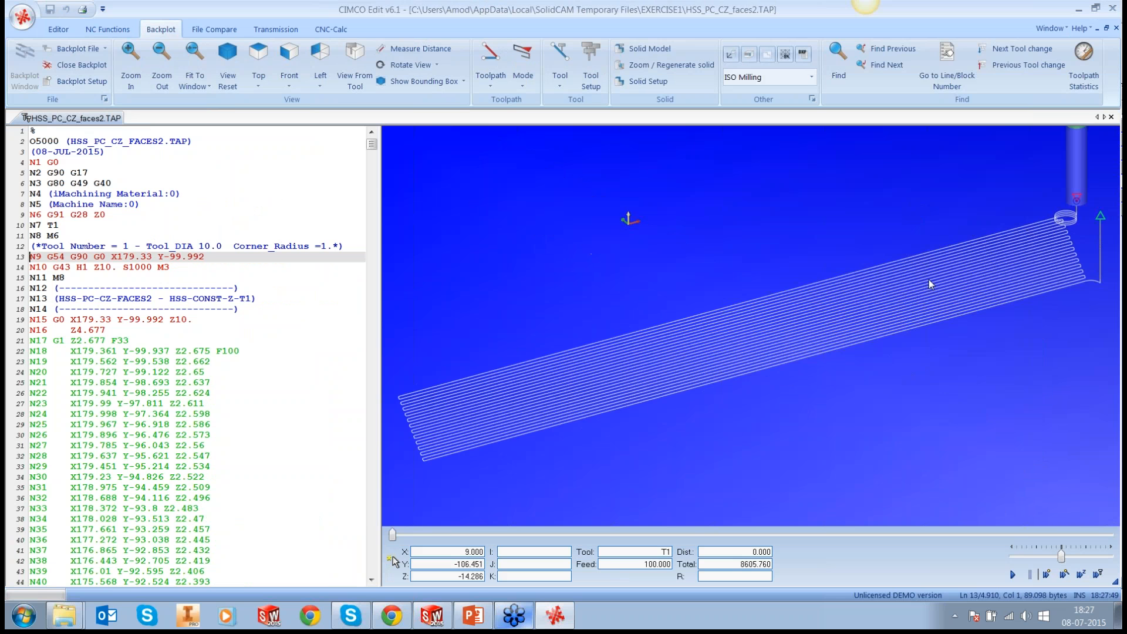
scroll(646, 311, up, 2)
click(490, 76)
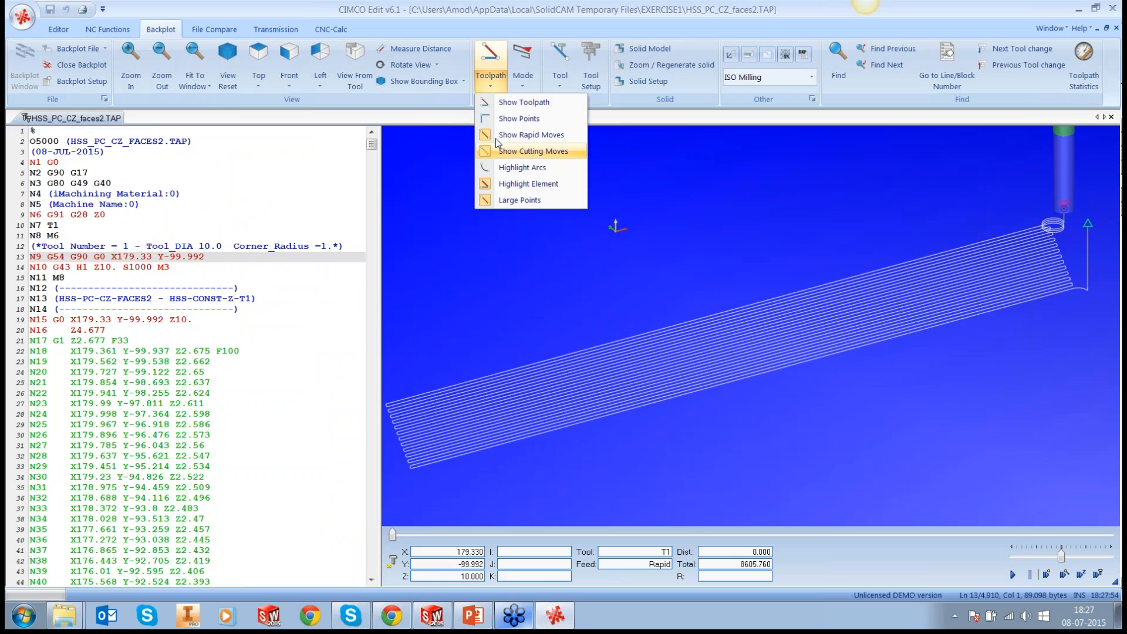
click(500, 125)
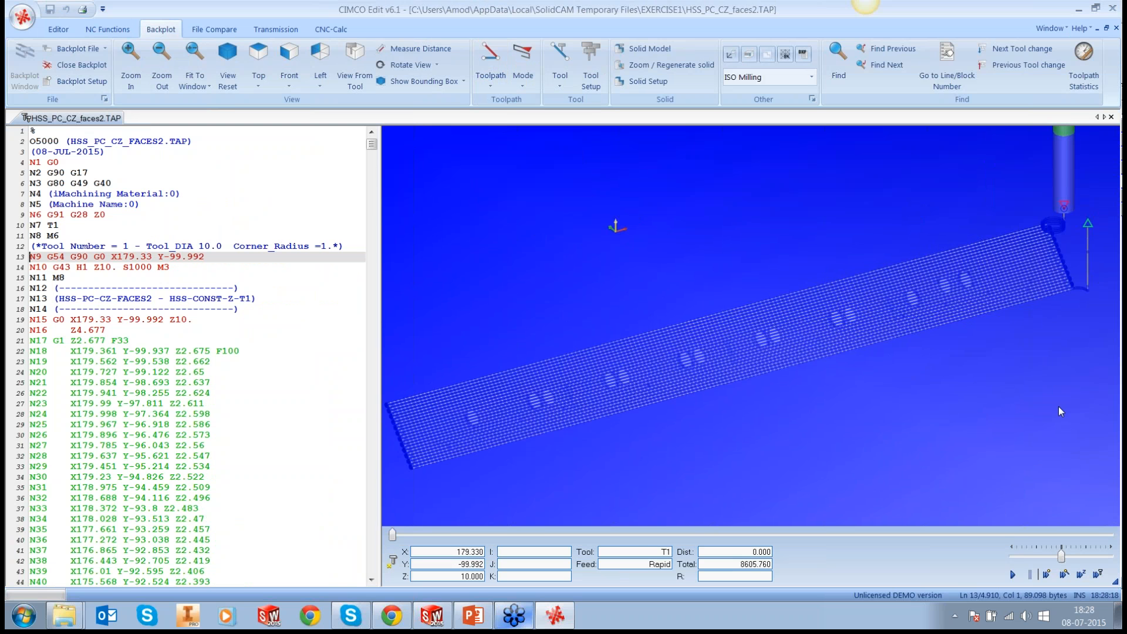
Step: Close CIMCO Edit, save and copy the HSS_PC_CZ_faces2 operation, and exit the operation dialog
click(1111, 10)
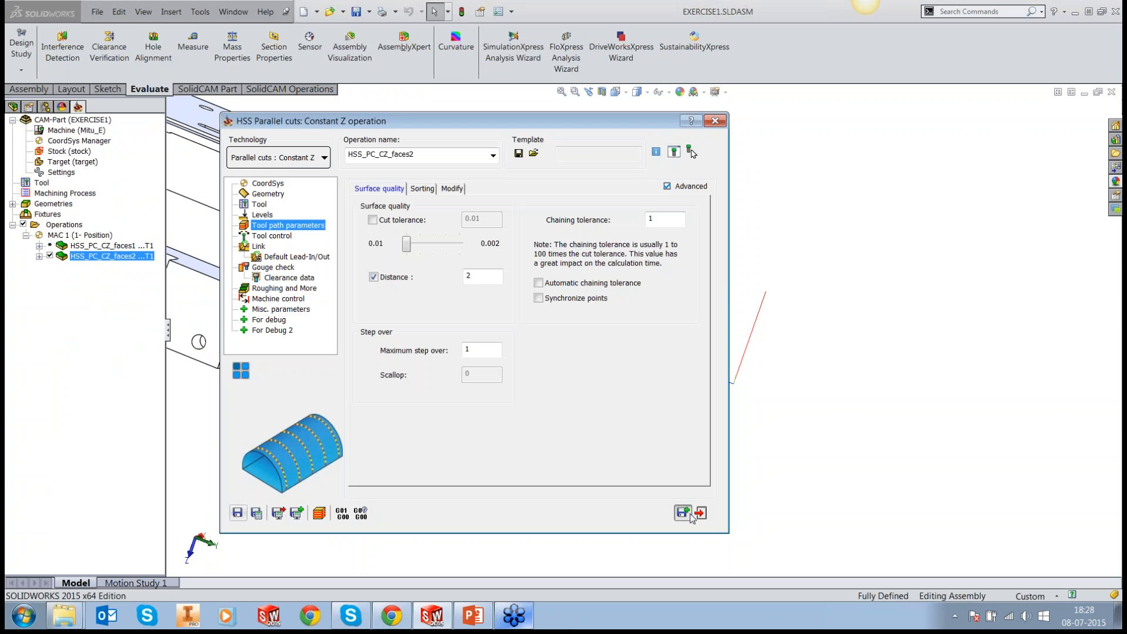
click(691, 514)
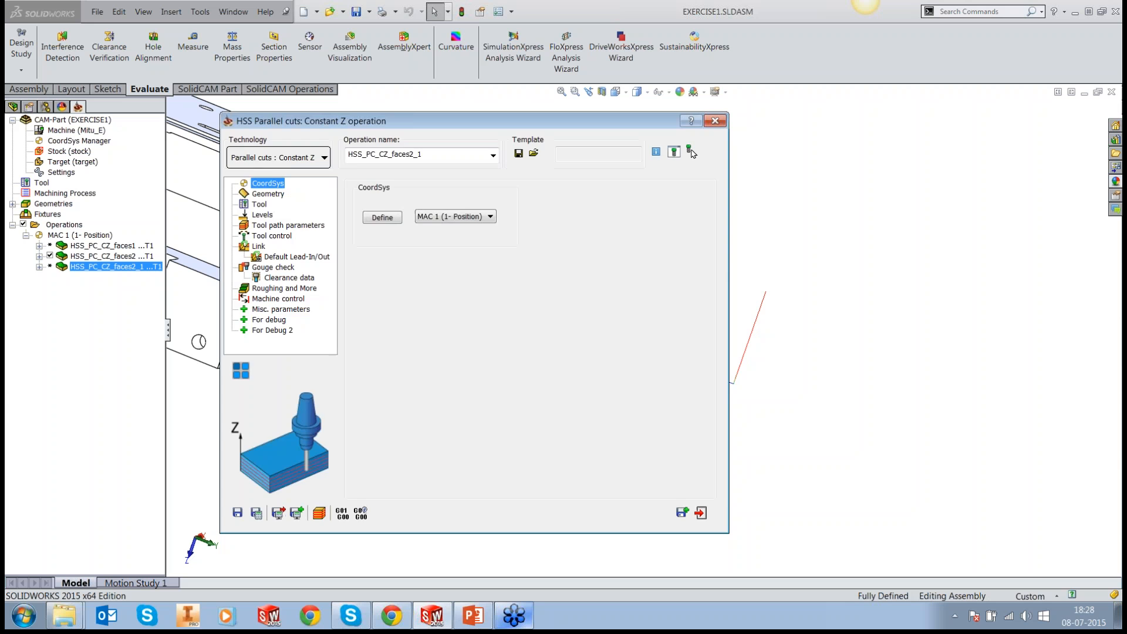
click(700, 514)
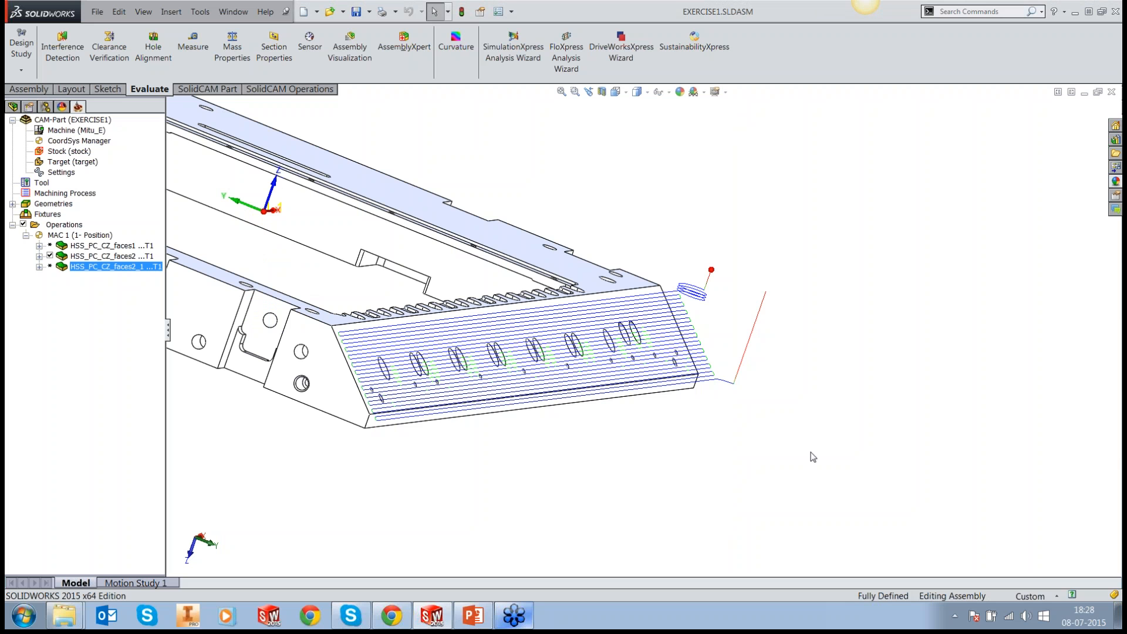
Step: Select the plate's upper face and start editing the DesignModel part within the EXERCISE1 assembly
scroll(845, 445, up, 1)
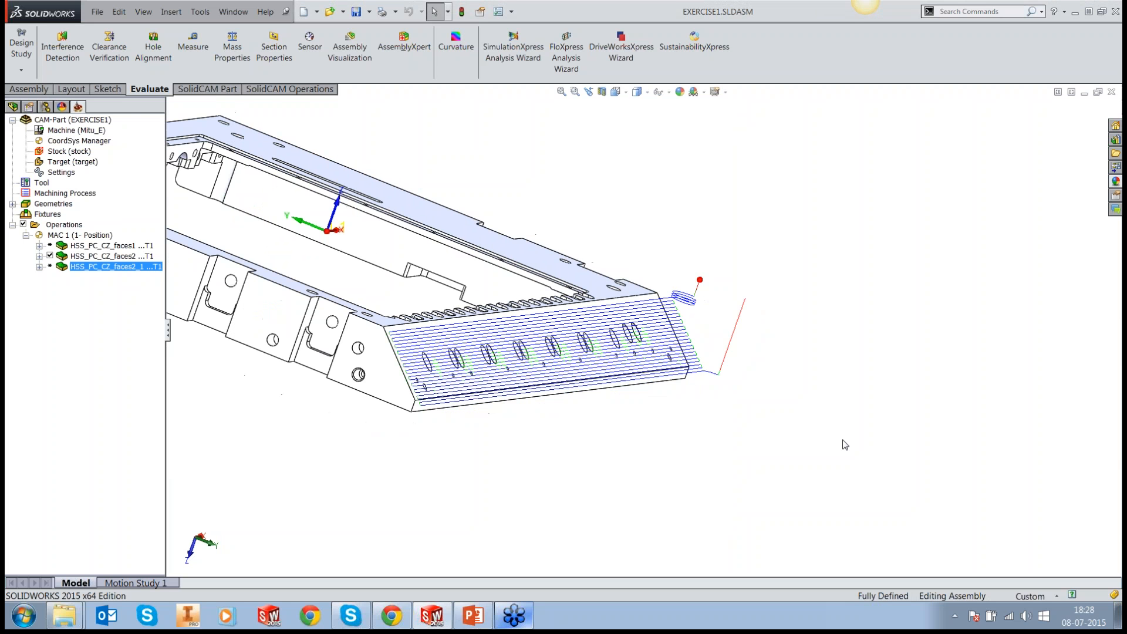
scroll(661, 349, down, 1)
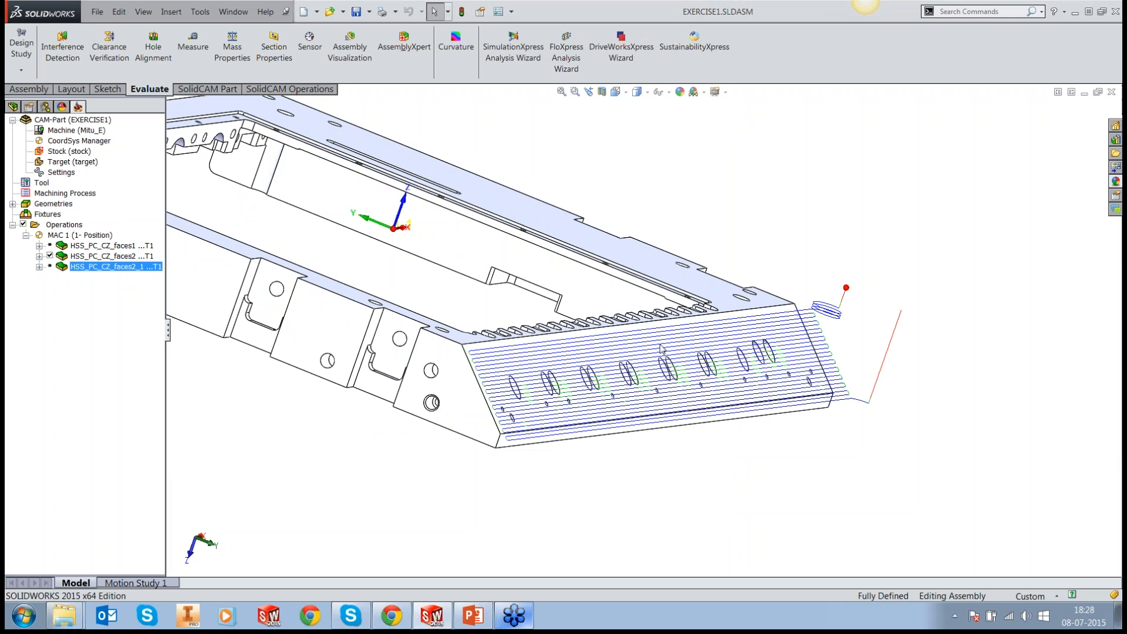
scroll(662, 348, down, 2)
scroll(900, 295, up, 1)
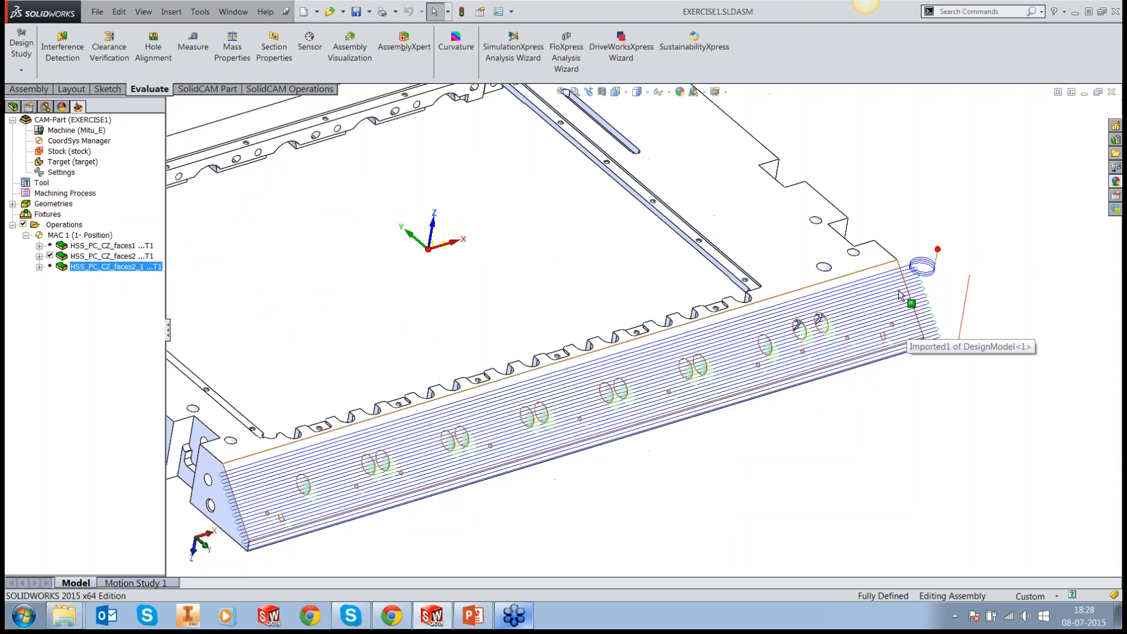
scroll(642, 330, up, 2)
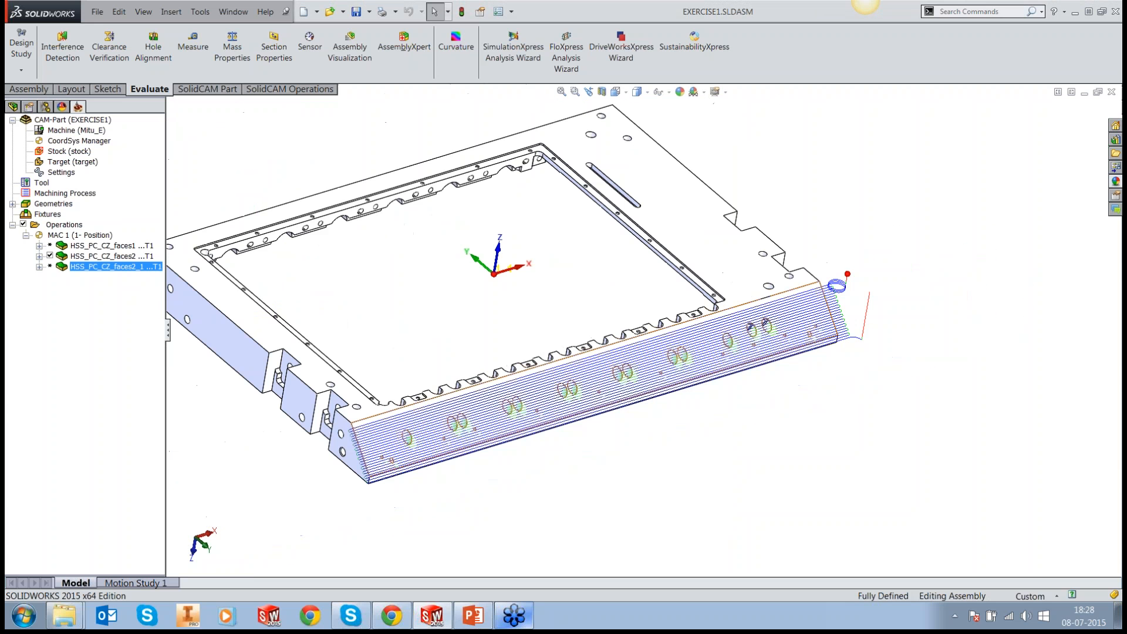
middle_drag(784, 297, 750, 317)
click(749, 314)
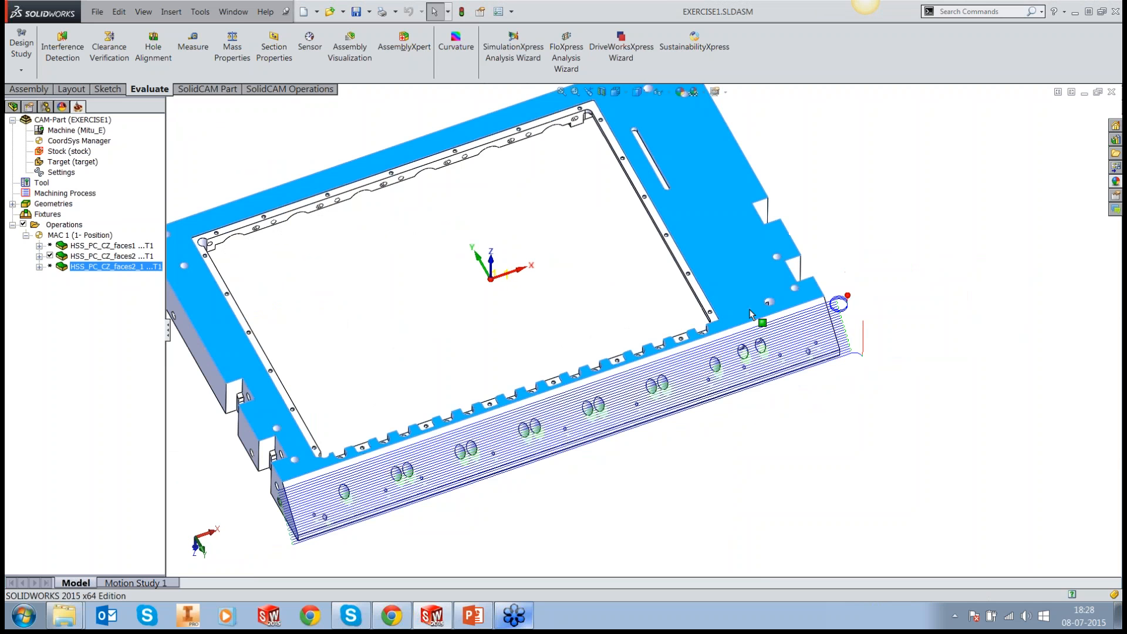
click(778, 280)
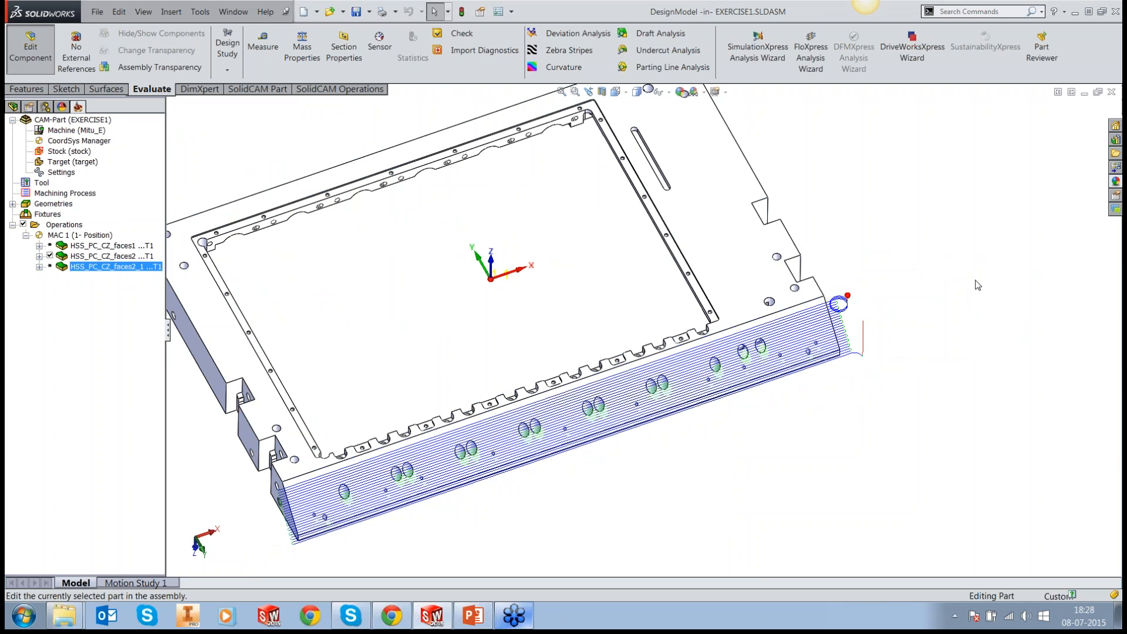
Step: In top view, sketch a rectangle about 50 mm wide on the plate's upper face, across the middle of the sloped face, and exit the sketch
key(space)
click(430, 499)
click(971, 380)
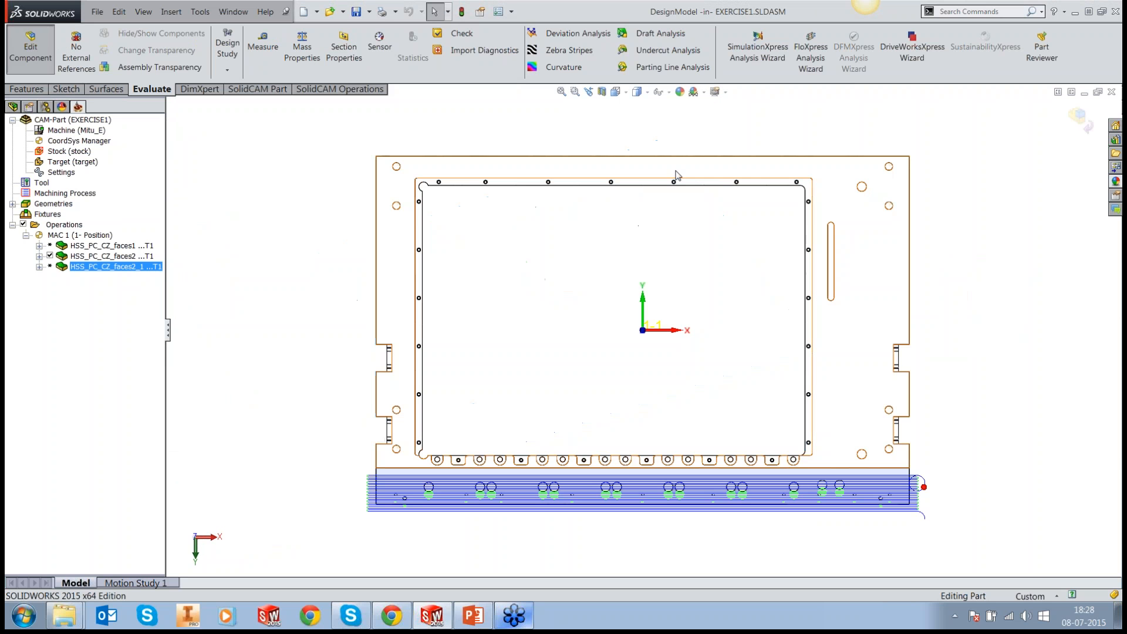
click(67, 90)
click(296, 53)
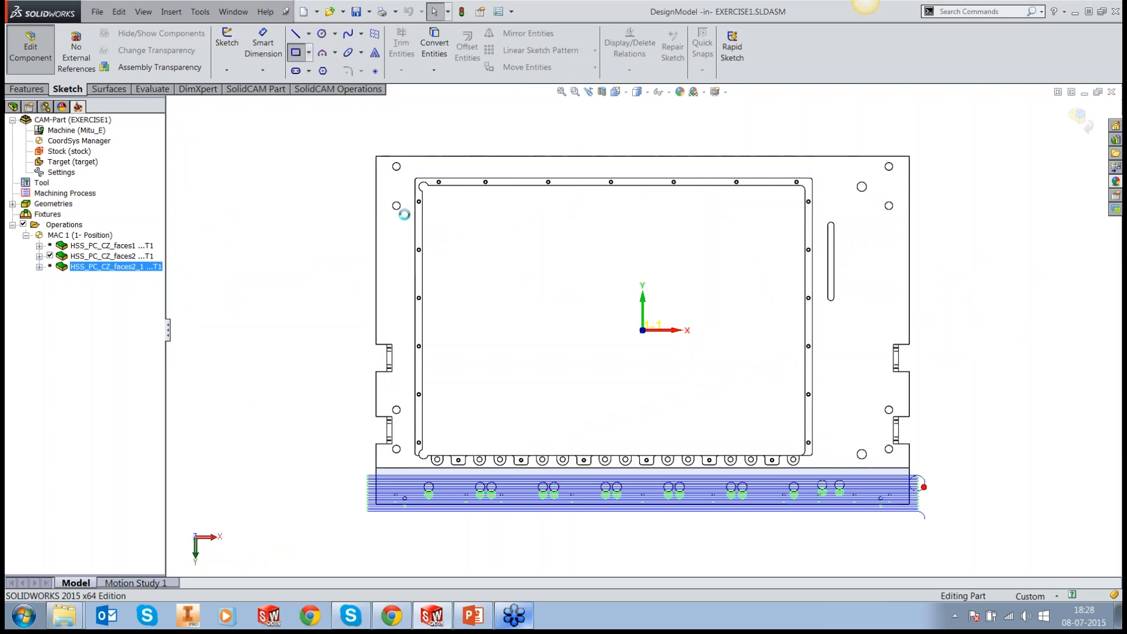
click(634, 450)
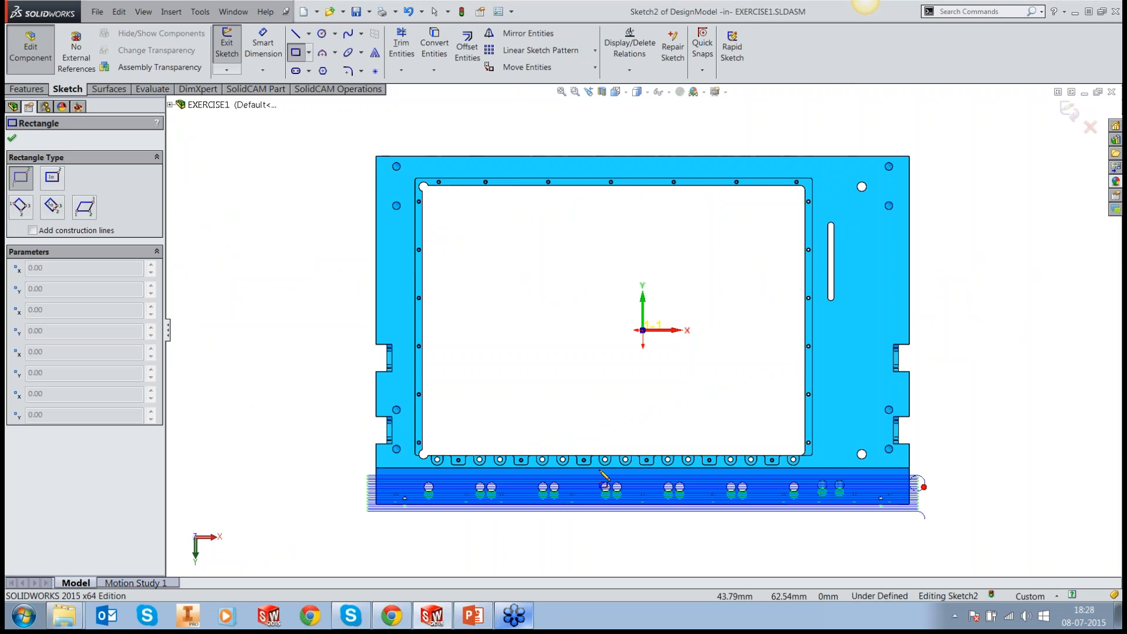
click(574, 427)
click(653, 540)
key(Escape)
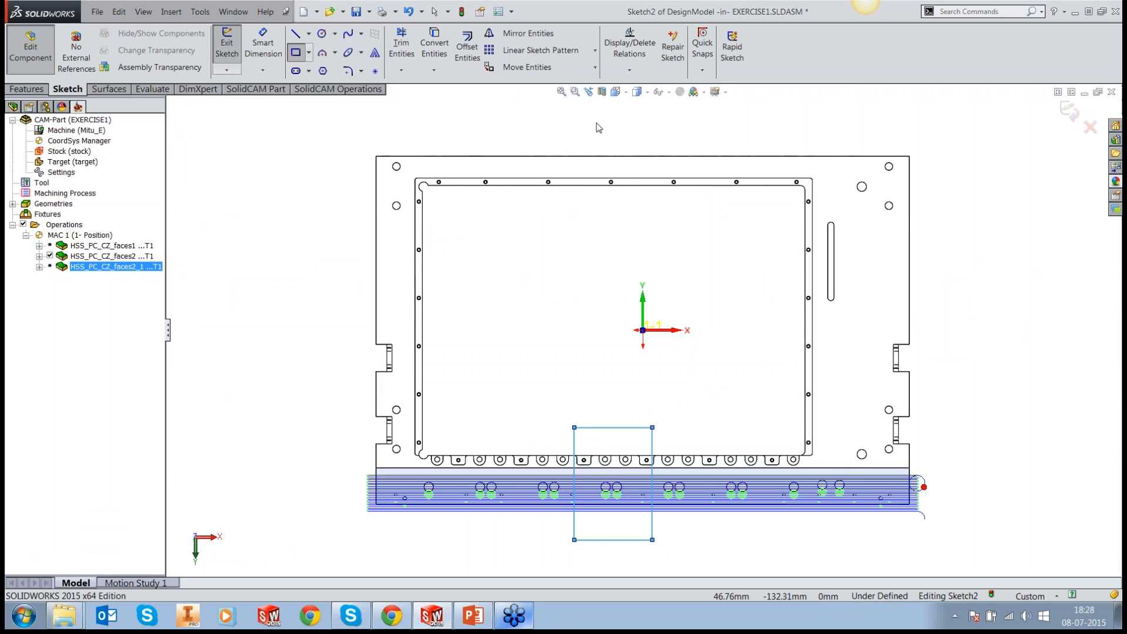
click(1069, 111)
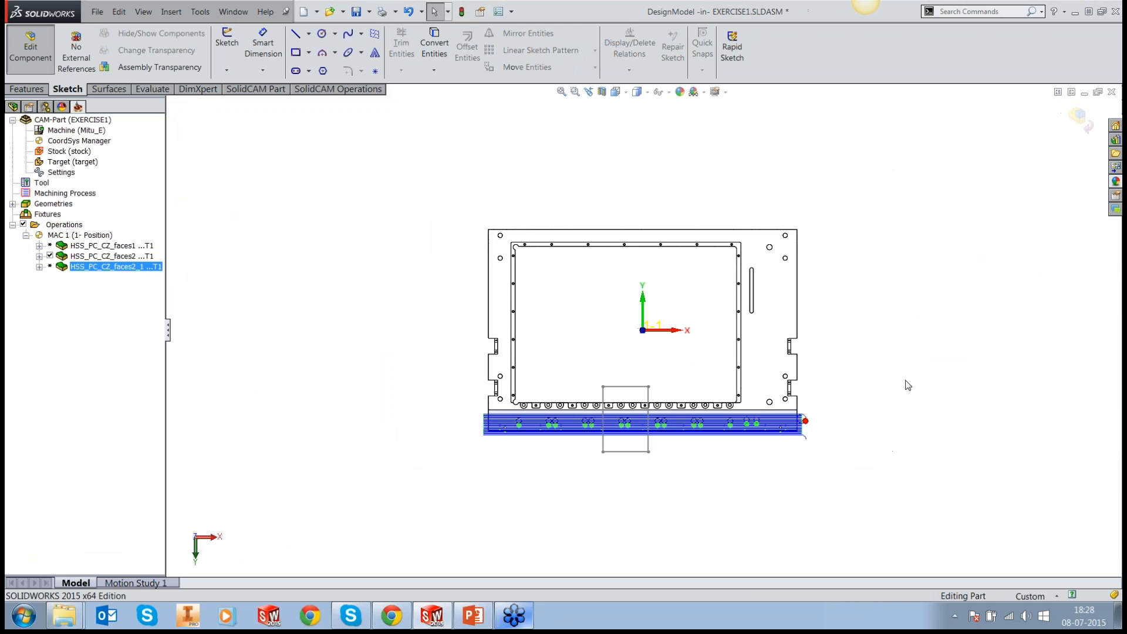
Step: Start a boss extrusion of the rectangle with a blind depth of 25 mm in the first direction
middle_drag(907, 386, 927, 224)
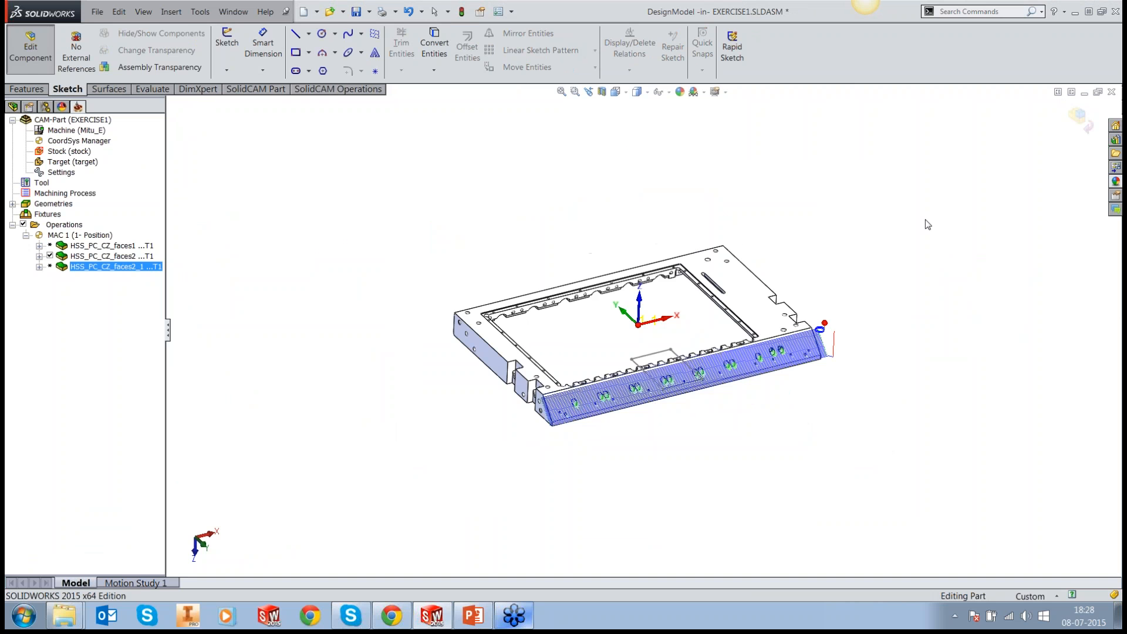
scroll(928, 224, down, 2)
click(171, 12)
mouse_move(197, 32)
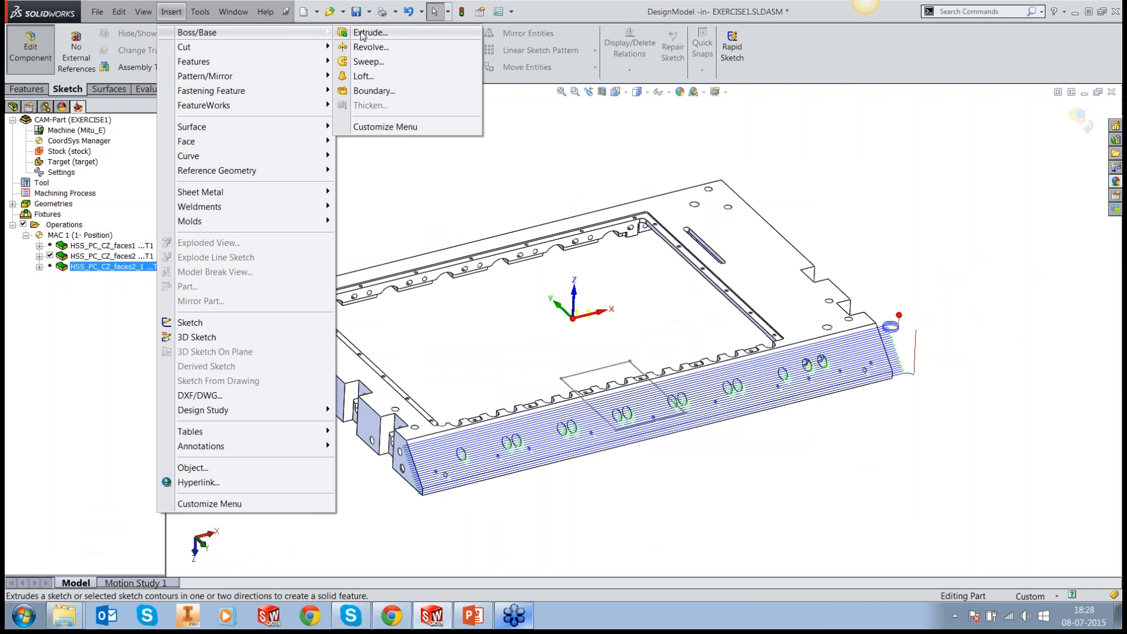
click(362, 34)
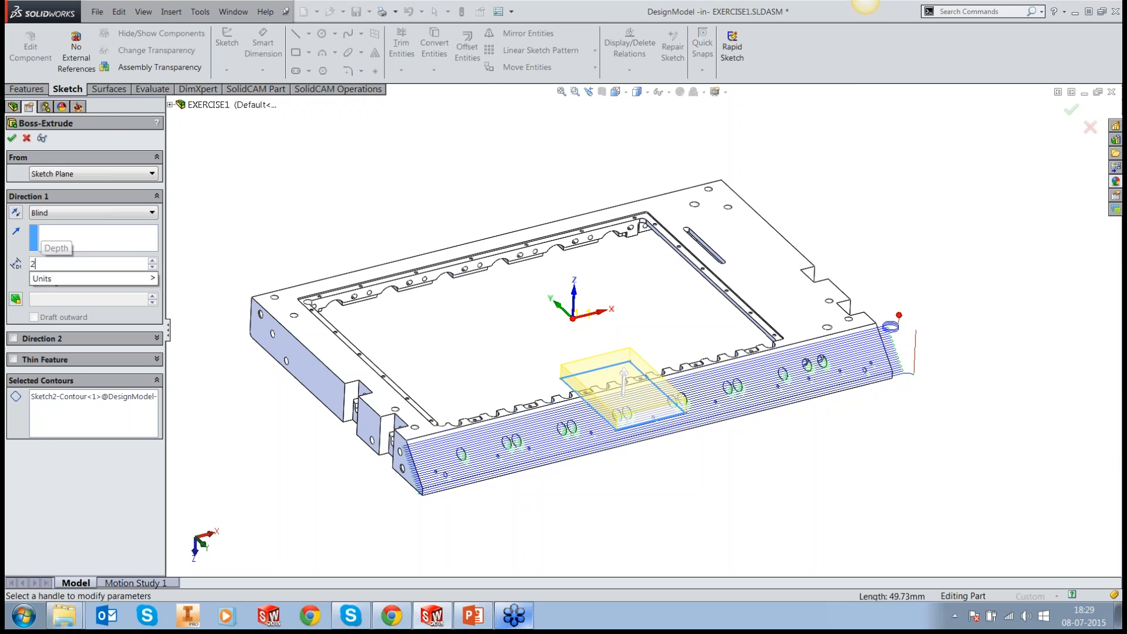
text(25)
key(Return)
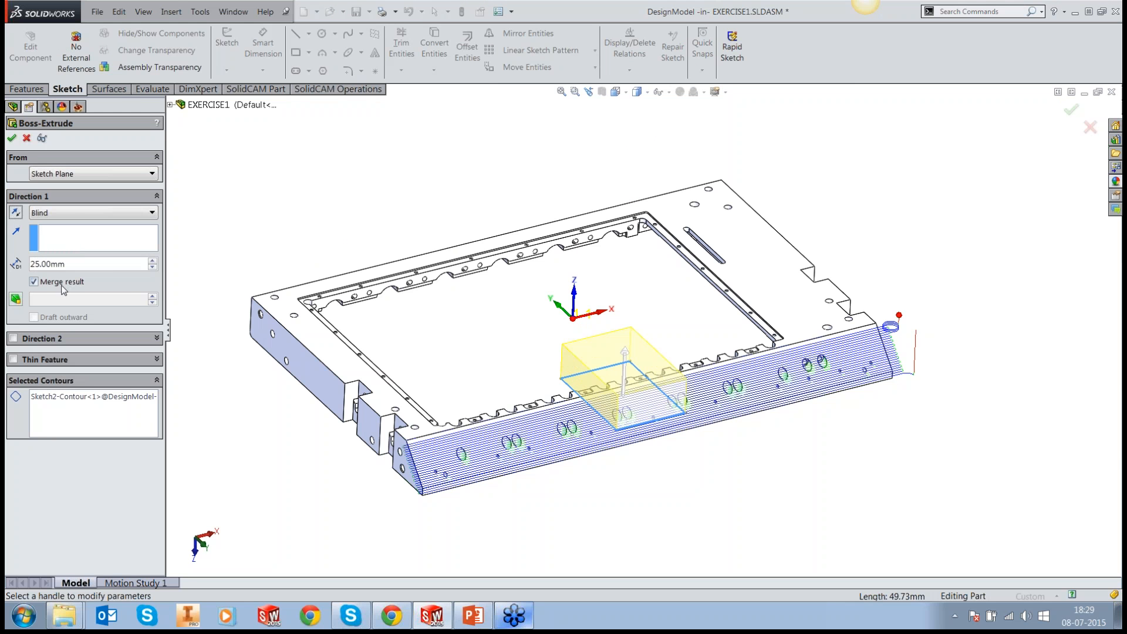
Step: Add a second extrusion direction with a blind depth of 50 mm, turn off Merge result and create the block
click(13, 339)
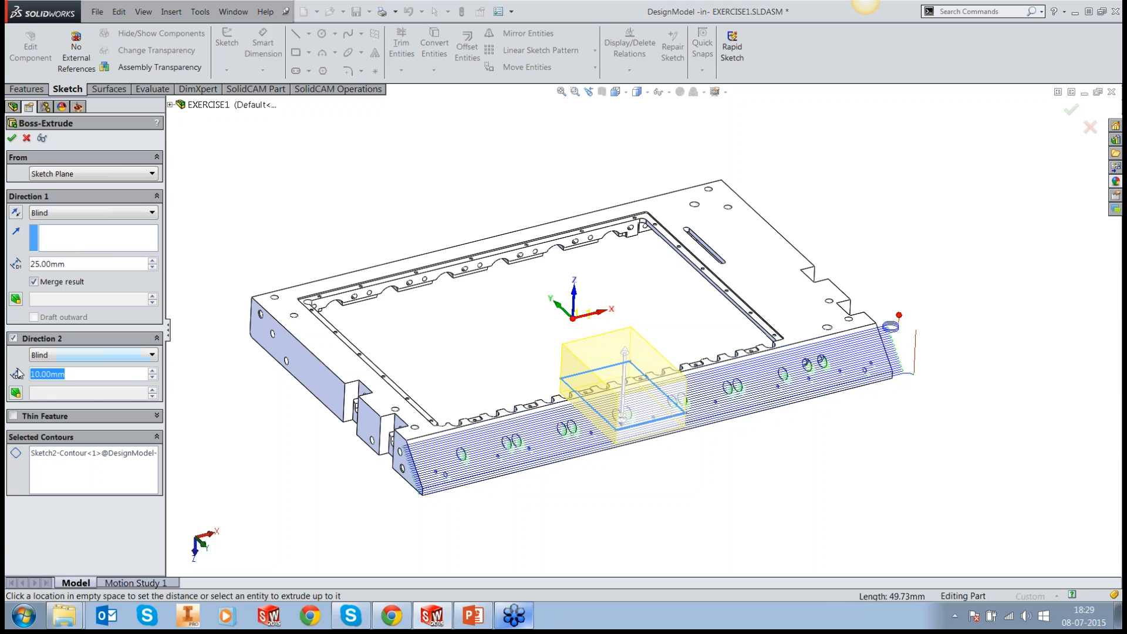
text(50)
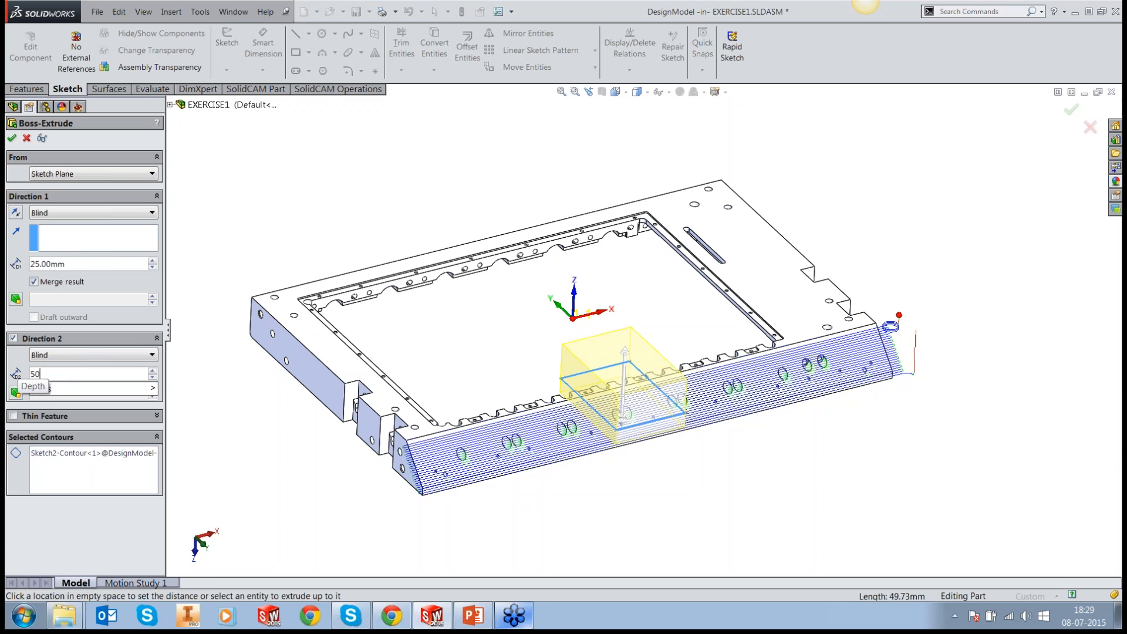
key(Return)
middle_drag(436, 384, 432, 321)
click(33, 281)
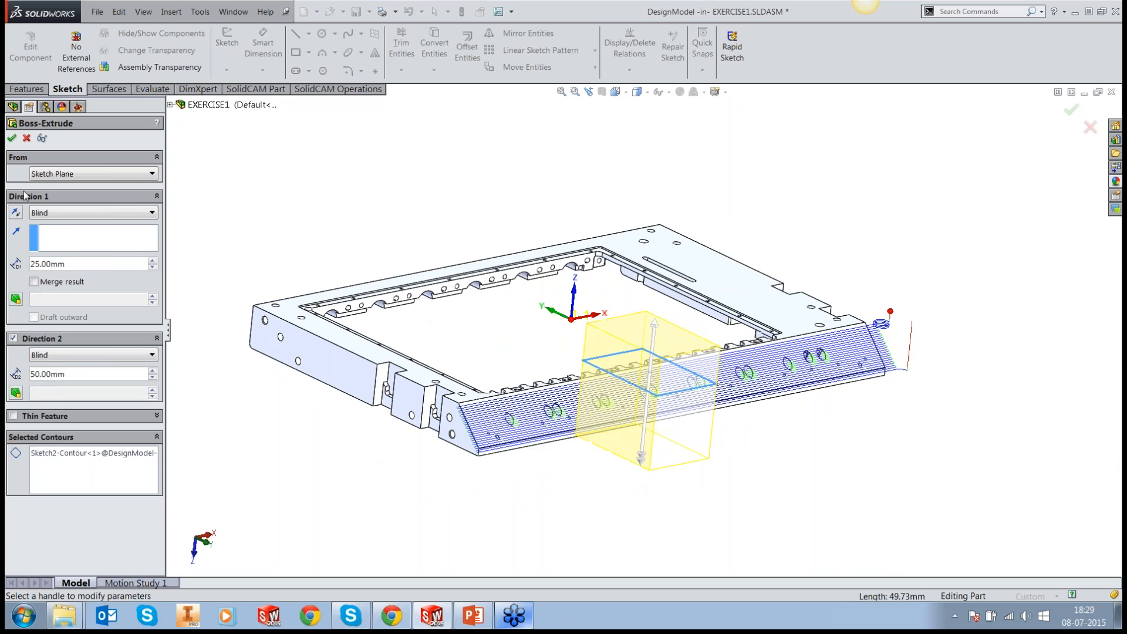
key(Return)
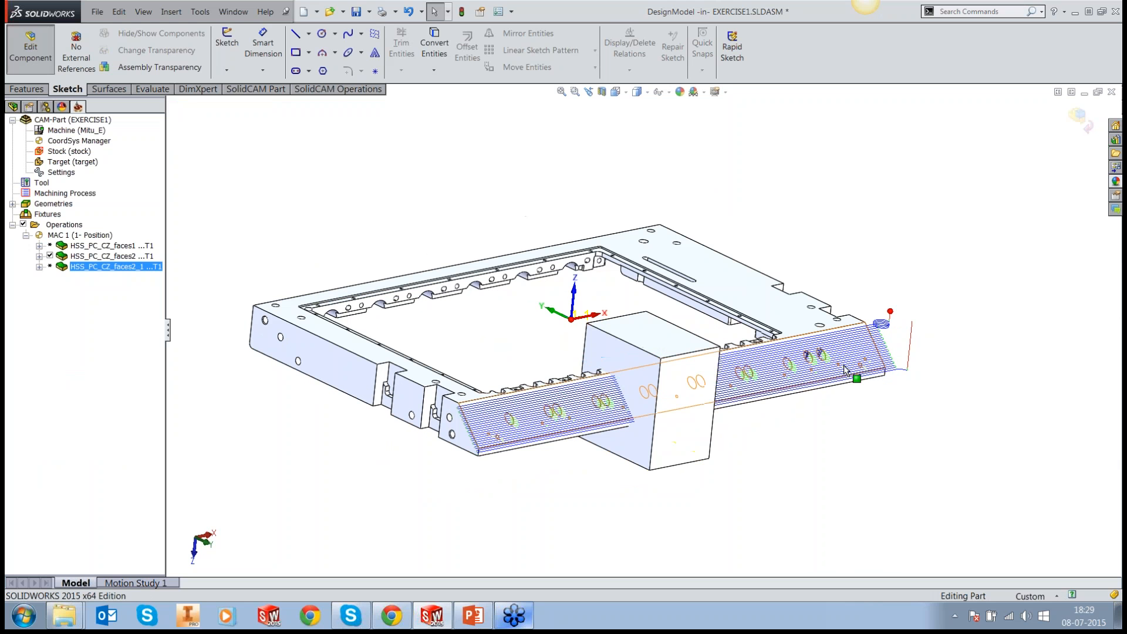
Step: Open the HSS_PC_CZ_faces2 operation for editing and bring up its tool's feed and spin data
middle_drag(845, 368, 822, 329)
middle_drag(796, 412, 847, 411)
scroll(626, 439, down, 1)
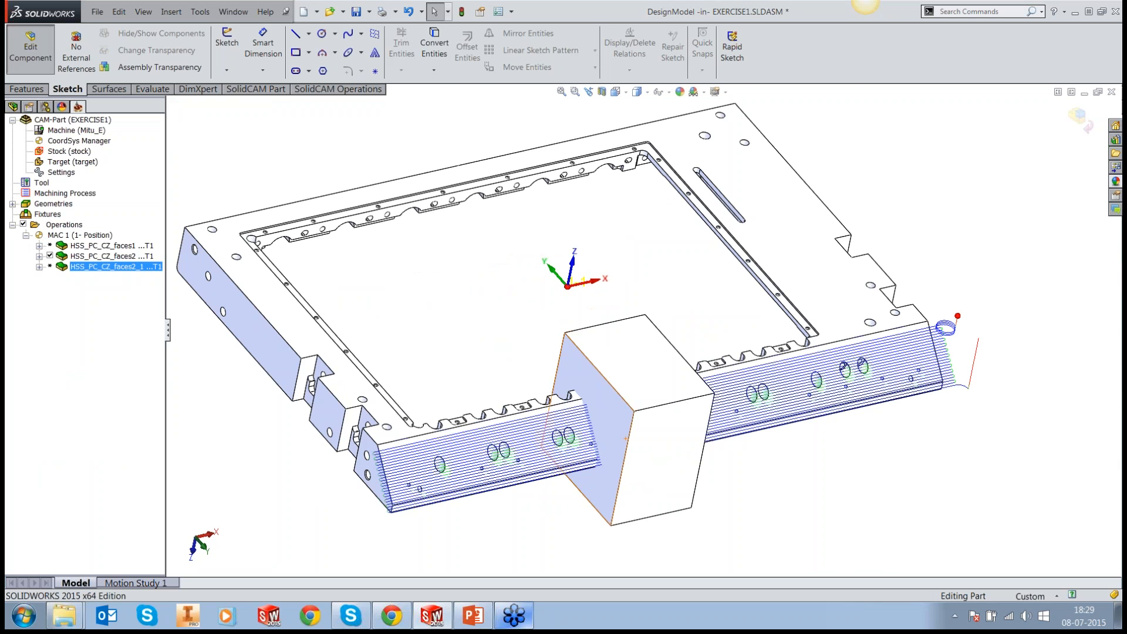
scroll(626, 439, down, 2)
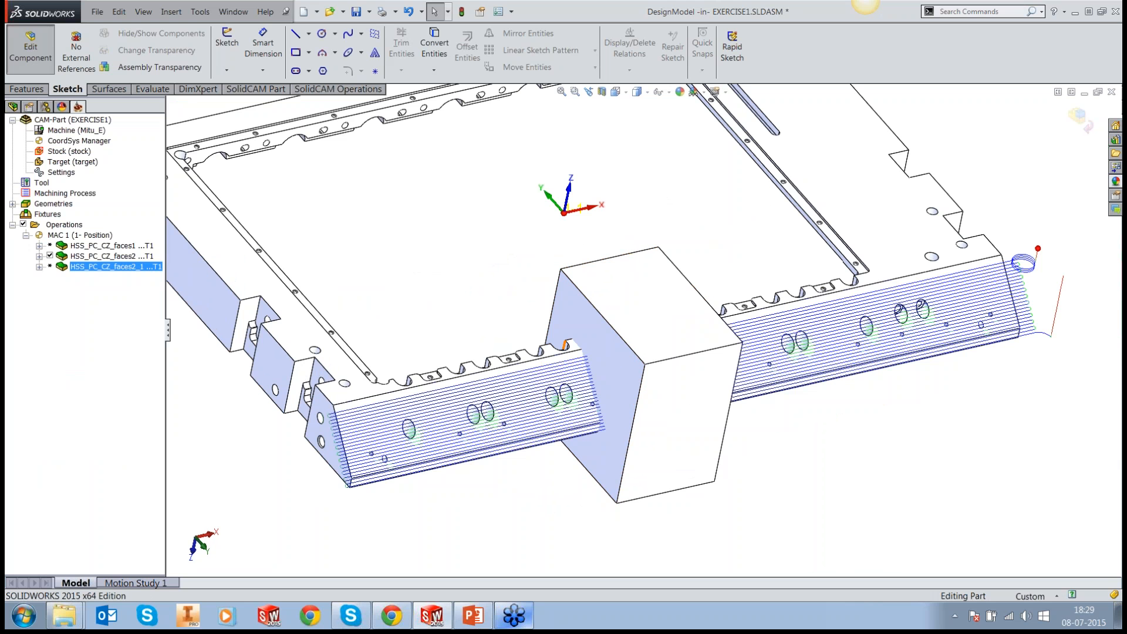
click(119, 257)
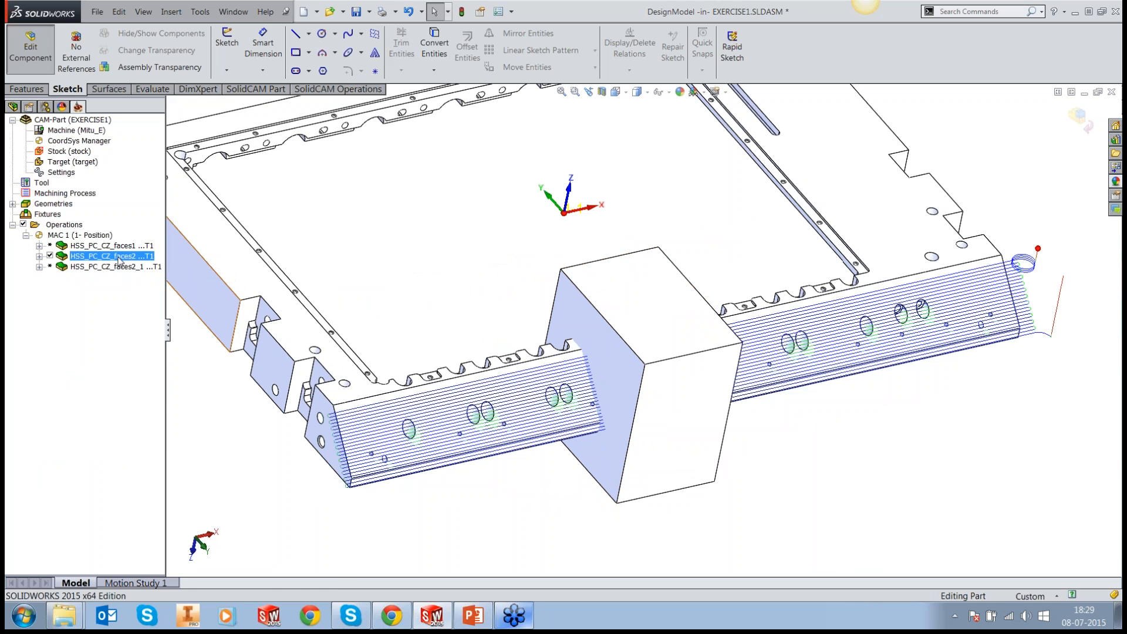
right_click(120, 261)
click(169, 182)
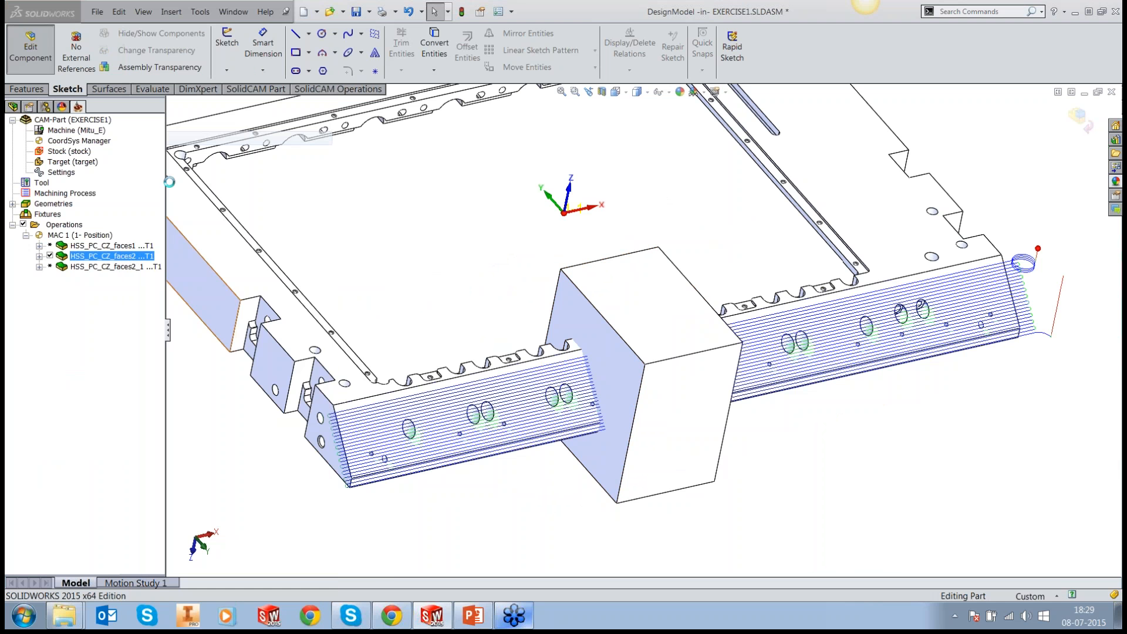
click(403, 188)
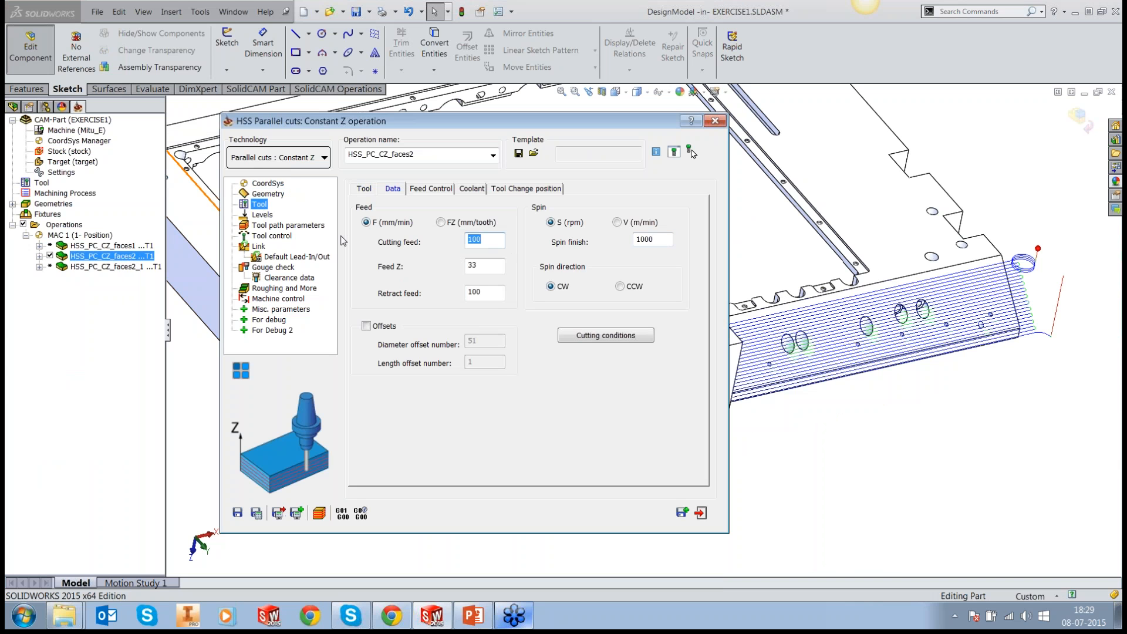
Step: Set the operation's cutting feed to 1000, feed Z to 500 and retract feed to 5000
text(0)
key(BackSpace)
text(1000)
key(Tab)
text(500)
key(Tab)
click(496, 298)
double_click(496, 298)
text(5000)
Step: Open the operation's feed zone control settings and enable feed control
click(445, 189)
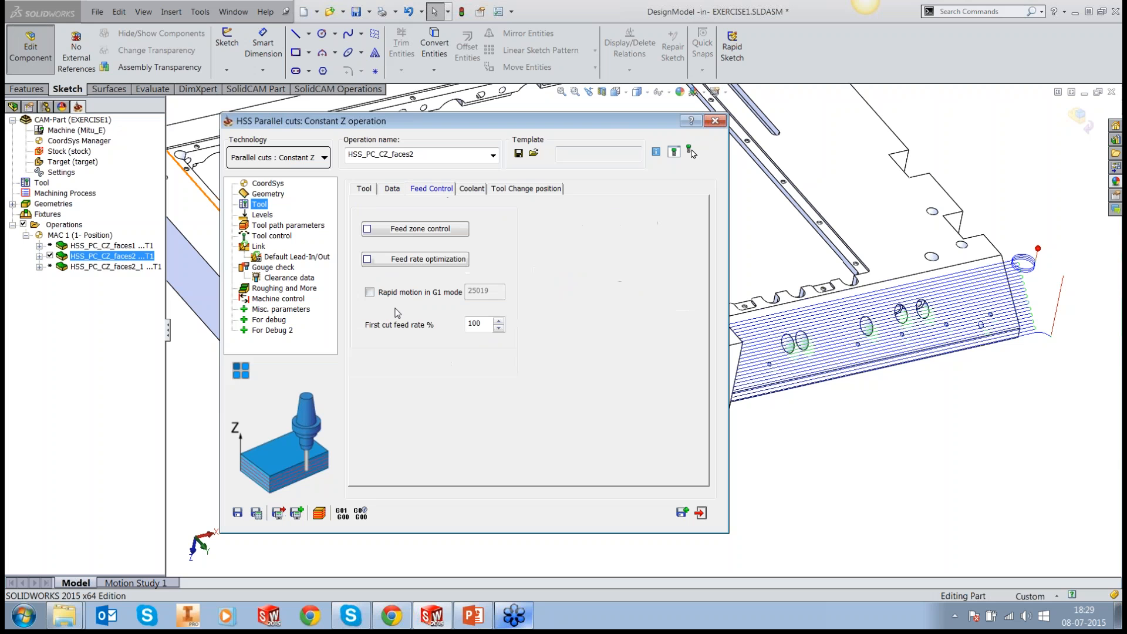
click(399, 233)
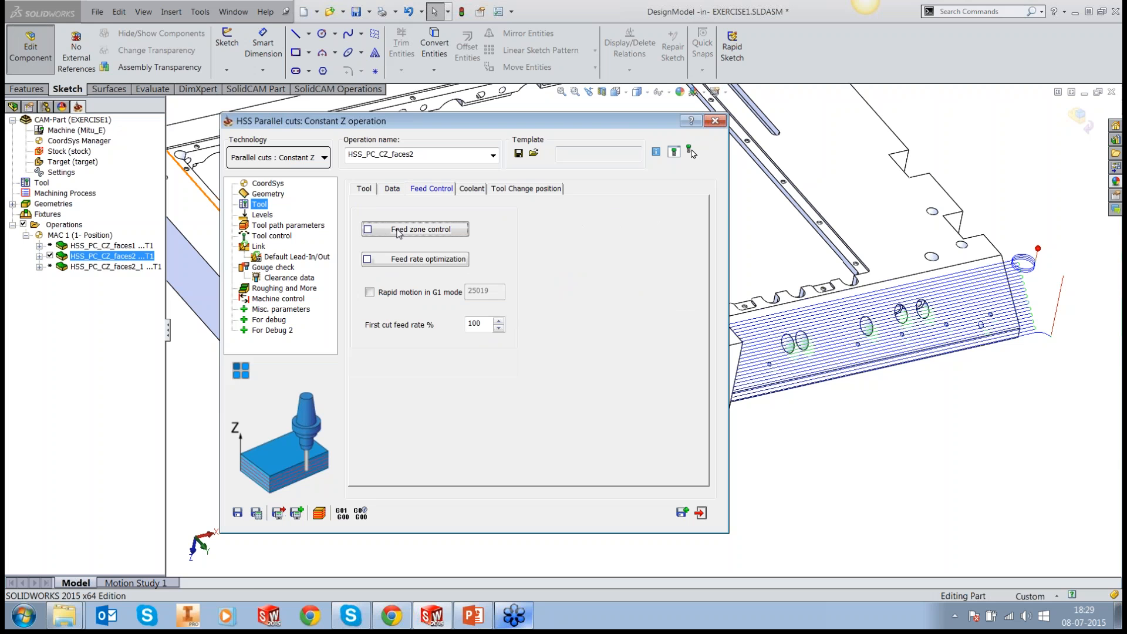
drag(520, 209, 299, 133)
scroll(660, 273, up, 3)
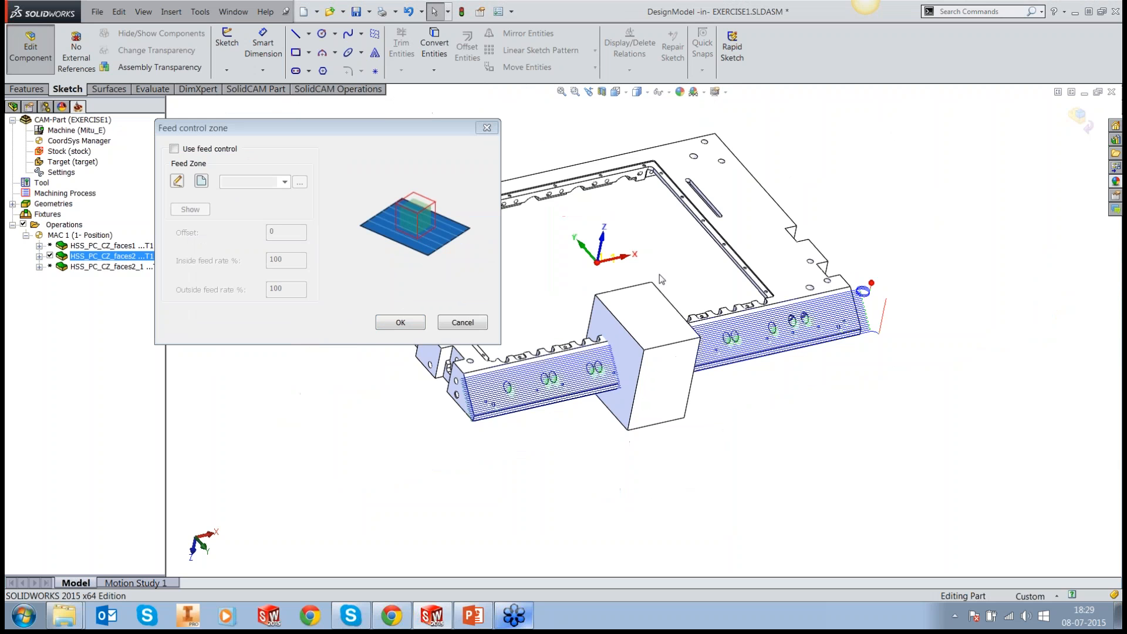
click(174, 149)
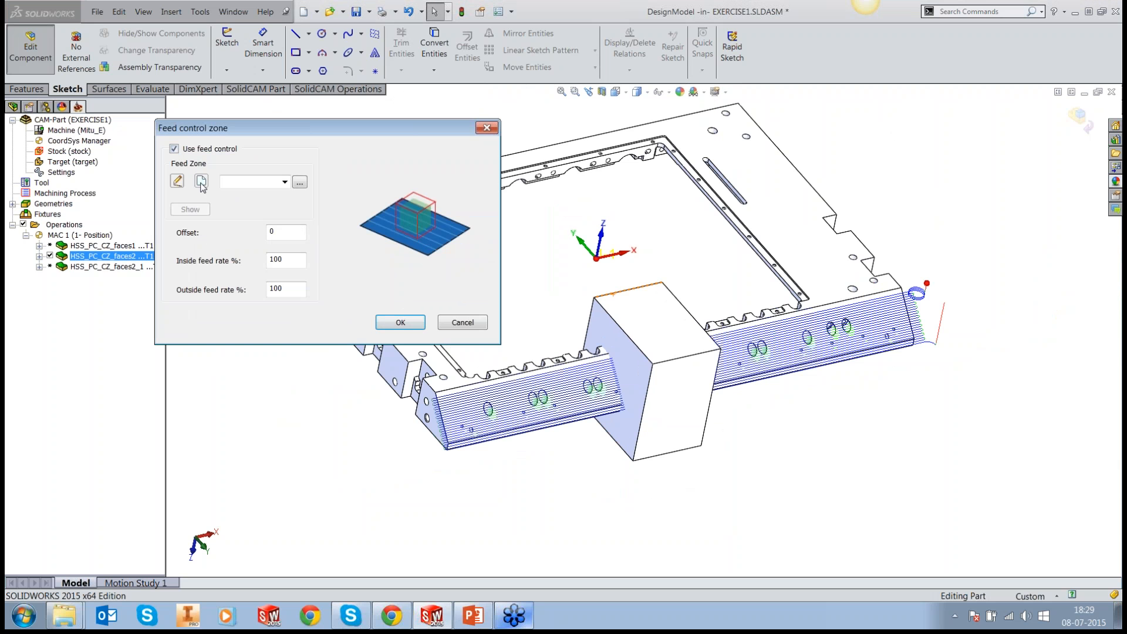
Step: Define a new feed zone geometry named faces3 from all six faces of the extruded block
click(202, 182)
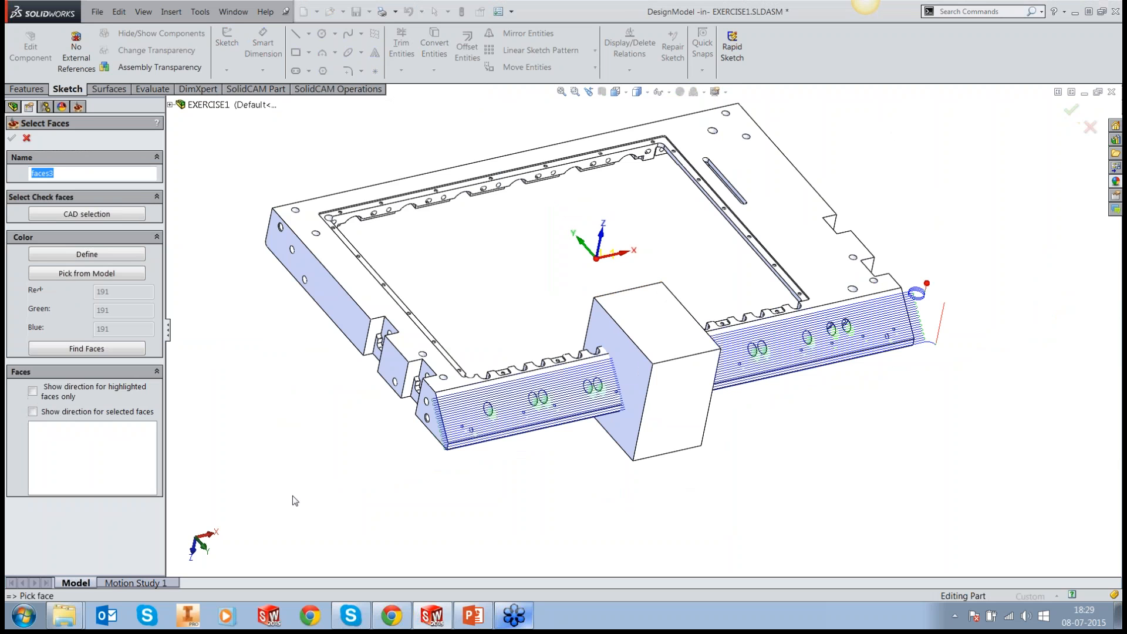
click(650, 323)
click(614, 376)
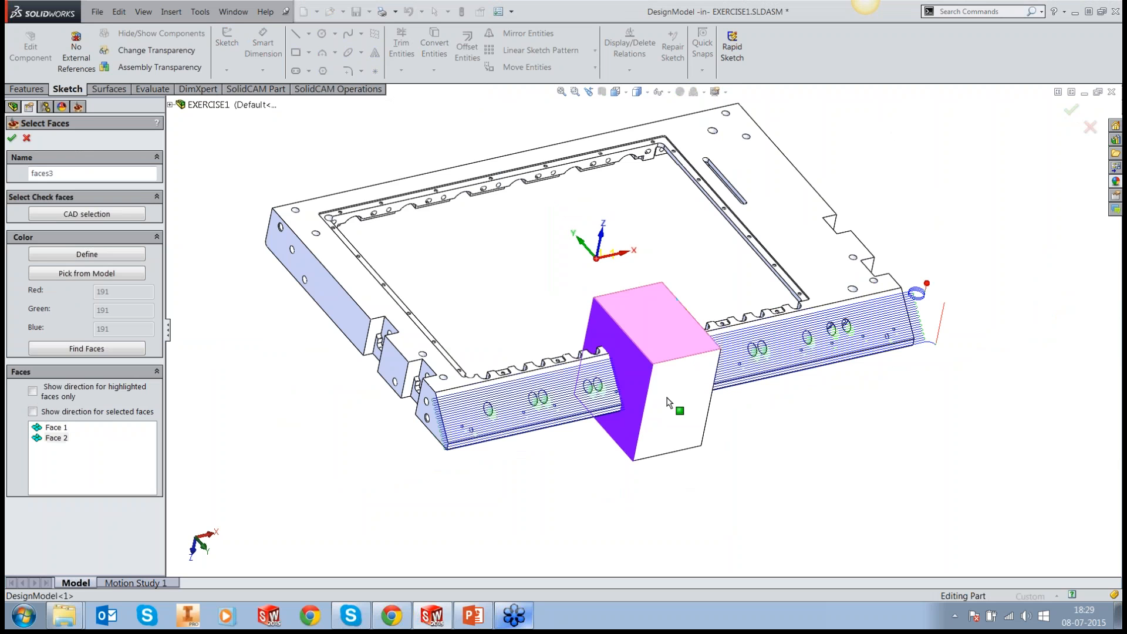
click(678, 415)
middle_drag(678, 415, 602, 420)
click(611, 358)
middle_drag(611, 358, 528, 232)
click(561, 347)
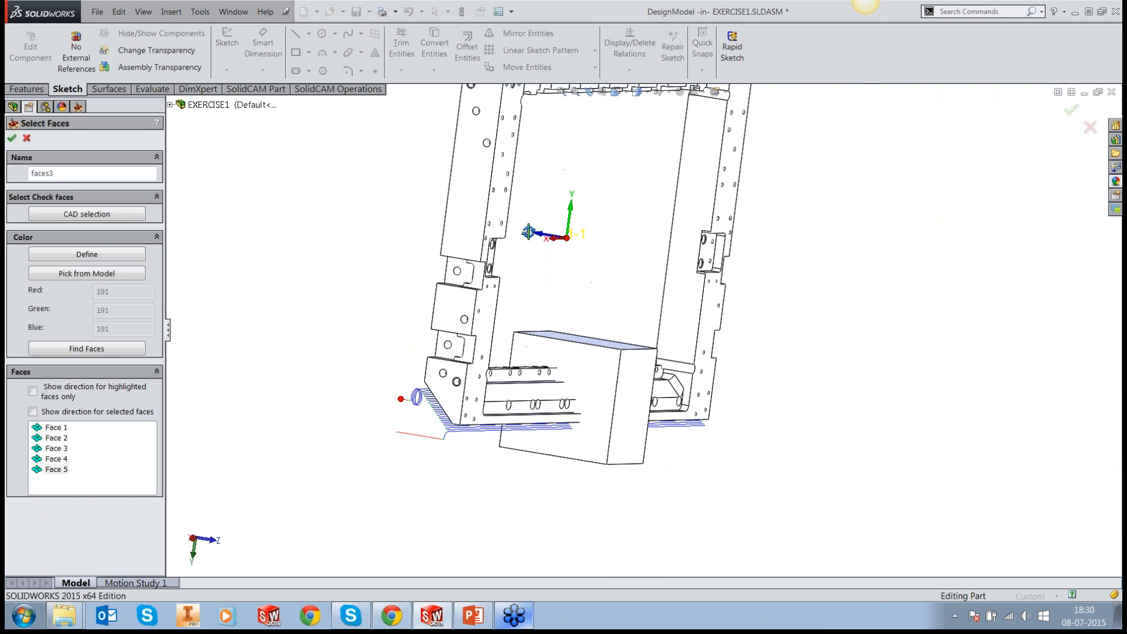
click(632, 400)
middle_drag(632, 401, 823, 294)
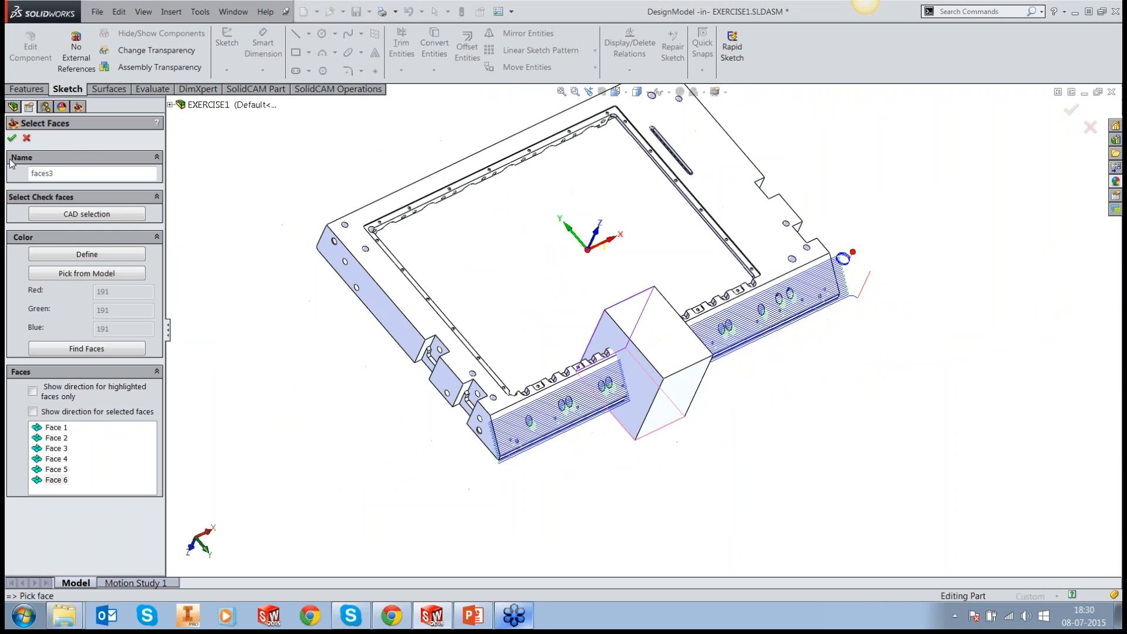
click(12, 138)
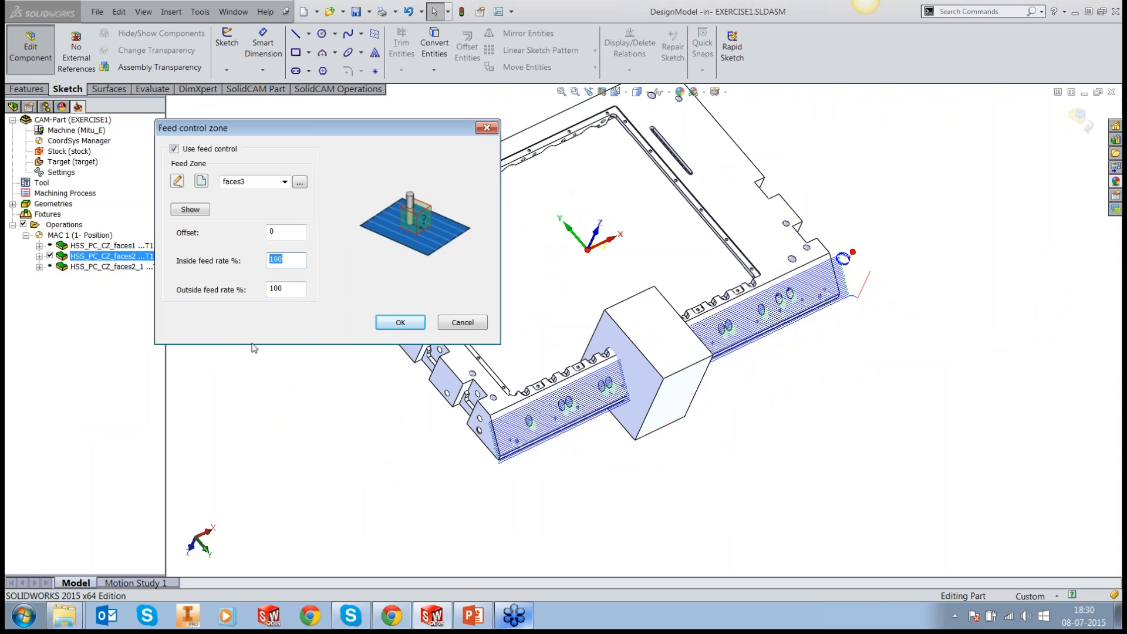
Step: Set the feed zone's inside feed rate to 75%, recalculate the operation and exit it
text(75)
click(391, 325)
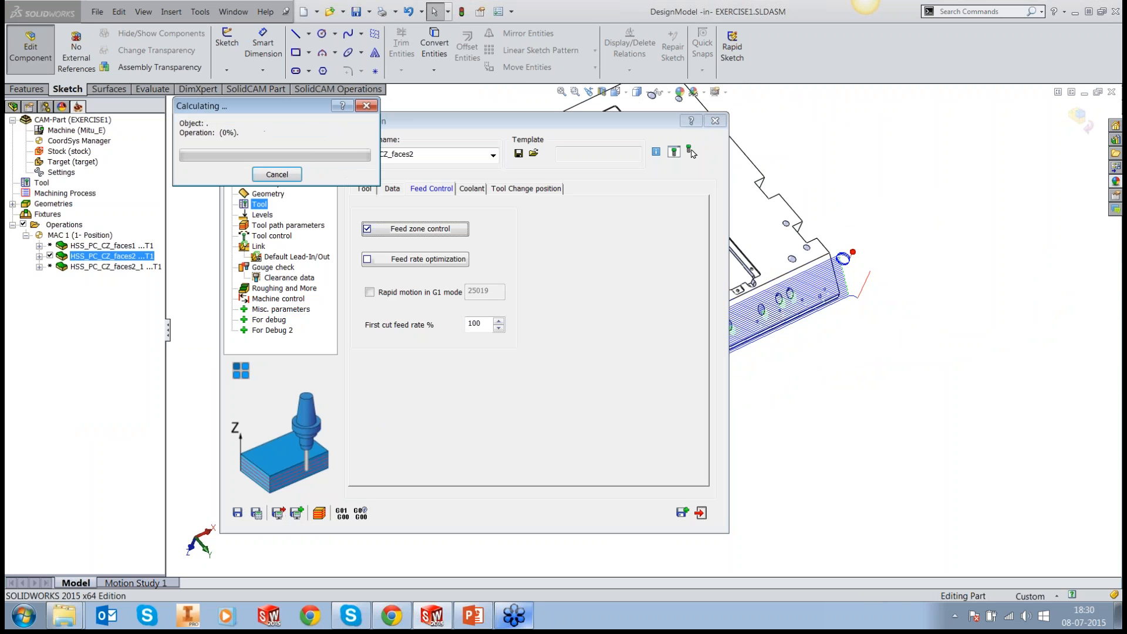
click(701, 514)
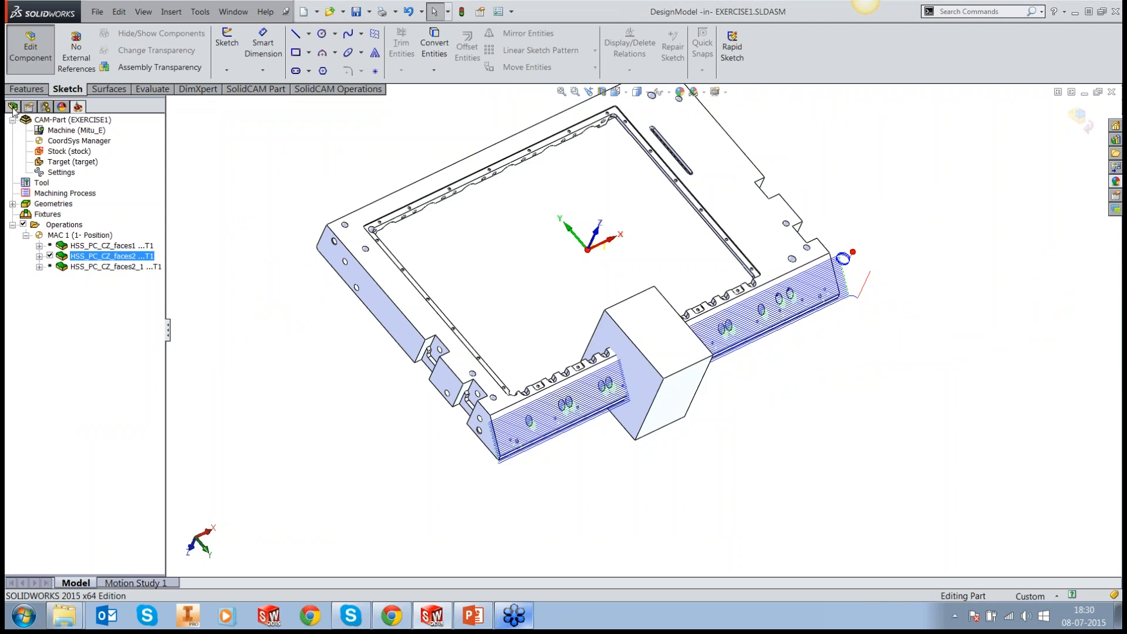
Step: Hide the Boss-Extrude1 solid body of DesignModel
click(13, 107)
click(22, 299)
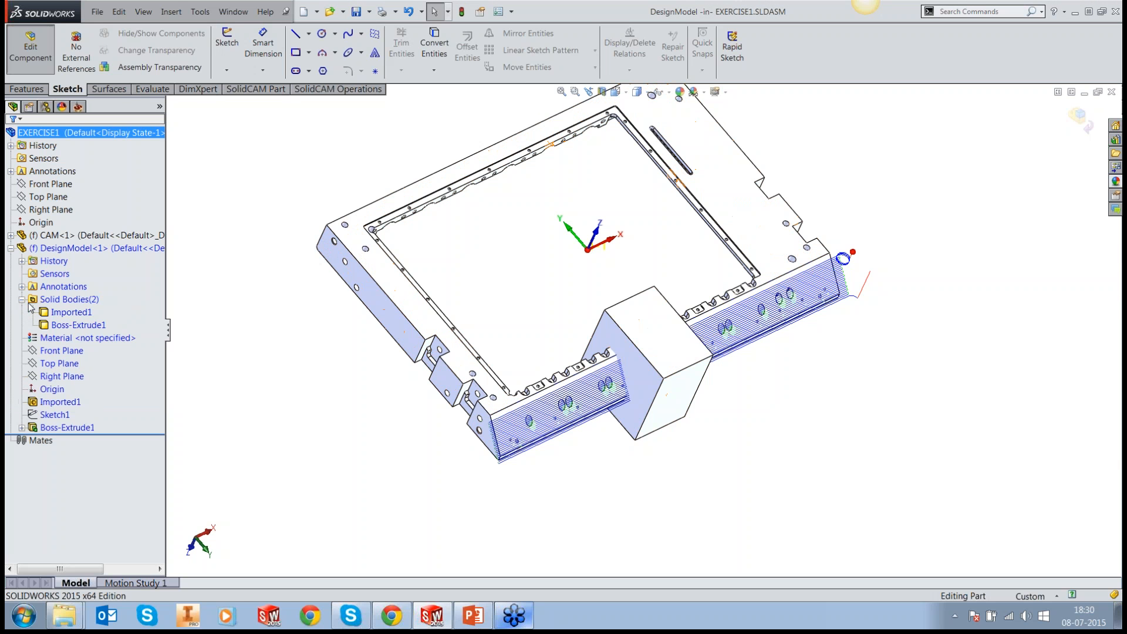
click(78, 324)
click(100, 298)
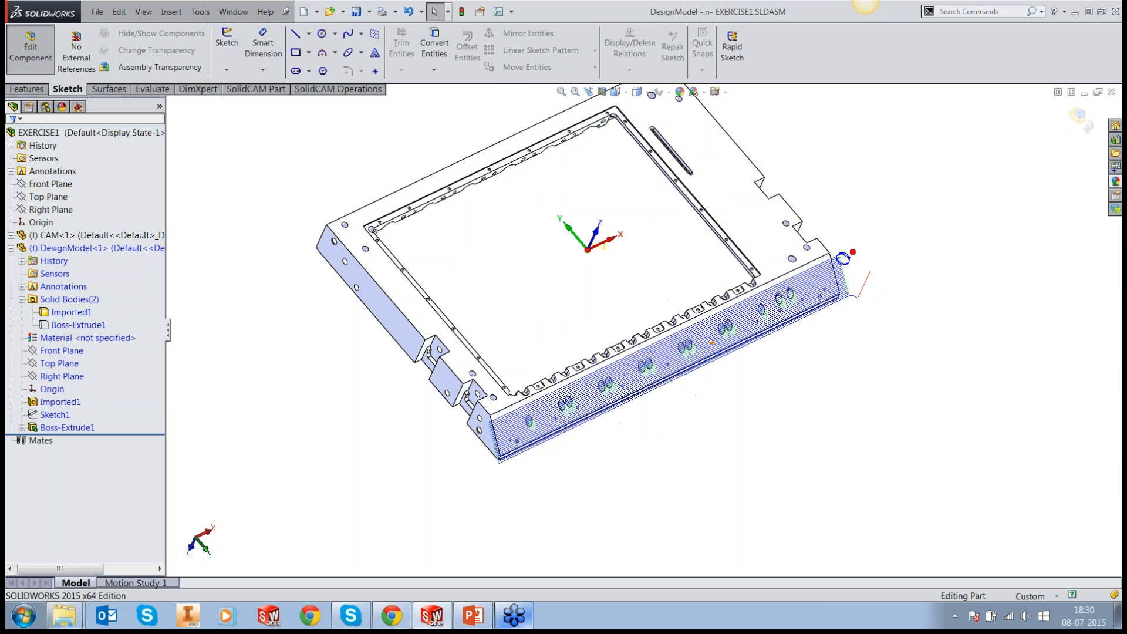
Step: Start the simulation of the HSS_PC_CZ_faces2 operation
scroll(737, 343, down, 2)
scroll(713, 338, down, 1)
middle_drag(711, 341, 684, 330)
click(78, 107)
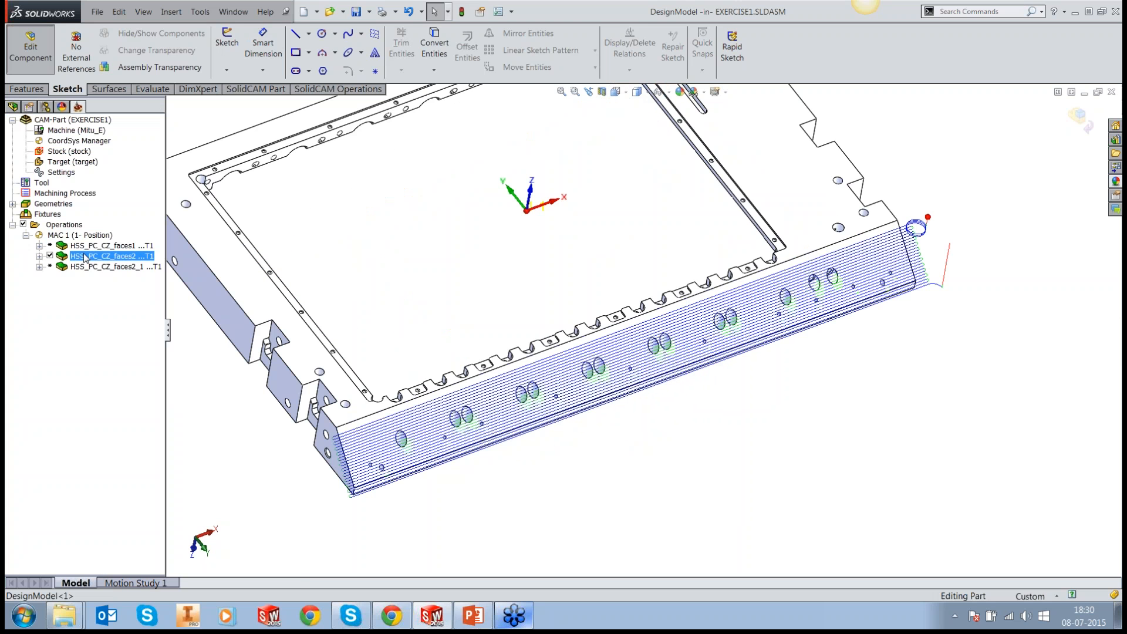
right_click(84, 257)
click(141, 285)
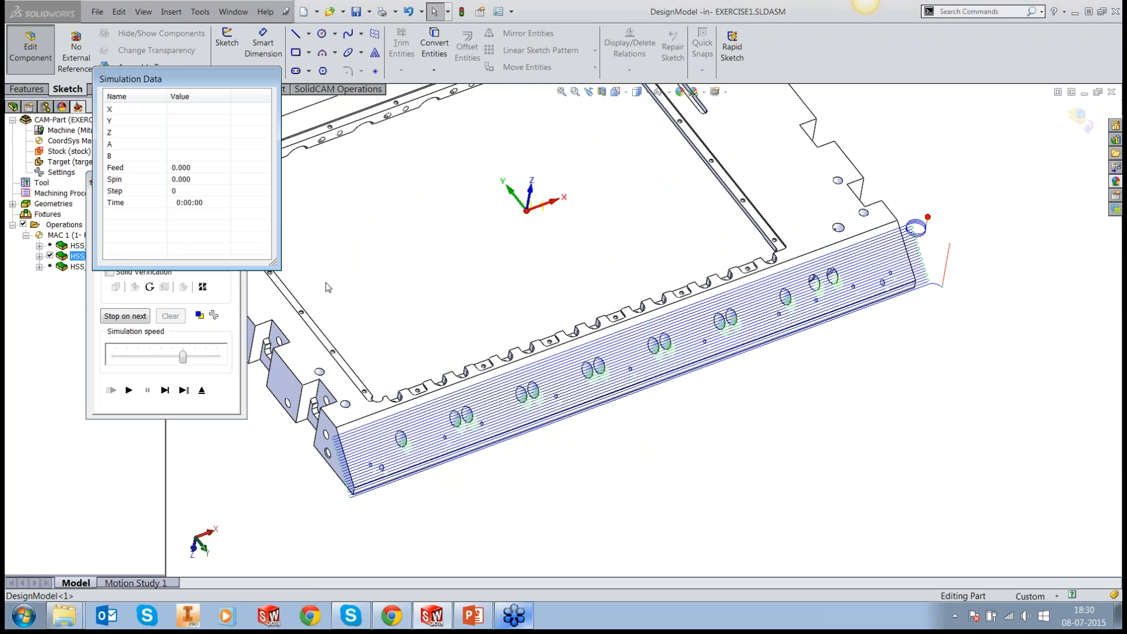
Step: Advance the simulation from the lead-in into the block's feed zone and check the feed value
click(166, 391)
click(165, 391)
click(165, 391)
click(165, 391)
click(165, 391)
click(166, 391)
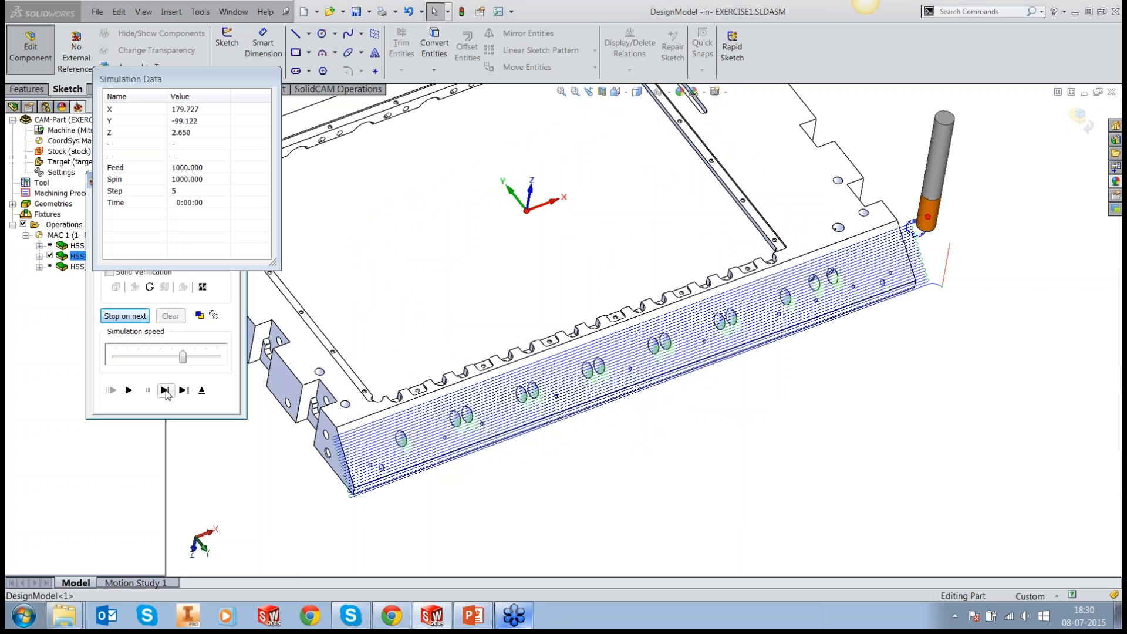
click(166, 391)
click(166, 391)
click(165, 391)
click(166, 391)
click(166, 391)
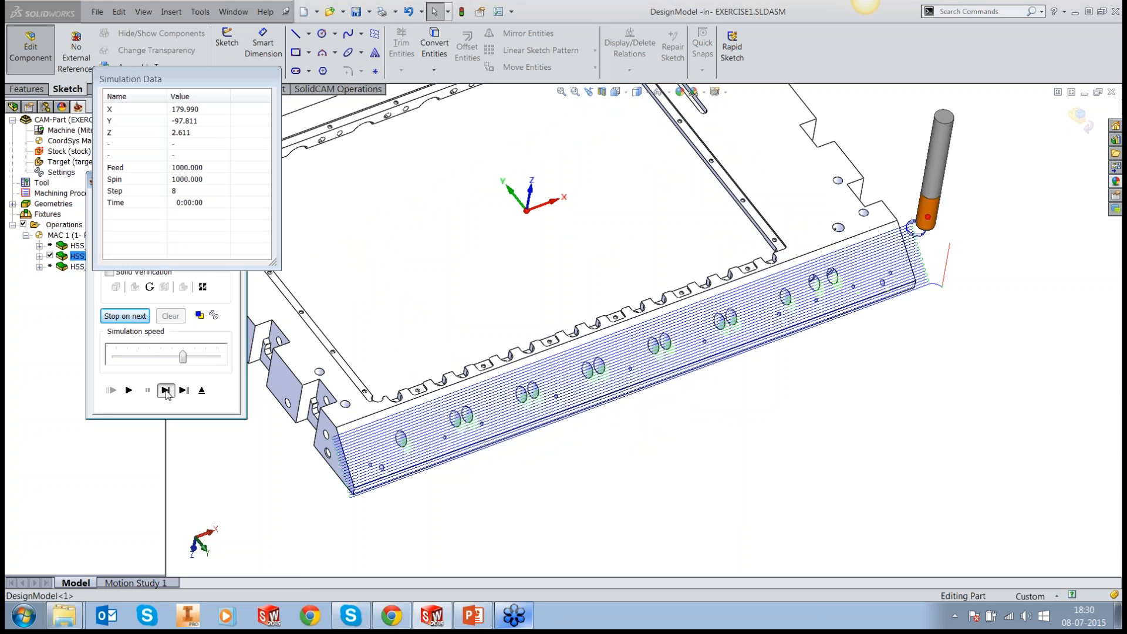
click(166, 391)
click(166, 391)
click(166, 391)
click(165, 391)
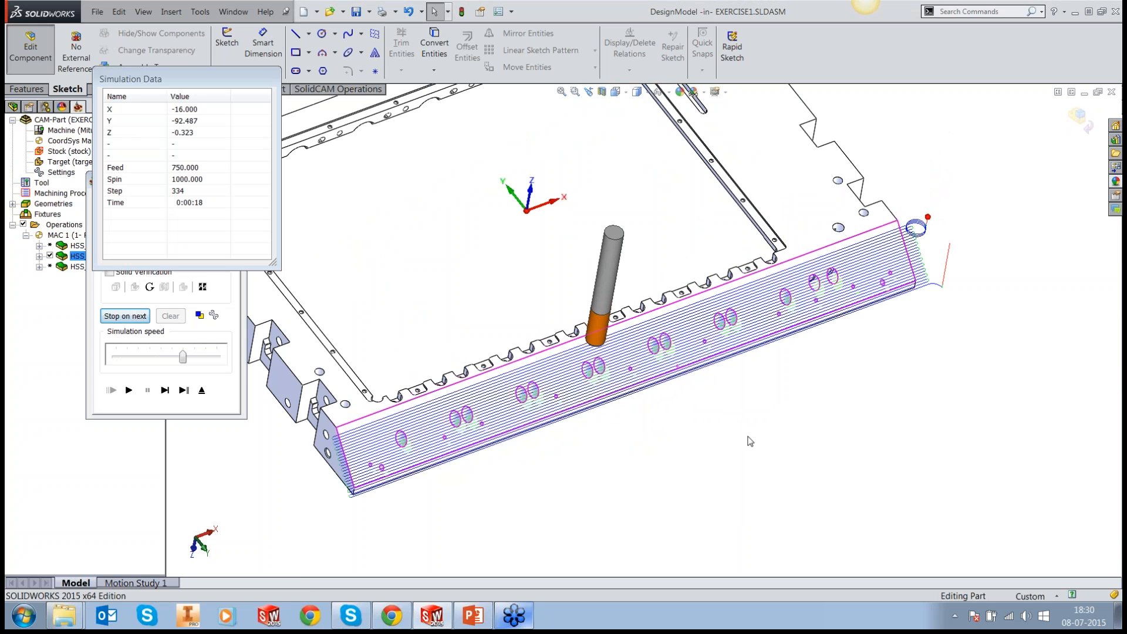
Step: Move the simulation data clear of the controls, step the tool out of the feed zone to compare feeds, and close the simulation
middle_drag(749, 441, 769, 407)
scroll(563, 358, down, 5)
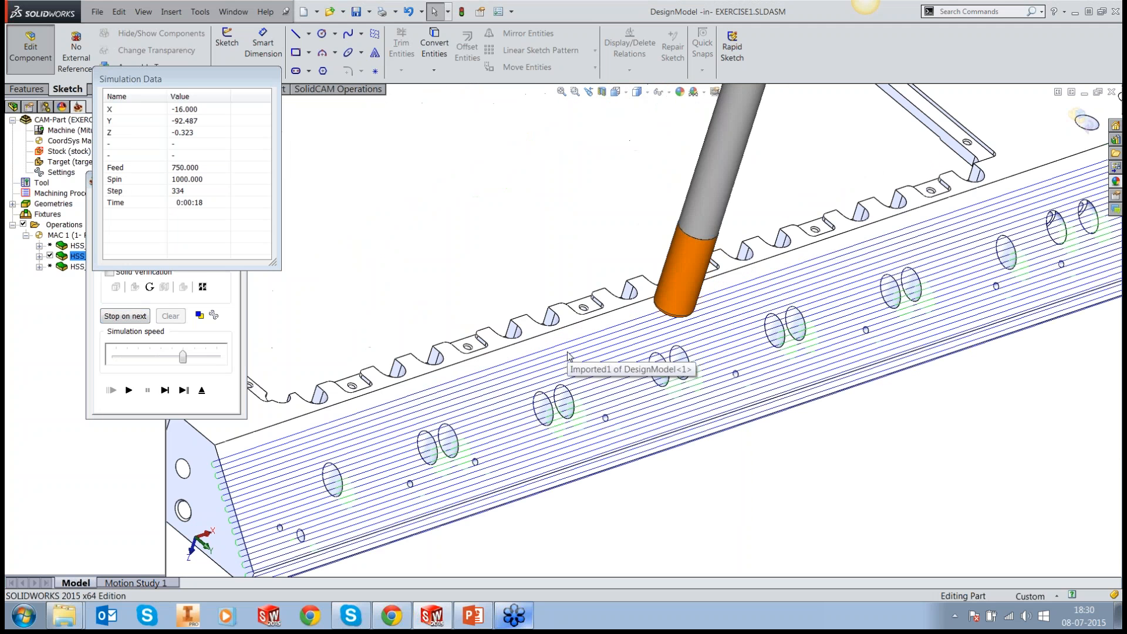
drag(186, 83, 337, 119)
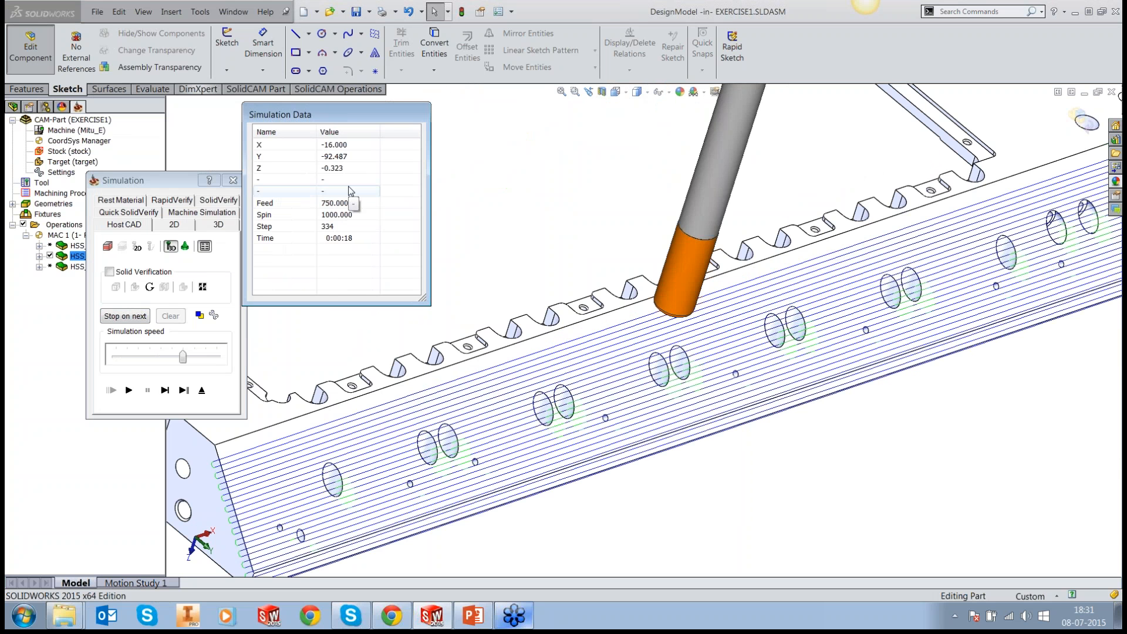
click(165, 390)
click(165, 390)
click(168, 397)
click(169, 396)
click(169, 396)
click(169, 396)
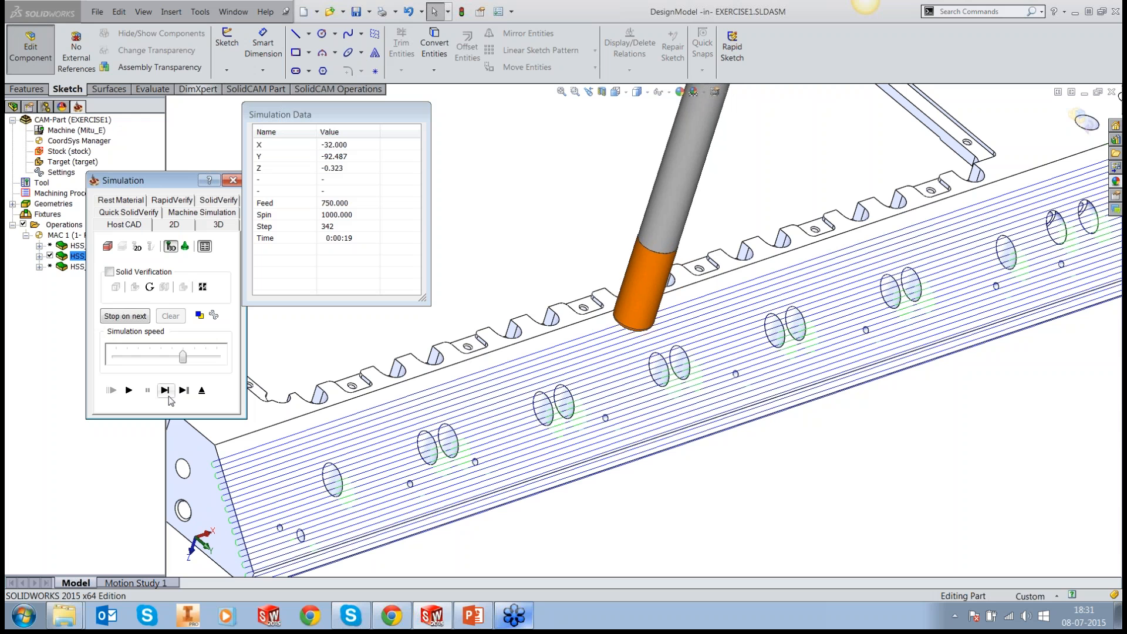
click(168, 396)
click(168, 397)
click(168, 397)
click(169, 397)
click(169, 397)
click(168, 396)
click(169, 397)
click(168, 396)
click(169, 396)
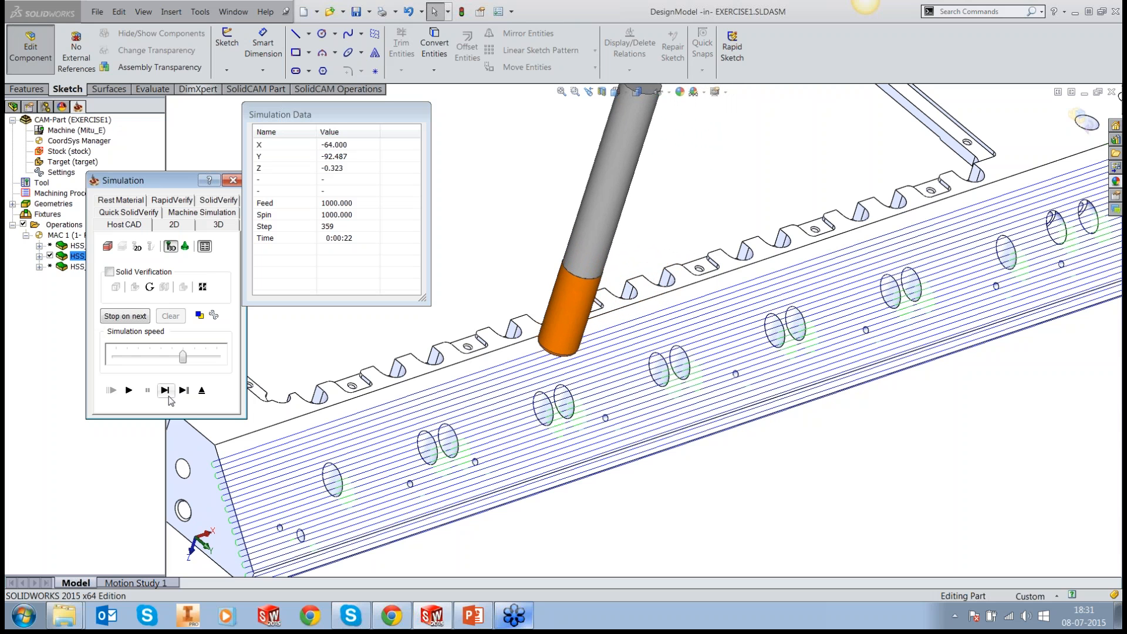
click(169, 396)
click(169, 396)
click(169, 397)
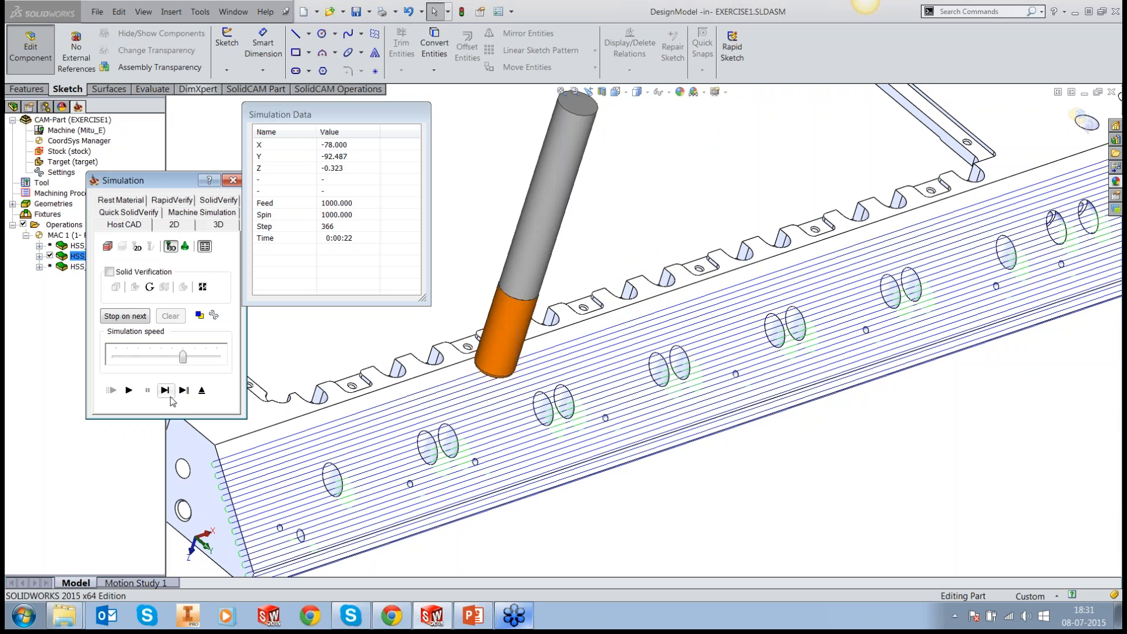
click(202, 390)
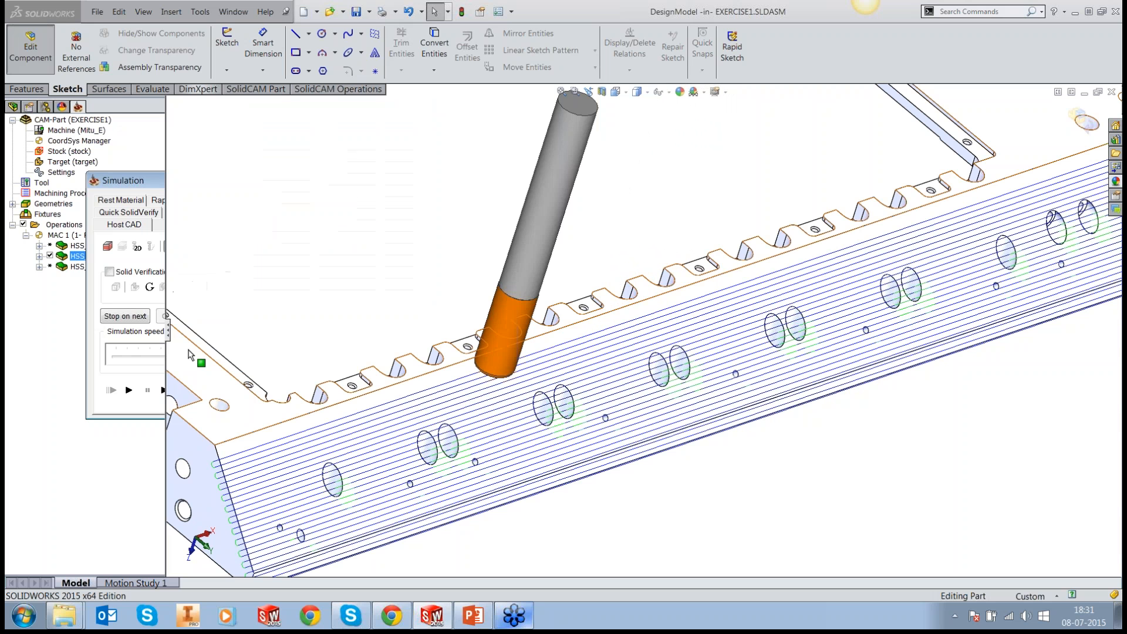
Step: Generate the G-code for the HSS_PC_CZ_faces2 operation with trace level 0
right_click(97, 259)
mouse_move(147, 153)
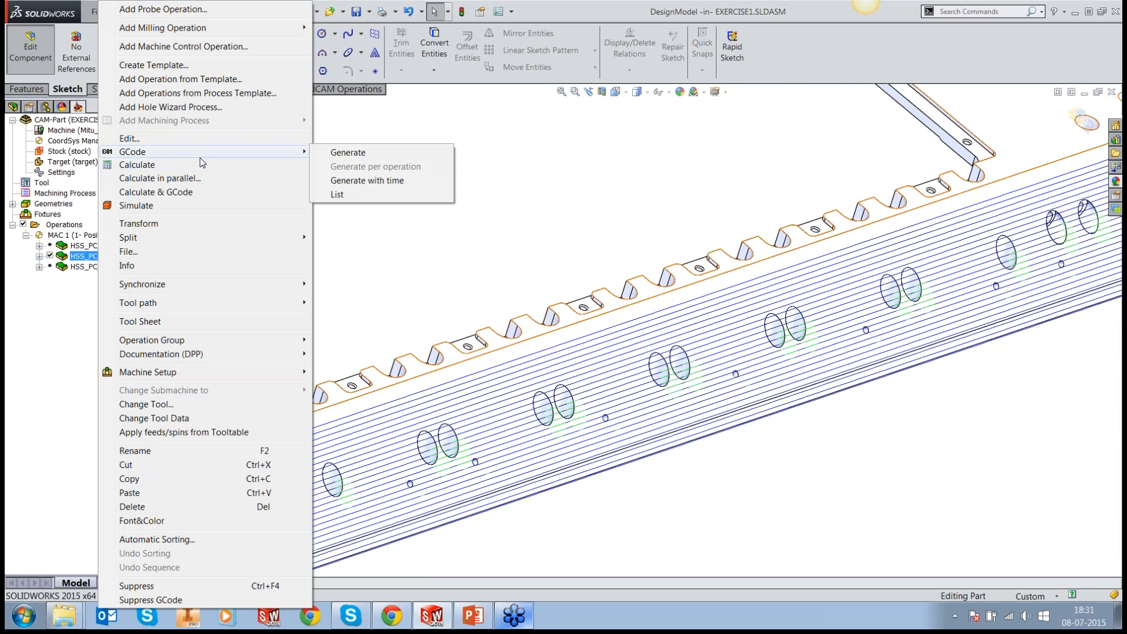
click(348, 152)
click(529, 322)
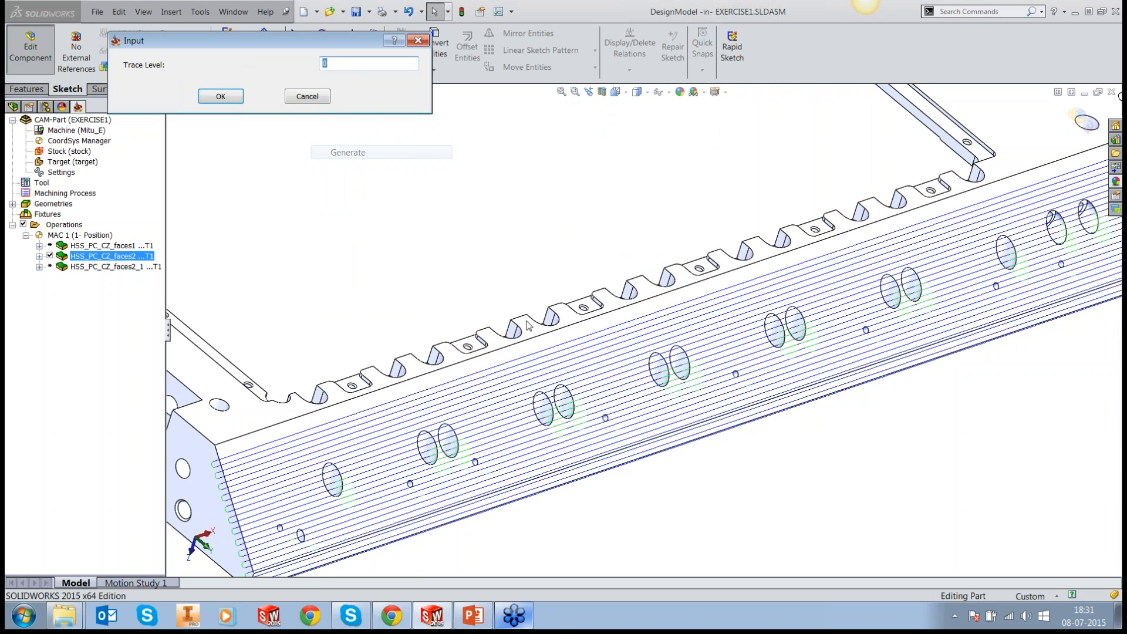
click(221, 96)
click(408, 97)
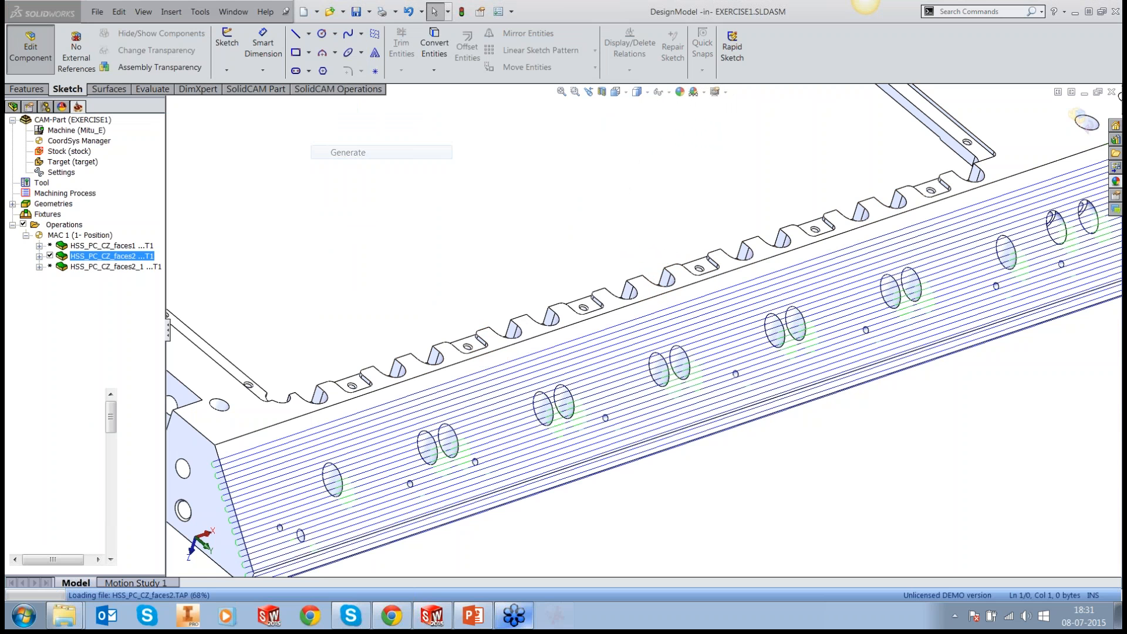
Step: In CIMCO Edit, find F750 in the HSS_PC_CZ_faces2.TAP program and highlight the line containing it
key(ctrl+f)
text(F)
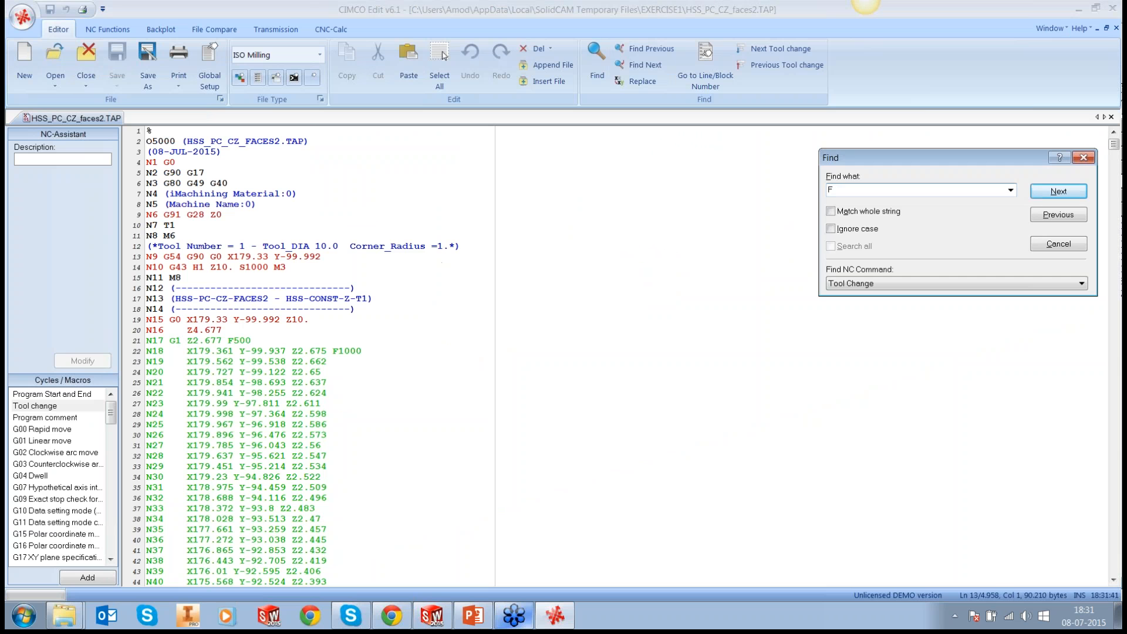
text(750)
key(Return)
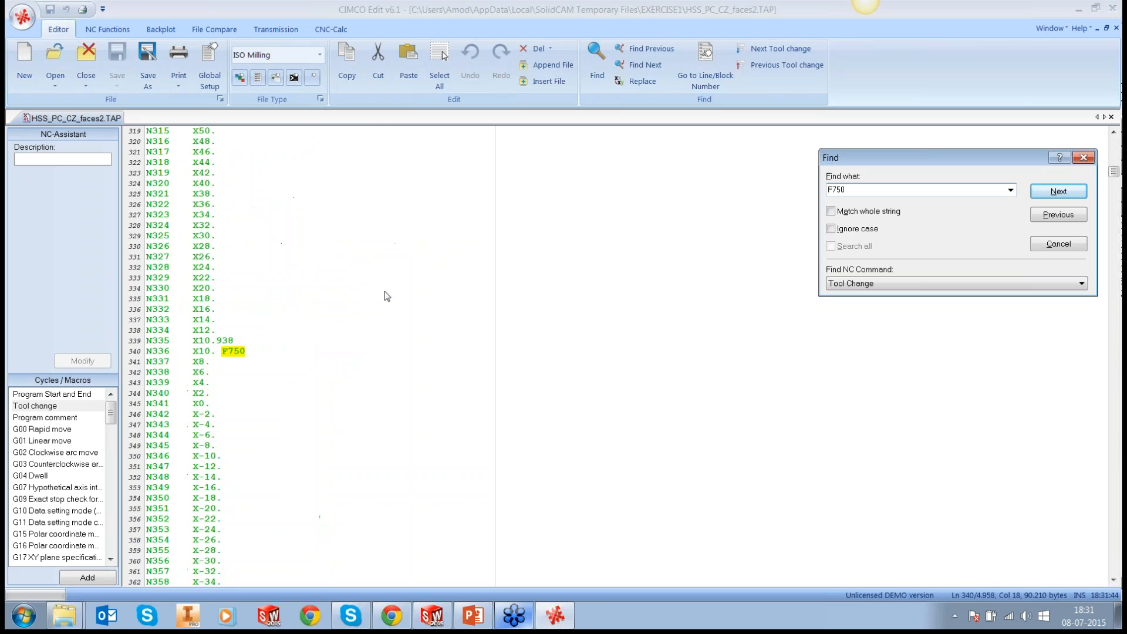
click(1054, 243)
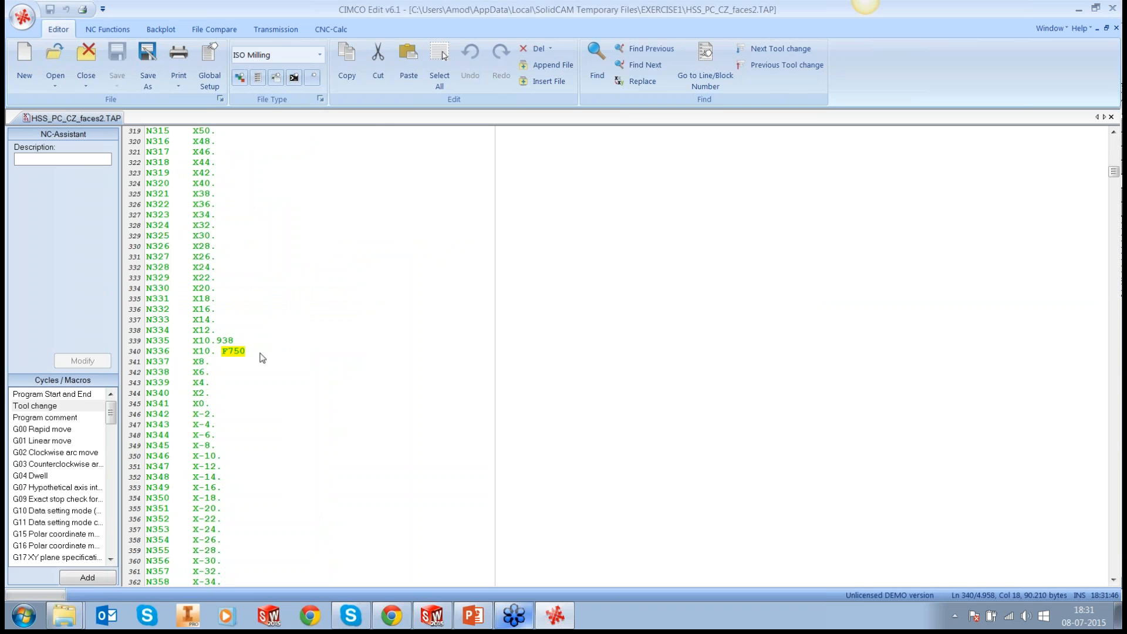
click(147, 351)
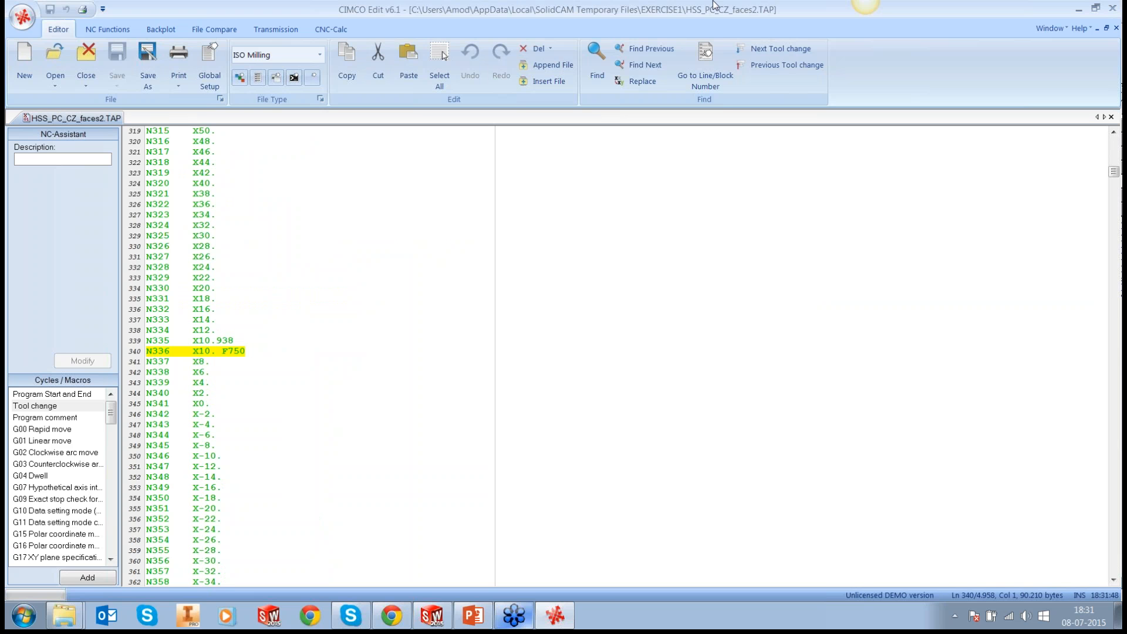
Step: Open the program's backplot and find F750 to locate where the reduced feed applies on the toolpath
click(162, 30)
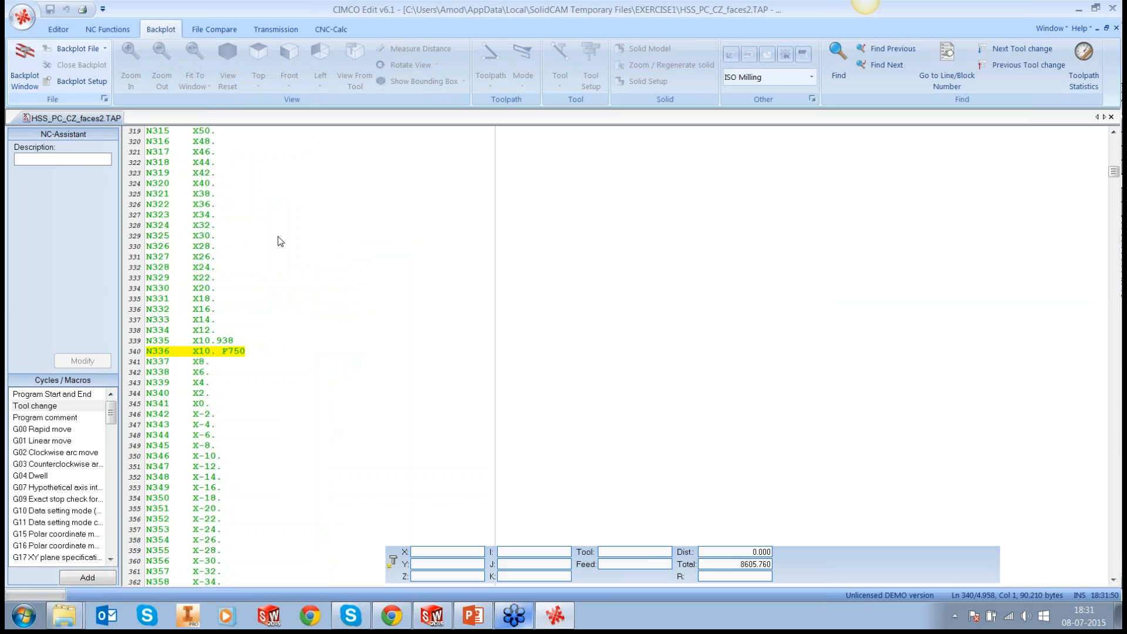
key(ctrl+f)
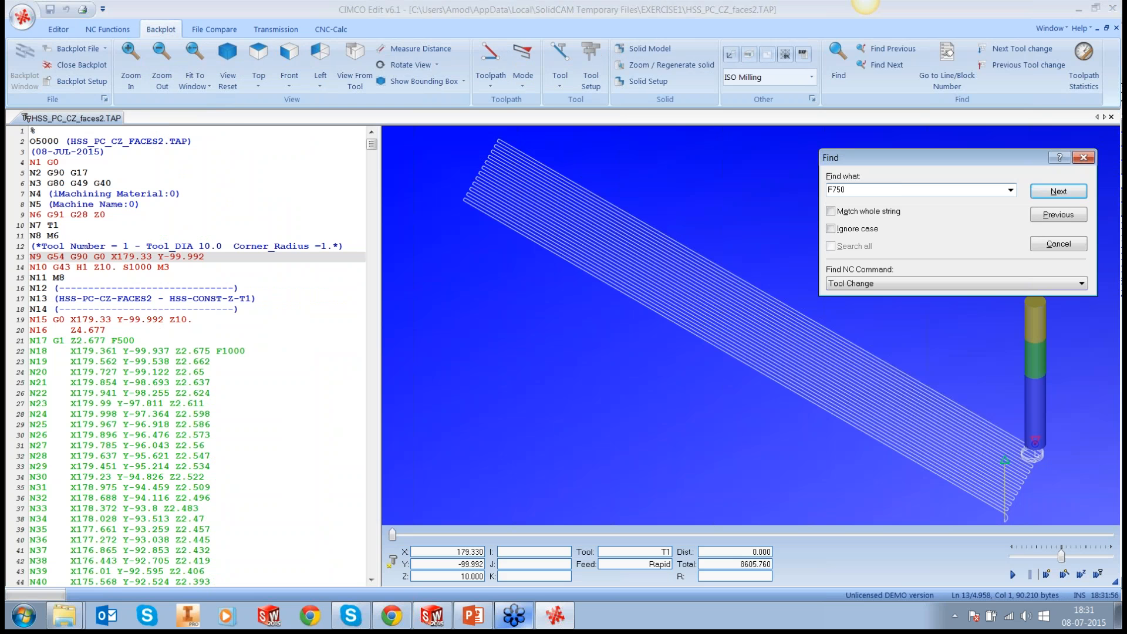
key(Return)
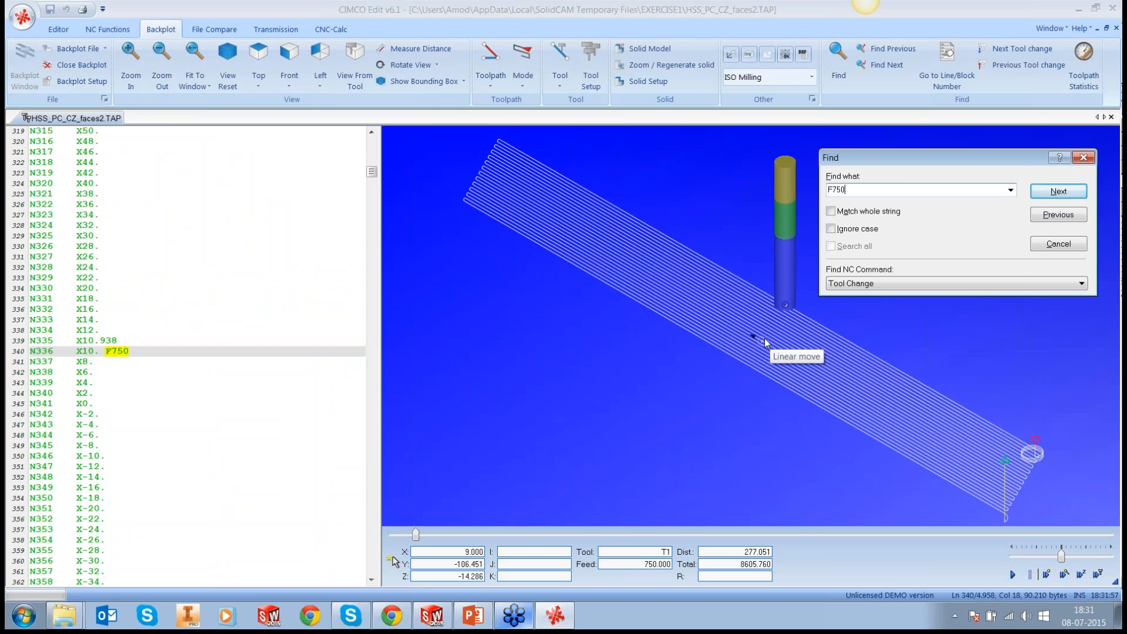
click(1059, 243)
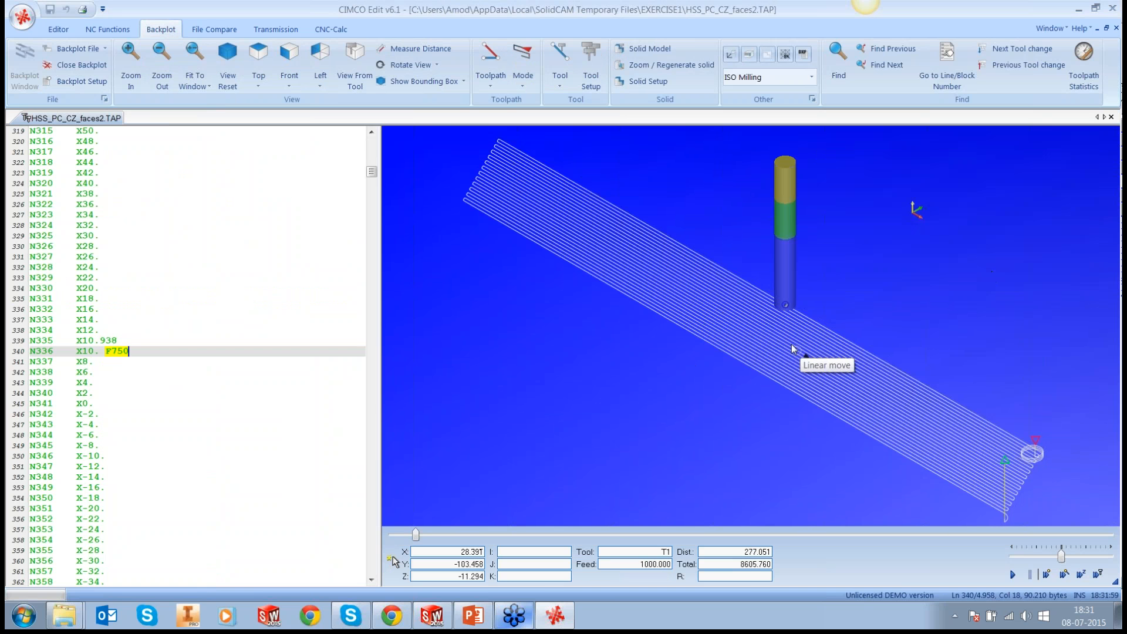
Step: Step through the program blocks following the F750 line in the backplot to locate where the reduced feed zone ends
drag(793, 349, 925, 323)
scroll(924, 323, down, 1)
click(167, 357)
key(Down)
key(Down)
key(Down)
key(Down)
key(Down)
key(Down)
key(Down)
key(Down)
key(Down)
key(Down)
key(Down)
key(Down)
key(Down)
key(Down)
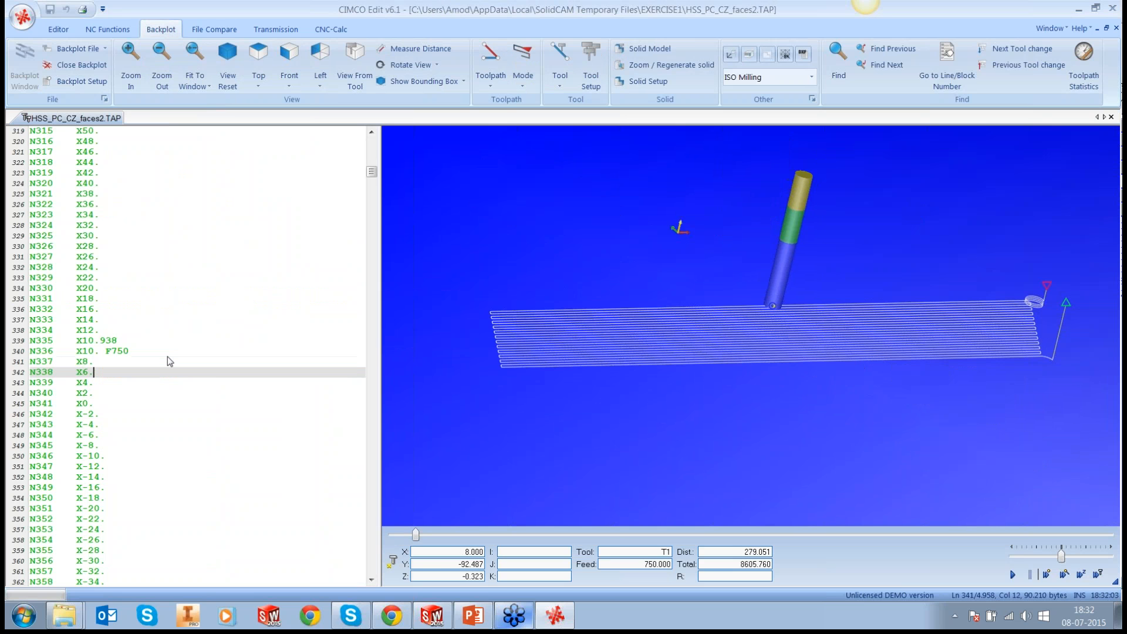
key(Down)
key(Down)
key(Down)
key(Down)
key(Down)
key(Down)
key(Down)
key(Down)
key(Down)
key(Down)
key(Down)
key(Down)
key(Down)
key(Down)
key(Down)
key(Down)
key(Down)
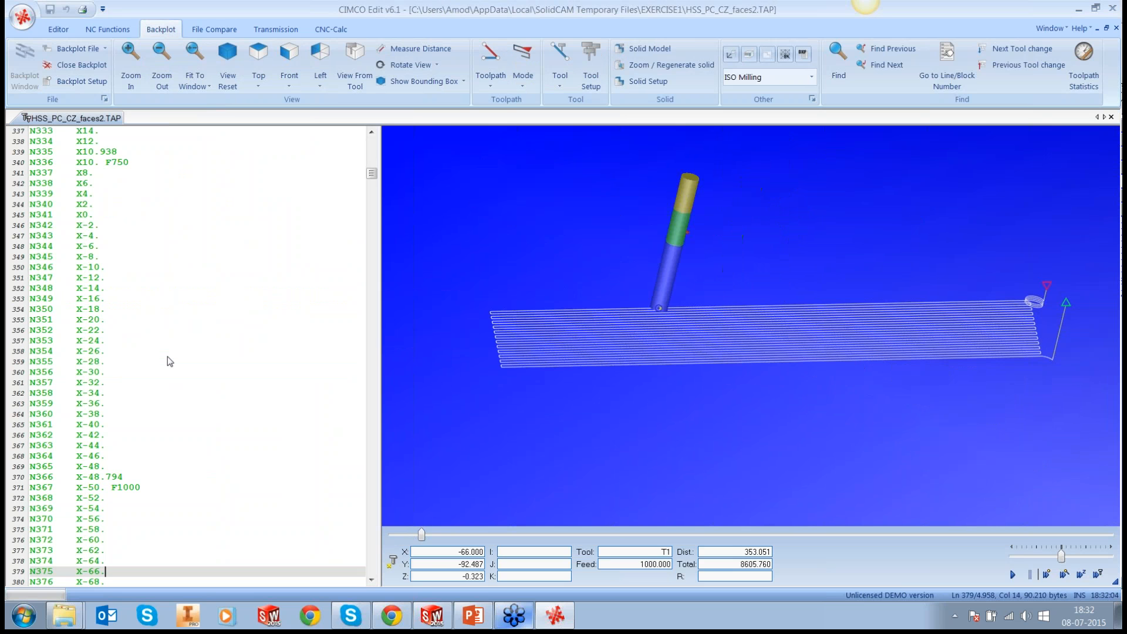
key(Up)
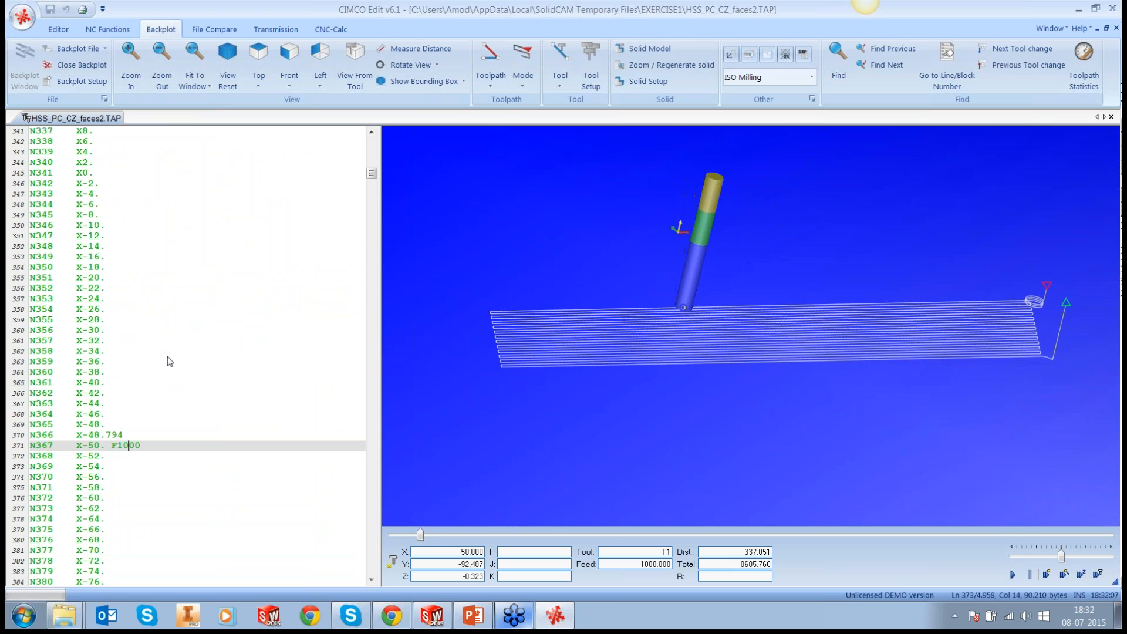
key(Up)
key(Down)
Step: Switch back to SolidWorks and examine the HSS_PC_CZ_faces2 toolpath where it crosses the paired holes in the sloped face
click(1081, 8)
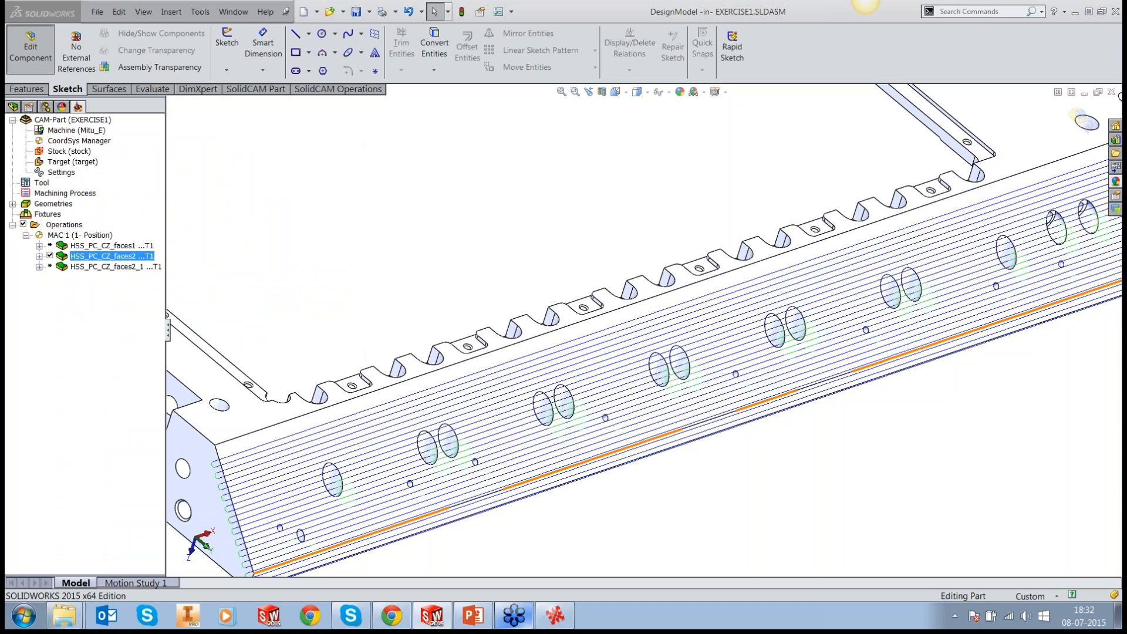
scroll(667, 284, up, 5)
scroll(658, 249, down, 2)
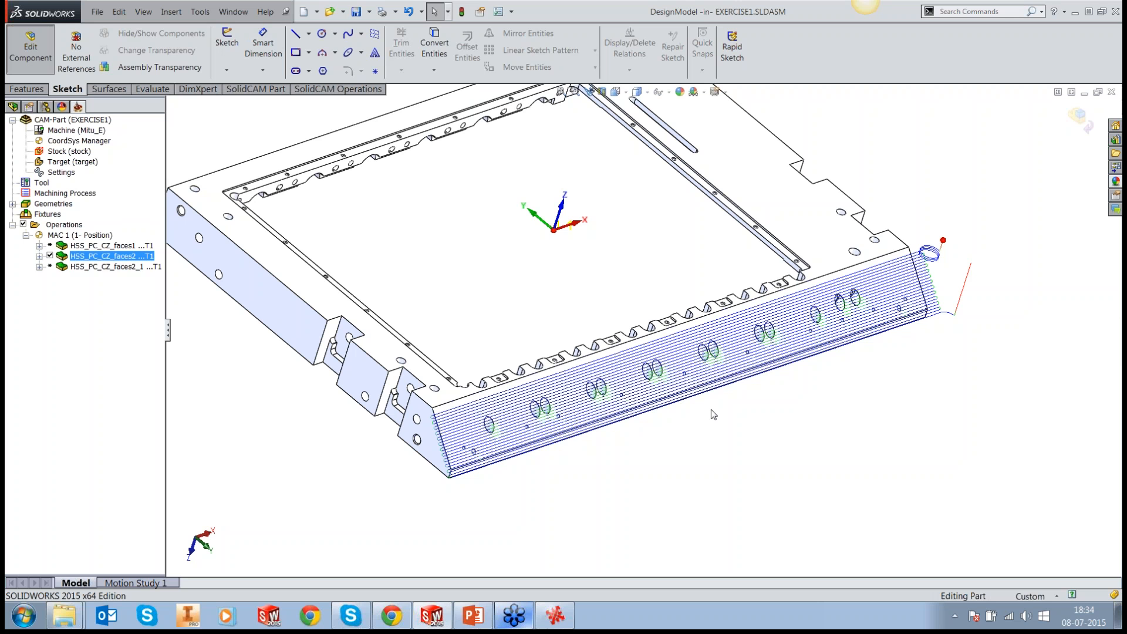
scroll(714, 365, down, 2)
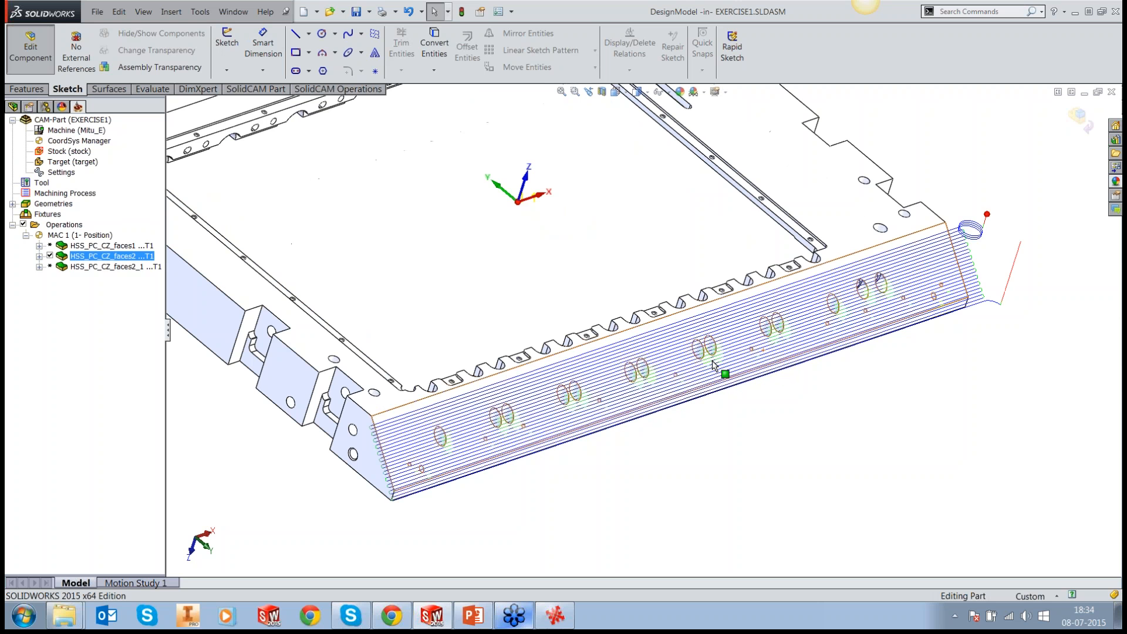
scroll(714, 365, down, 5)
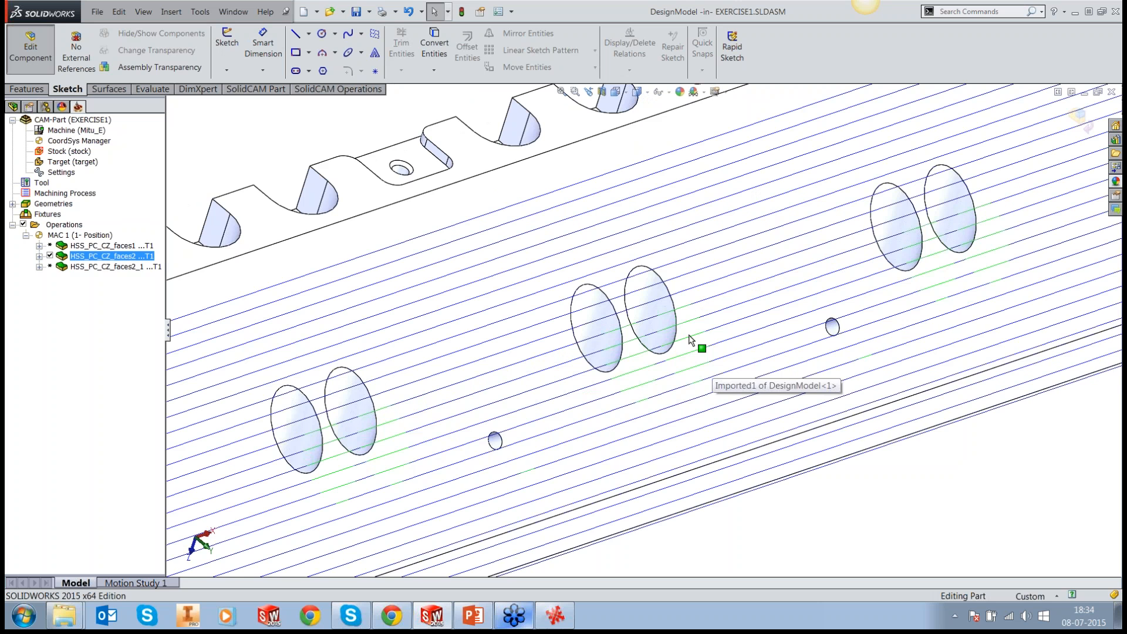
scroll(690, 338, up, 1)
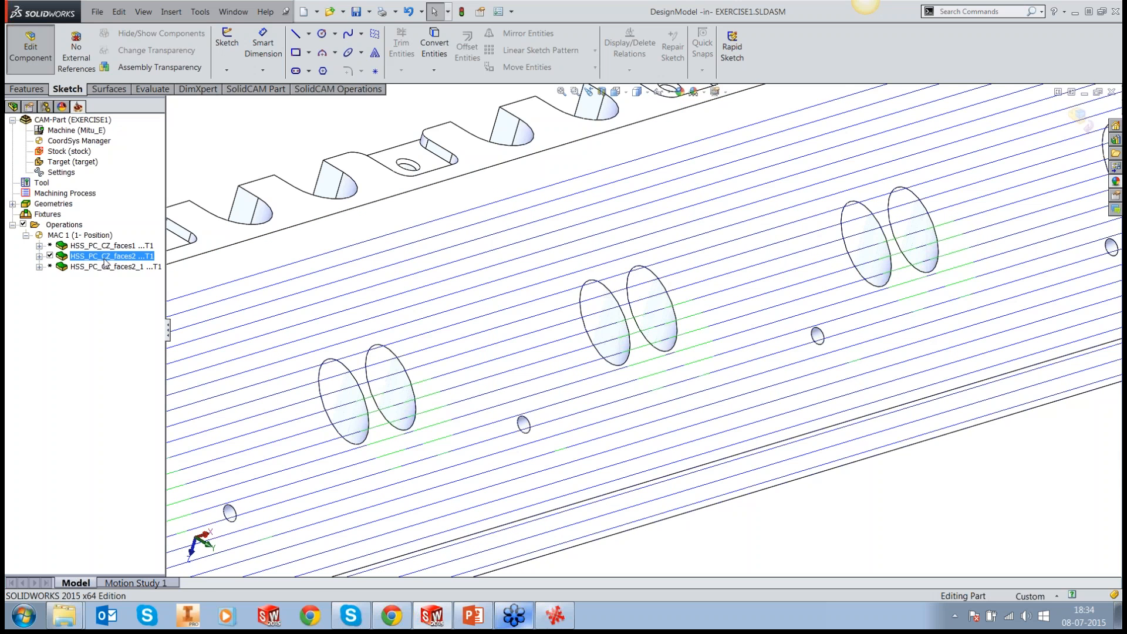
Step: Edit the HSS_PC_CZ_faces2 operation's links, set small gaps along the cut to Follow surfaces, and compare the setting with the toolpath over the holes
right_click(104, 259)
click(176, 267)
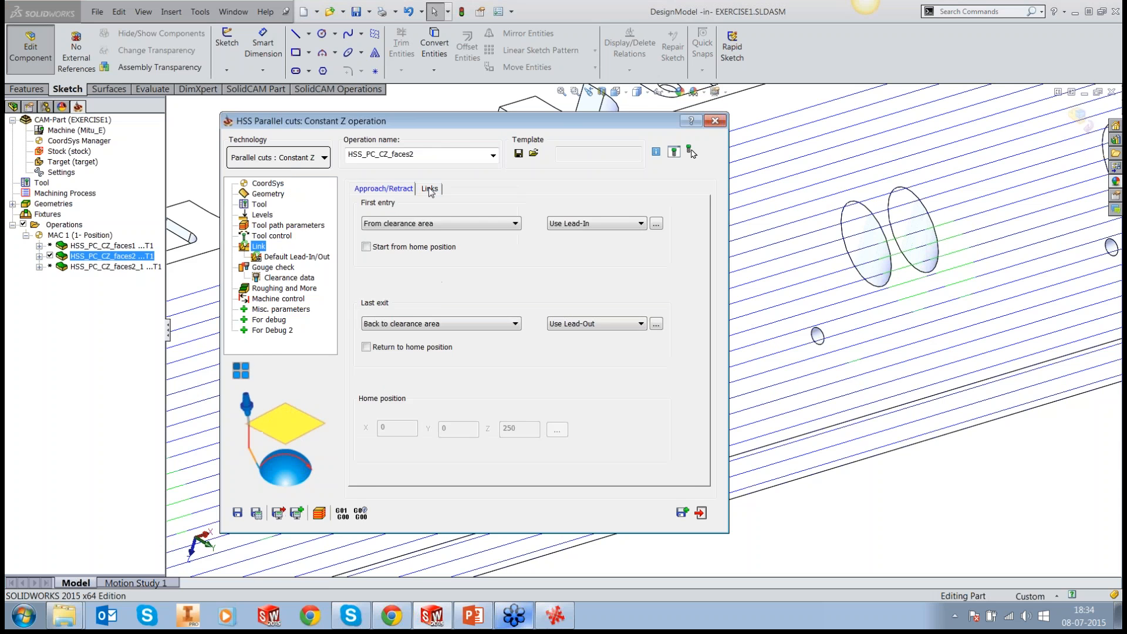
click(430, 189)
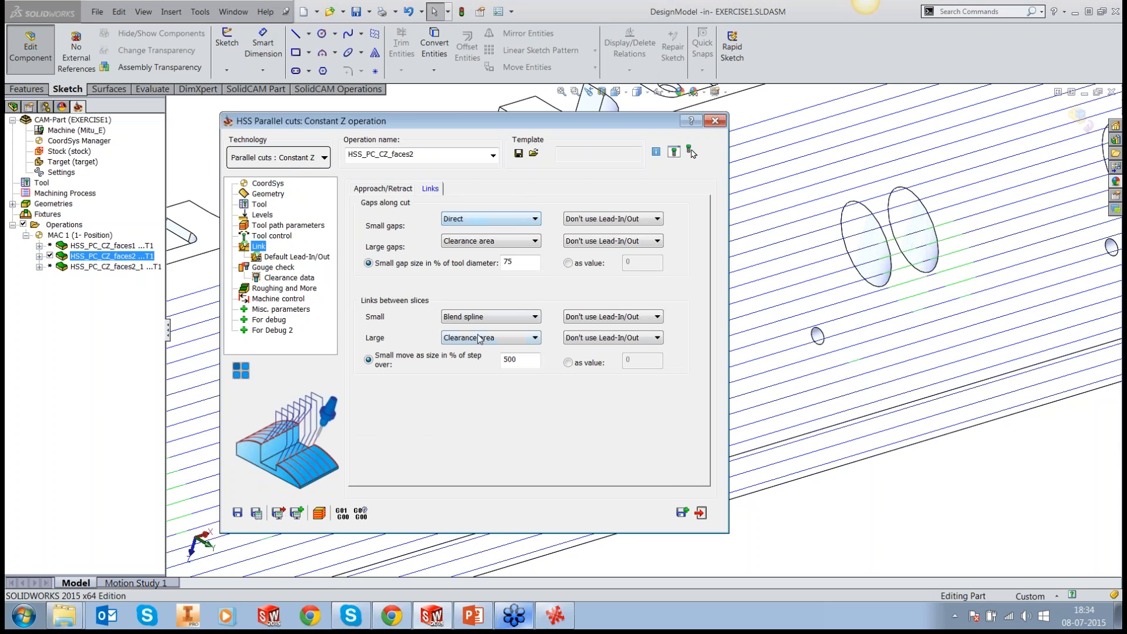
click(487, 214)
click(469, 259)
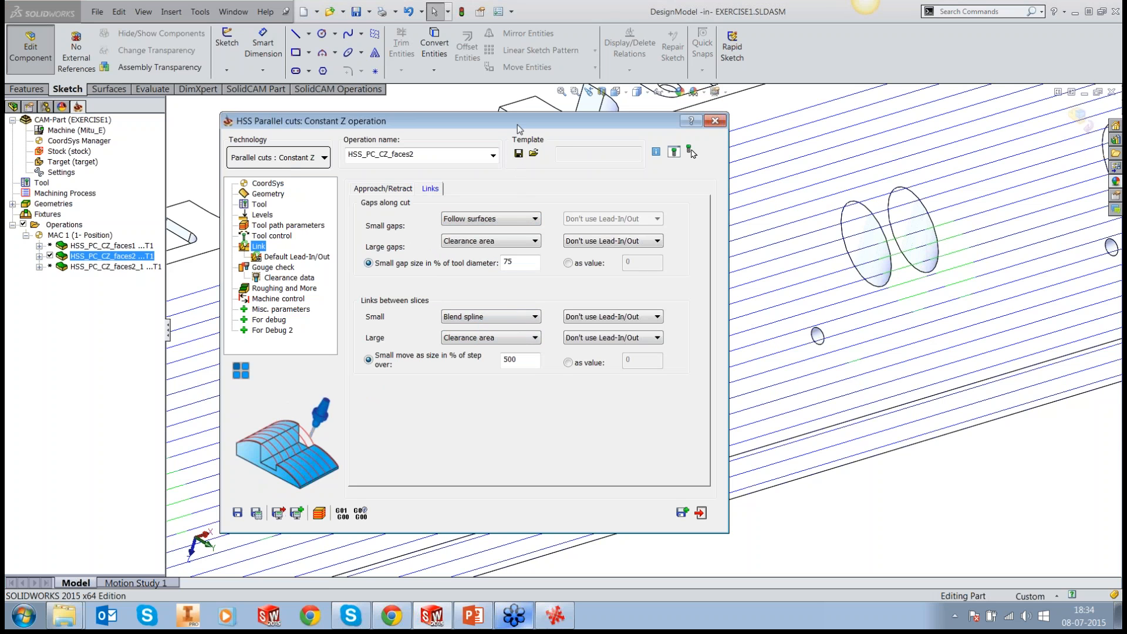
drag(490, 125, 144, 174)
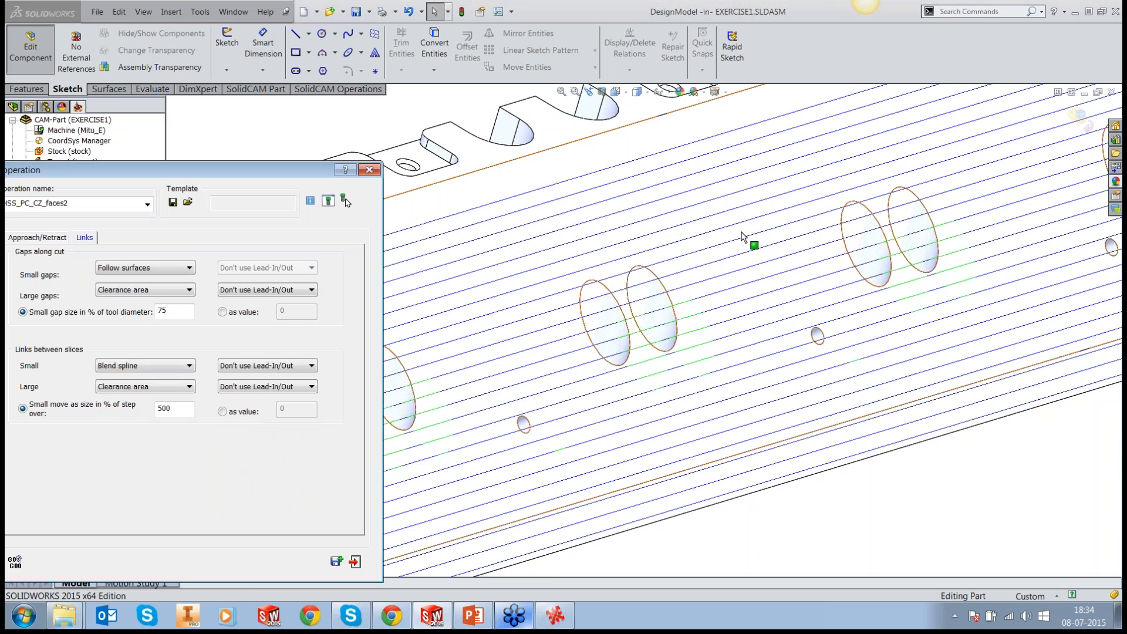
drag(259, 177, 547, 113)
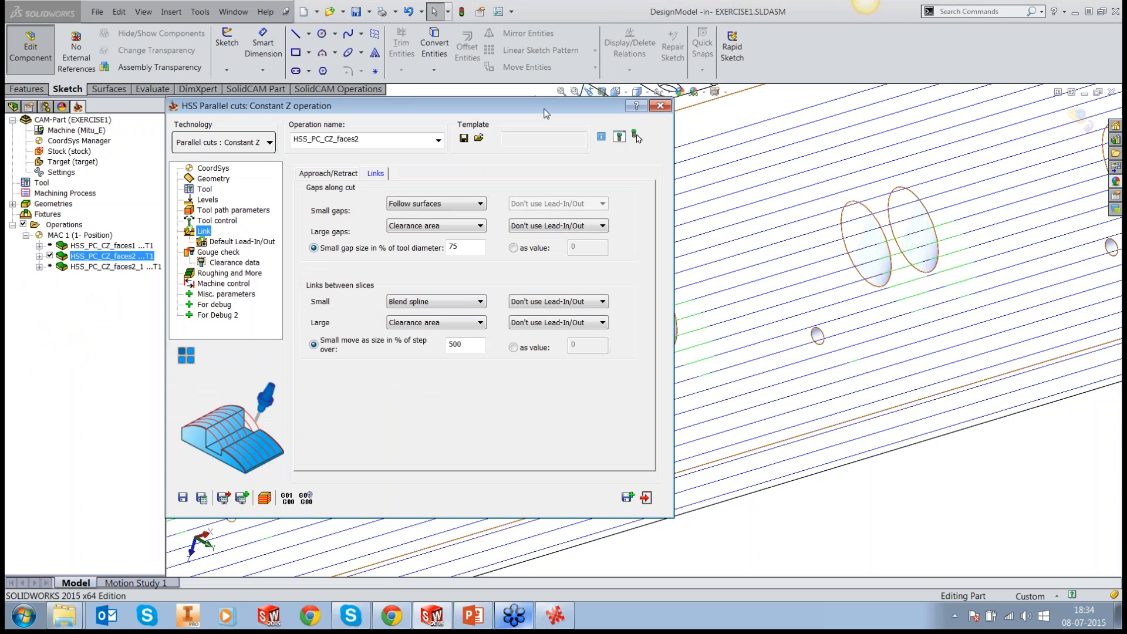